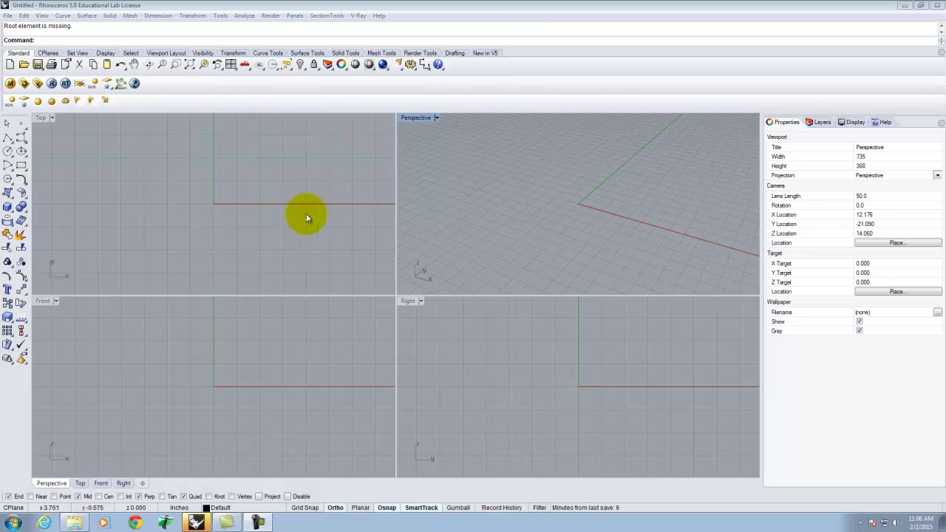
Maximize the Top viewport and check the object snap options, including the persistent Osnap setting
double_click(41, 118)
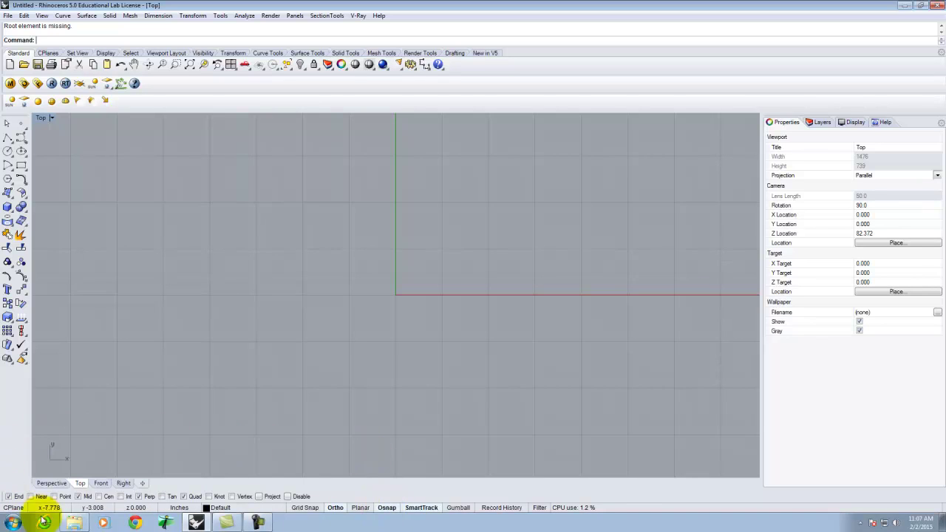
left_click(221, 15)
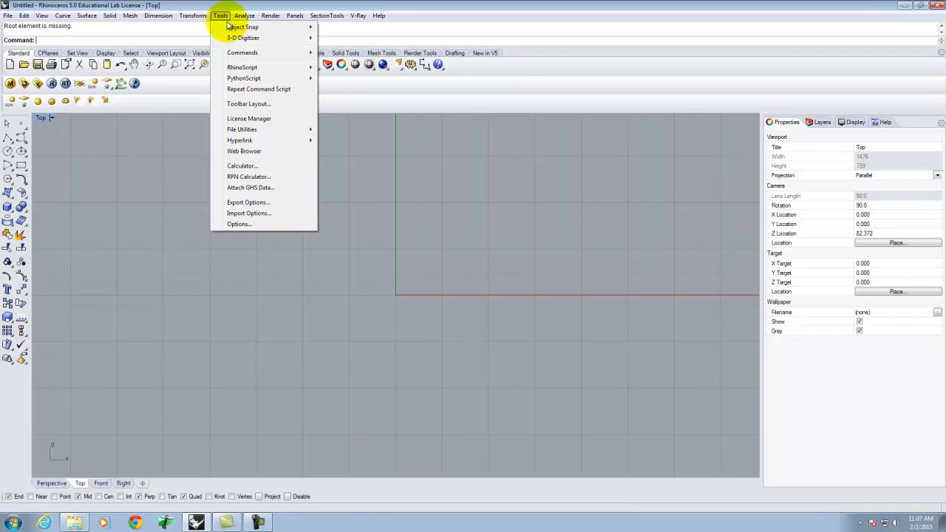
mouse_move(230, 28)
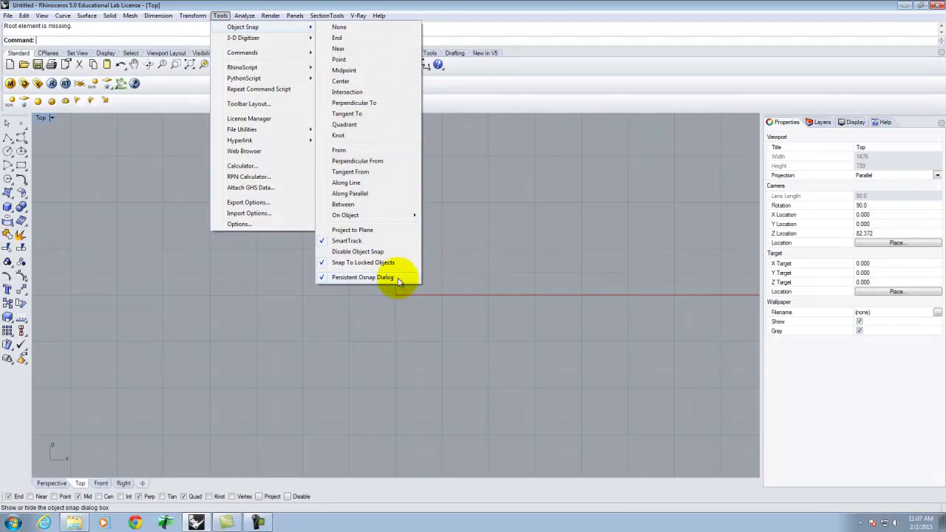
left_click(482, 276)
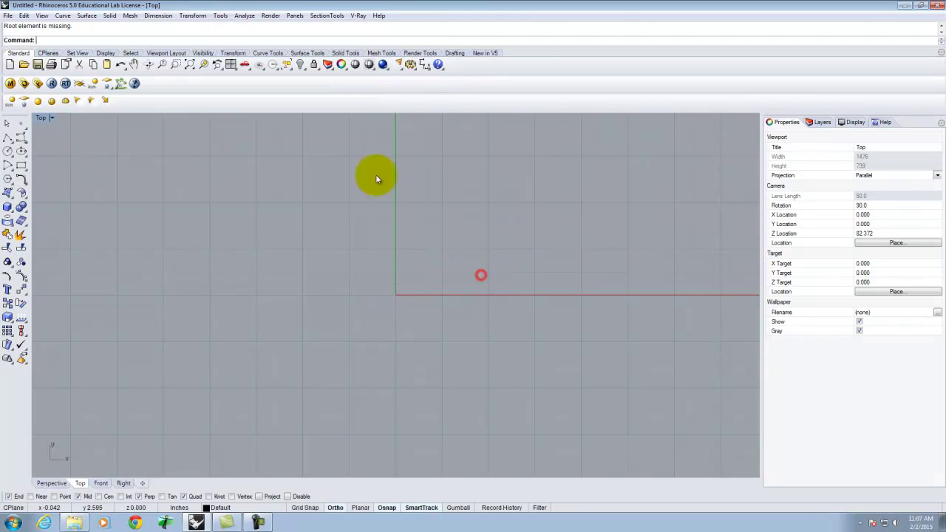
Start a polyline at the origin 0,0 and draw its first segment 48" long along the positive x axis
left_click(7, 138)
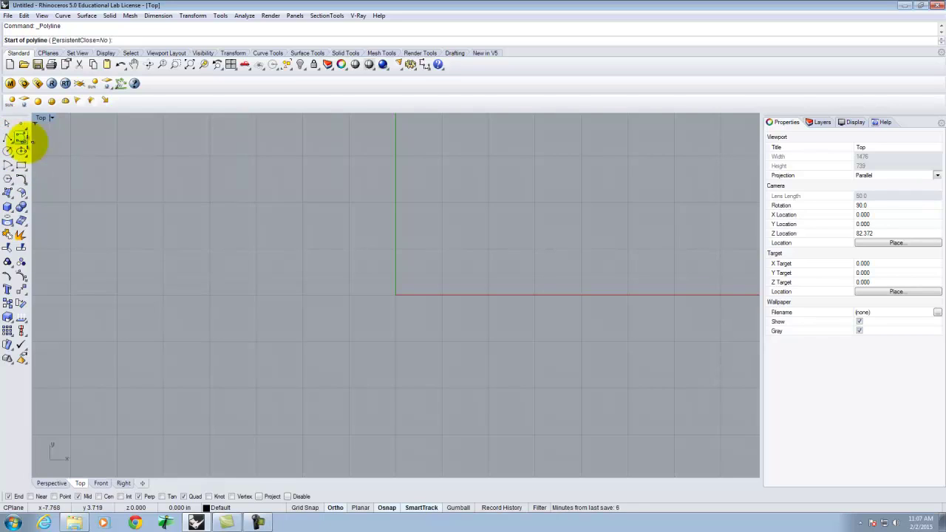
type("0")
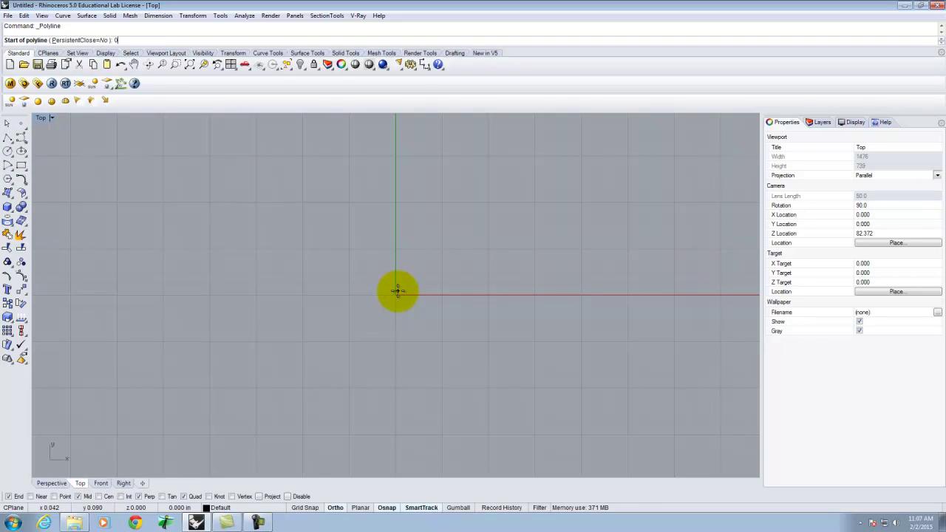
type(",0")
key("Return")
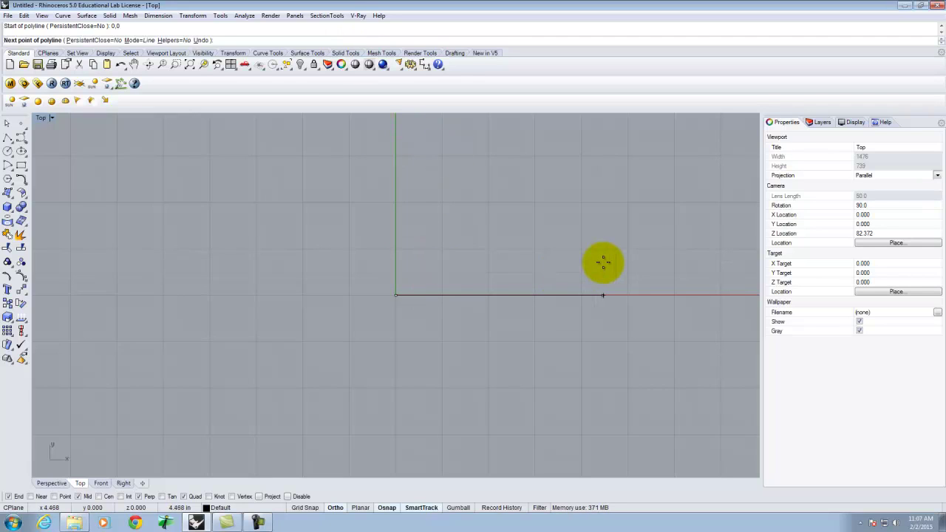
type("48\"")
key("Return")
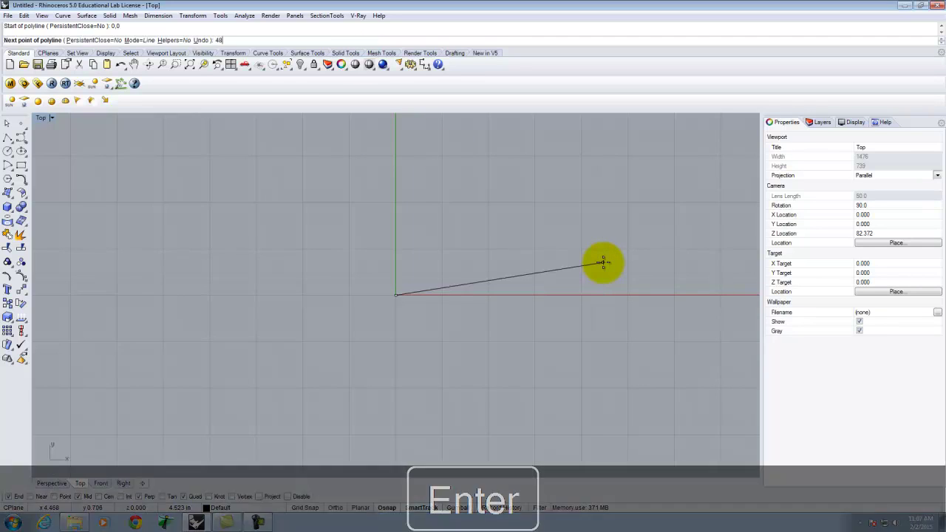
scroll(421, 222, "down", 2)
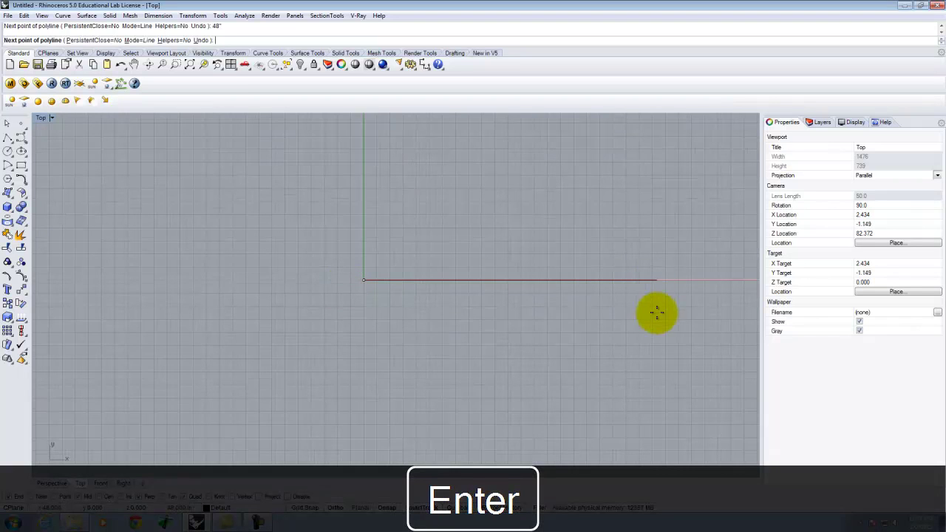
Continue the polyline with a 36" segment straight up and a 4" segment in the positive x direction
scroll(363, 334, "down", 3)
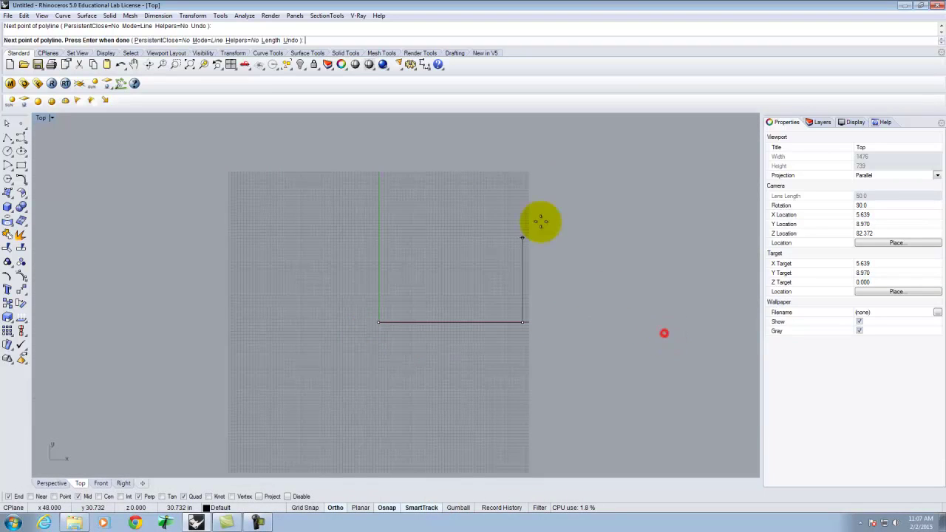
type("36")
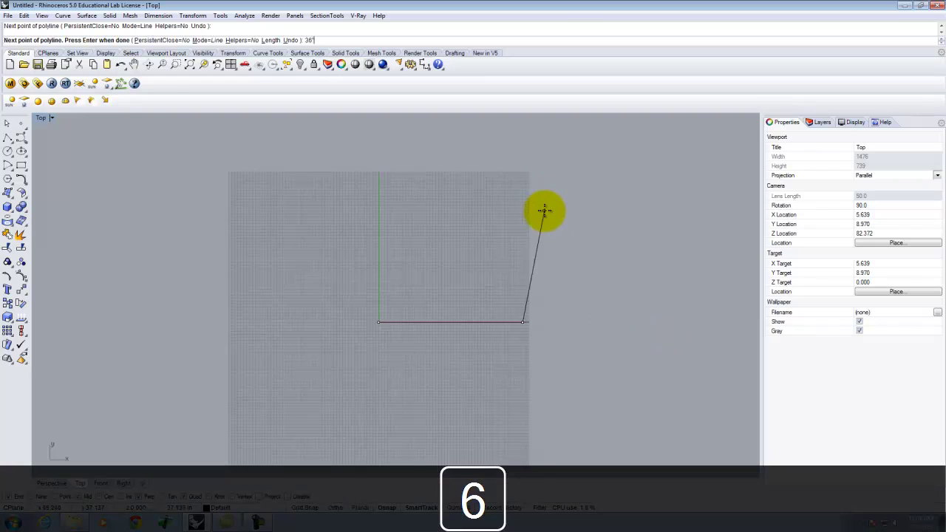
key("Return")
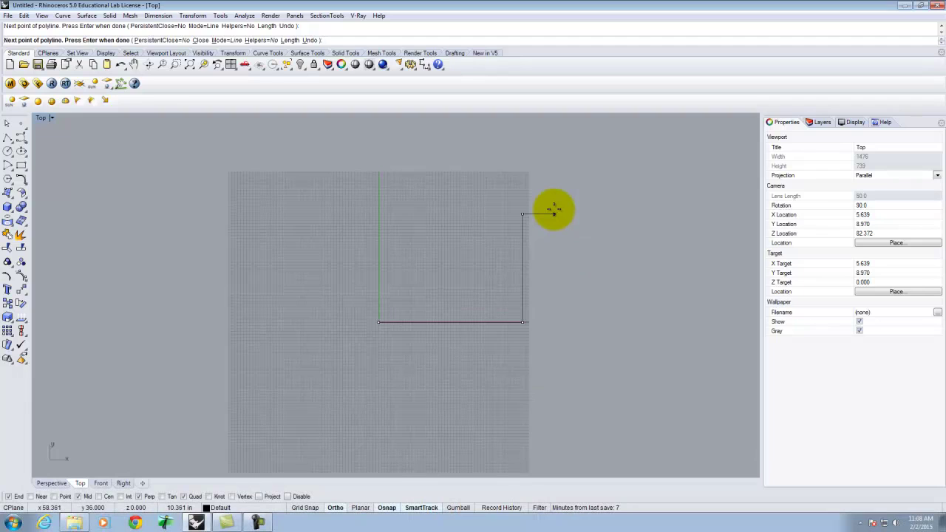
type("4\"")
key("Return")
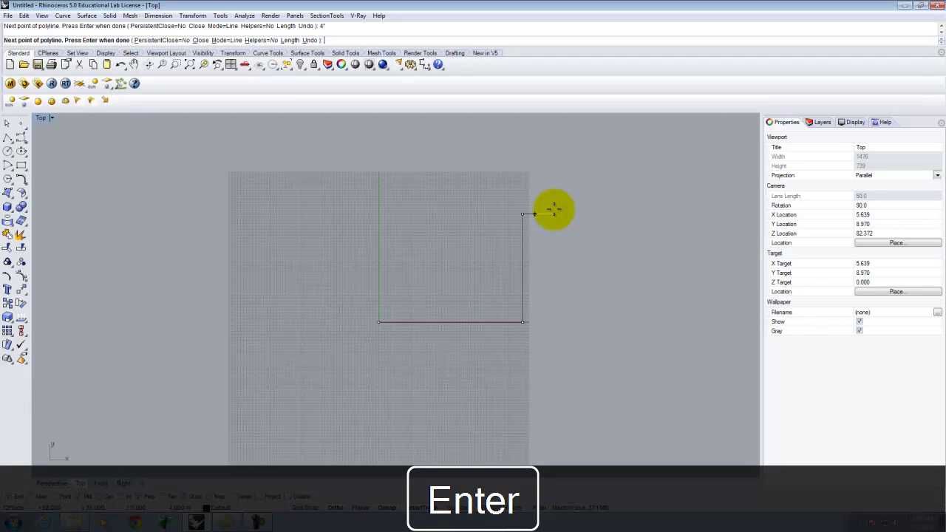
left_click(547, 214)
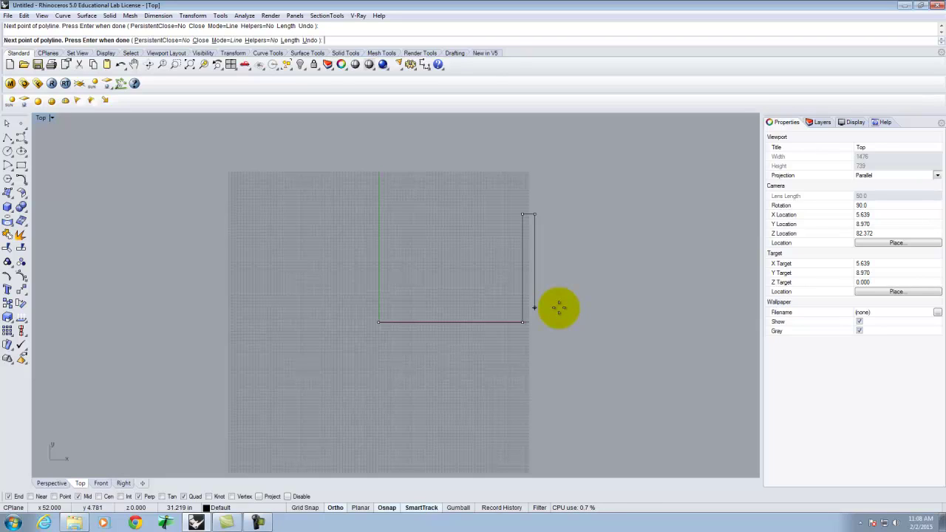
Add a slanted outer edge to the polyline, ending at the relative point @2",-36"
type("@")
type("2<")
type(",-3")
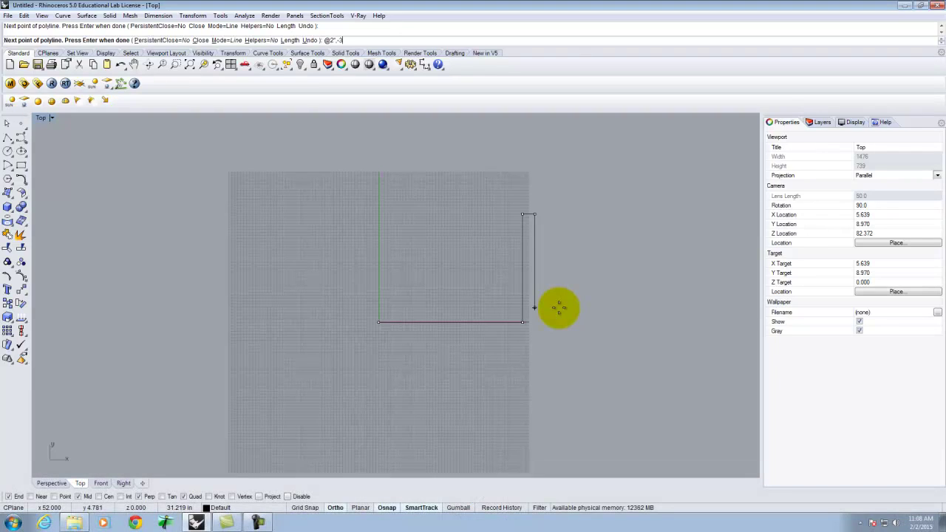
type("6\"")
key("Return")
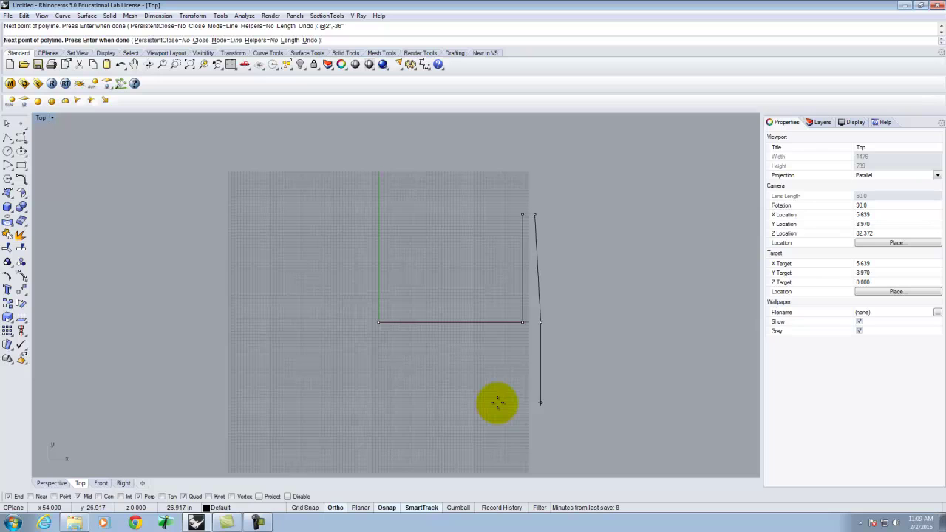
Continue the polyline 6" straight down and then to the relative point @-30",-6" for the outline's lowest corner
type("6")
key("Return")
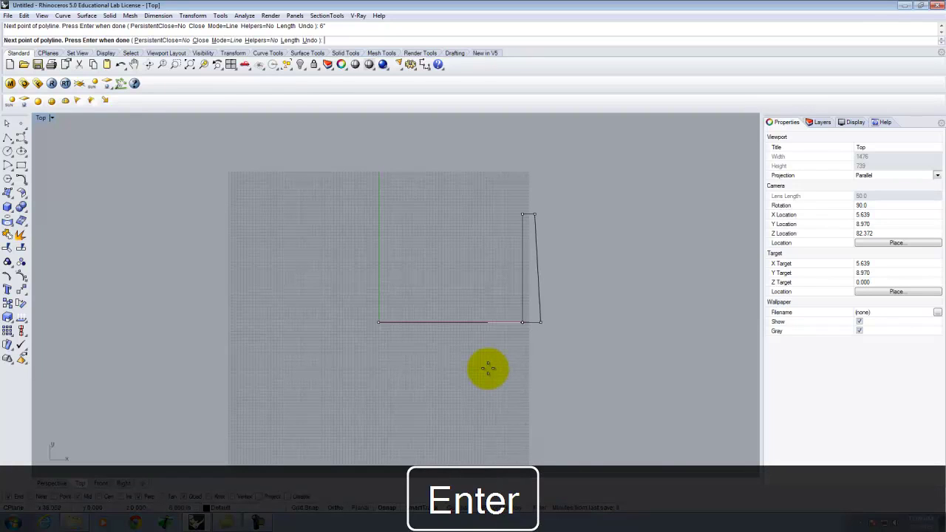
left_click(566, 437)
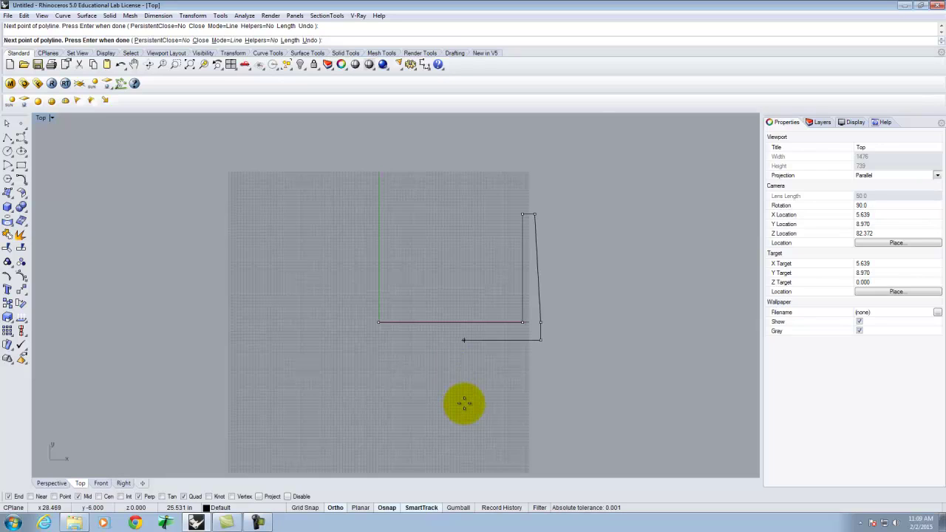
key("F8")
type("@-30")
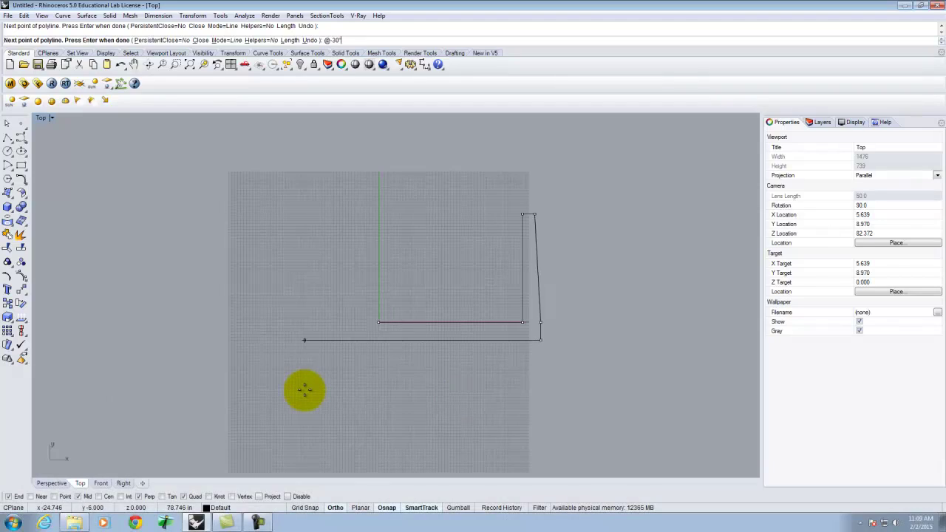
type("<-6")
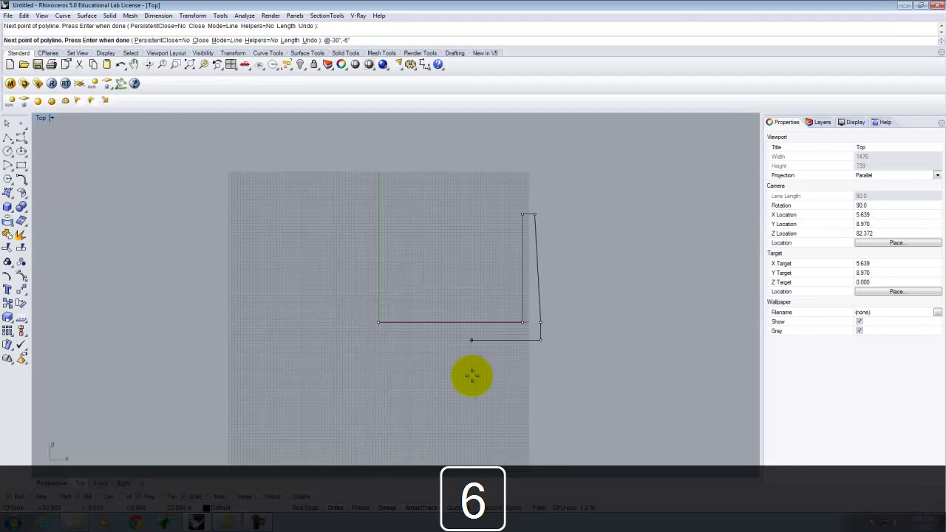
key("Return")
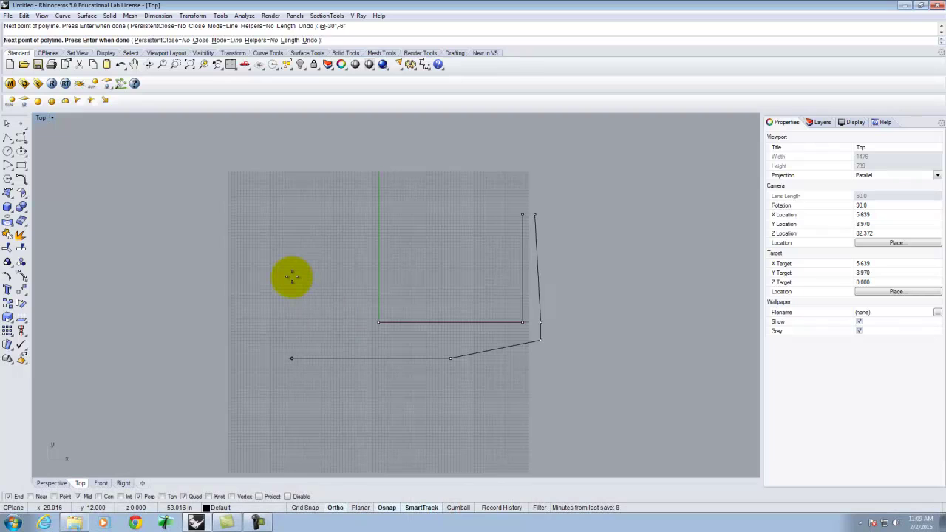
type("@-30")
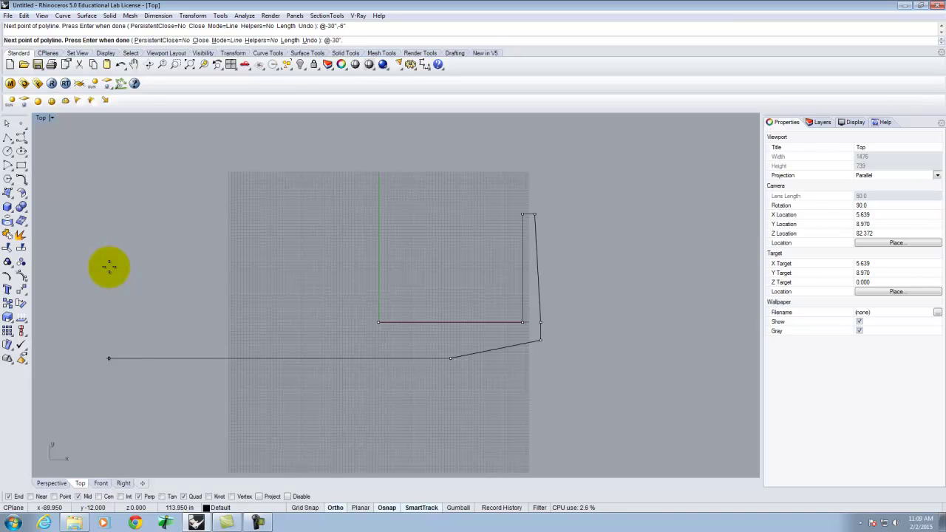
type("\",6\"")
key("Return")
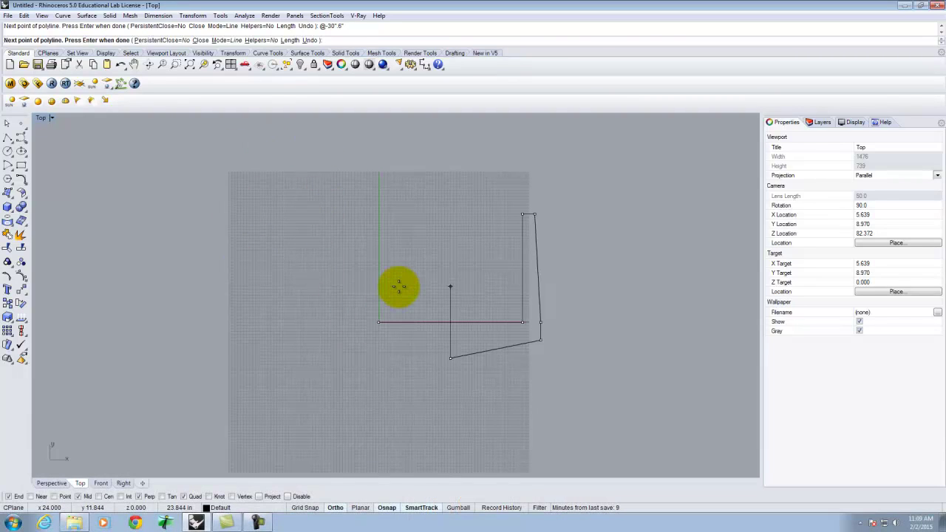
Continue the polyline to the relative point @-30",6" and then 6" straight up
type("@-30\"")
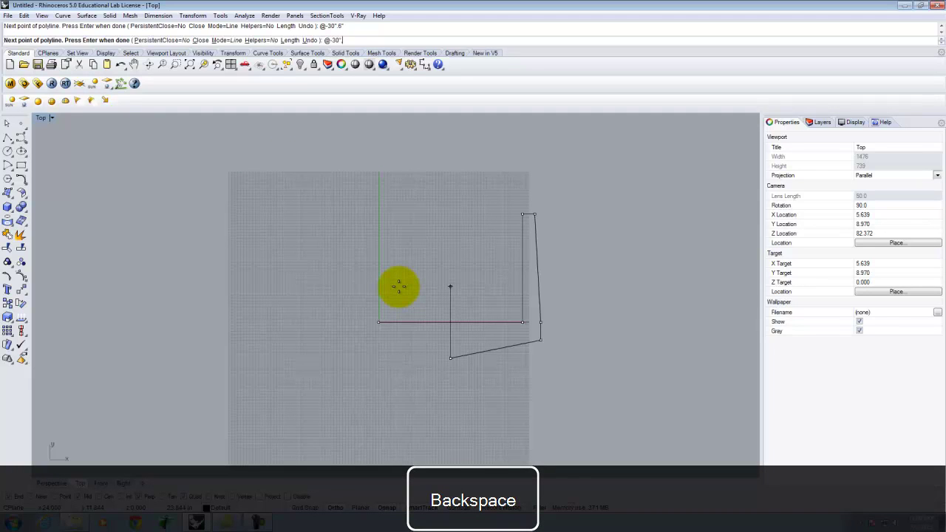
type(",6\"")
key("Return")
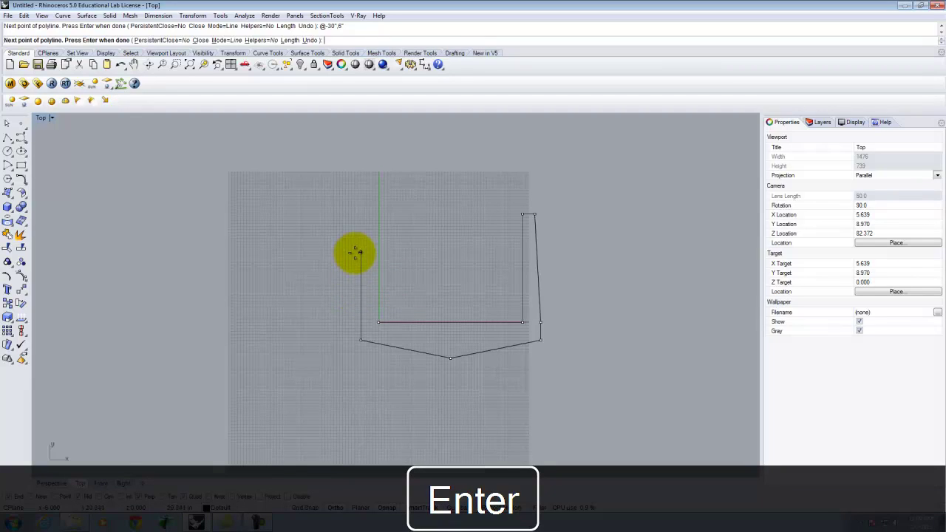
type("6")
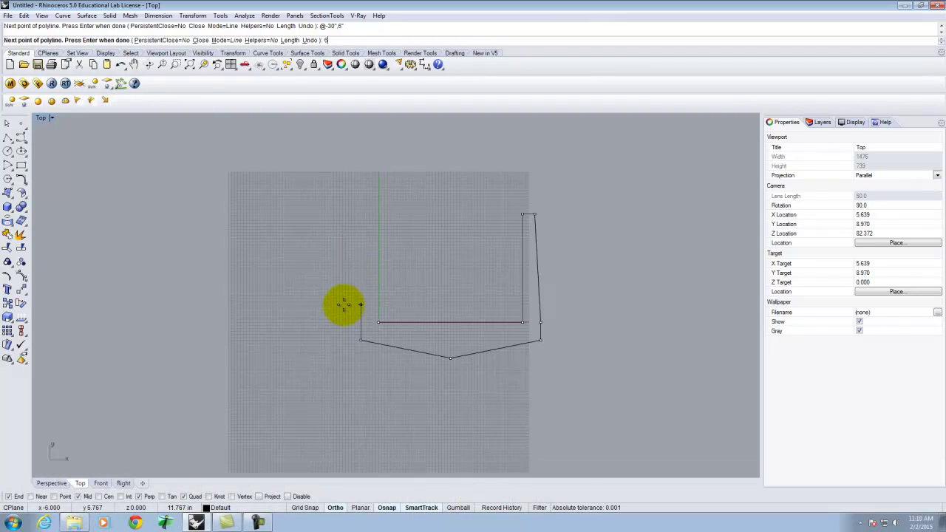
type("\"")
key("Return")
left_click(339, 302)
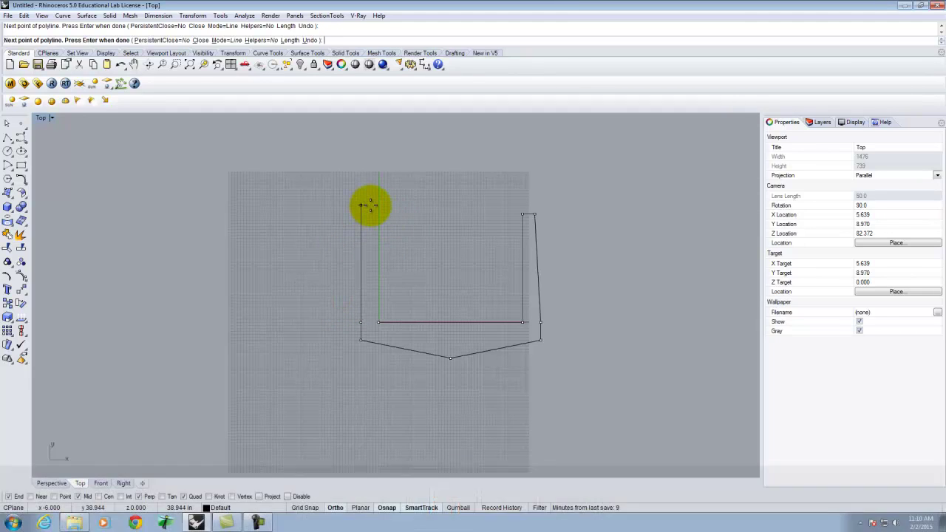
Continue the polyline to the relative point @2",36" and add a 4" segment in the positive x direction
type("@")
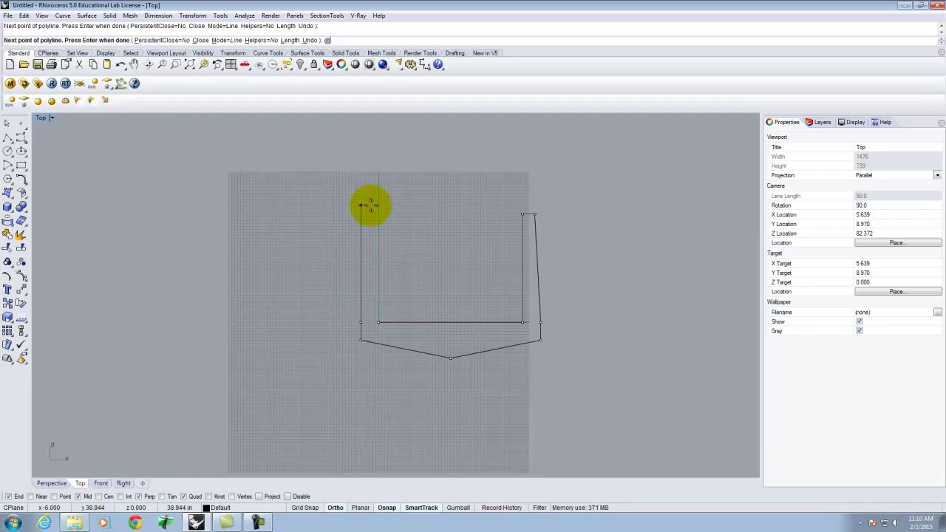
type("2',36\"")
key("Return")
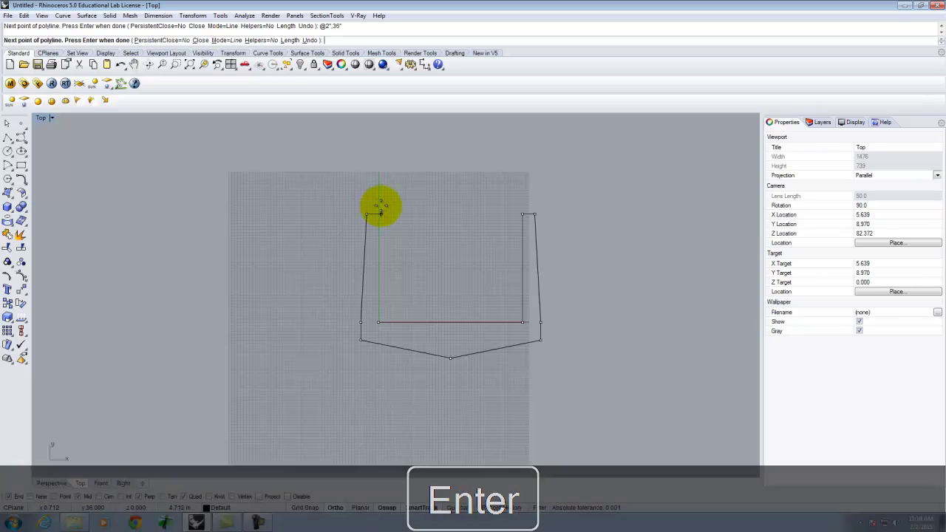
type("4\"")
key("Return")
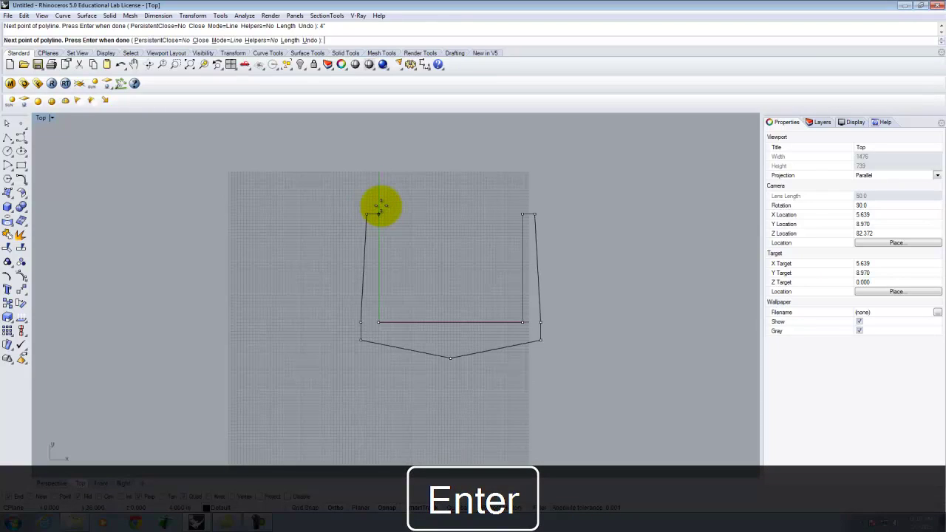
left_click(391, 213)
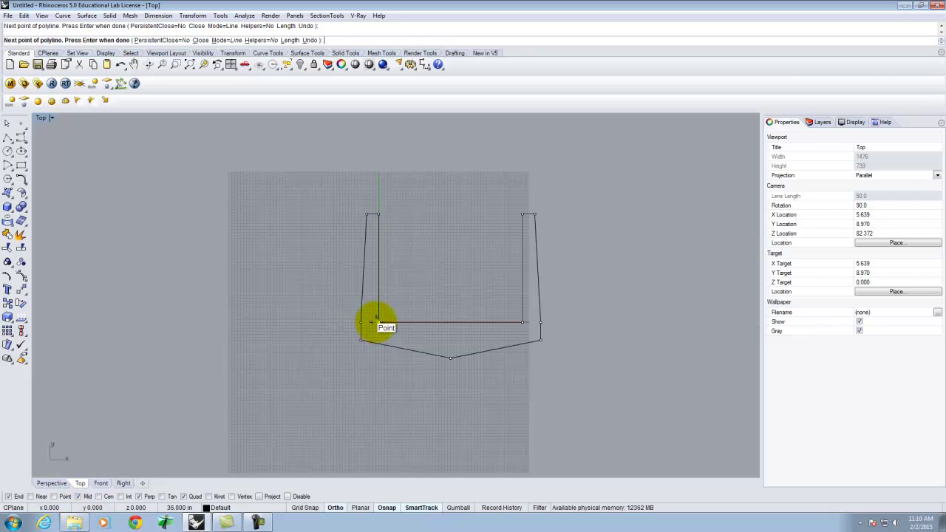
Close the polyline back to its start point and select the outline briefly to check that it is one closed curve
type("c")
key("Return")
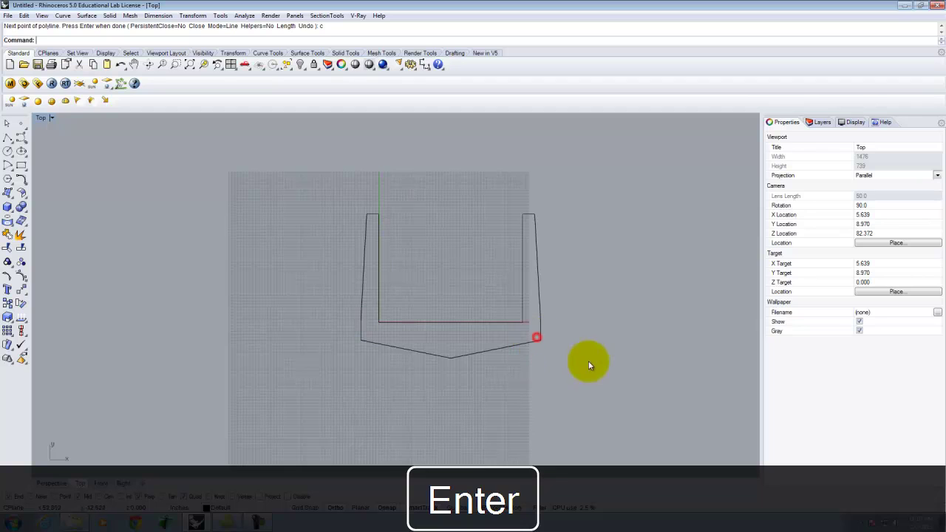
left_click(538, 341)
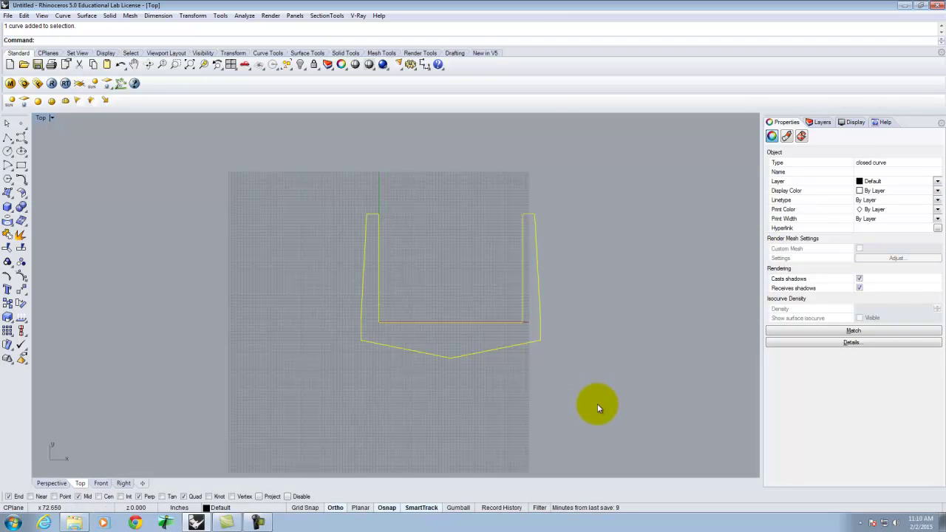
left_click(627, 379)
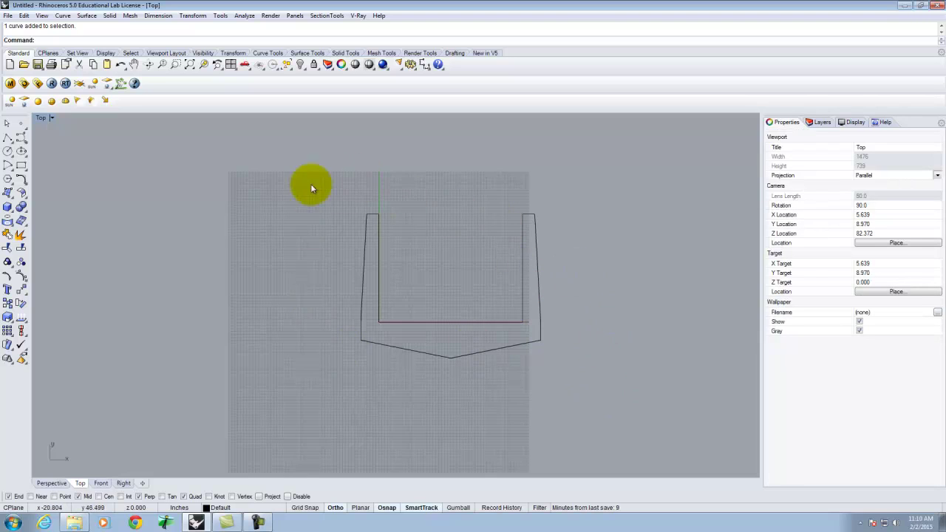
Start a polyline in the empty area beside the closed outline with a 48" segment in the positive x direction
left_click(7, 138)
scroll(391, 327, "down", 3)
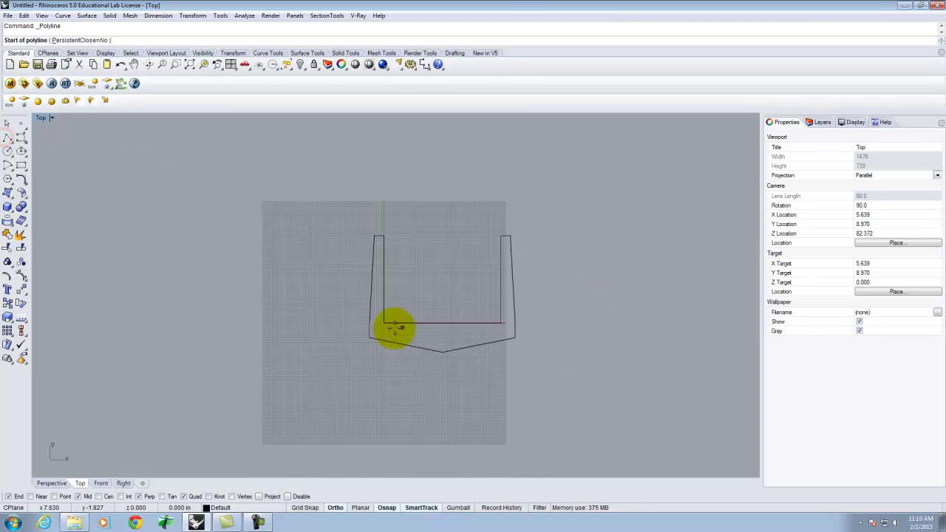
scroll(614, 325, "up", 4)
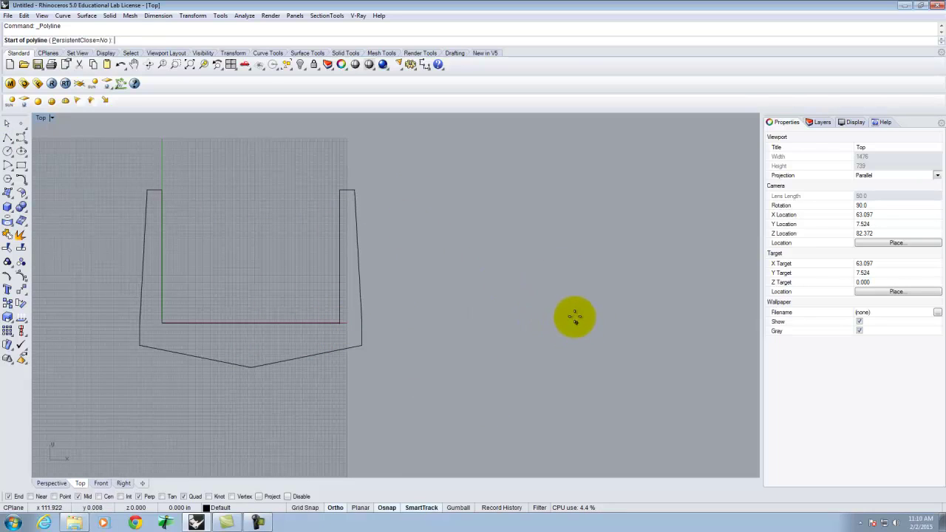
left_click(595, 307)
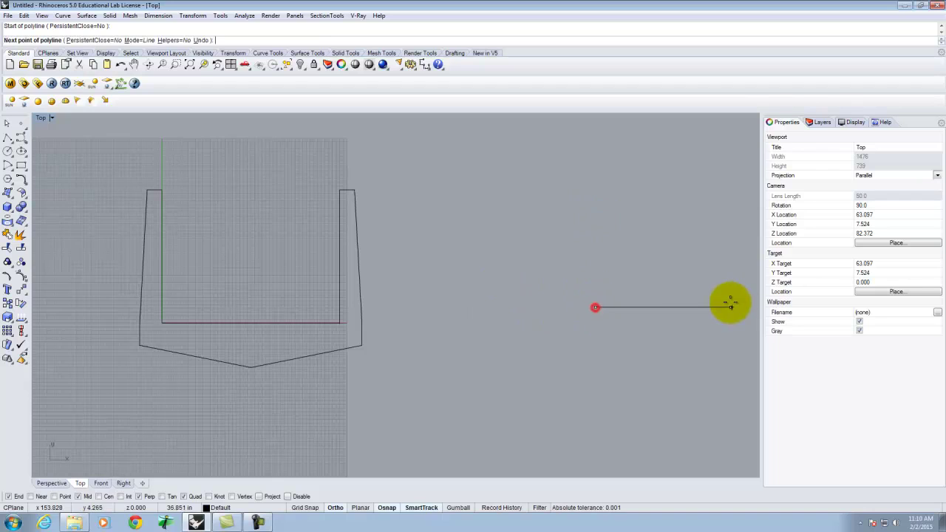
type("36\"")
key("Return")
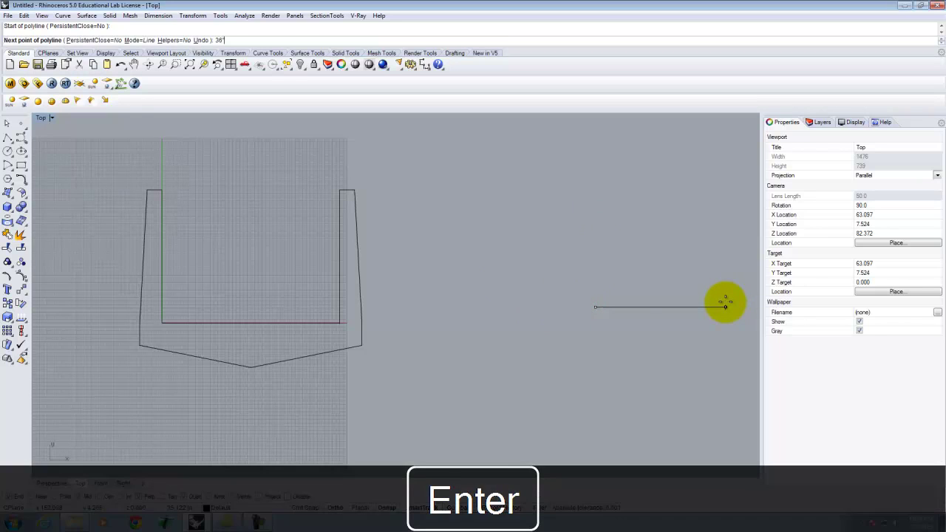
key("BackSpace")
type("48\"")
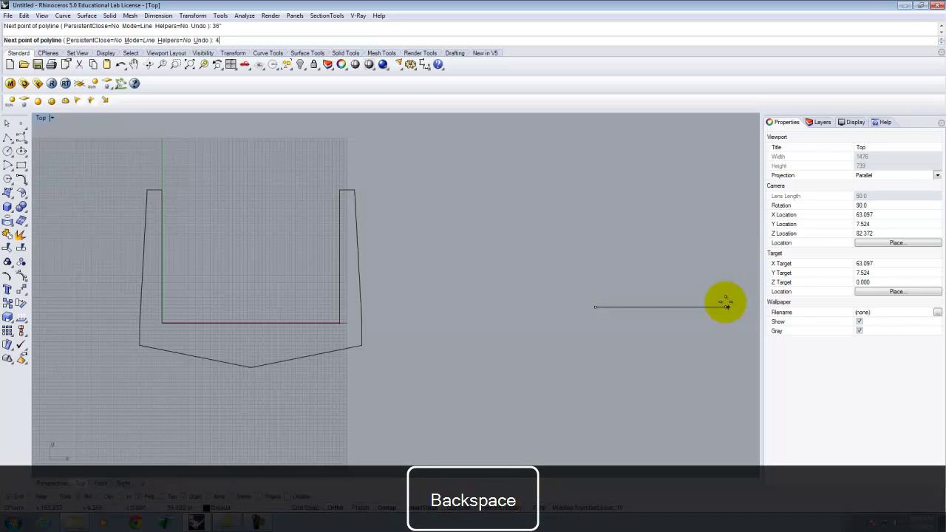
key("Return")
scroll(512, 344, "down", 3)
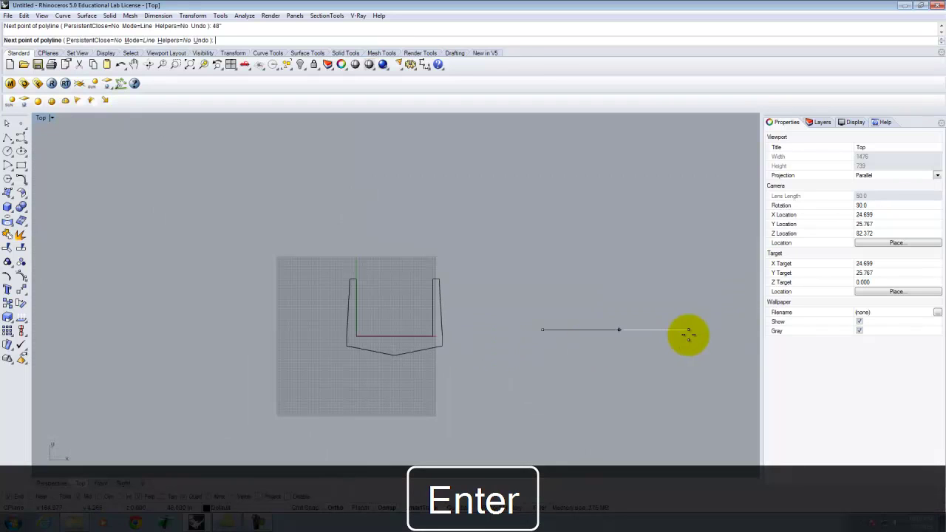
left_click(681, 337)
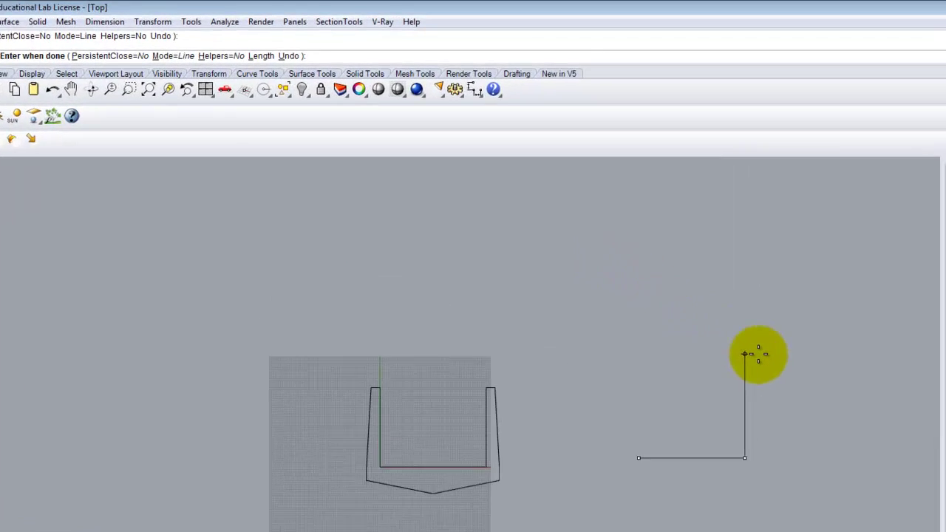
Continue the polyline 36" straight up and try to add a 4" segment in the positive x direction
type("36\"")
key("Return")
left_click(795, 382)
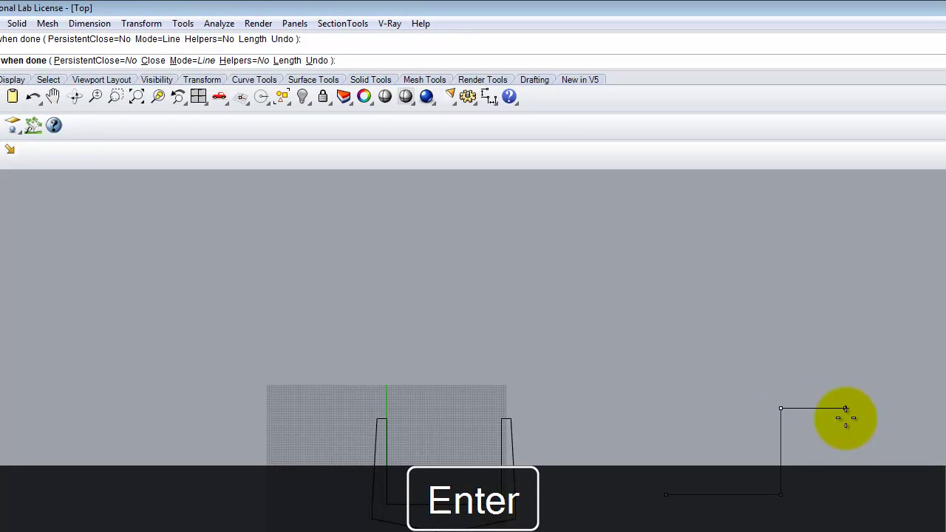
type("4\"")
key("Return")
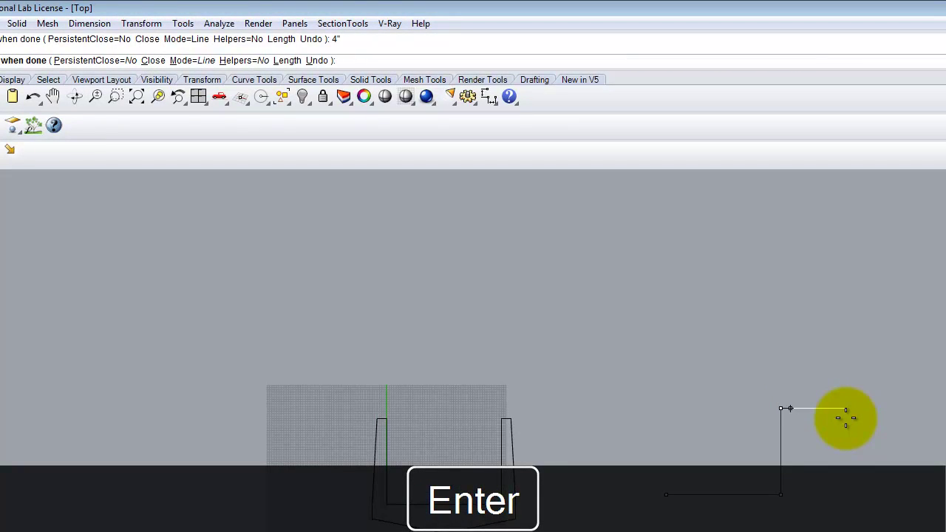
key("Return")
right_click_drag(821, 412, 818, 412)
Draw a separate 4" polyline in the positive x direction from the upper end of the 36" segment
right_click(781, 410)
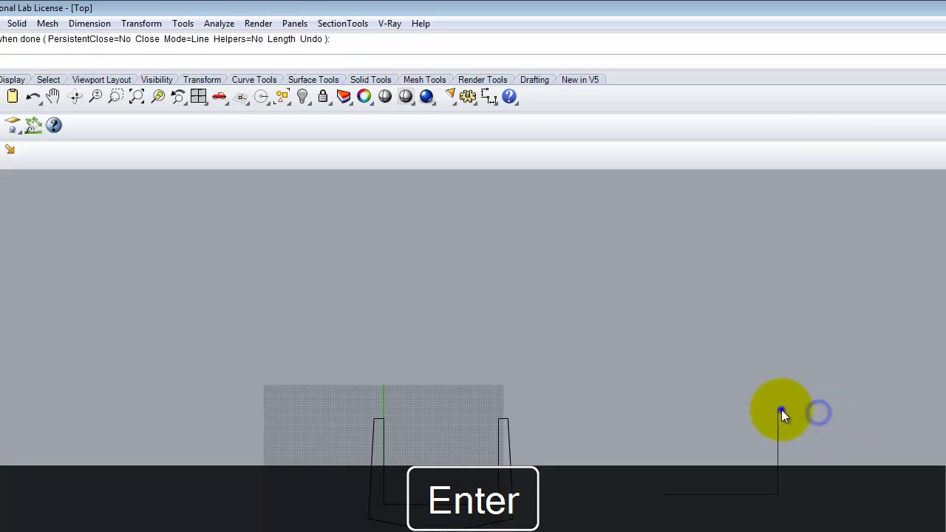
left_click(778, 408)
type("4\"")
key("Return")
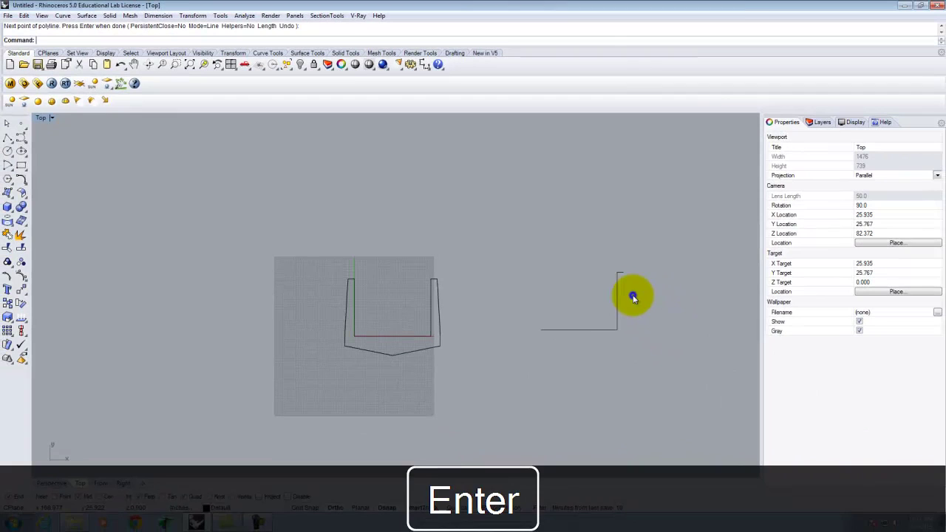
Draw a polyline 36" straight down from the free end of the 4" segment and try to add a 2" segment in x
left_click(7, 139)
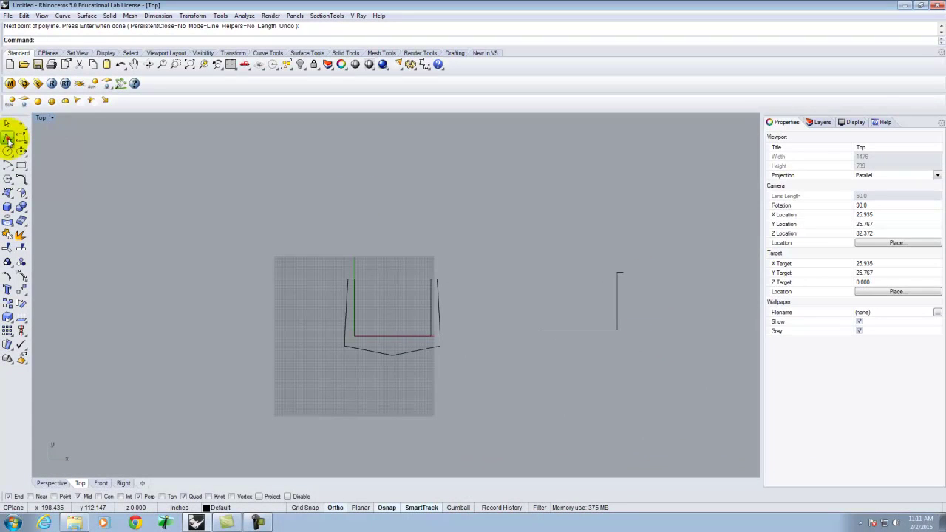
left_click(621, 273)
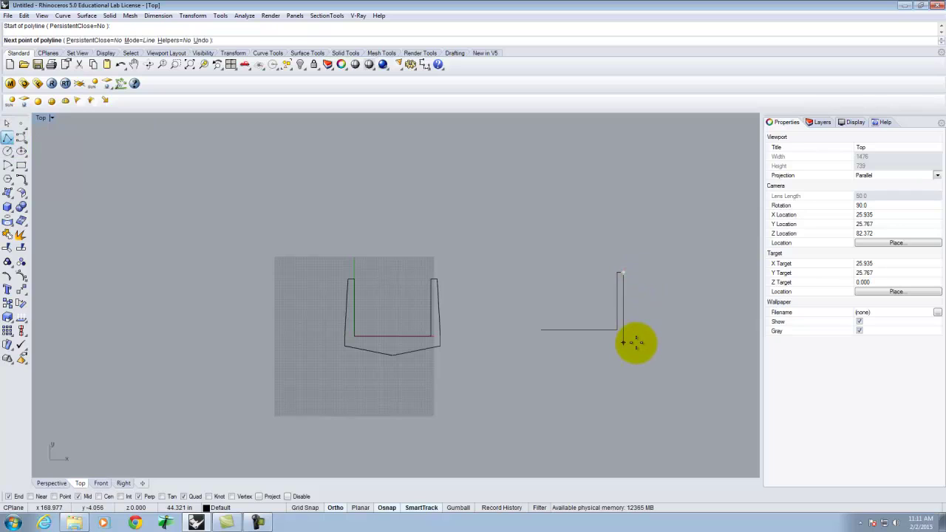
type("36\"")
key("Return")
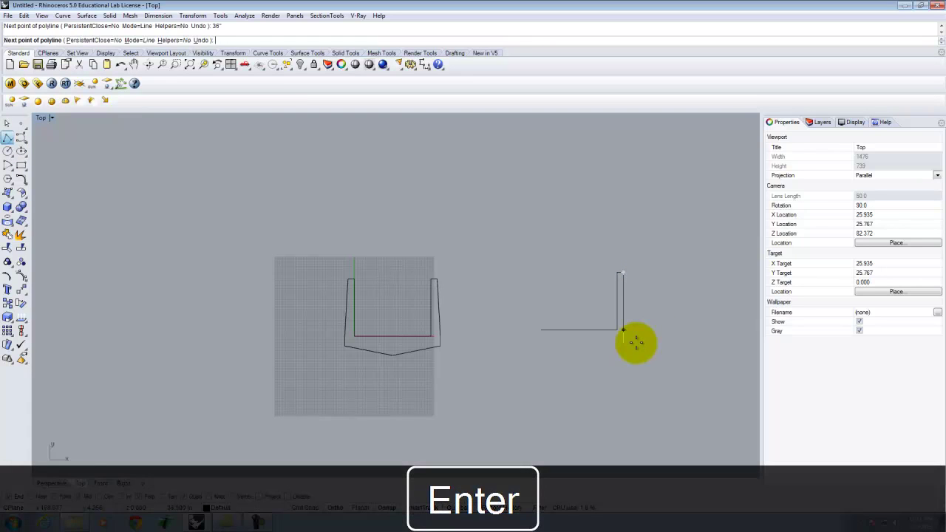
left_click(668, 337)
type("2\"")
key("Return")
key("Return")
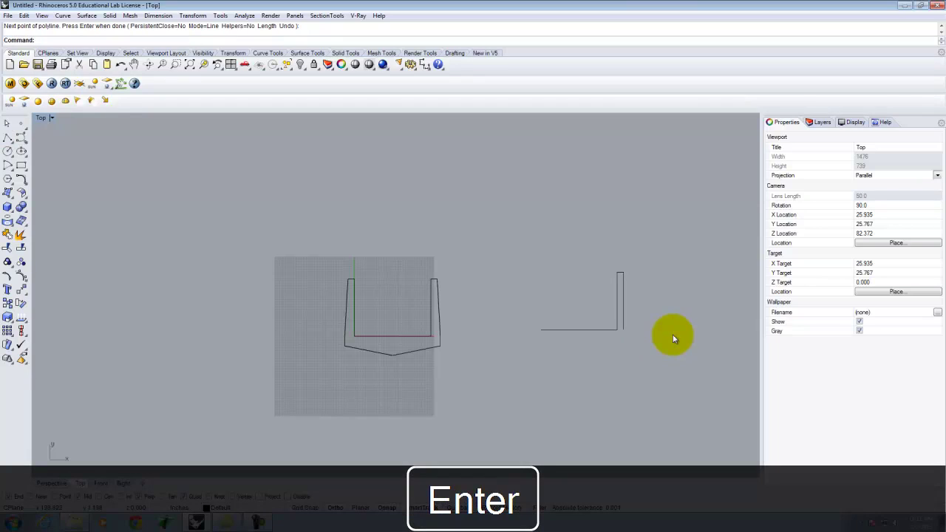
Draw a polyline 2" in the positive x direction from the vertical line's lower end and then back up to its upper end
key("Return")
left_click(626, 333)
type("2\"")
key("Return")
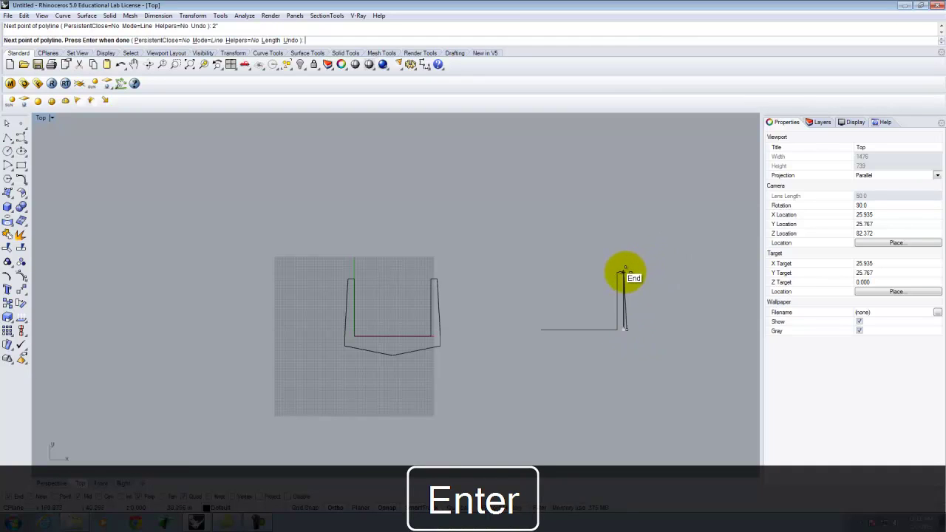
key("Return")
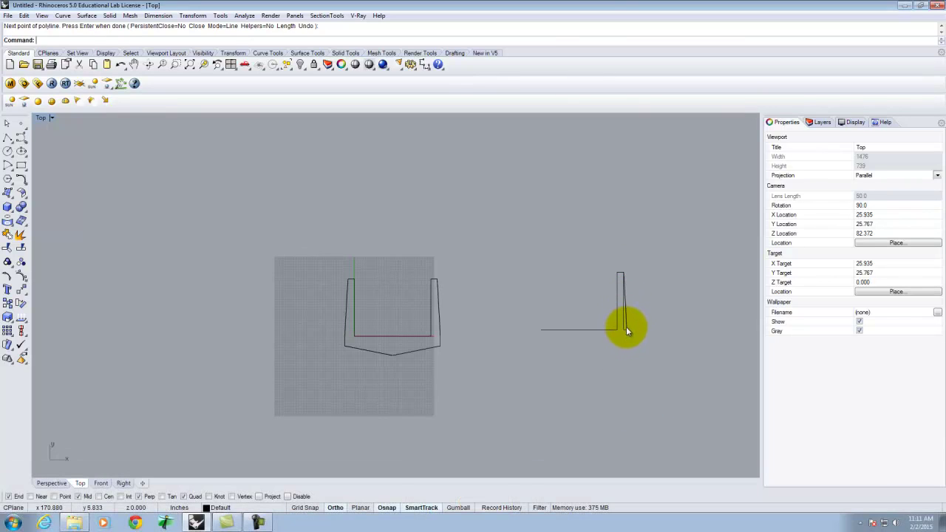
Delete the vertical 36" helper line that runs down from the end of the 4" segment
left_click(625, 328)
left_click(624, 329, "shift")
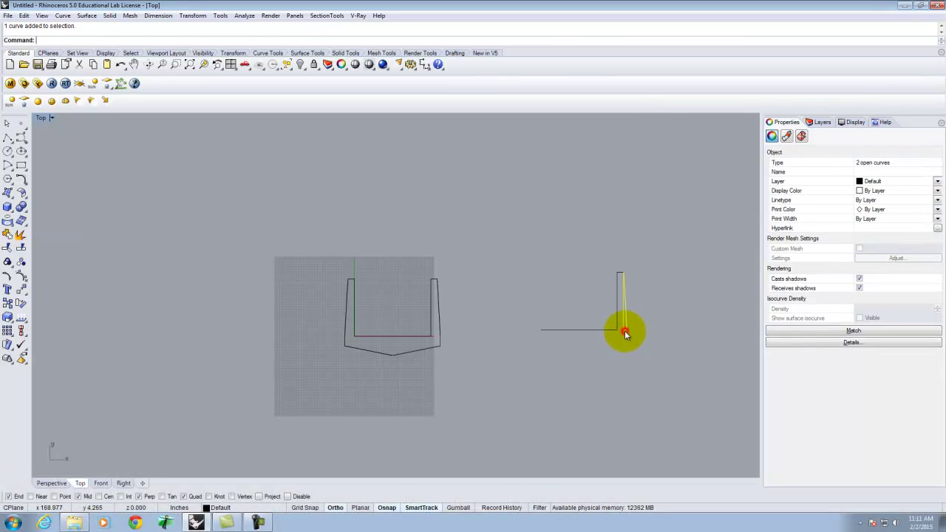
left_click(641, 326)
left_click(622, 329)
key("Return")
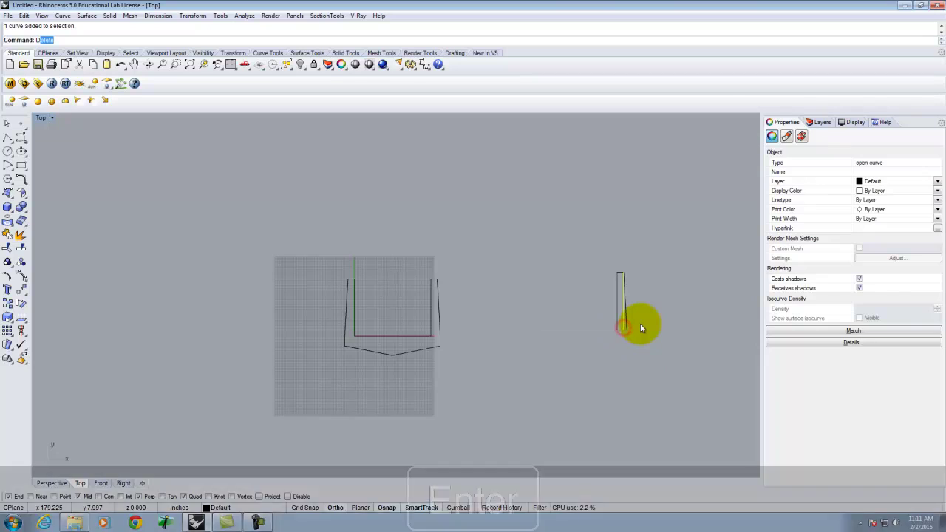
Explode the polyline with the slanted edge and delete its short 2" bottom segment
left_click(631, 323)
type("Explode")
key("Return")
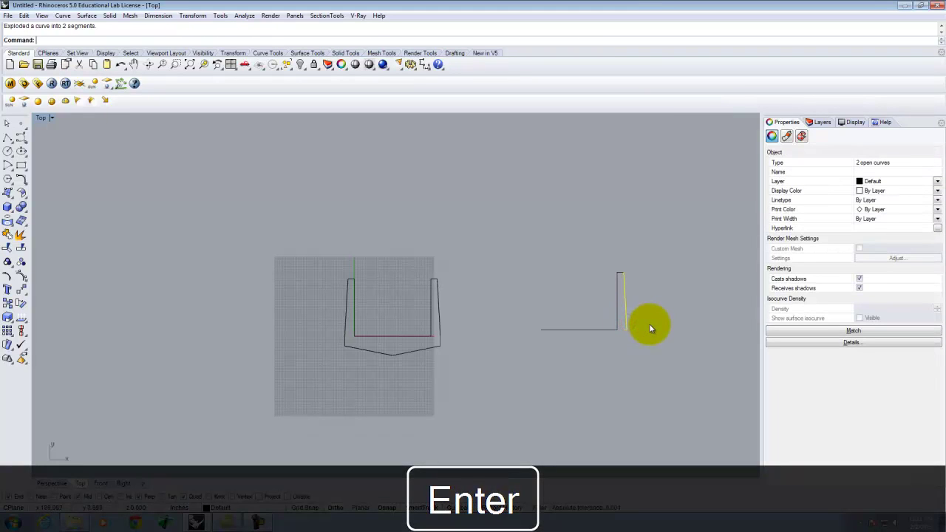
left_click(624, 329)
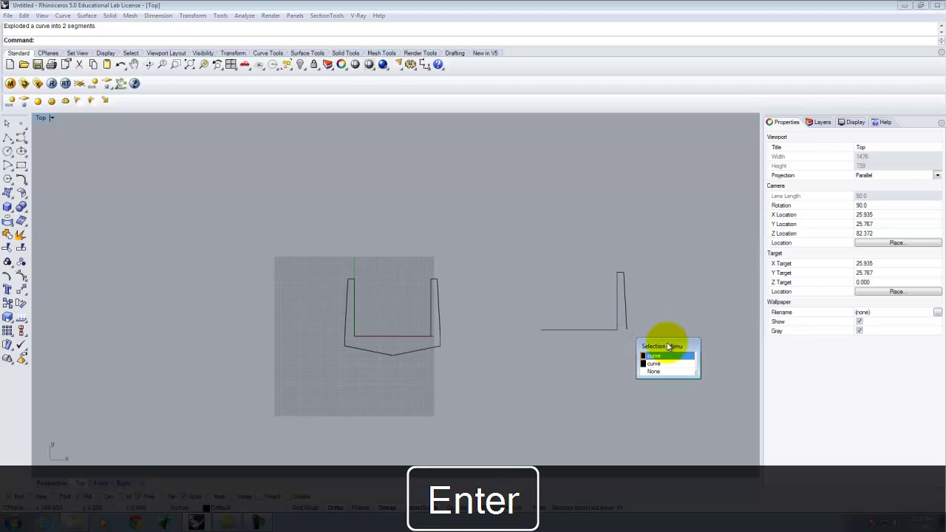
left_click(667, 357)
key("Delete")
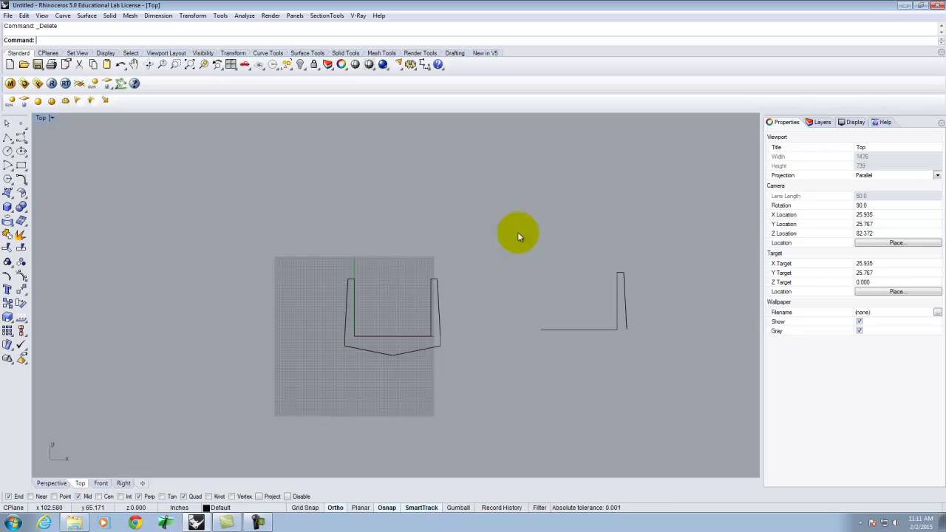
Delete all the open practice curves beside the closed outline
left_click_drag(538, 249, 666, 357)
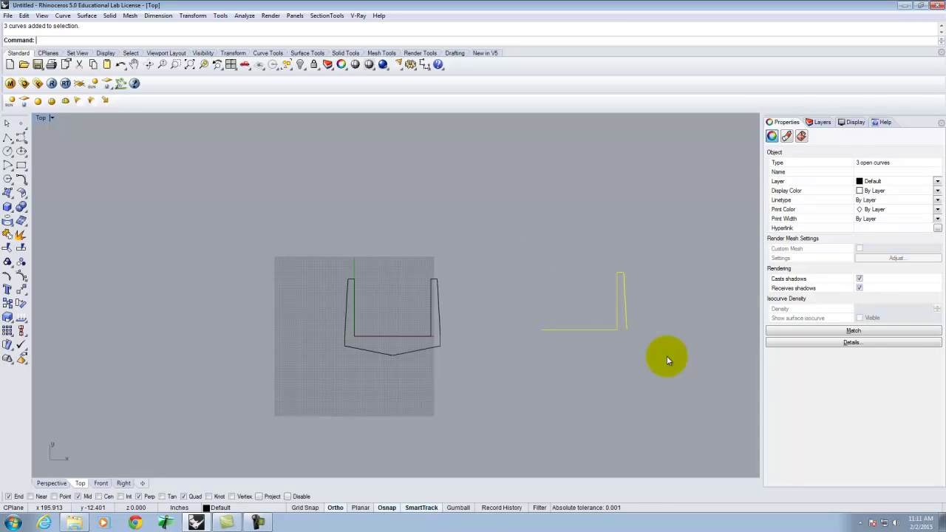
type("Erase")
key("Return")
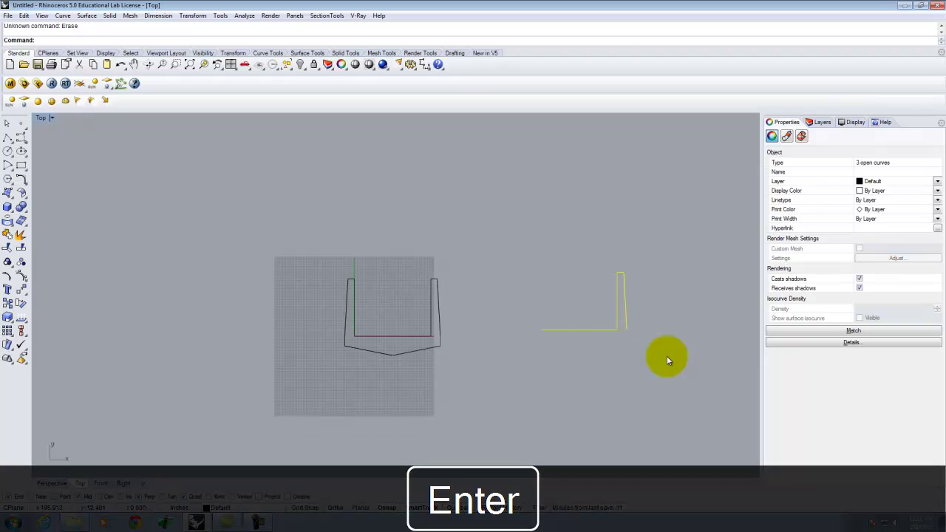
type("Delete")
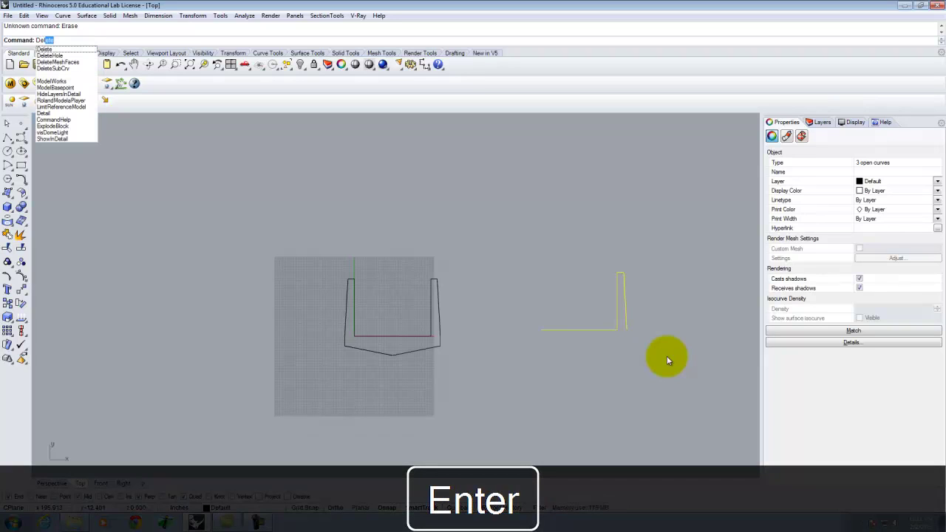
key("Return")
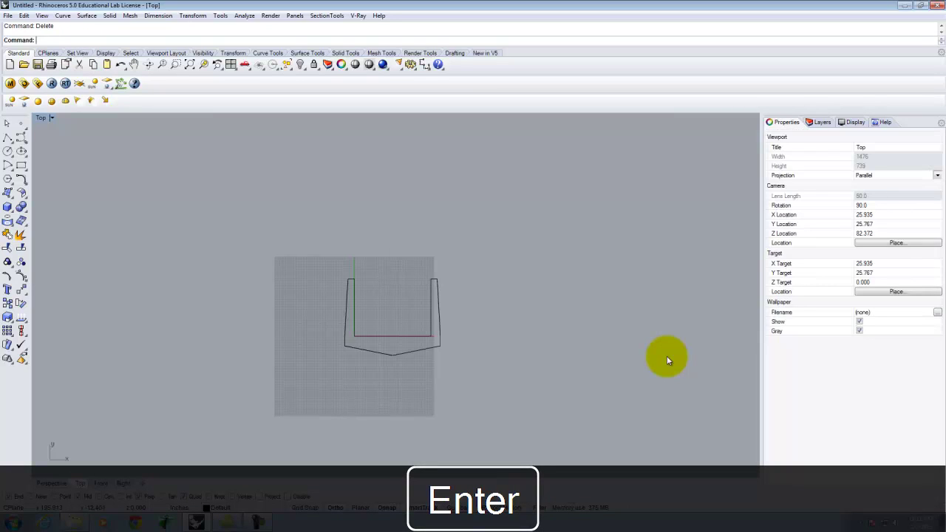
left_click(7, 138)
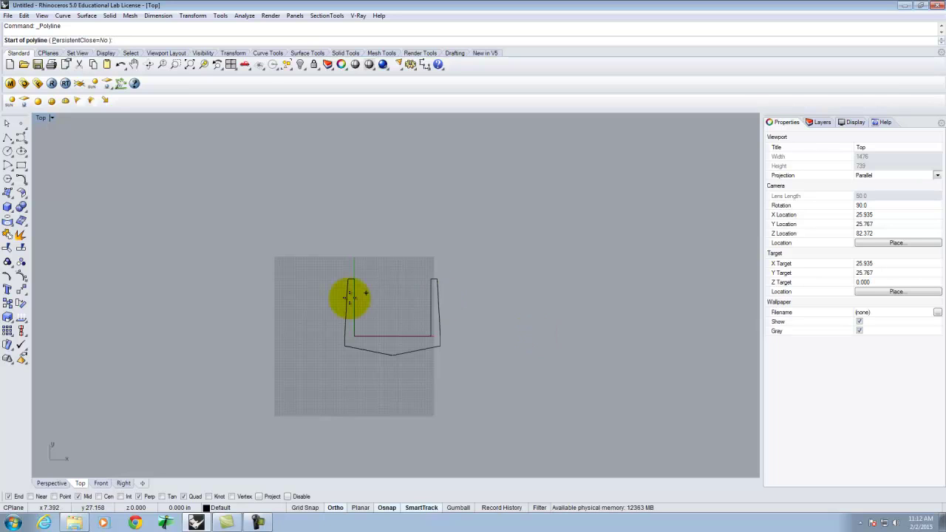
left_click(448, 237)
key("Escape")
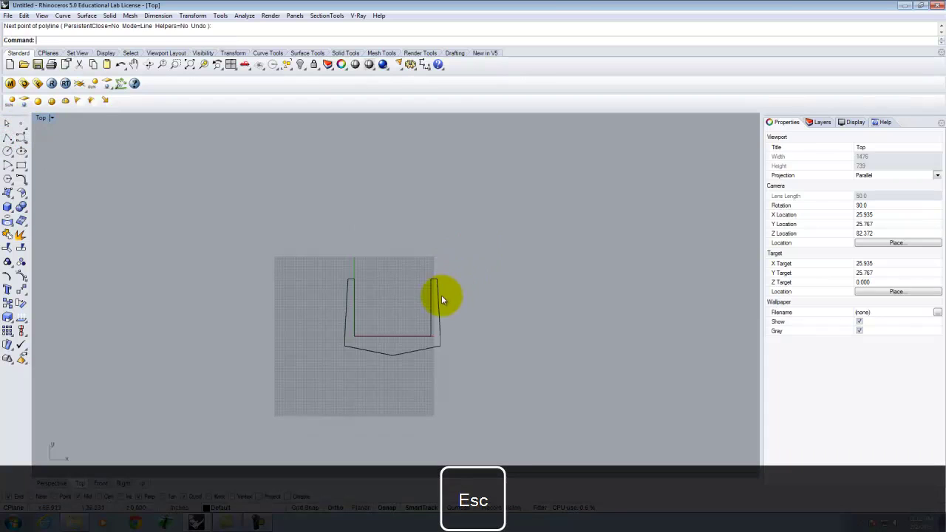
Select the closed outline and show it whole in the maximized Perspective view
left_click(440, 295)
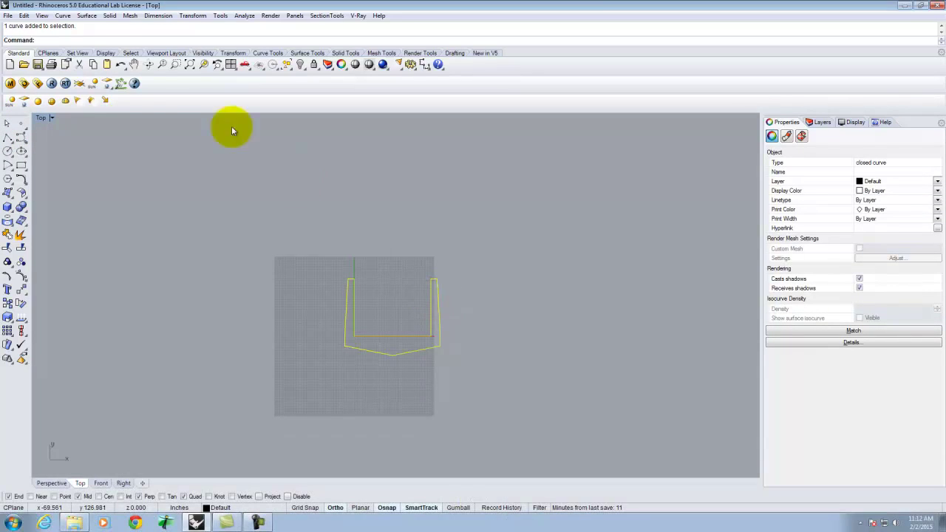
double_click(42, 119)
double_click(422, 119)
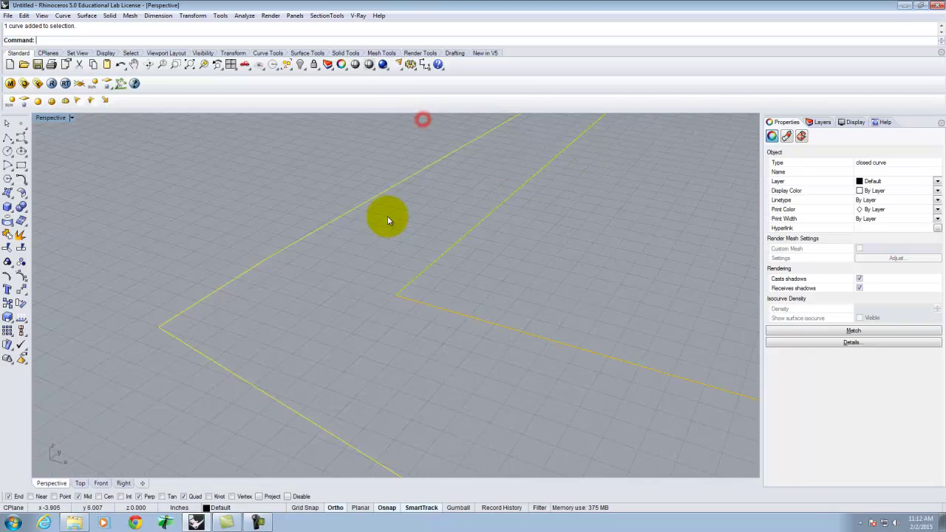
scroll(298, 238, "down", 10)
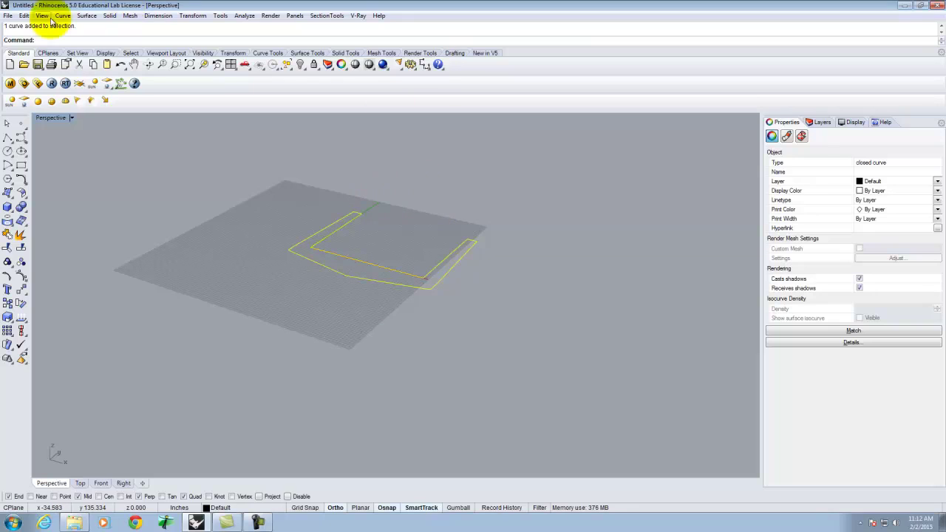
Rotate the closed outline 90° in 3D about its inner base edge so its two arms stand upright
left_click(193, 15)
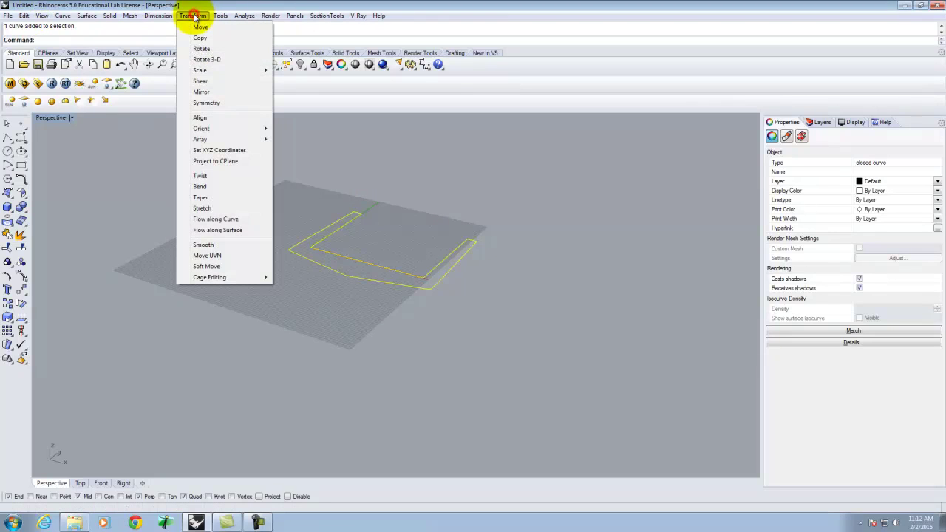
left_click(204, 59)
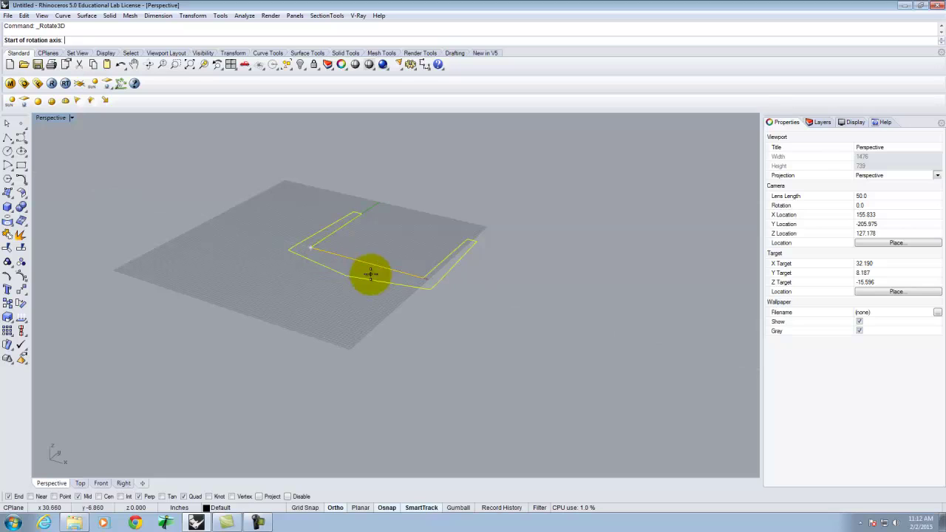
left_click(311, 247)
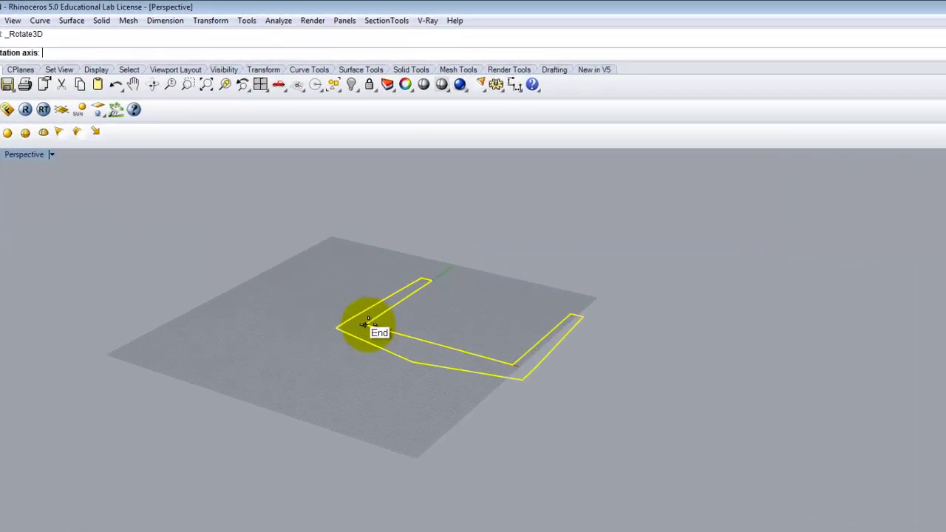
left_click(310, 247)
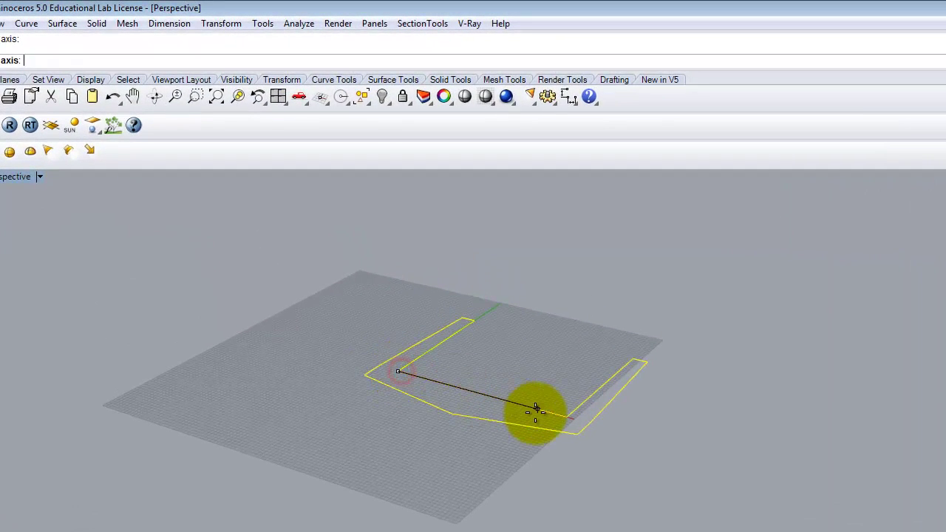
left_click(566, 418)
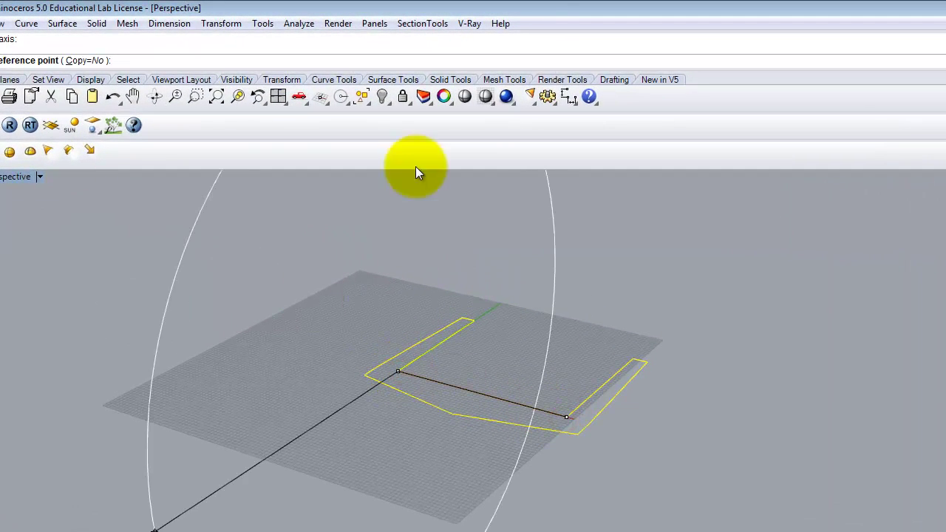
left_click(480, 312)
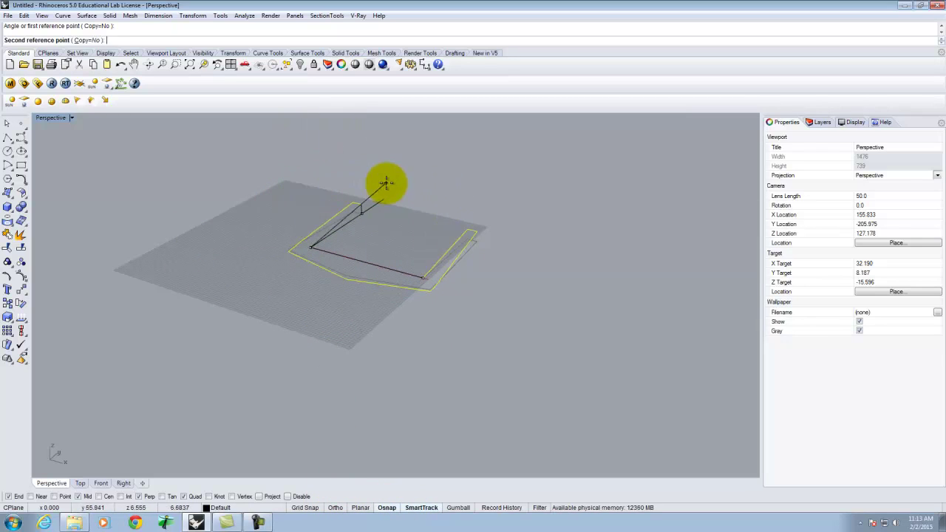
key("shift")
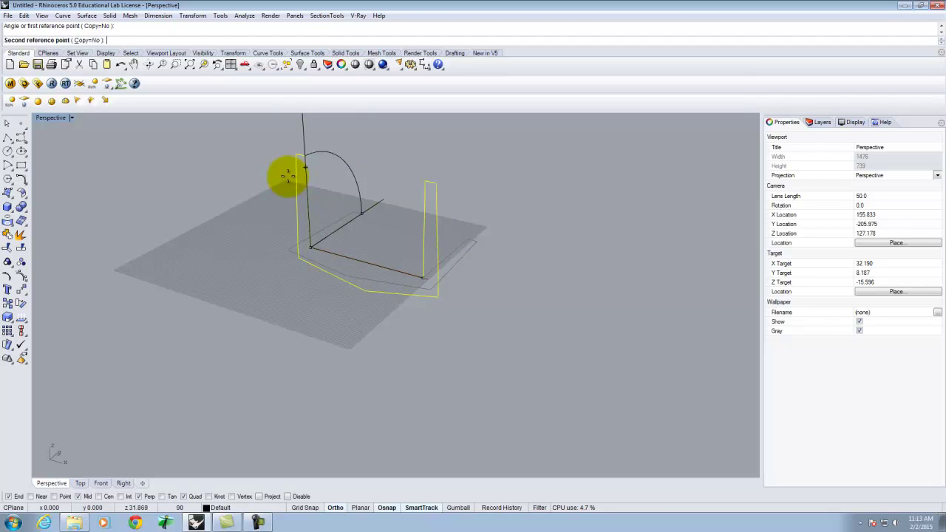
left_click(335, 509)
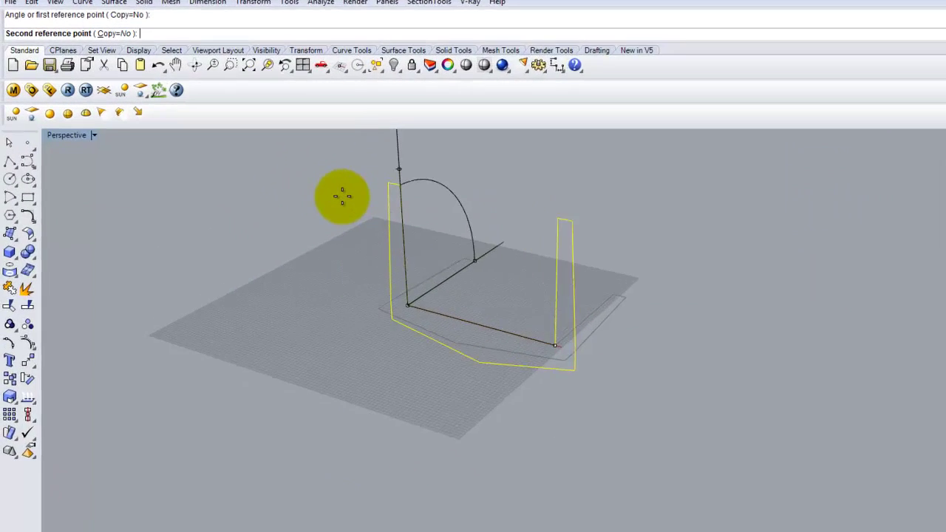
left_click(342, 196)
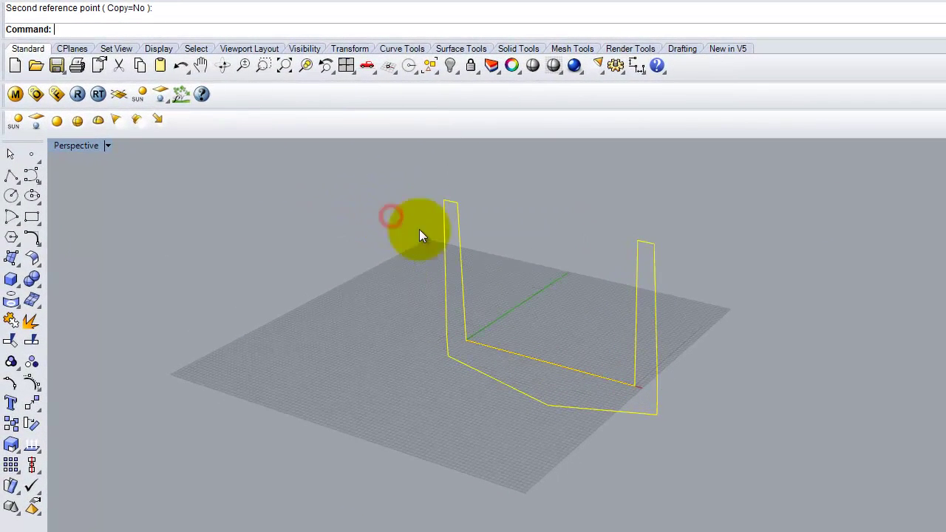
right_click_drag(664, 297, 426, 267)
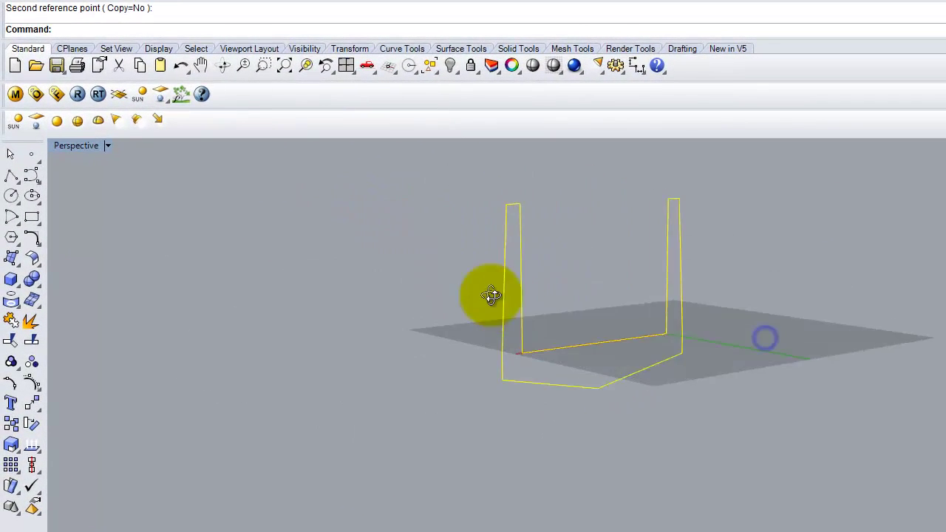
right_click_drag(491, 296, 724, 477)
left_click(741, 407)
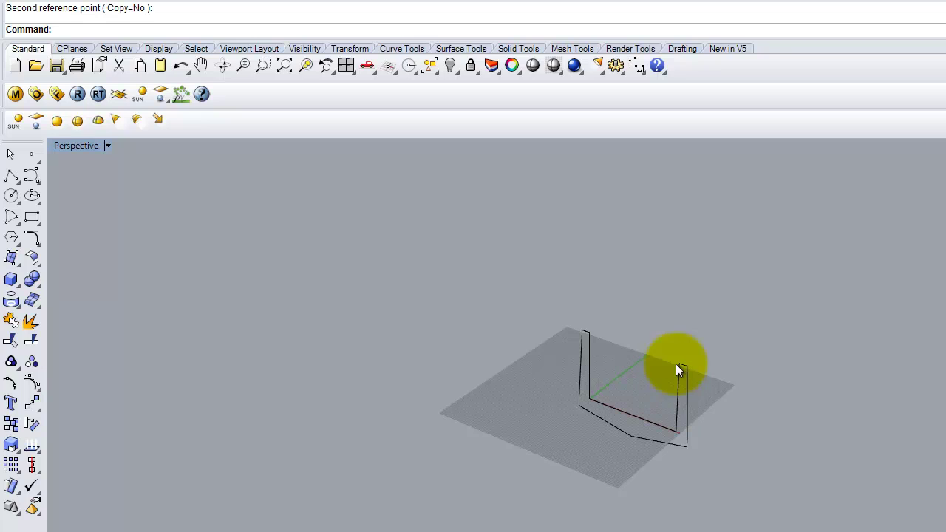
Offset the upright outline 48" towards the rear, along the green axis
left_click(645, 422)
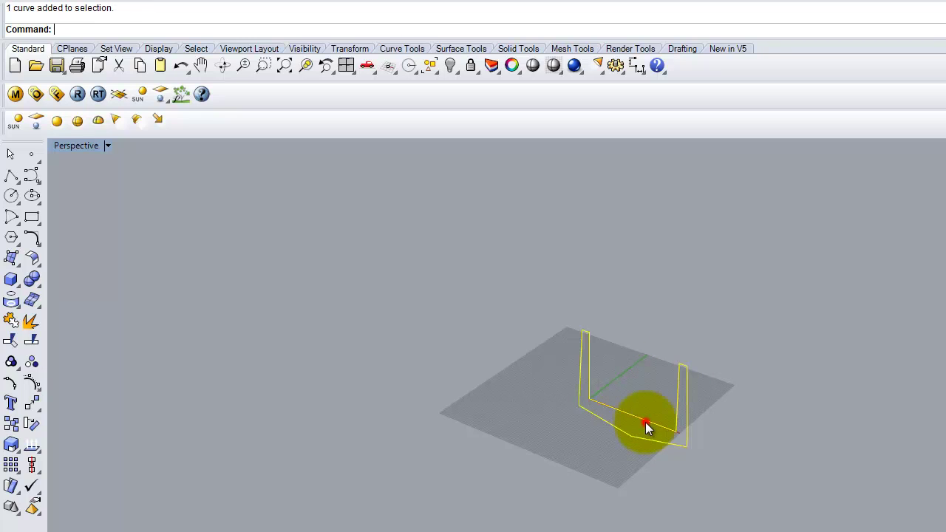
type("Offset")
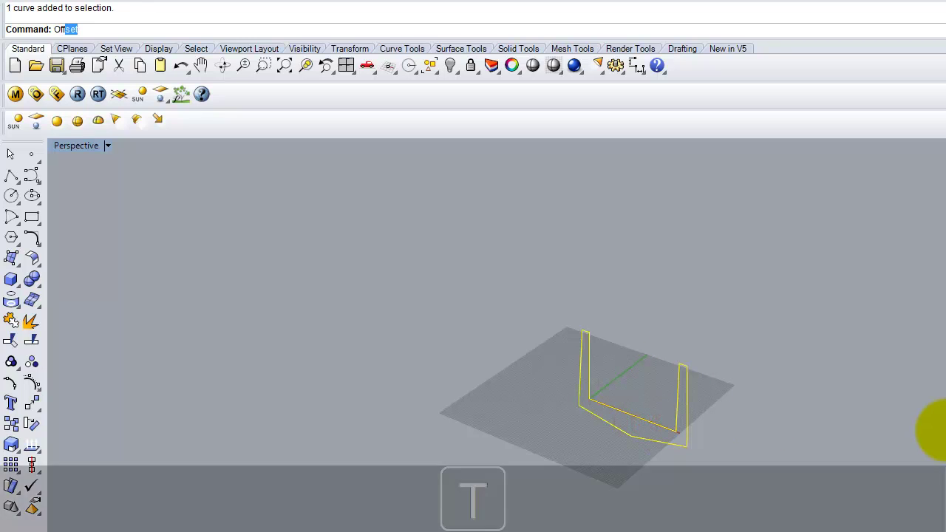
key("Return")
key("Return")
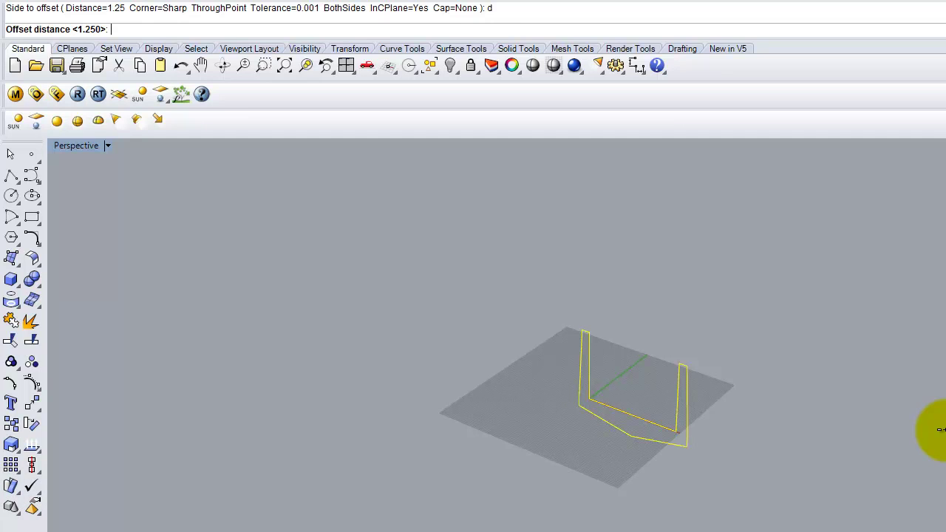
type("48\"")
key("Return")
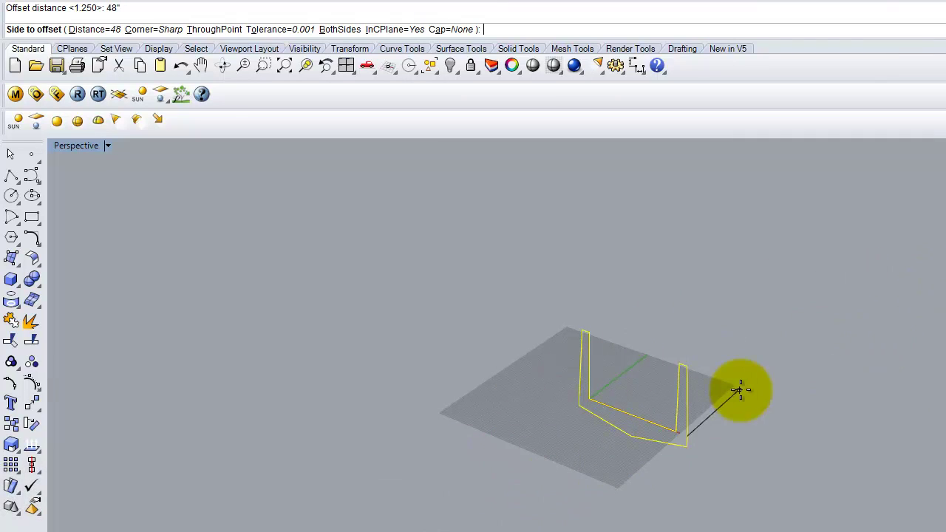
left_click(806, 335)
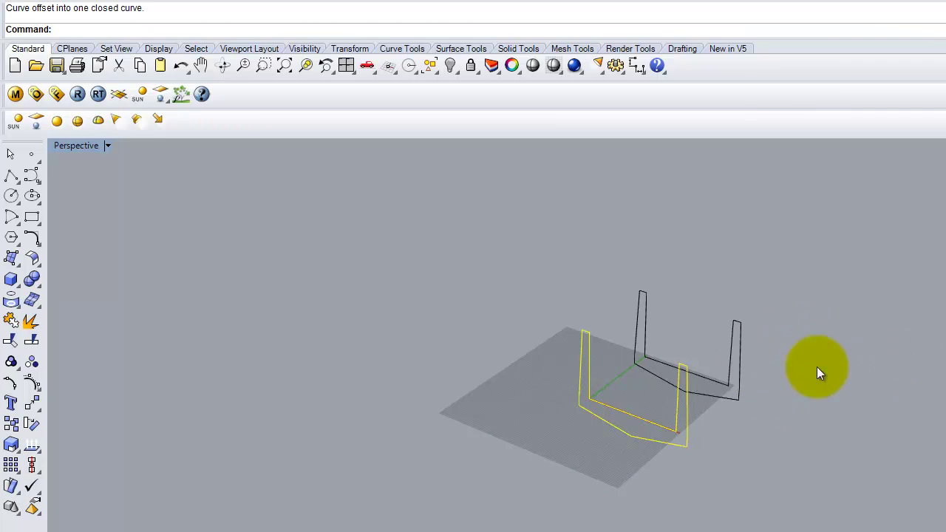
Sketch a freehand rectangle on the construction plane in front of the upright outlines
left_click(32, 216)
left_click(481, 416)
left_click(568, 529)
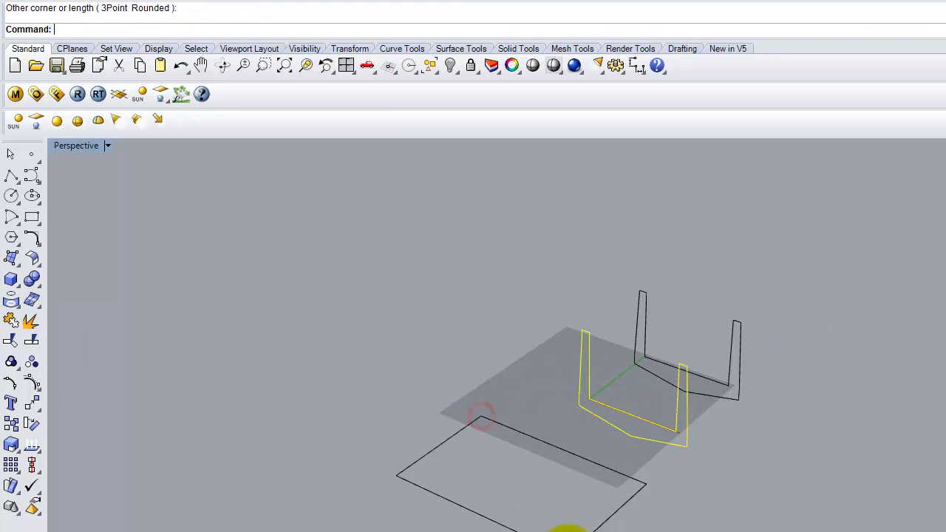
Offset the rectangle 48" straight up by choosing the side in the Front view
left_click(592, 460)
type("oo")
key("BackSpace")
type("f")
key("Return")
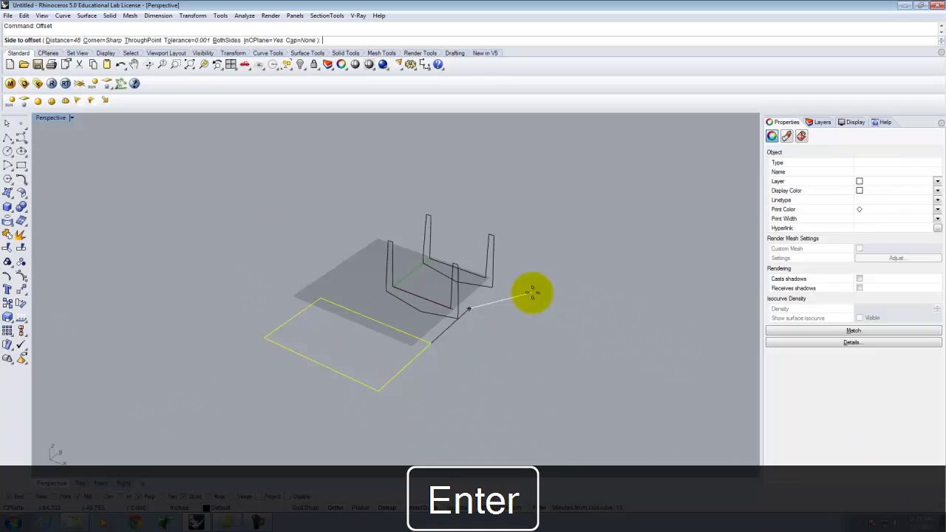
scroll(532, 293, "up", 2)
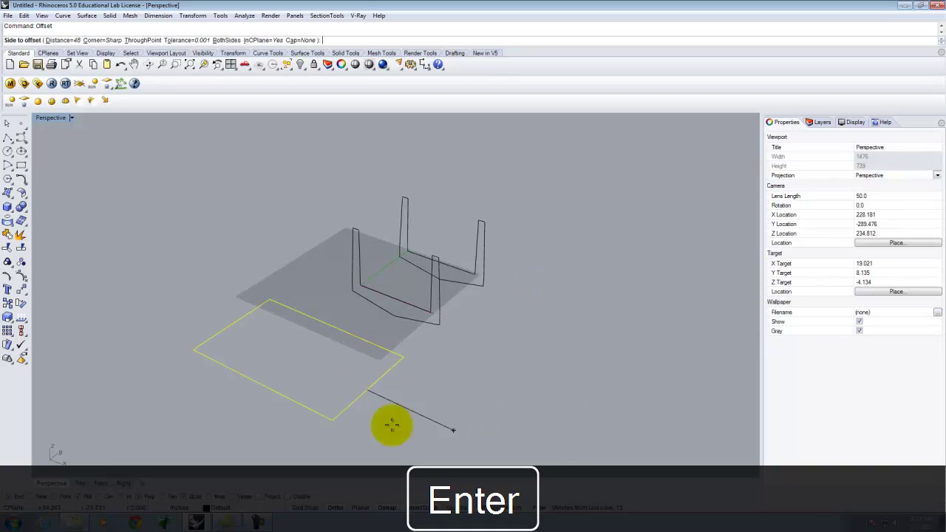
double_click(58, 117)
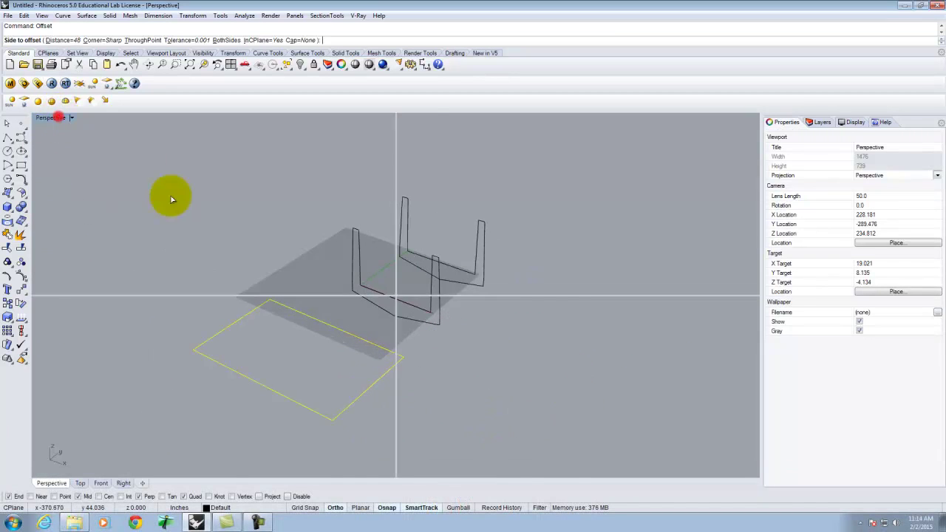
left_click(161, 385)
left_click(186, 383)
Delete both rectangles and return to the maximized Perspective view
left_click_drag(185, 441, 151, 358)
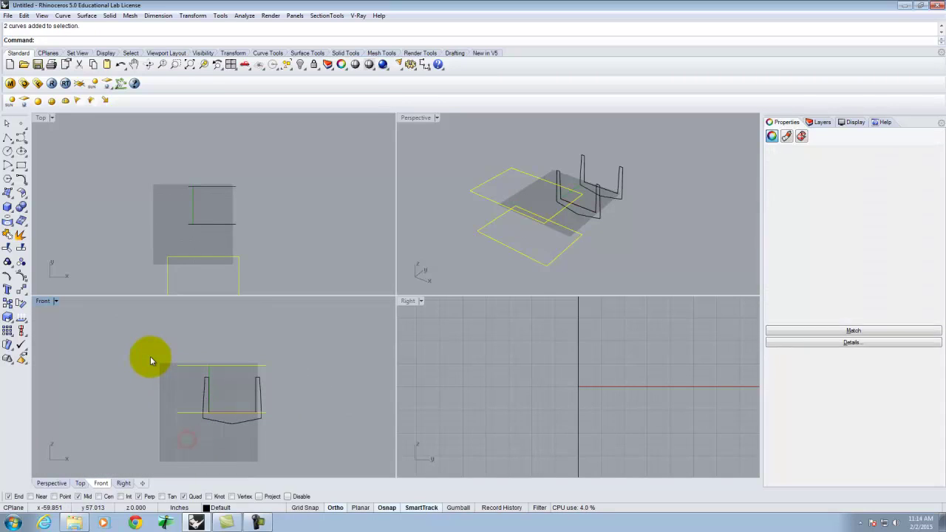
type("Delete")
key("Return")
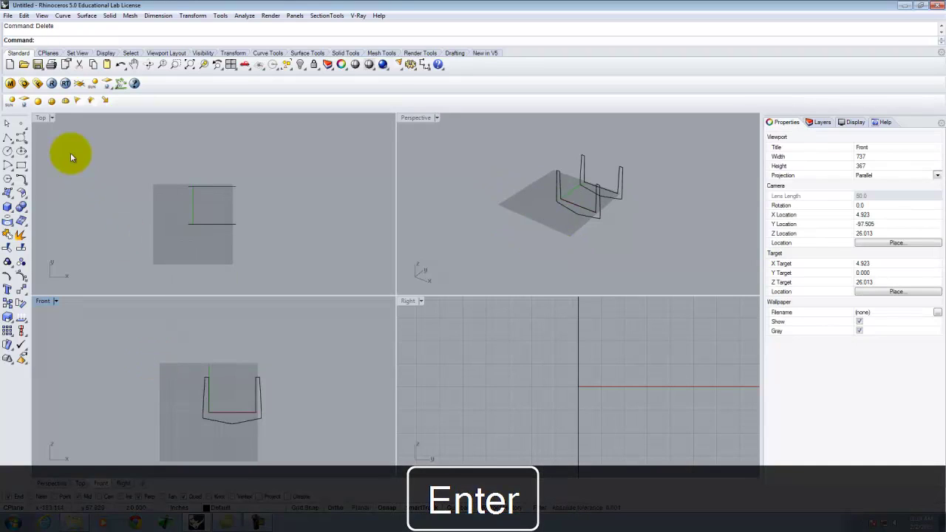
double_click(415, 118)
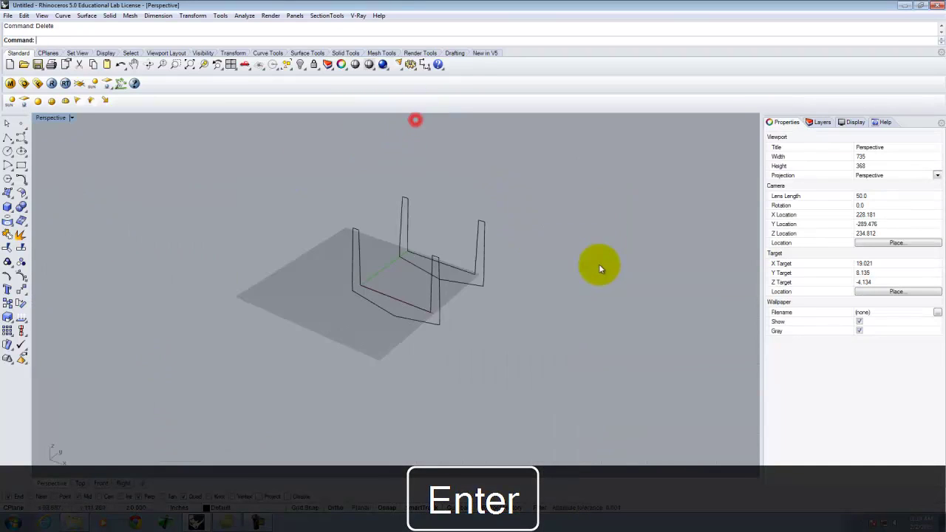
scroll(437, 267, "up", 4)
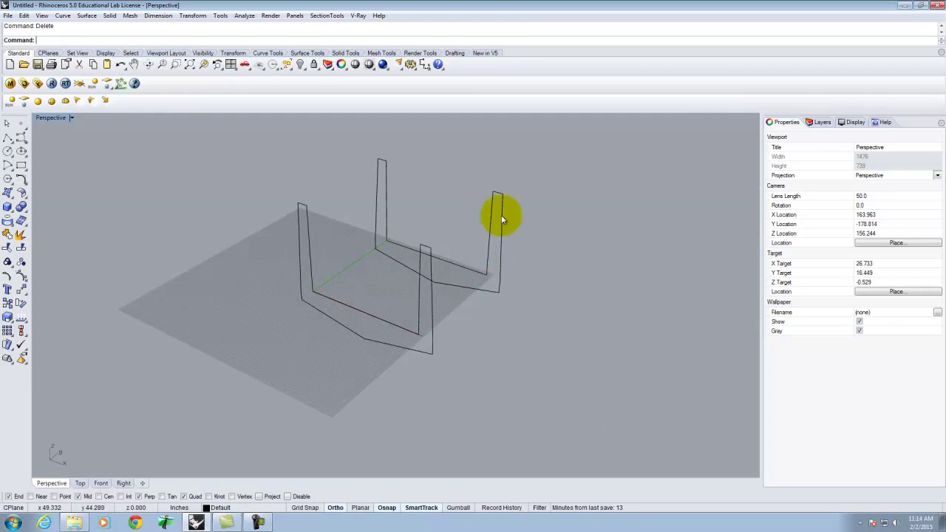
scroll(343, 347, "down", 3)
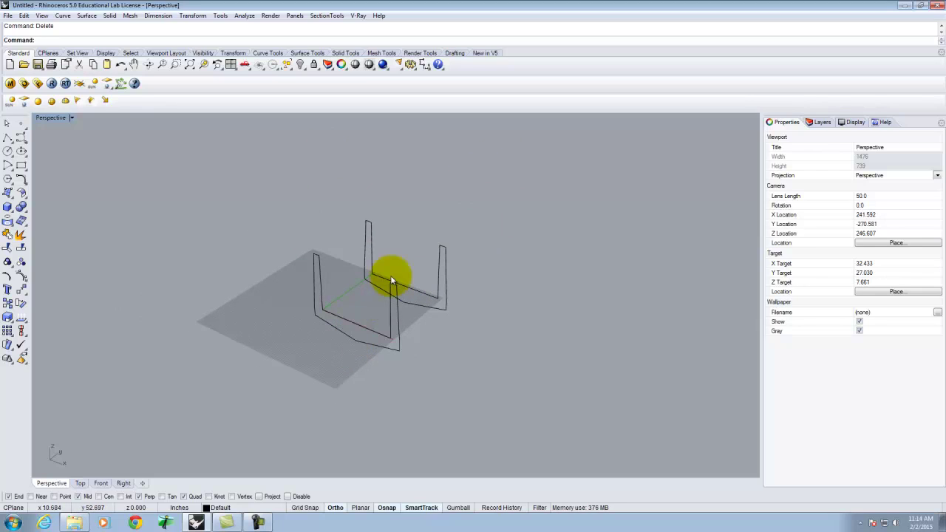
Loft the front and rear outlines together with the Normal style and Do not simplify
left_click(369, 327)
left_click(418, 288)
left_click(423, 298)
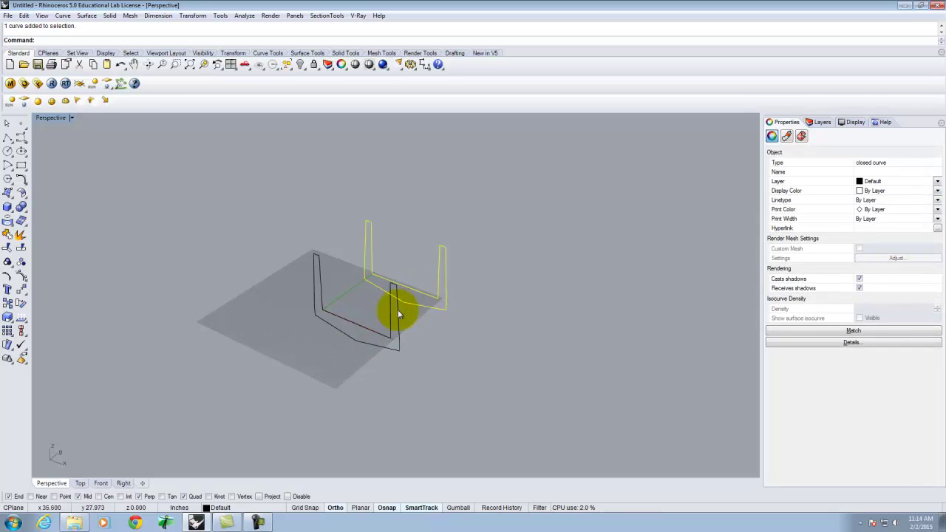
left_click(369, 329)
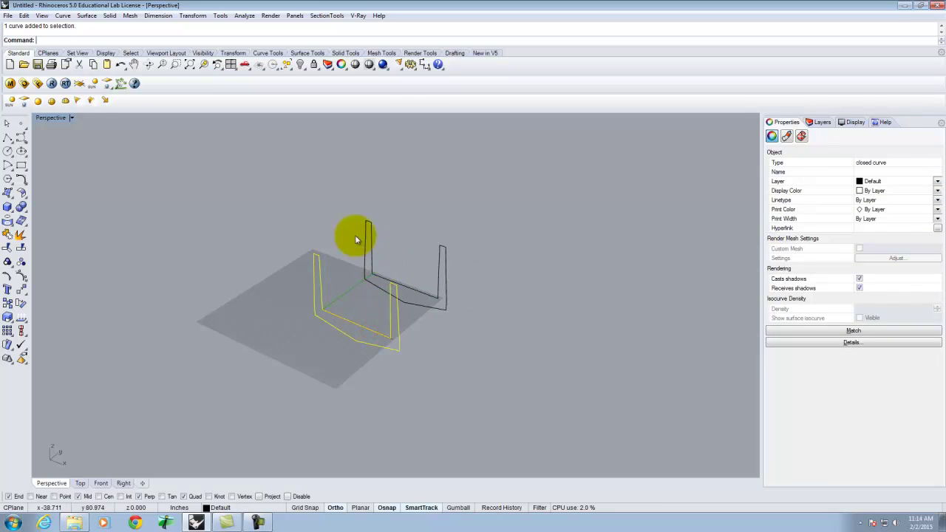
left_click(423, 289, "shift")
type("oft")
key("Return")
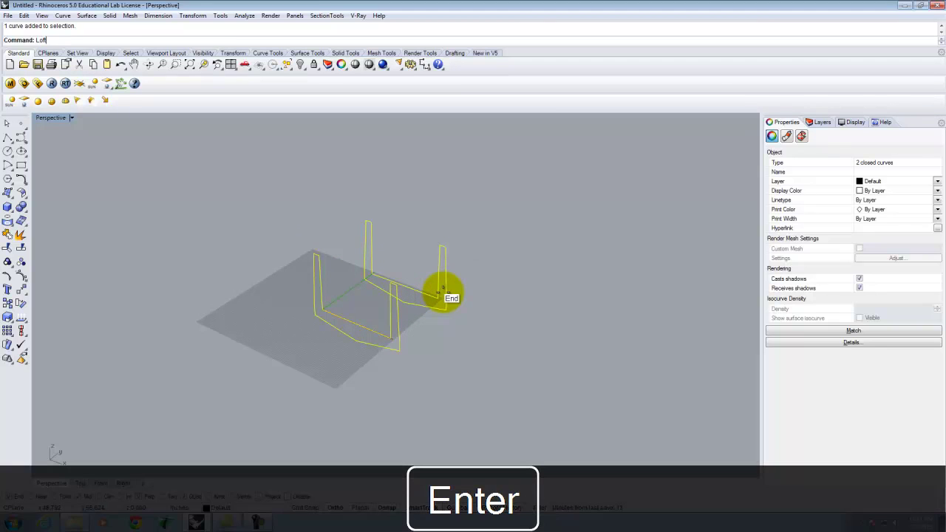
key("Return")
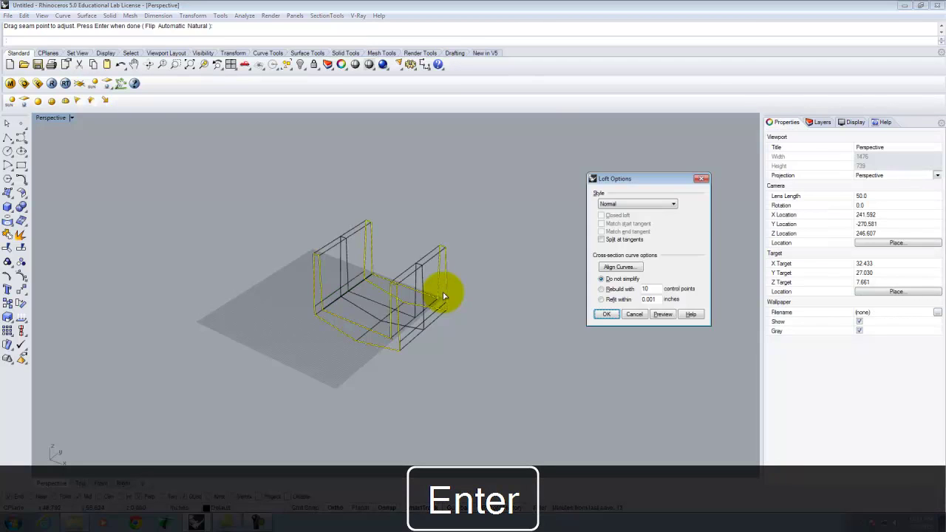
left_click(607, 312)
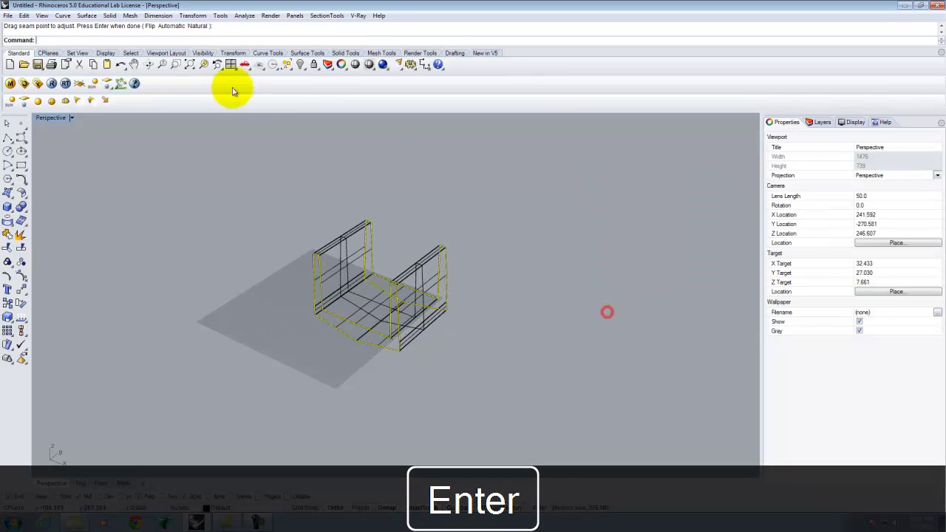
Switch the Perspective view to Shaded display and deselect the two outlines
left_click(70, 118)
left_click(59, 153)
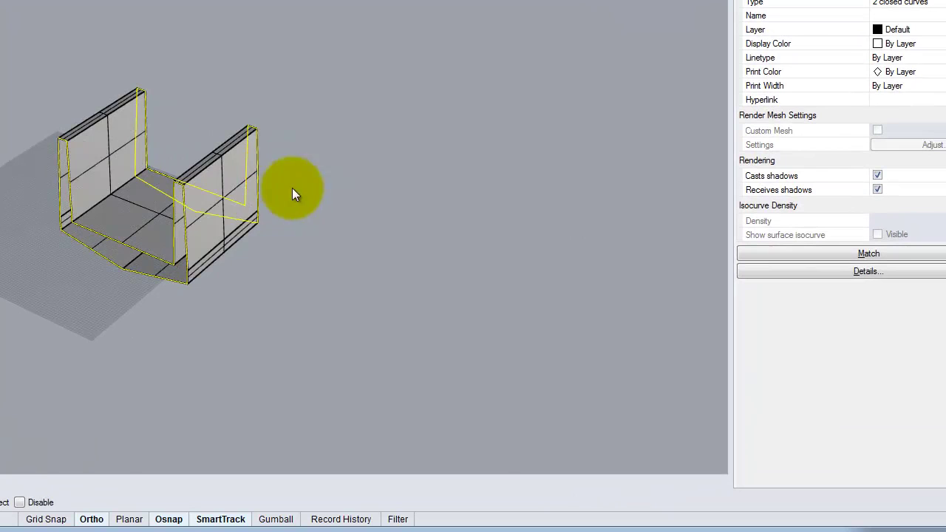
mouse_move(294, 193)
right_mouse_down()
mouse_move(374, 197)
mouse_move(295, 180)
right_mouse_up()
left_click(295, 180)
Delete the lofted surface, keeping the front and rear outline curves
right_click_drag(229, 201, 257, 204)
left_click(196, 198)
key("Return")
Explode the front and rear outline curves into individual segments
right_click_drag(40, 84, 239, 281)
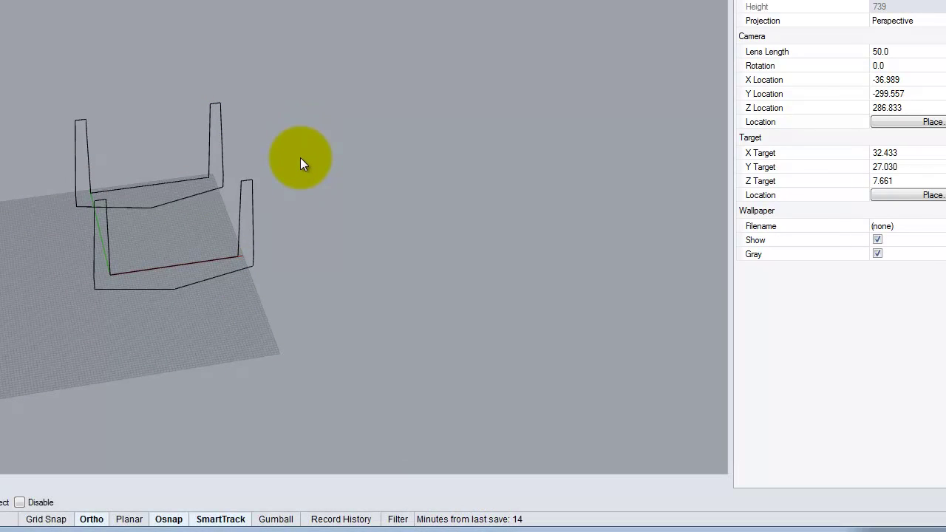
right_click_drag(429, 87, 190, 209)
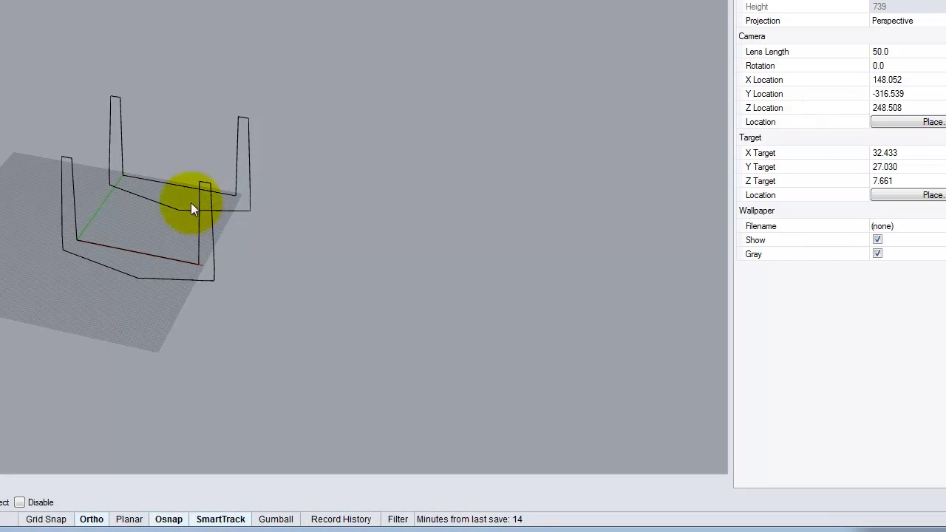
left_click(118, 247)
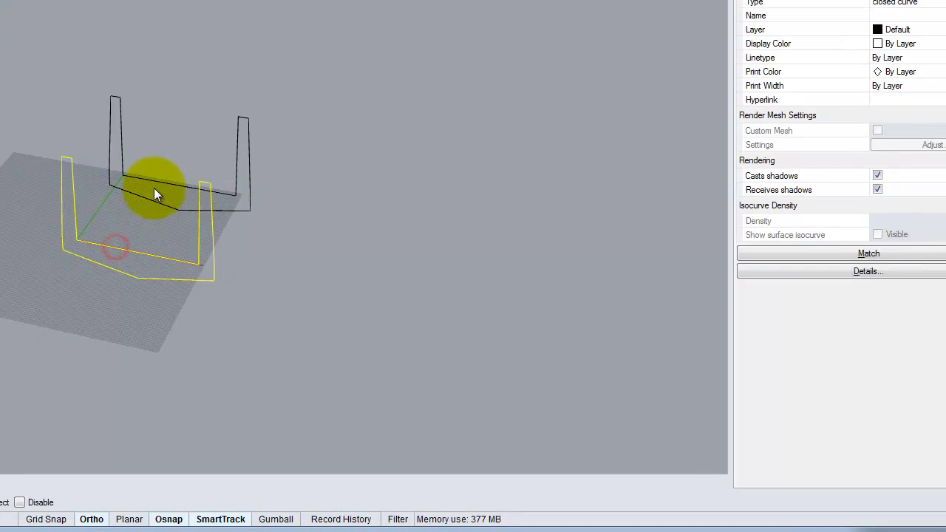
left_click(171, 178, "shift")
type("Explode")
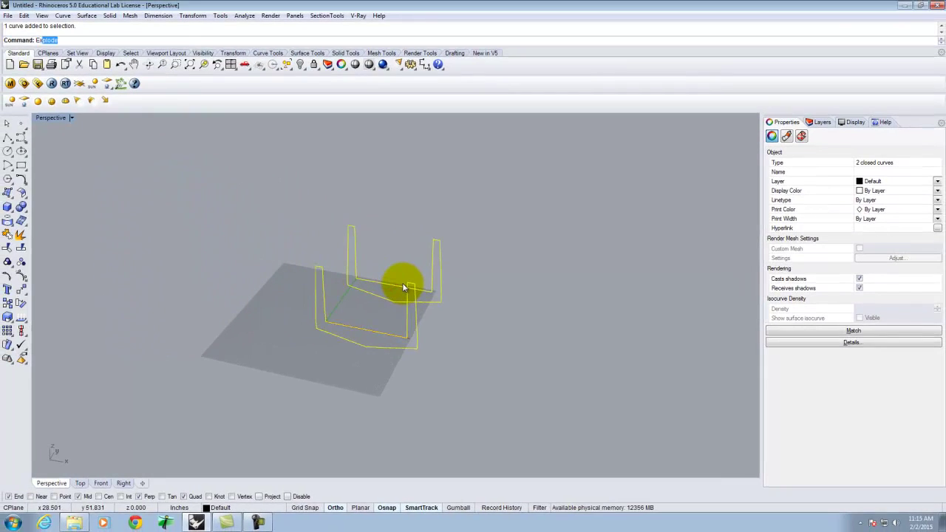
key("Return")
left_click(467, 280)
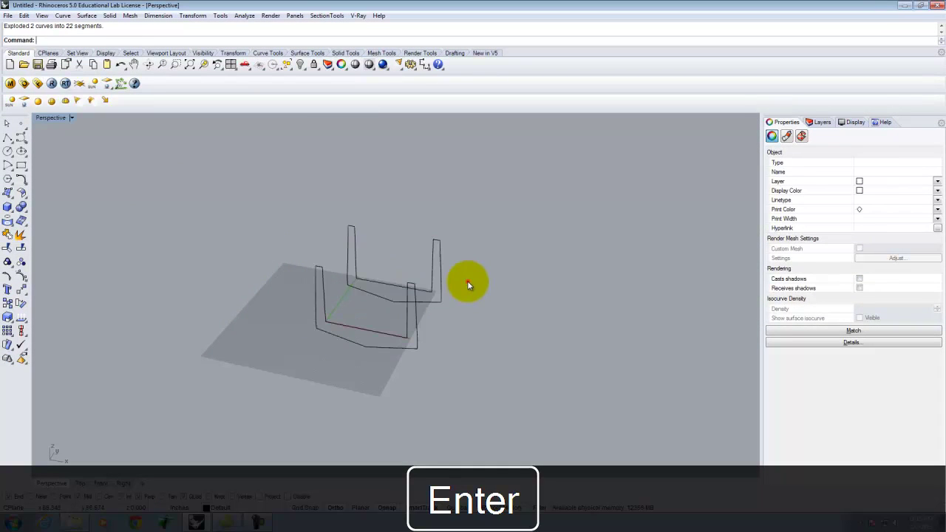
Loft the front and rear inner vertical segments of the left wall with the Normal style and Do not simplify
left_click(322, 285)
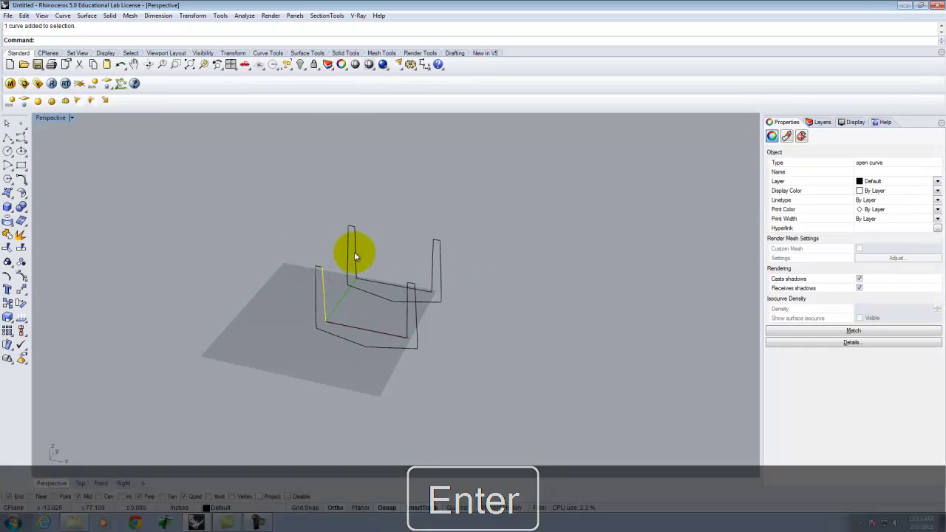
left_click(354, 253, "shift")
type("loft")
key("Return")
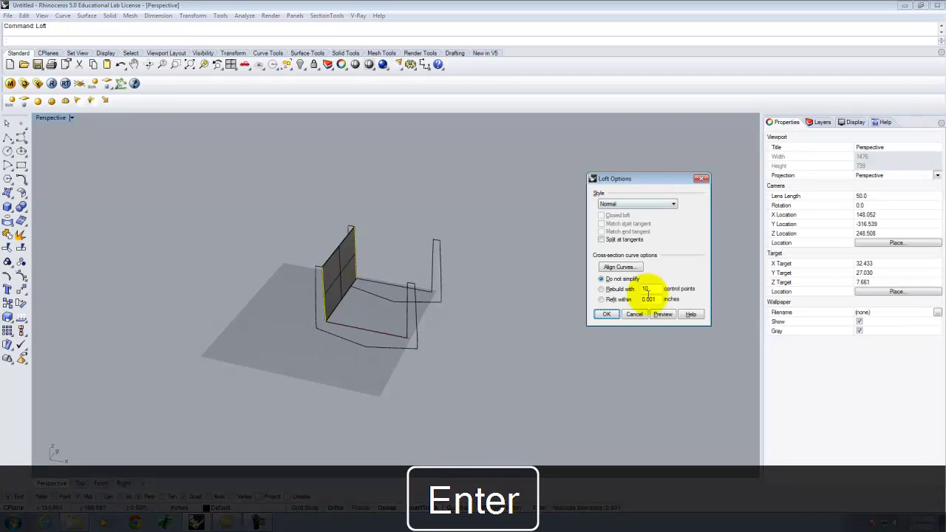
left_click(606, 314)
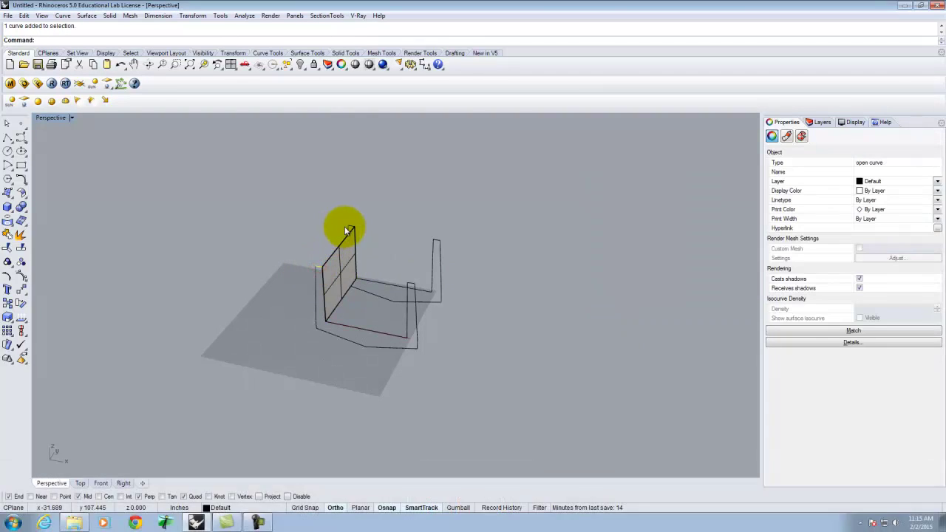
left_click(350, 227, "shift")
left_click(397, 226)
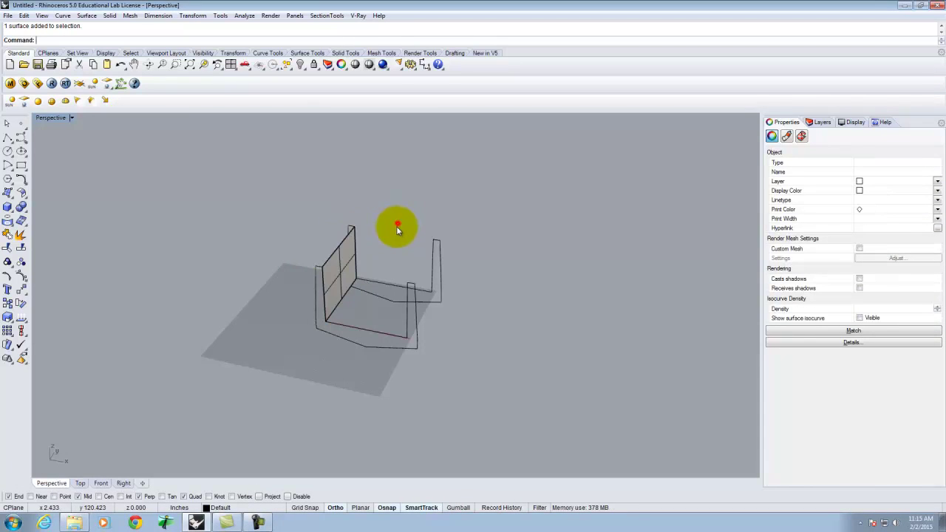
Loft the two short top segments of the left wall to form its upper face
scroll(273, 287, "up", 5)
right_click_drag(308, 274, 350, 272)
right_click(350, 272)
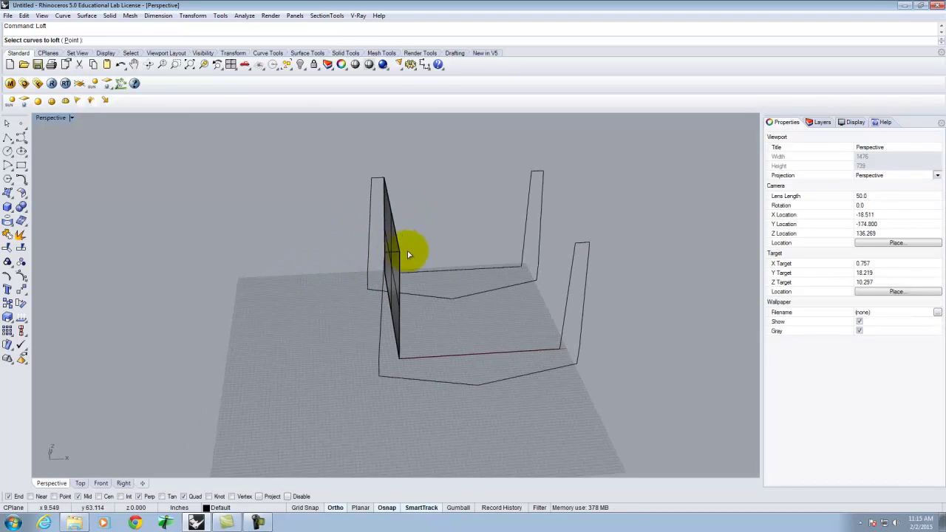
right_click_drag(407, 251, 375, 257)
left_click(371, 254)
left_click(398, 177)
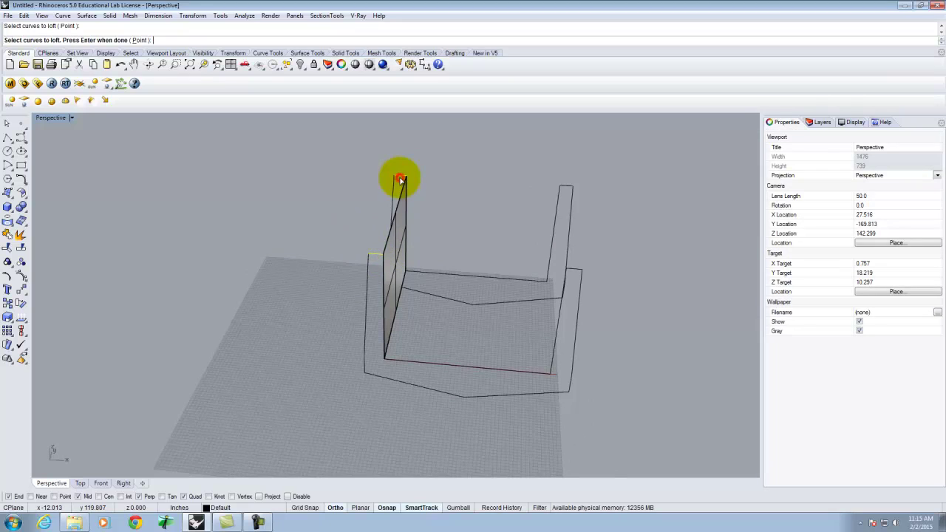
right_click(396, 178)
left_click(604, 316)
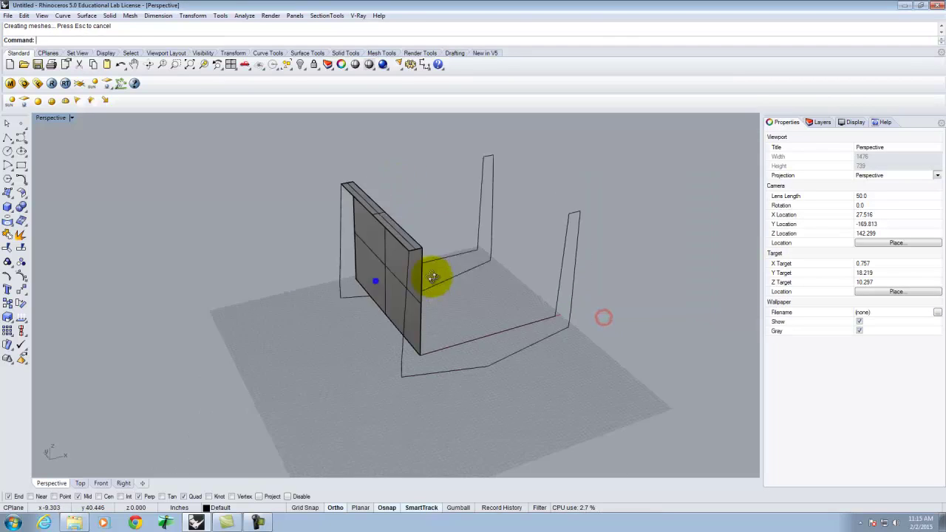
Loft the tall outer vertical segments of the left wall to form its outer face
right_click_drag(433, 279, 311, 245)
left_click(323, 241)
left_click(420, 296)
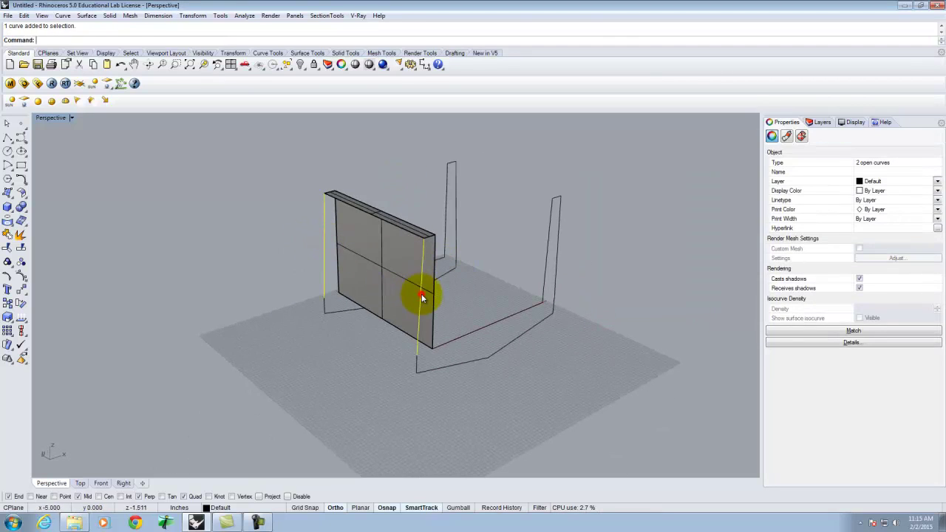
right_click(437, 297)
left_click(615, 314)
Loft the short lower outer segments on the left side and the left sloping underside segments
left_click(321, 306)
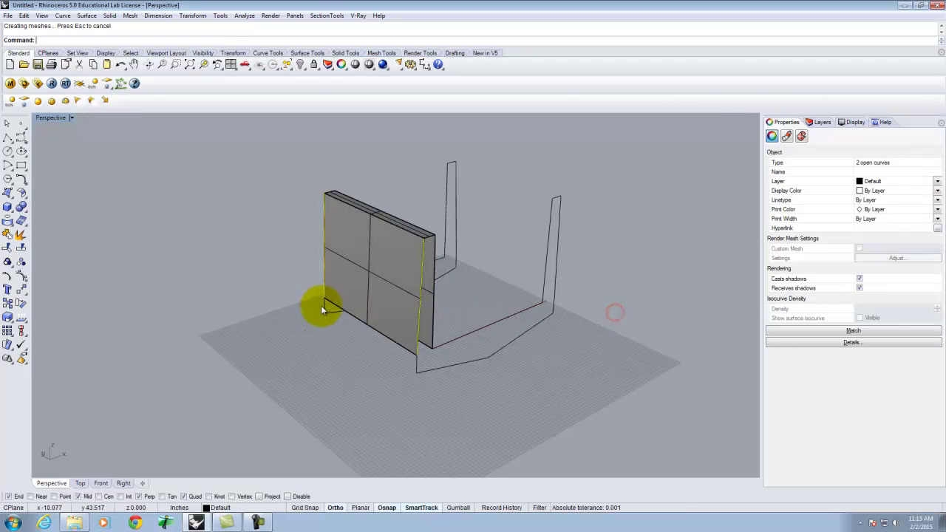
mouse_move(424, 360)
right_mouse_down()
mouse_move(481, 338)
mouse_move(418, 372)
mouse_move(427, 327)
mouse_move(431, 348)
right_mouse_up()
left_click(432, 352)
left_click(419, 372, "shift")
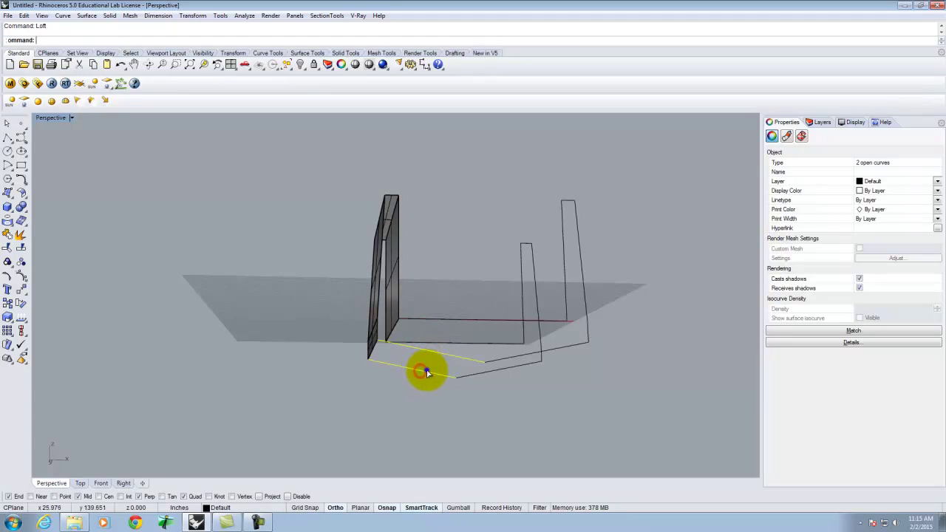
right_click(427, 372)
left_click(609, 312)
left_click(557, 379)
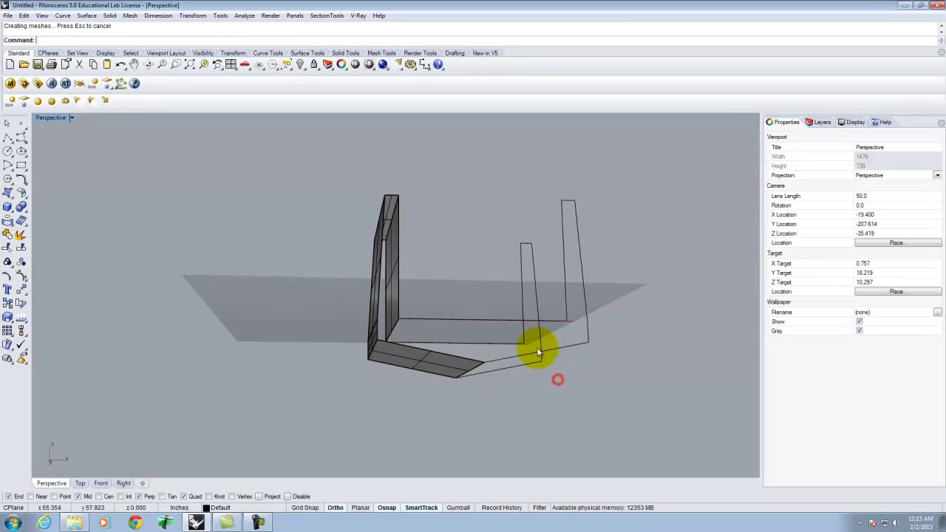
Loft the front and rear right sloping segments to complete the underside
left_click(538, 353)
left_click(528, 363, "shift")
right_click(566, 363)
left_click(607, 314)
Loft the short lower outer segments on the right side and the tall outer segments above them
right_click_drag(619, 325, 518, 360)
right_click_drag(451, 384, 507, 370)
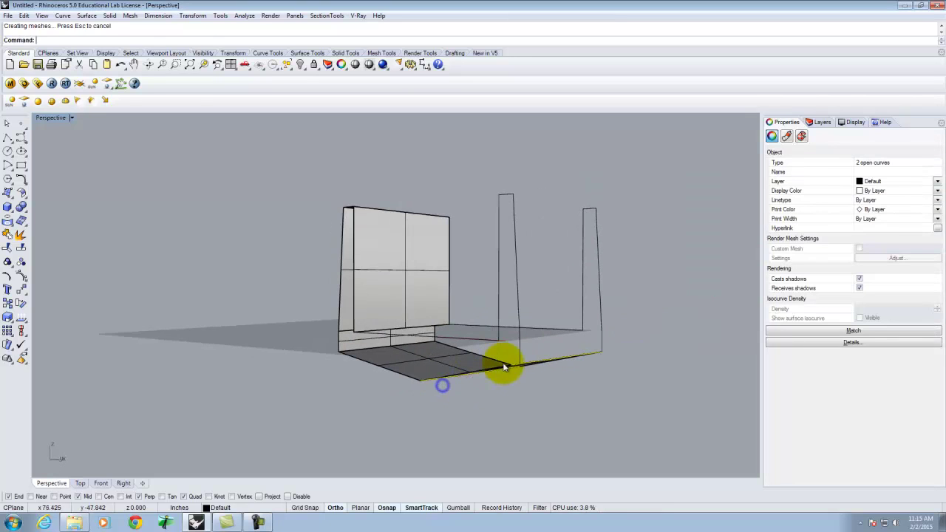
left_click(604, 348)
right_click(603, 344)
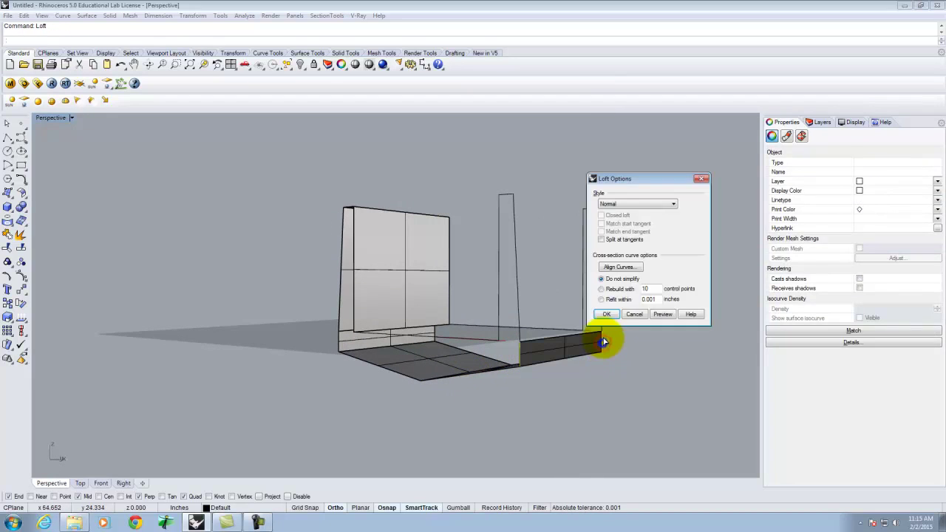
left_click(602, 314)
left_click(601, 283, "shift")
right_click(600, 289)
left_click(604, 313)
Loft the two short top segments of the right wall to form its upper face
right_click_drag(608, 314, 562, 253)
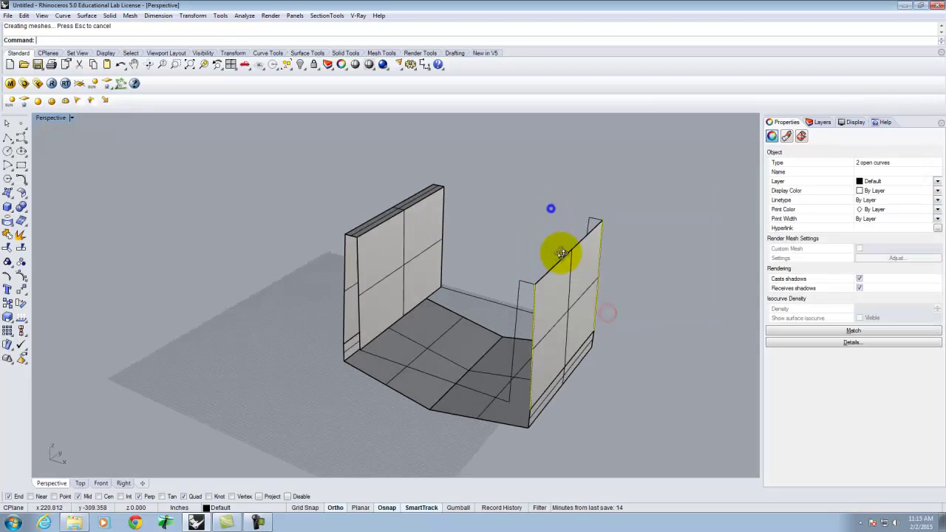
left_click(527, 288)
left_click(593, 217, "shift")
right_click(592, 220)
left_click(608, 317)
Loft the inner vertical segments of the right wall to form its inner face
right_click_drag(516, 312, 513, 254)
left_click(518, 254)
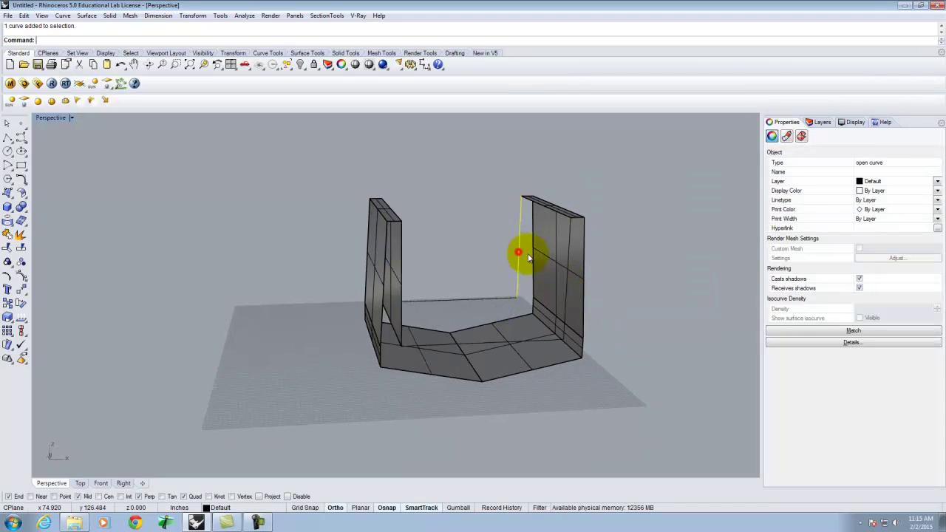
right_click(560, 280)
left_click(610, 314)
Loft the front and rear horizontal segments between the walls to form the inner floor, and clear the selection
left_click(481, 301)
left_click(491, 345, "shift")
right_click(494, 339)
left_click(606, 314)
right_click_drag(646, 310, 589, 316)
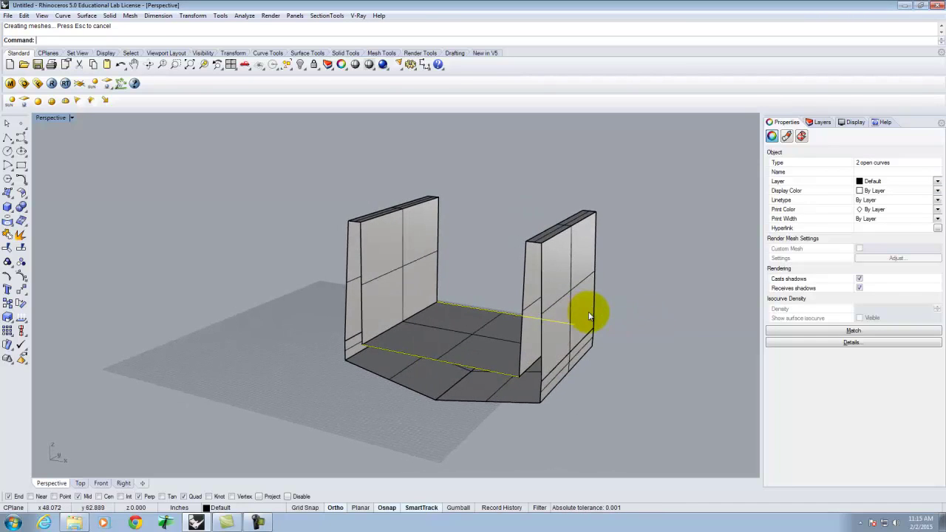
left_click(655, 314)
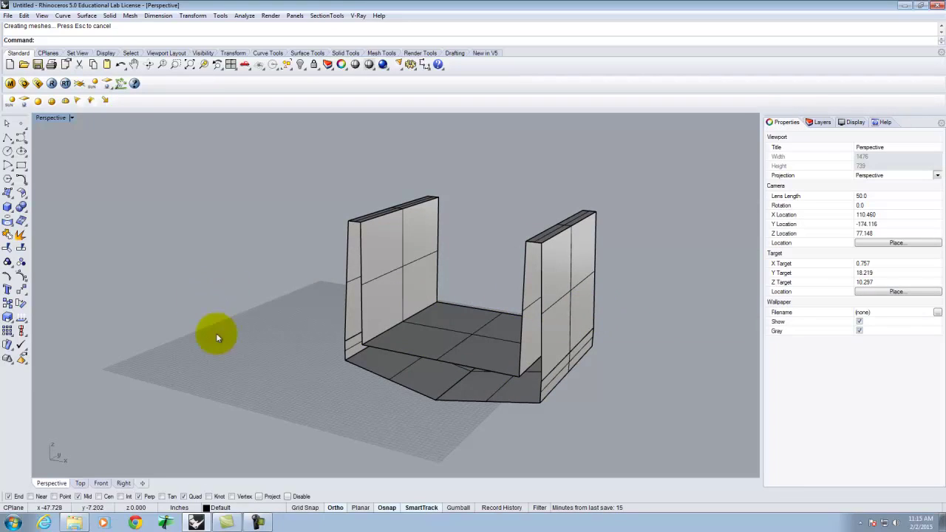
right_click_drag(396, 302, 344, 245)
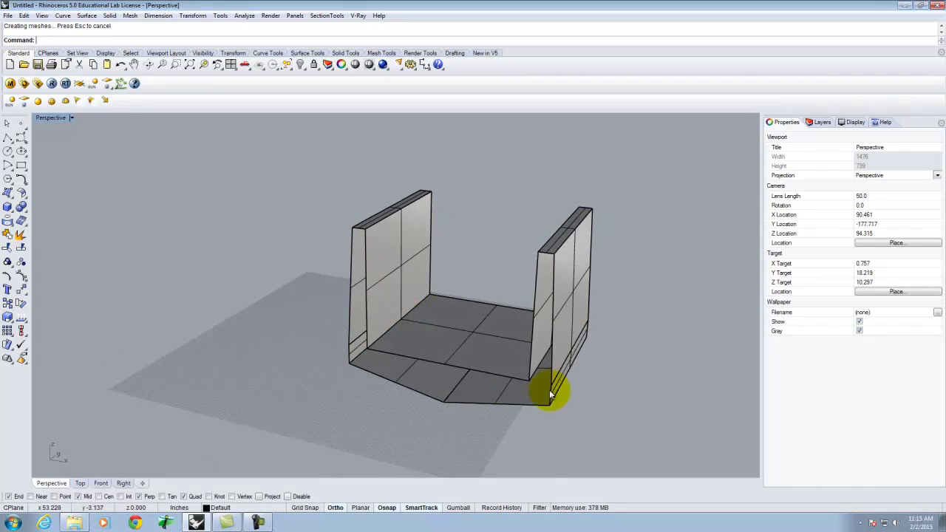
left_click(614, 314)
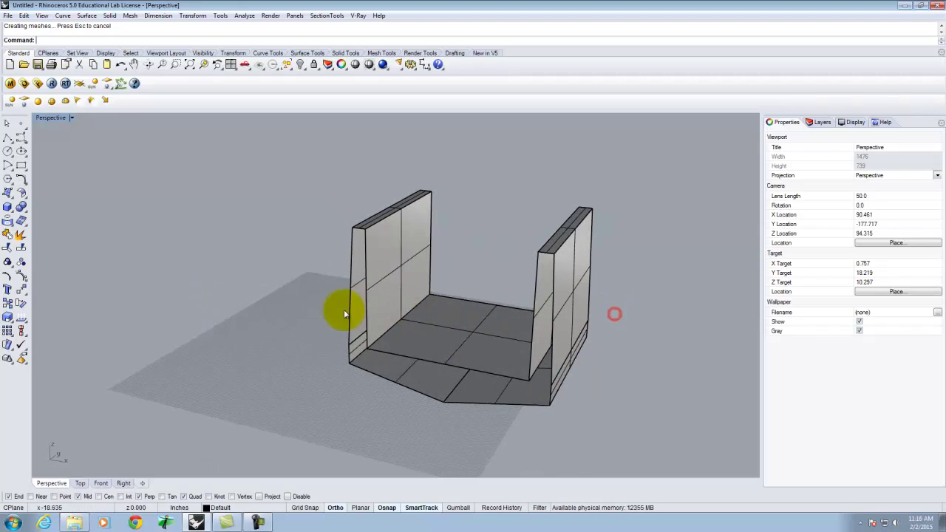
left_click(356, 277)
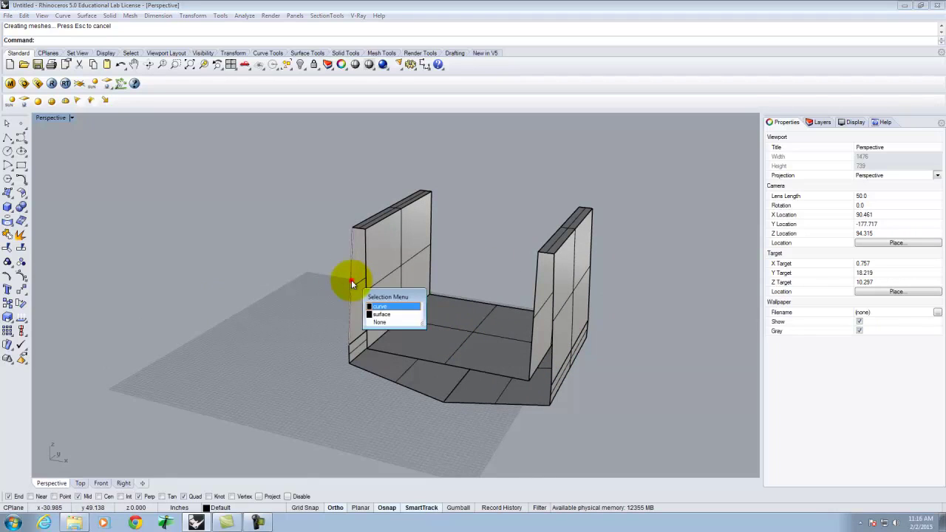
left_click(277, 263)
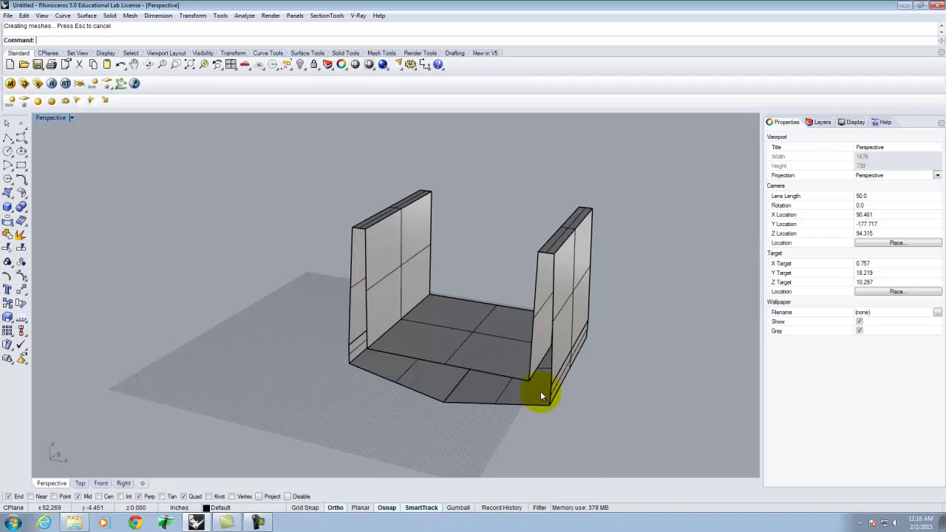
right_click_drag(530, 393, 564, 385)
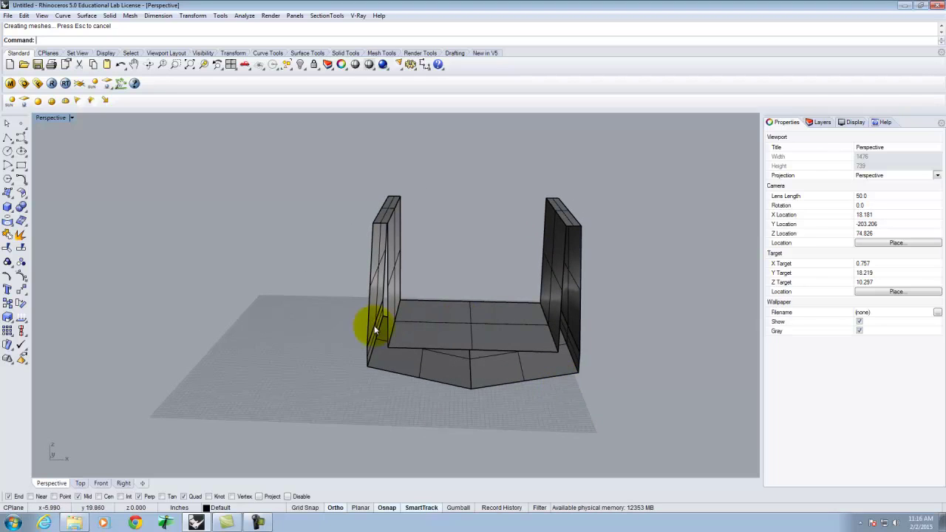
Close the front end of the left wall with a four-corner surface through its two base and two top corners
right_click_drag(456, 311, 440, 333)
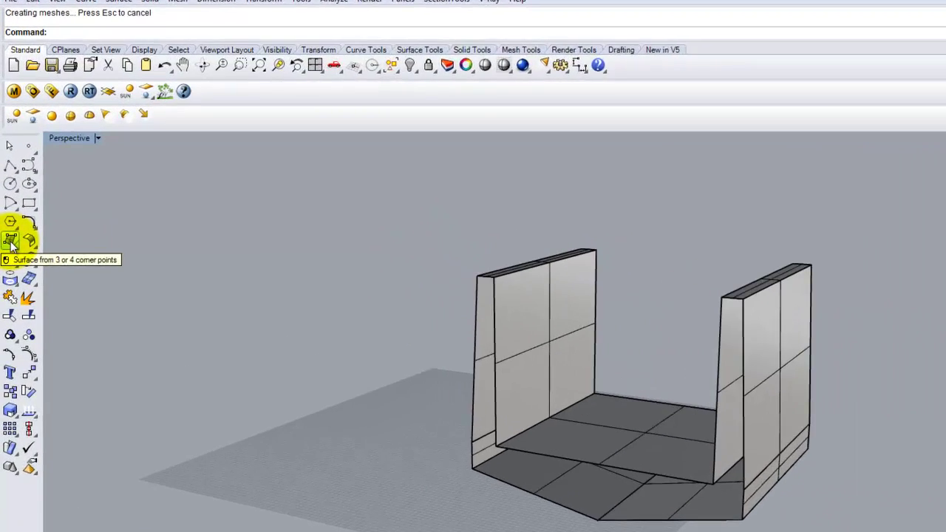
left_click(10, 243)
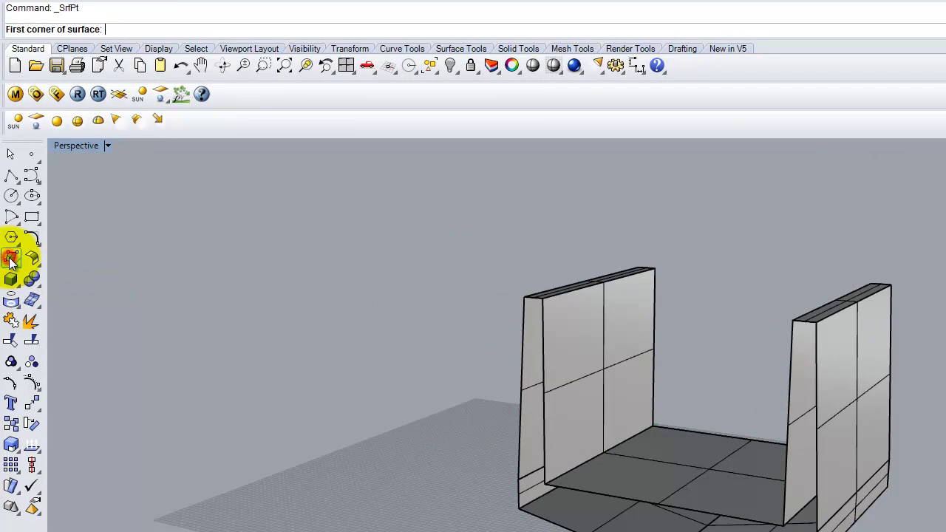
left_click(521, 479)
left_click(523, 298)
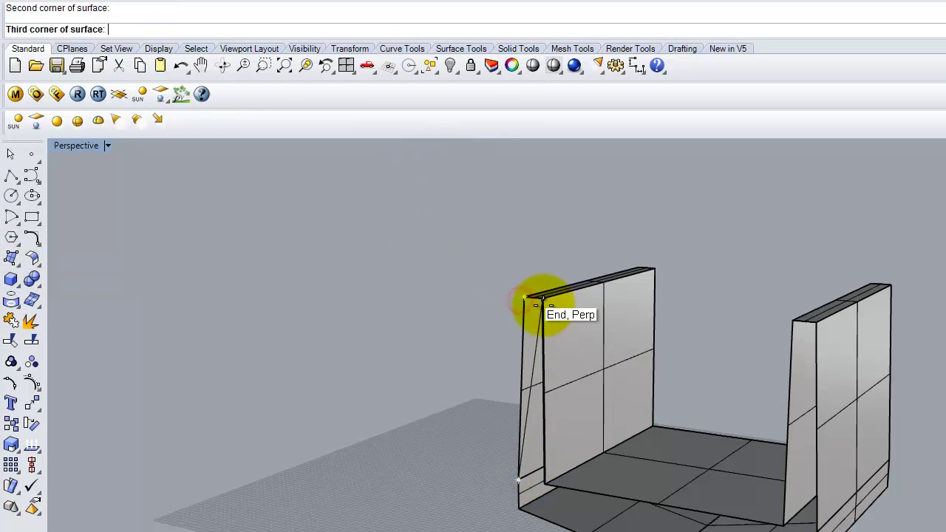
left_click(542, 299)
left_click(549, 479)
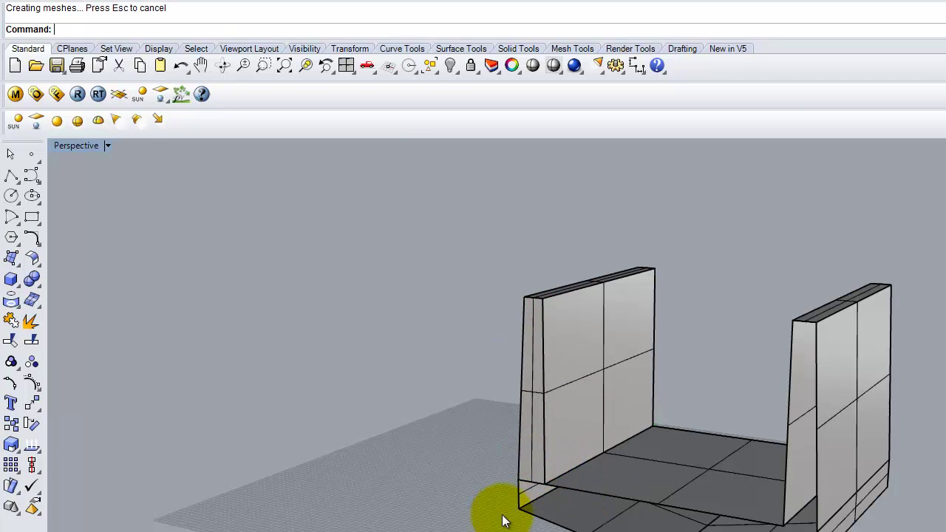
Create a three-corner surface below the left wall's front end, joining its outer base, inner base and lowest outer corner
key("Return")
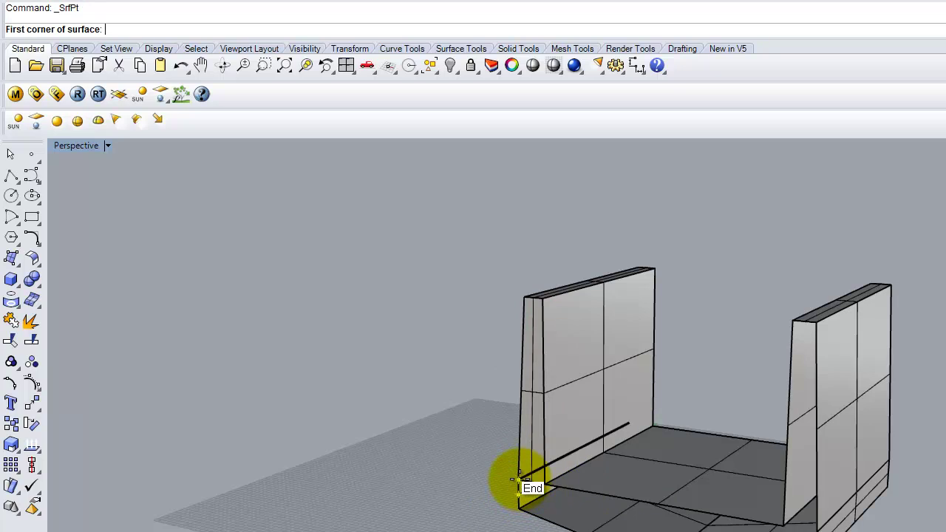
left_click(526, 490)
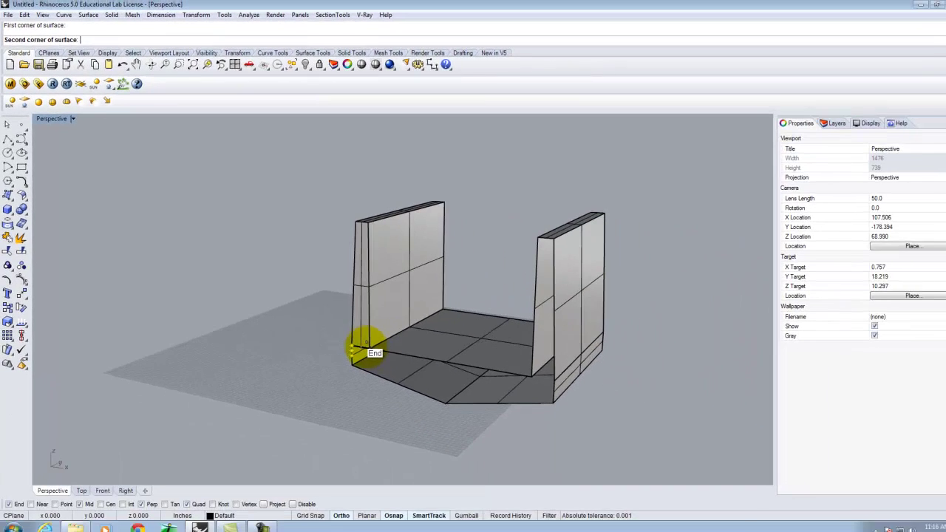
left_click(361, 345)
left_click(353, 366)
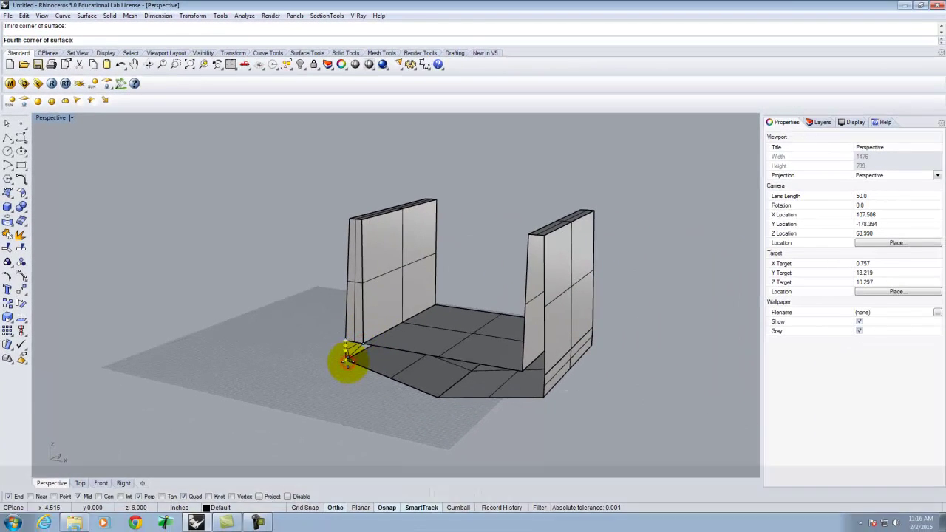
key("Return")
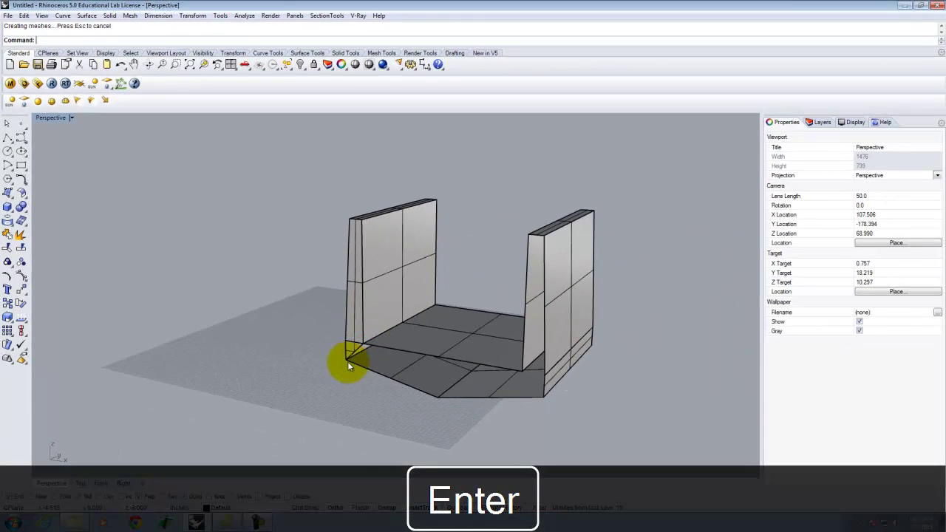
Create a four-corner surface on the left half of the floor's front end, from the left wall's base to the lowest middle point
key("Return")
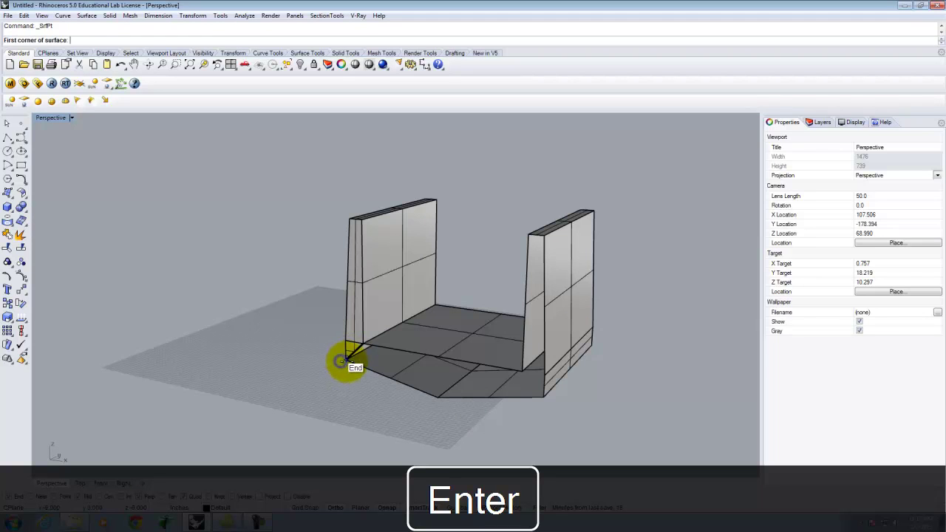
left_click(345, 358)
left_click(361, 346)
left_click(438, 357)
left_click(437, 398)
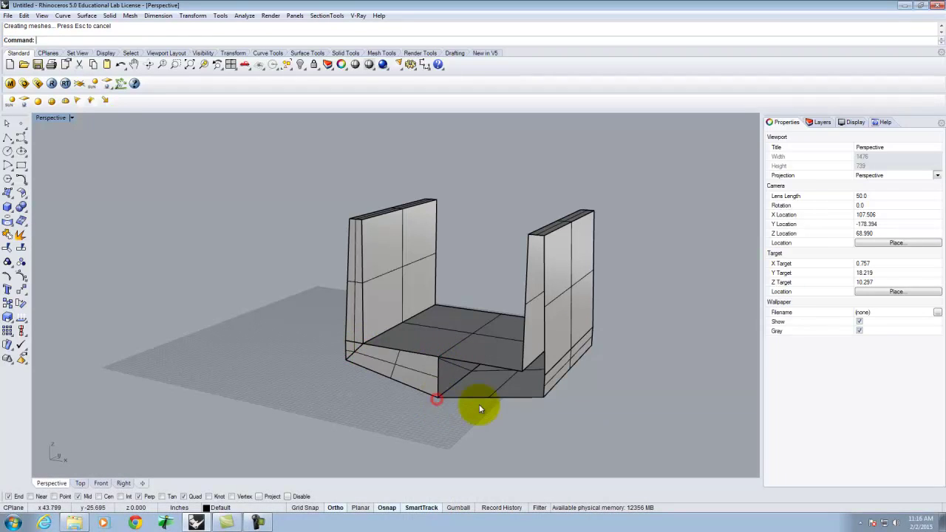
Create a four-corner surface on the right half of the floor's front end, from the floor edge's midpoint to the right wall's base
key("Return")
left_click(438, 357)
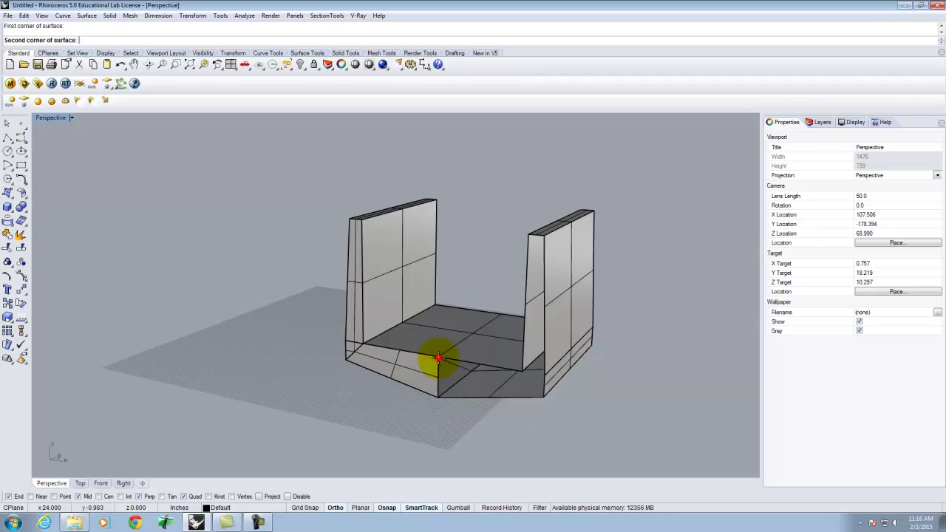
left_click(440, 398)
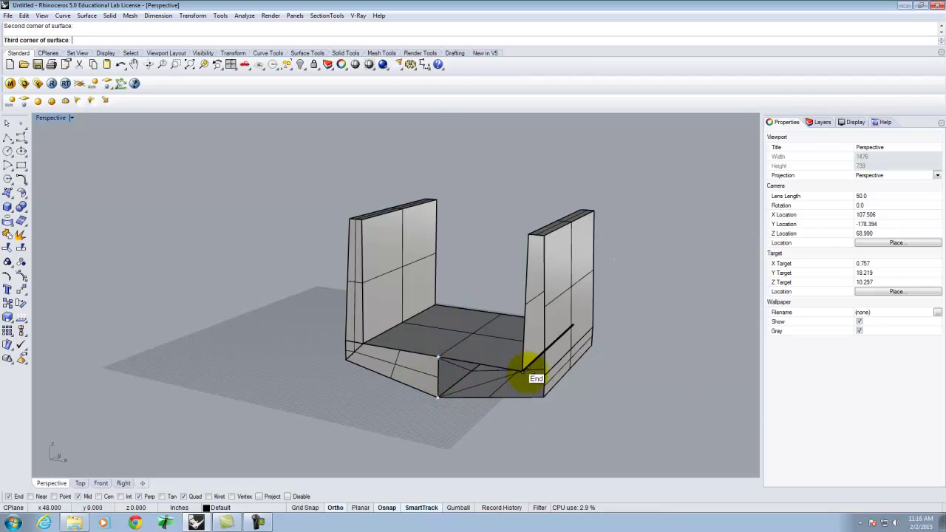
left_click(520, 372)
left_click(544, 397)
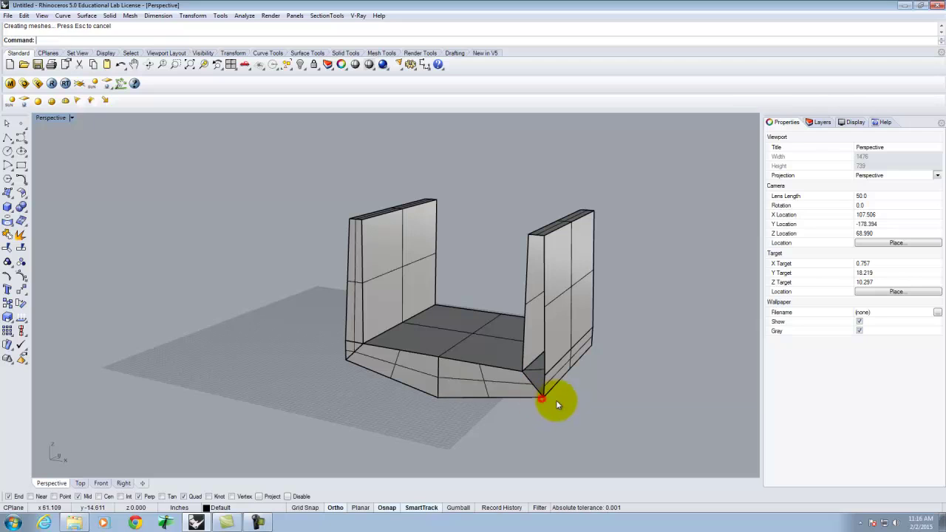
Create a three-corner surface below the right wall's front end, joining its inner base, outer base and lowest outer corner
key("Return")
left_click(523, 372)
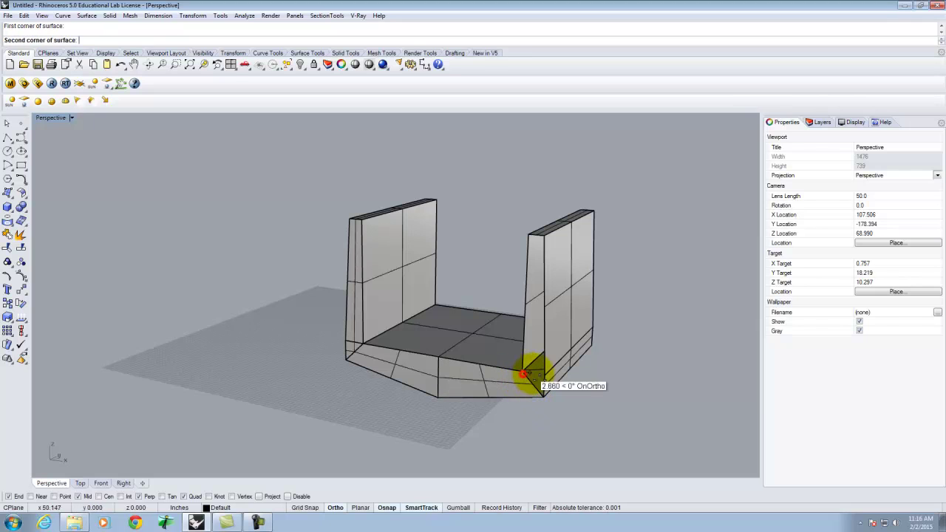
left_click(544, 374)
left_click(545, 395)
key("Return")
Close the front end of the right wall with a four-corner surface through its two base and two top corners
key("Return")
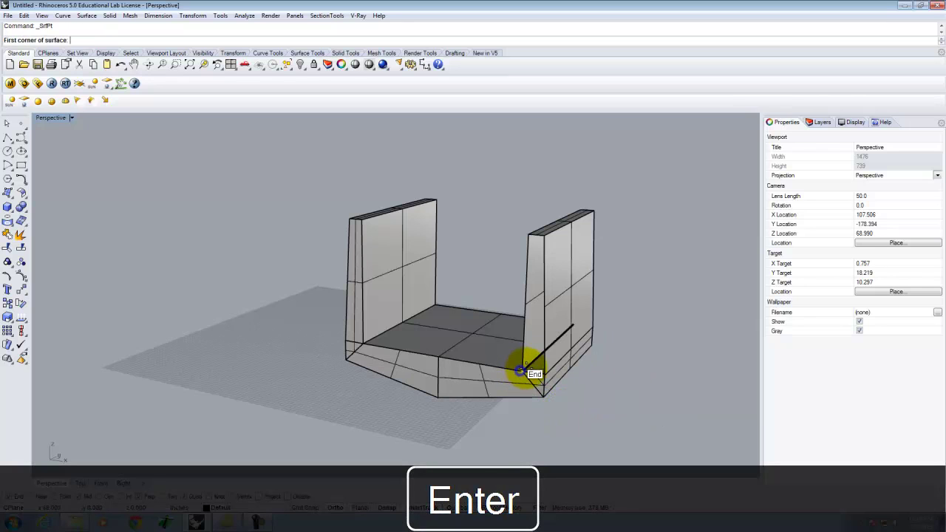
left_click(523, 372)
left_click(545, 376)
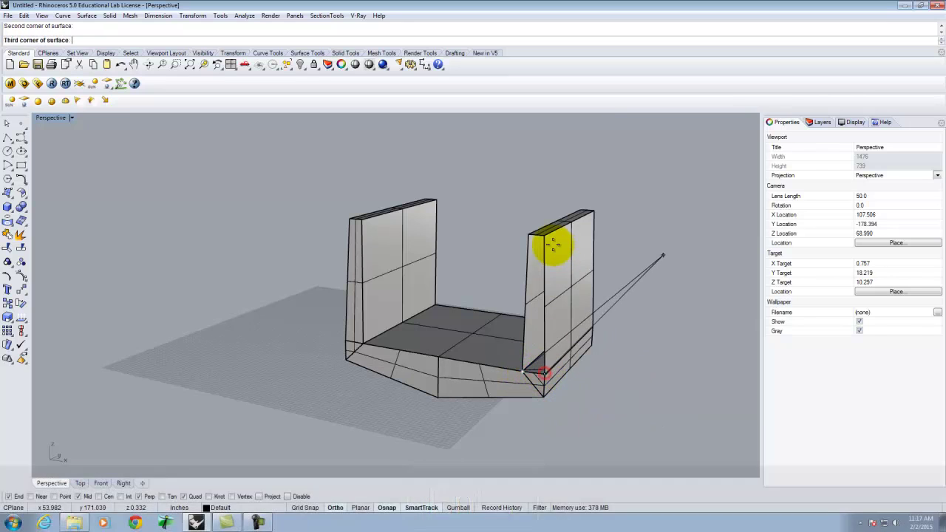
left_click(538, 240)
left_click(528, 234)
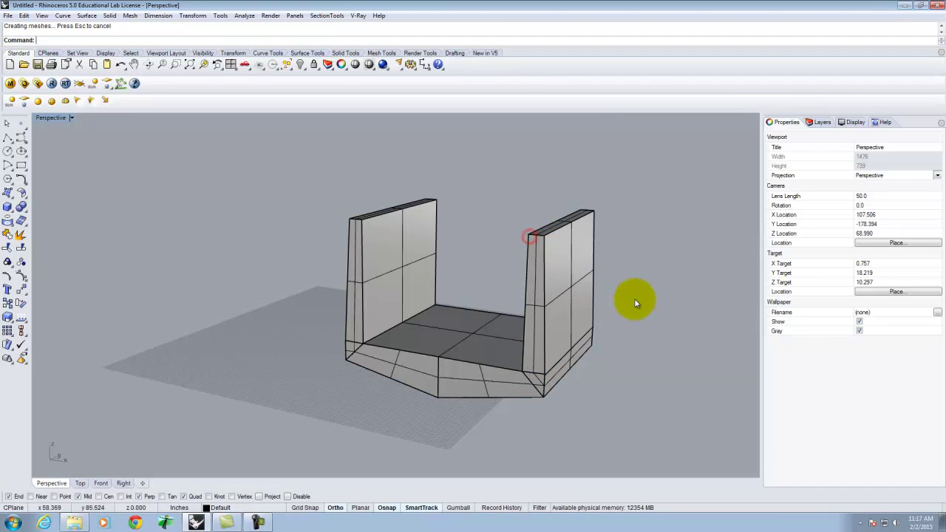
Select the six surfaces closing the front end and copy them to the clipboard
scroll(653, 319, "down", 3)
right_click_drag(654, 315, 606, 317)
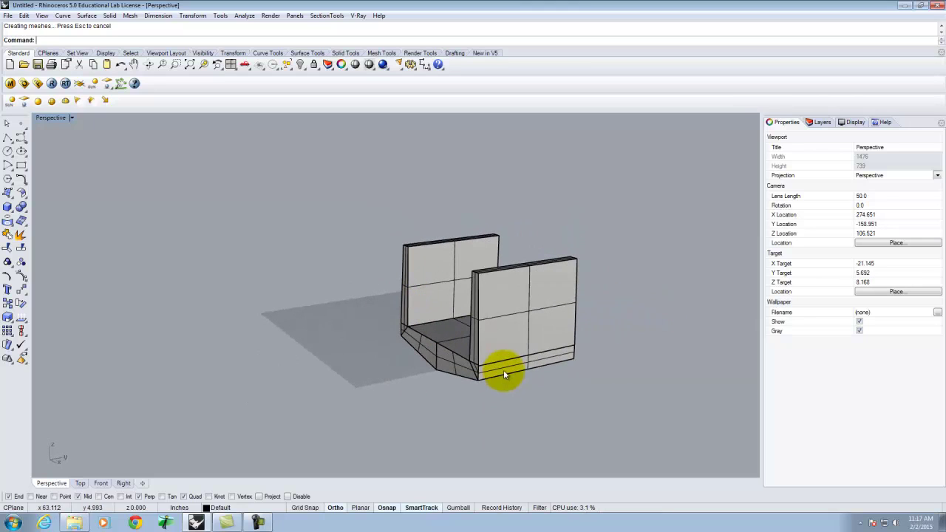
left_click(419, 345)
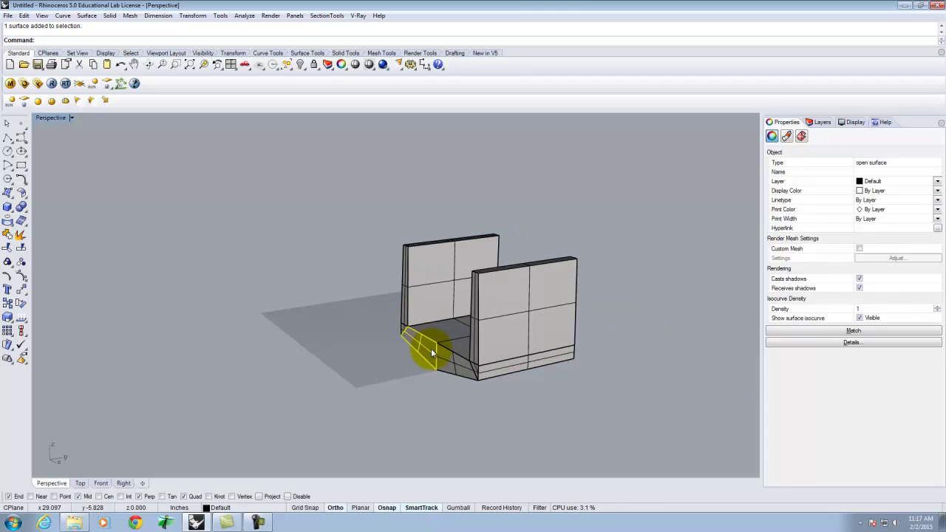
right_click_drag(430, 348, 417, 334)
scroll(417, 331, "up", 5)
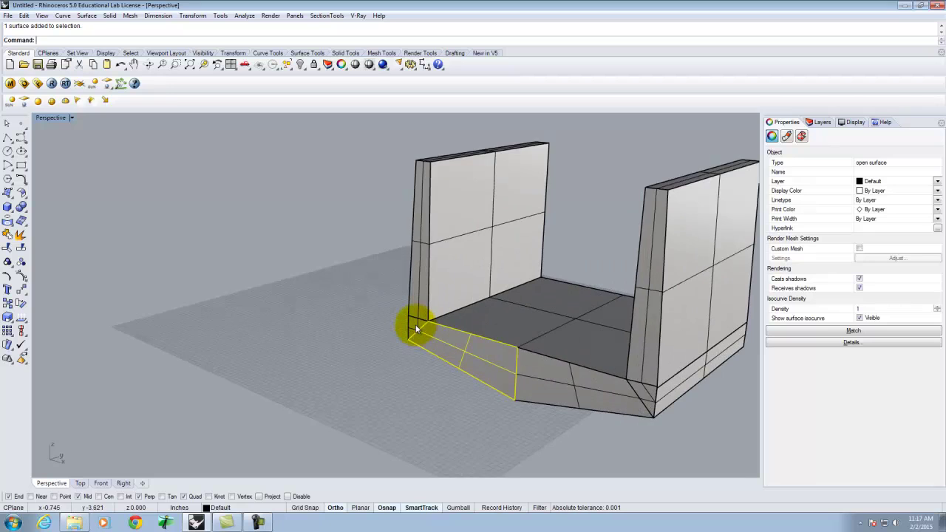
left_click(412, 291, "shift")
left_click(557, 372, "shift")
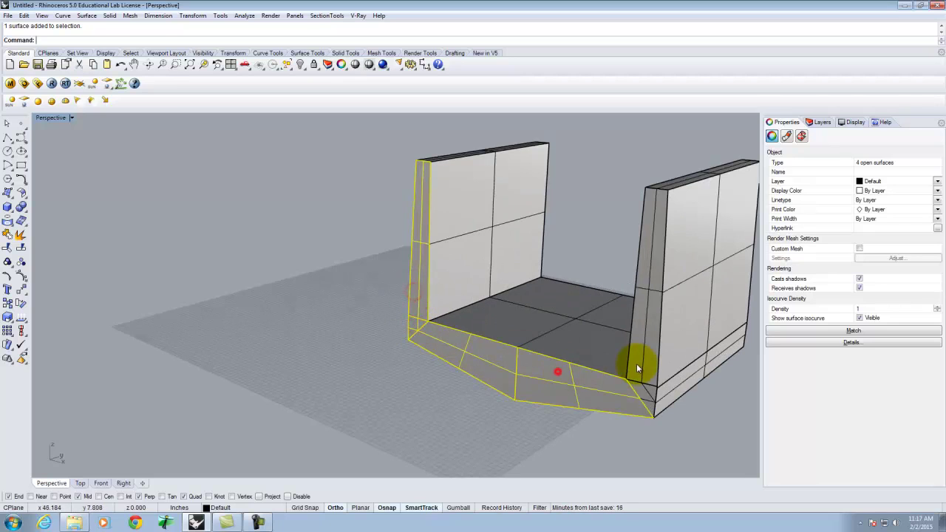
left_click(643, 390, "shift")
left_click(644, 366, "shift")
scroll(468, 278, "down", 6)
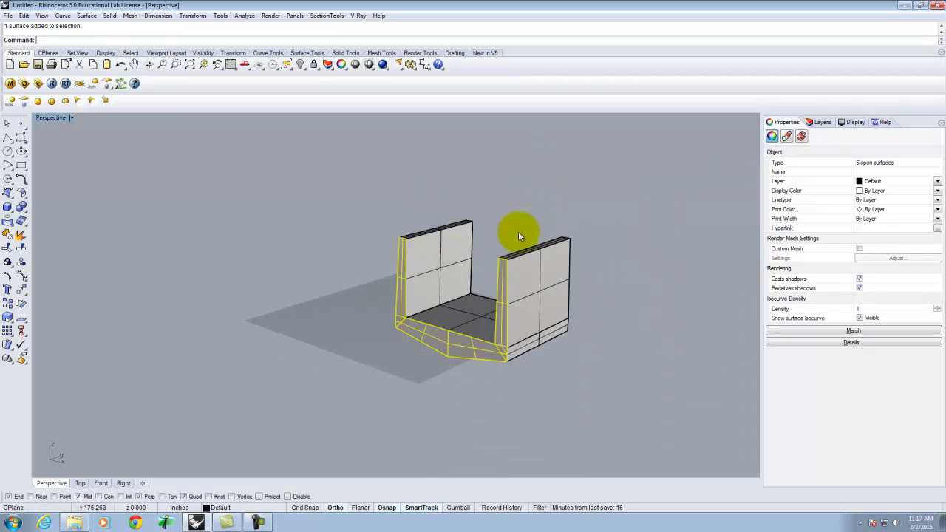
right_click_drag(518, 233, 510, 284)
left_click(24, 15)
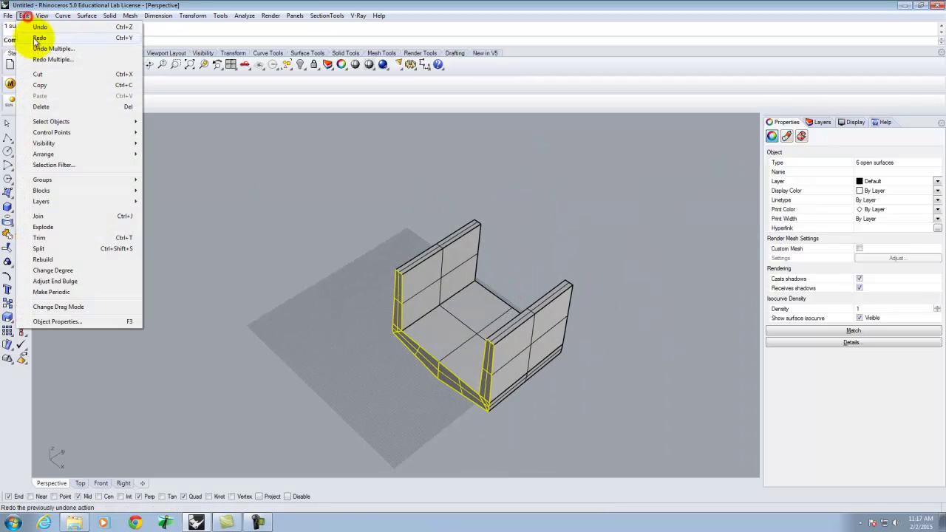
left_click(42, 87)
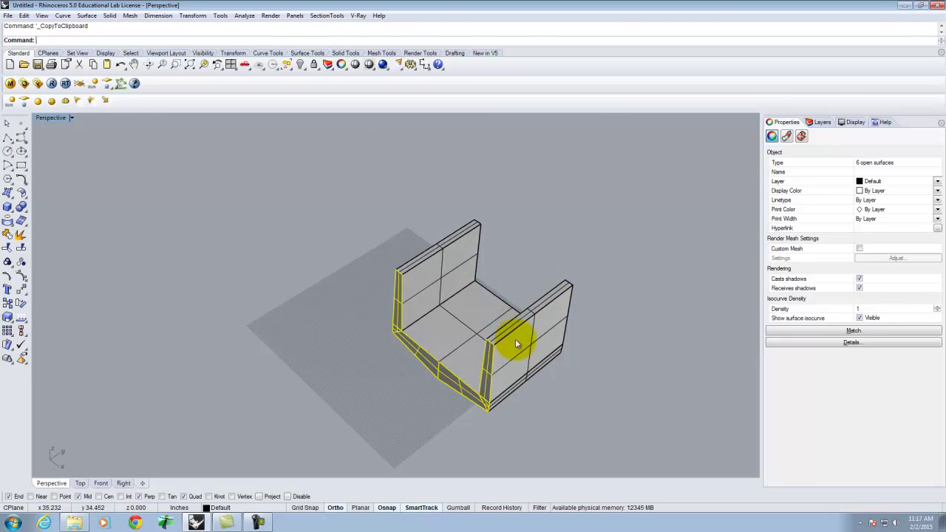
Duplicate the six front-end surfaces onto the rear end, from the left wall's outer top front corner to its matching rear corner
left_click(24, 16)
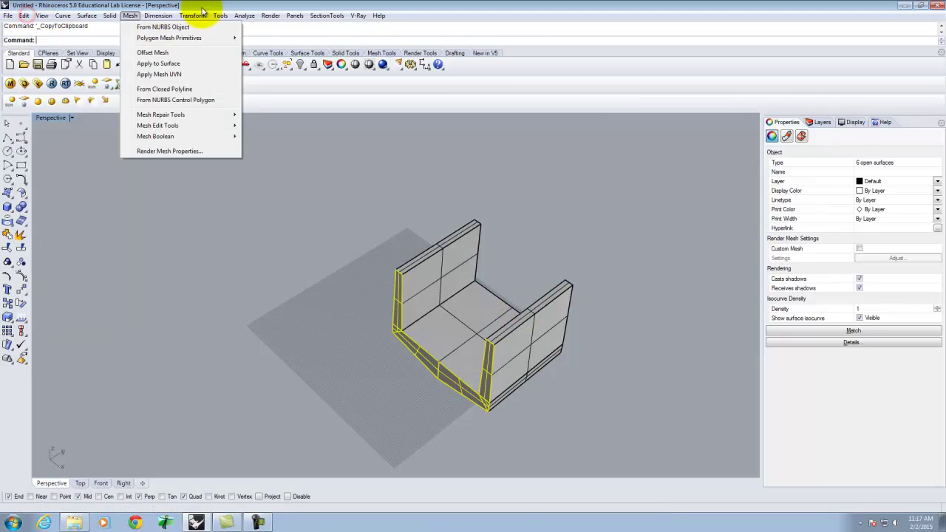
mouse_move(194, 19)
left_click(199, 38)
left_click(395, 266)
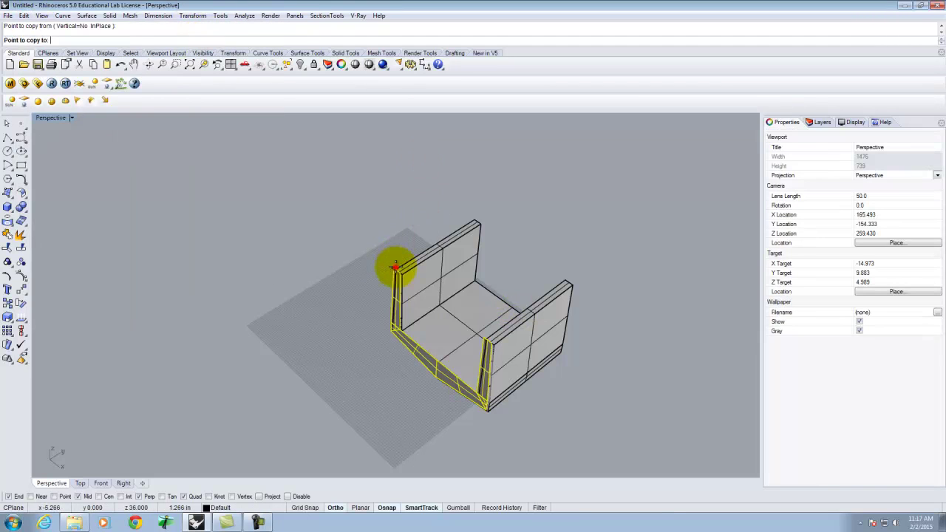
left_click(467, 214)
key("Escape")
right_click_drag(636, 250, 466, 238)
left_click(490, 266)
right_click_drag(395, 405, 593, 360)
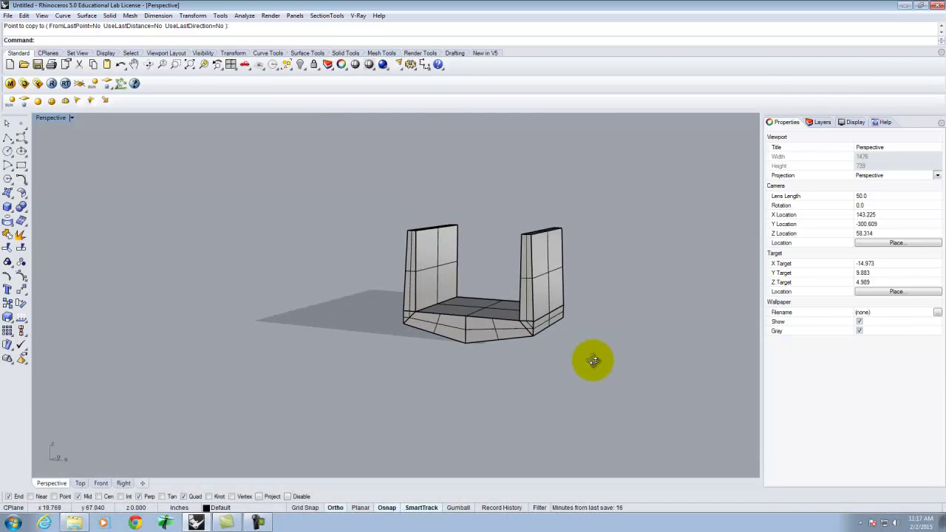
right_click_drag(321, 324, 346, 310)
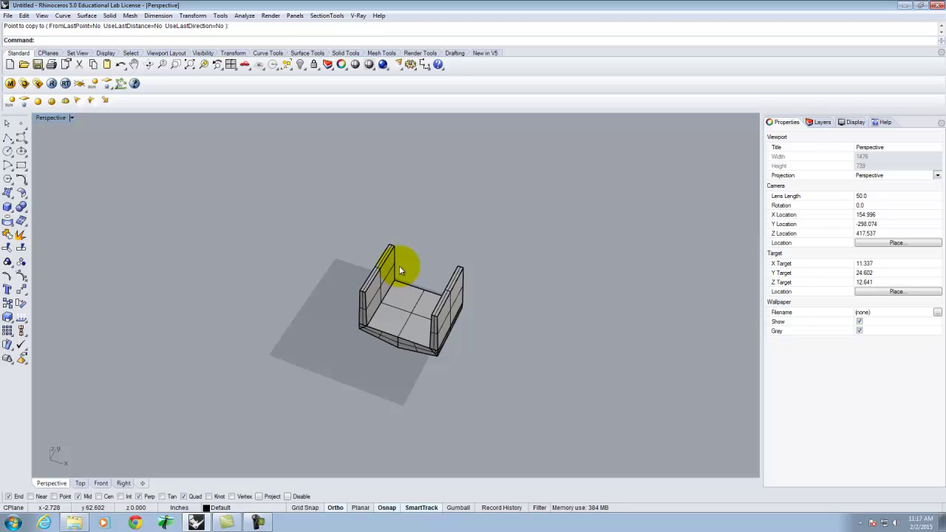
right_click_drag(454, 327, 473, 310)
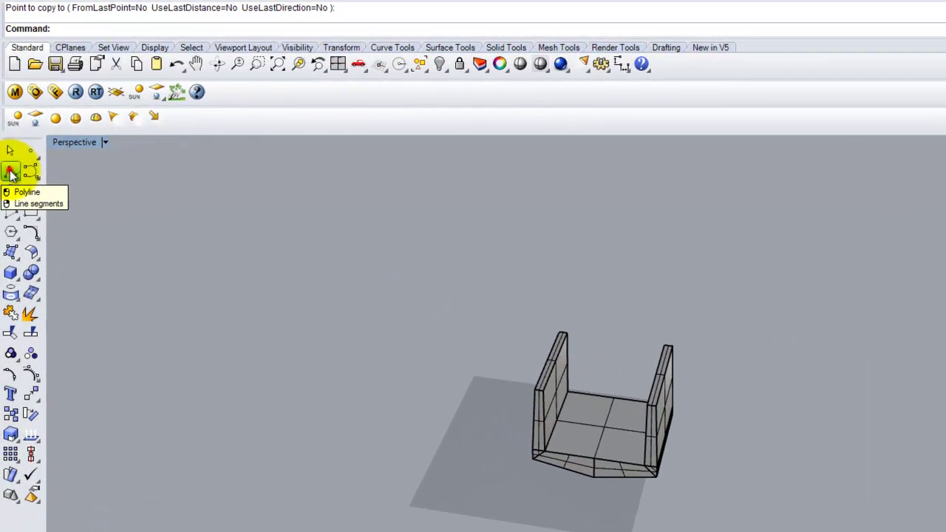
Start a polyline in the empty space beside the model with perpendicular segments of 24" leftward, 36" rearward and 4" leftward
left_click(7, 138)
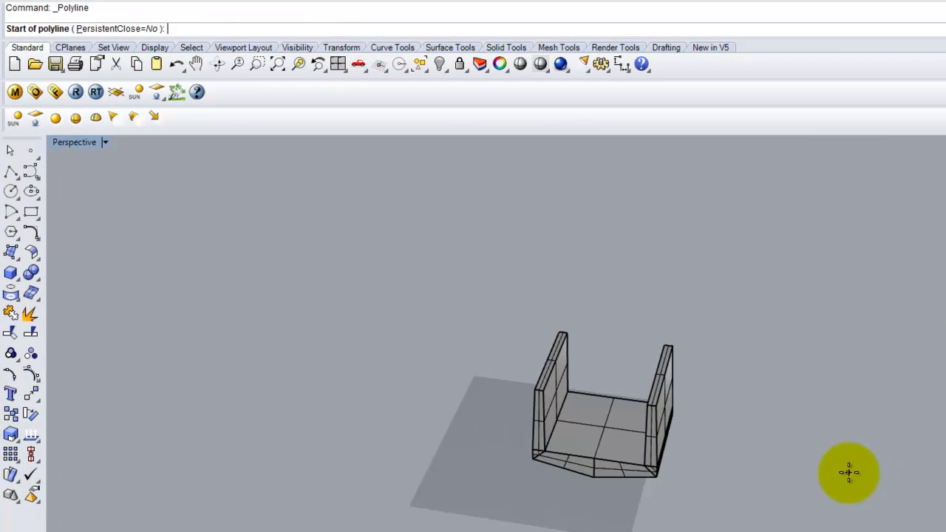
left_click(899, 477)
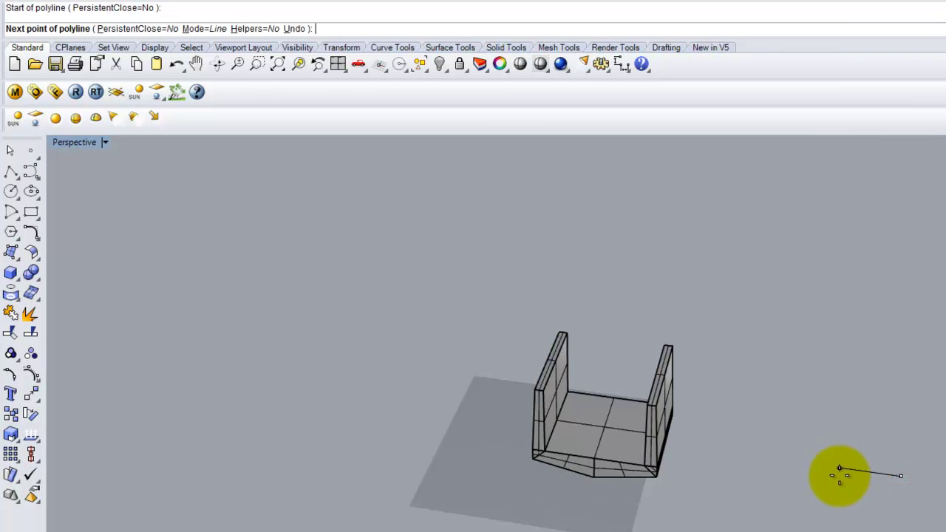
type("24")
key("Return")
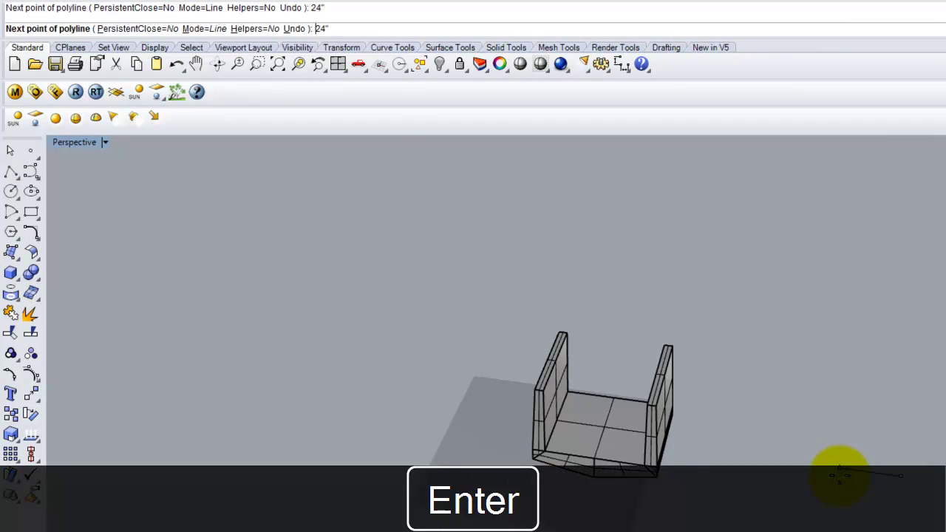
left_click(838, 473)
type("36")
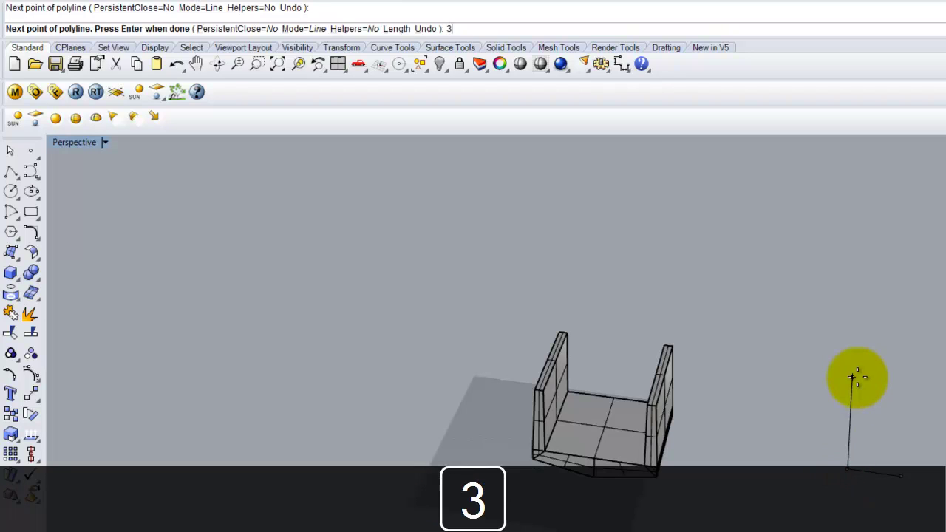
key("Return")
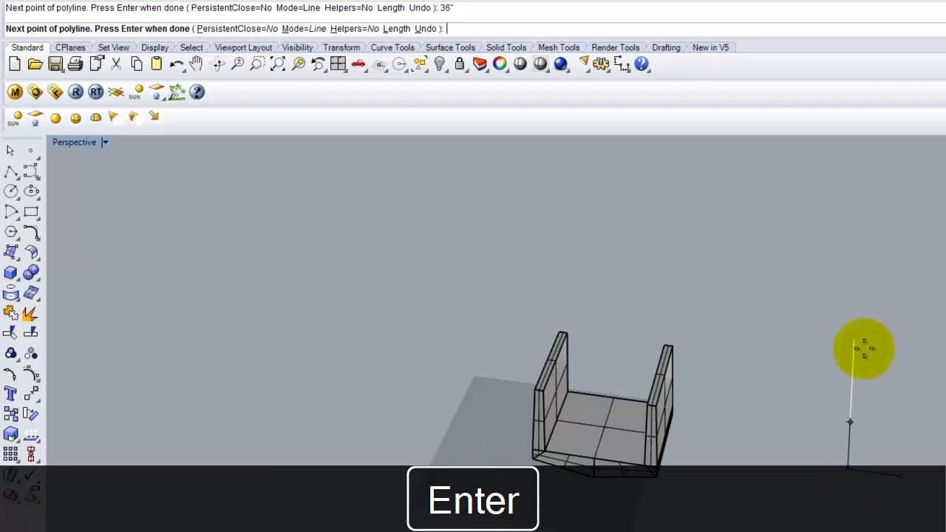
left_click(857, 369)
type("4")
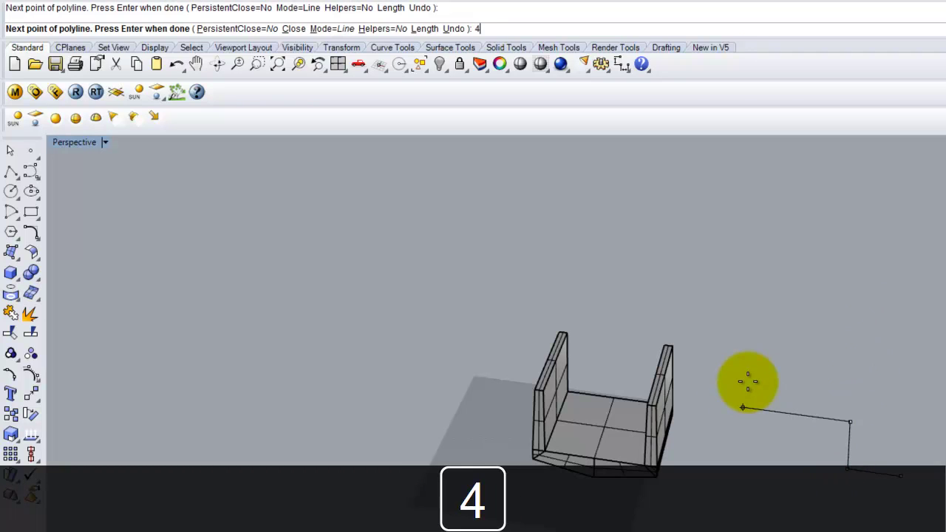
key("Return")
left_click(748, 381)
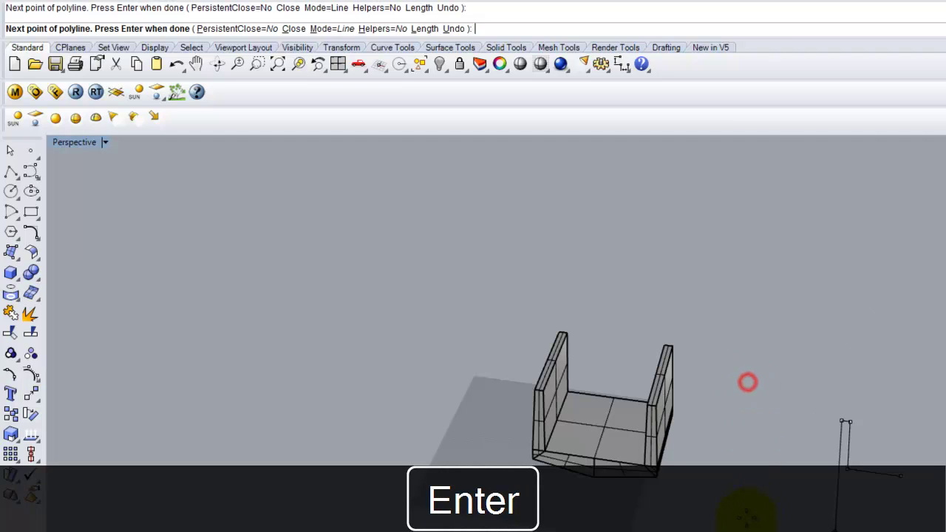
Continue the polyline with a relative point at @-2",-36" and a straight 6" segment toward the front
type("@-")
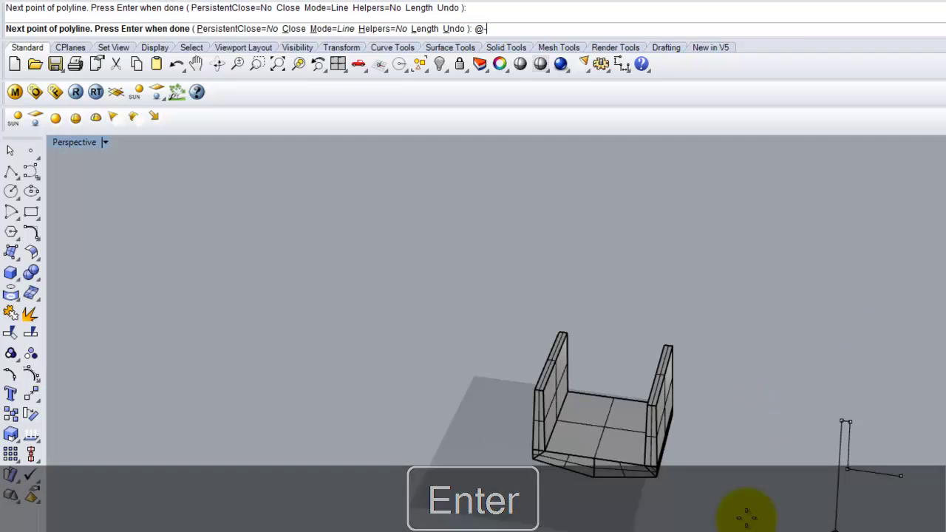
type("2\",-")
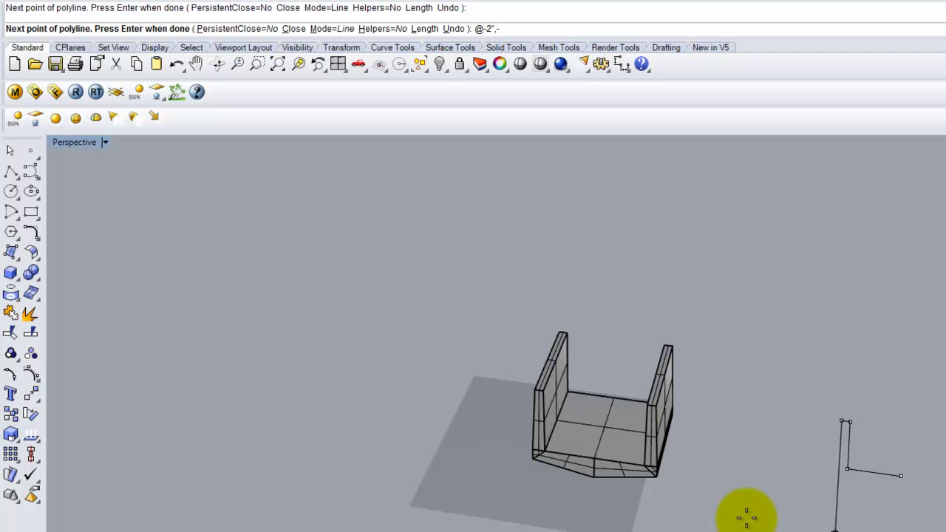
type("36\"")
key("Return")
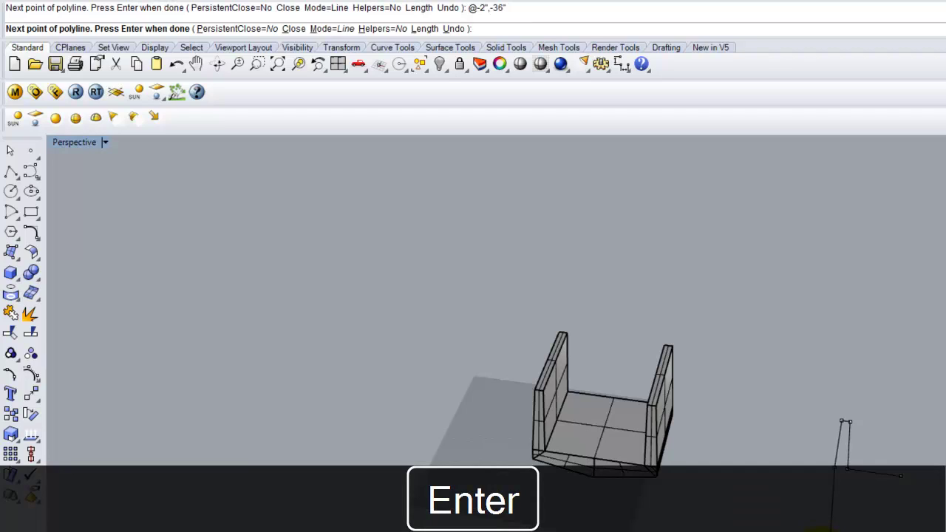
key("BackSpace")
type("6\"")
key("Return")
type("@30\",-")
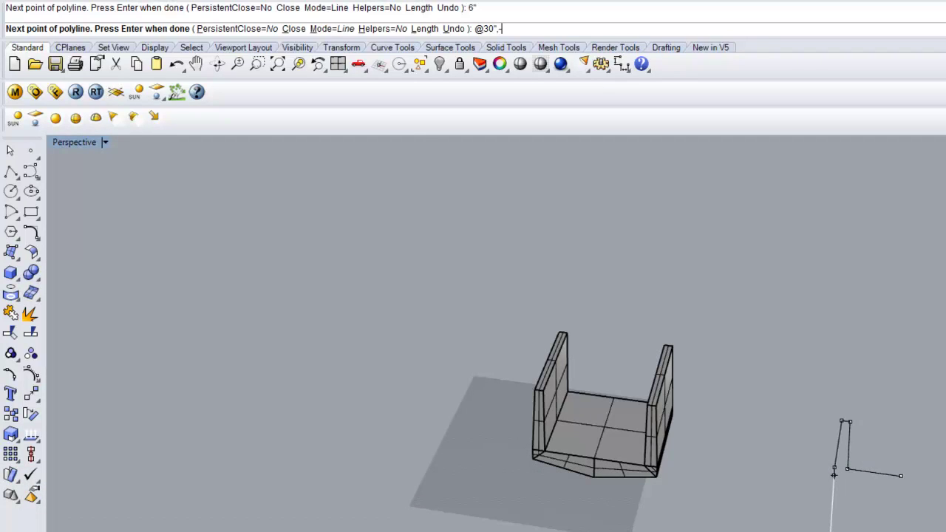
type("6\"")
key("shift+Return")
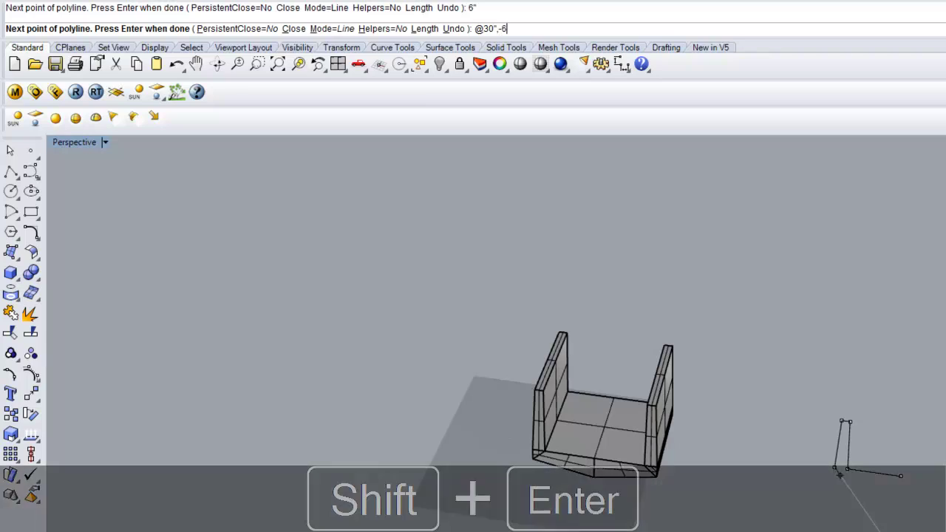
key("alt+z")
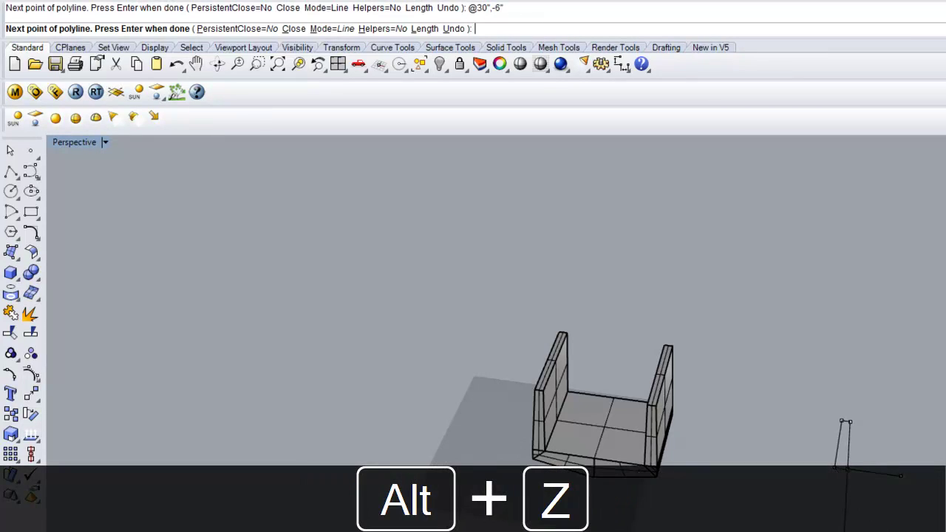
key("ctrl+z")
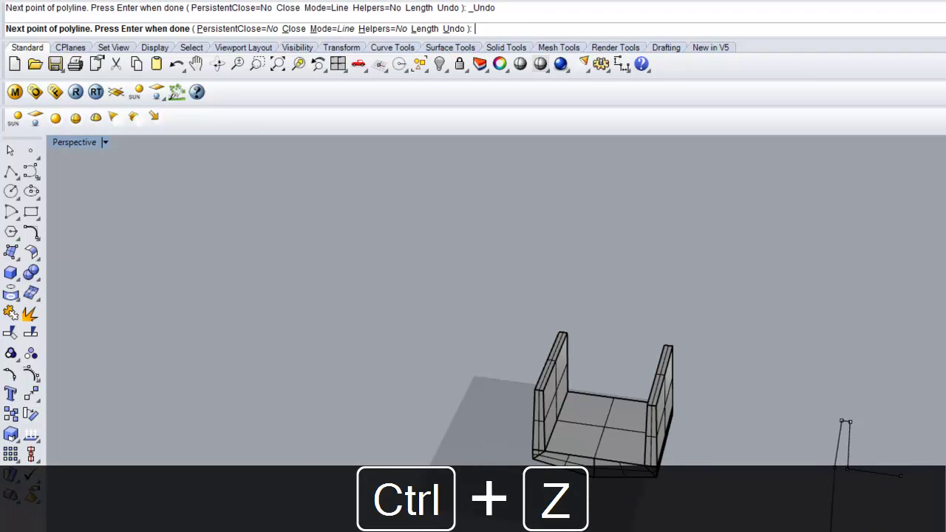
type("6\"")
key("Return")
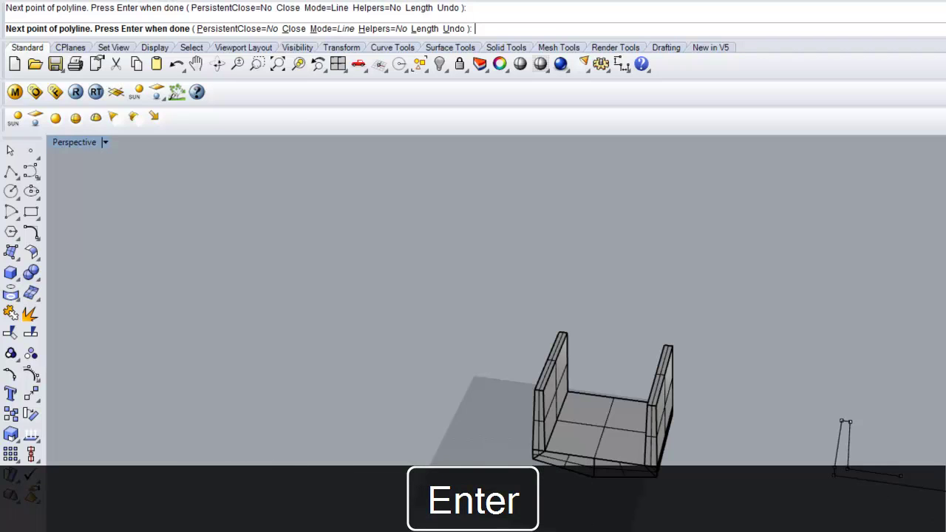
type("@30\",-6\"")
key("Return")
key("Return")
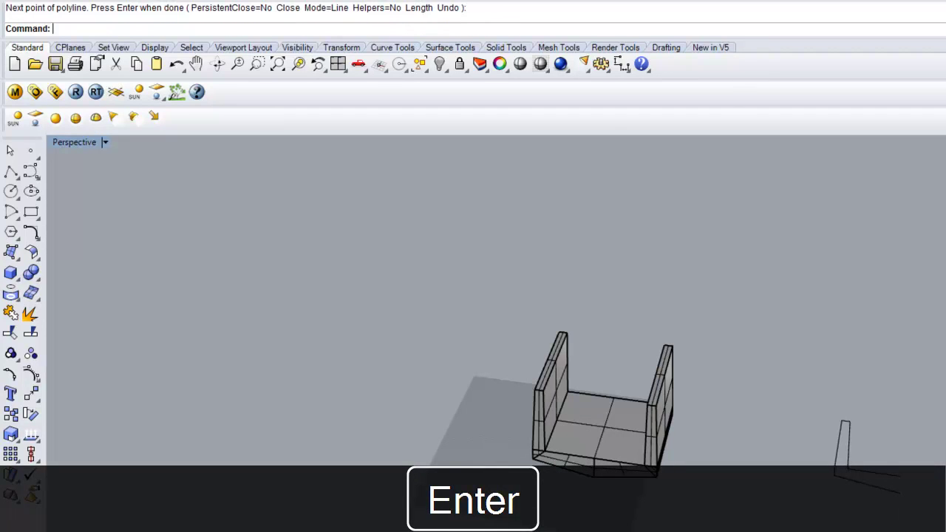
Rotate the polyline upright by 90 degrees with Rotate3D, using its 24" seat segment as the rotation axis
left_click(887, 477)
type("Rotate3ed")
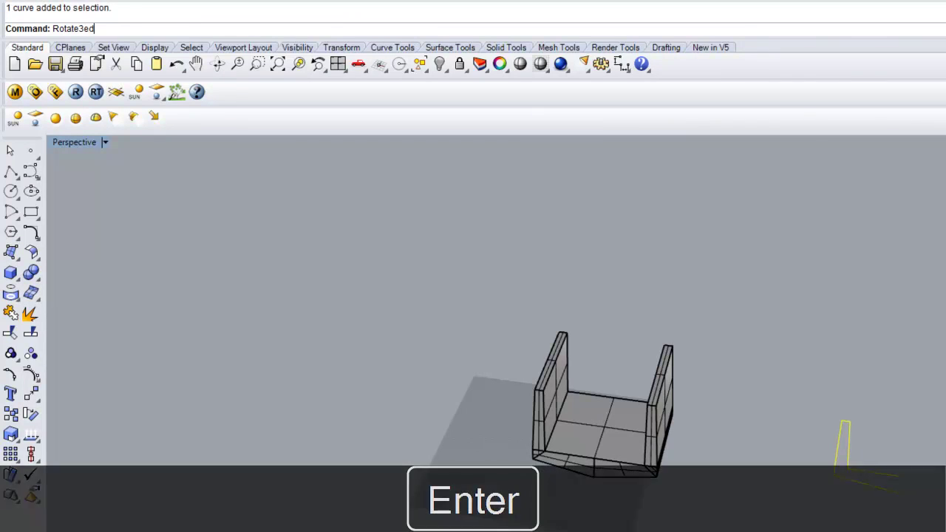
key("Return")
key("Return")
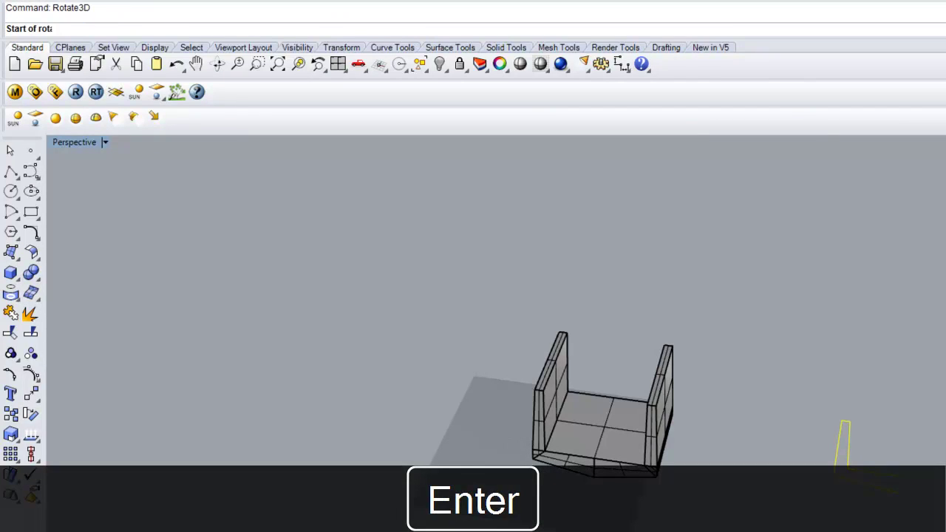
left_click(851, 464)
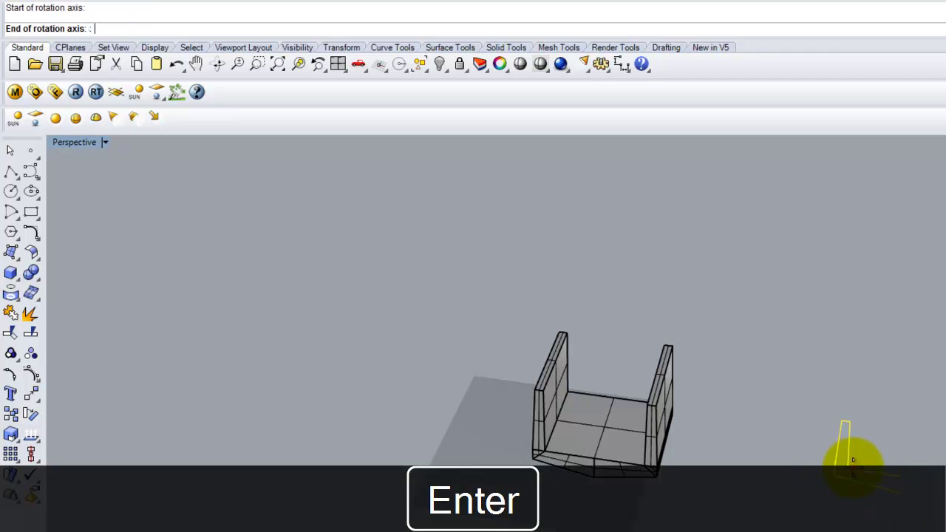
left_click(900, 475)
left_click(847, 427)
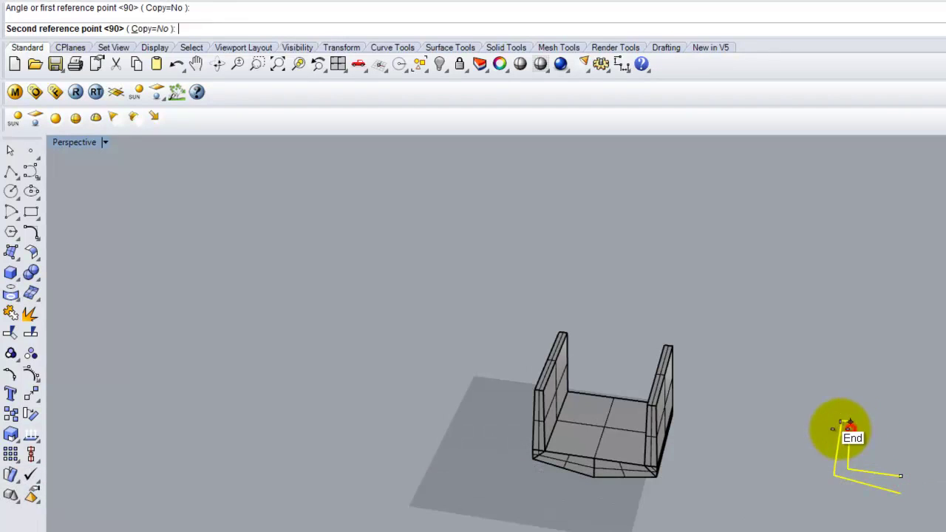
right_click(786, 442)
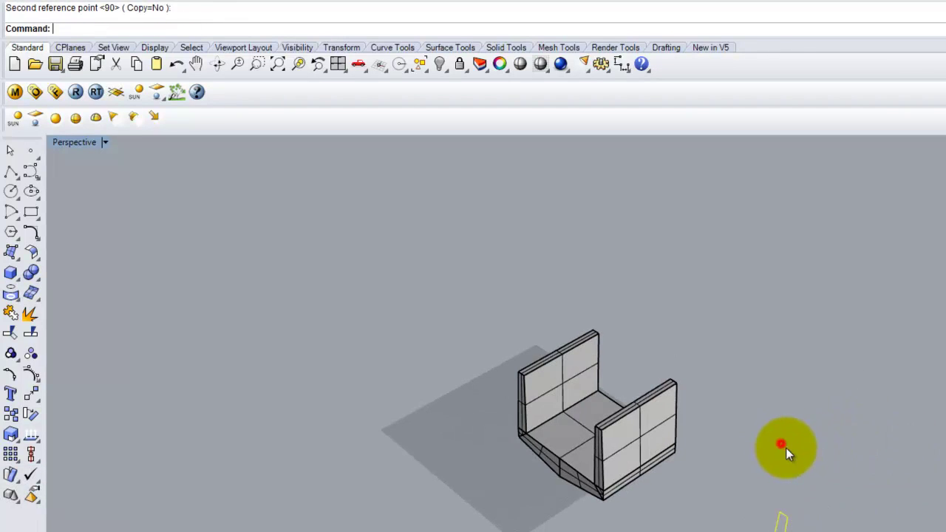
Offset the upright polyline by 24" to the side facing away from its front
type("offset")
key("Return")
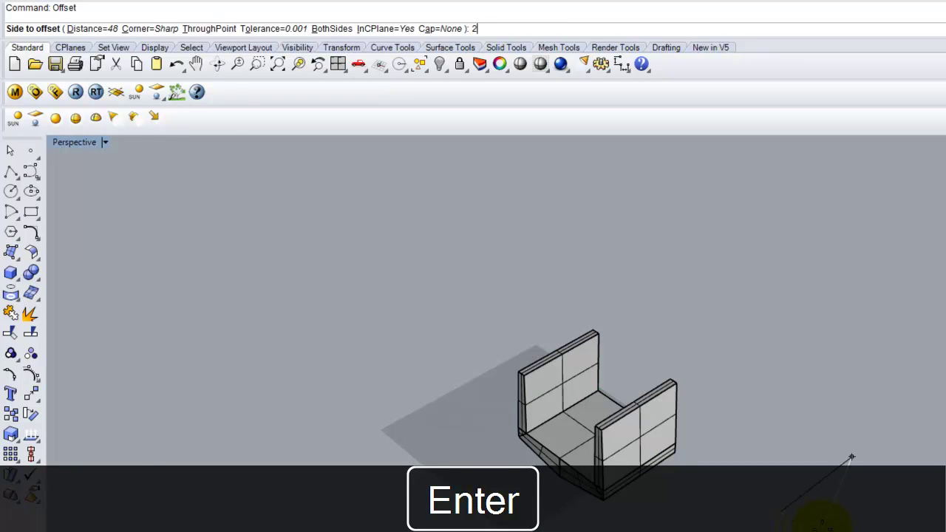
type("24\"")
key("shift+Return")
left_click(819, 516)
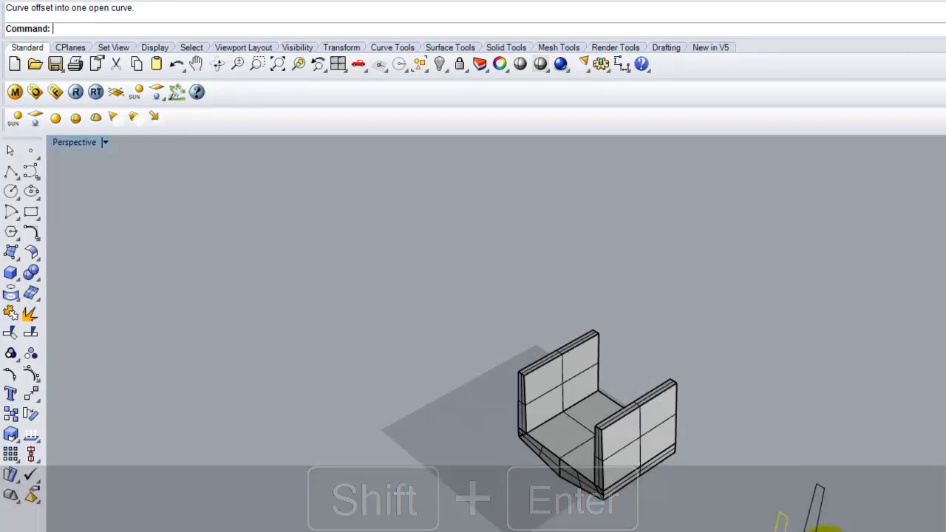
Loft between the upright polyline and its offset copy with the Normal style and Do not simplify
left_click(821, 527, "shift")
type("L")
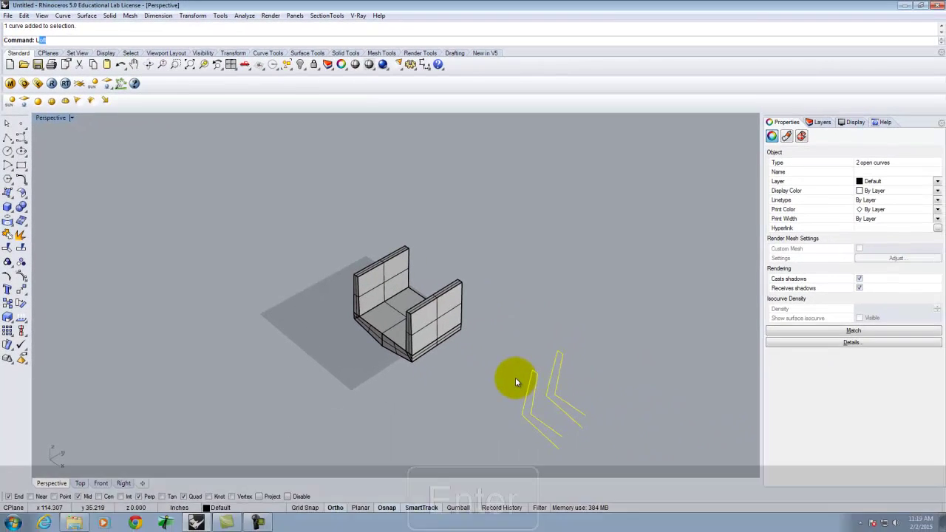
key("Return")
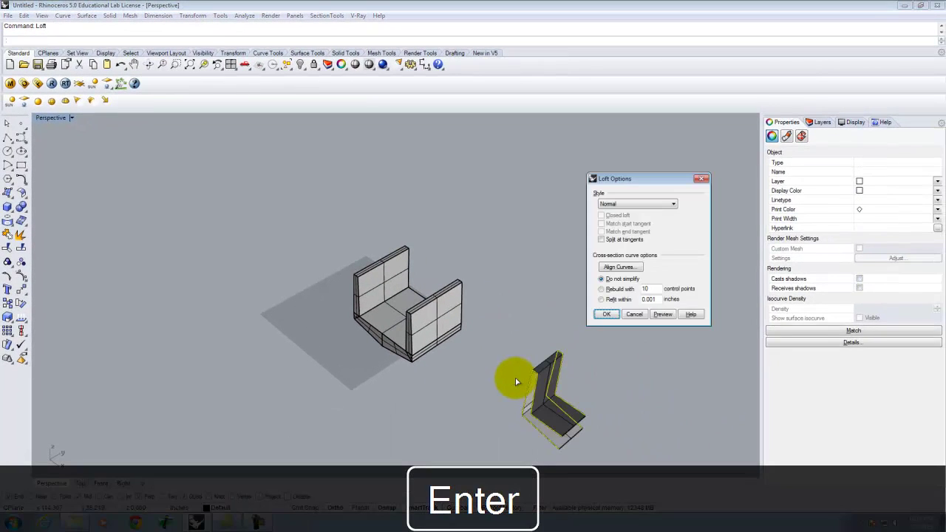
left_click(608, 317)
left_click(599, 359)
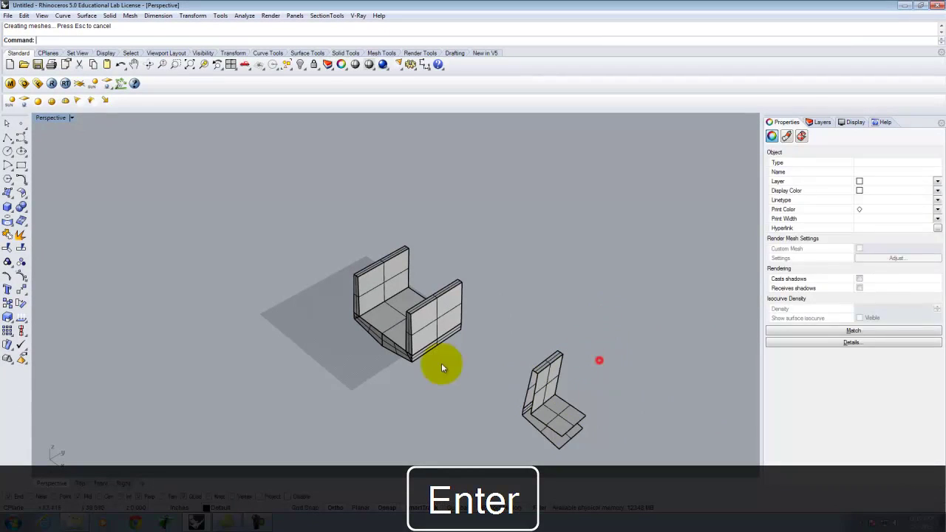
Cap the front end of the new loft's upright wall with a four-corner surface
left_click(8, 194)
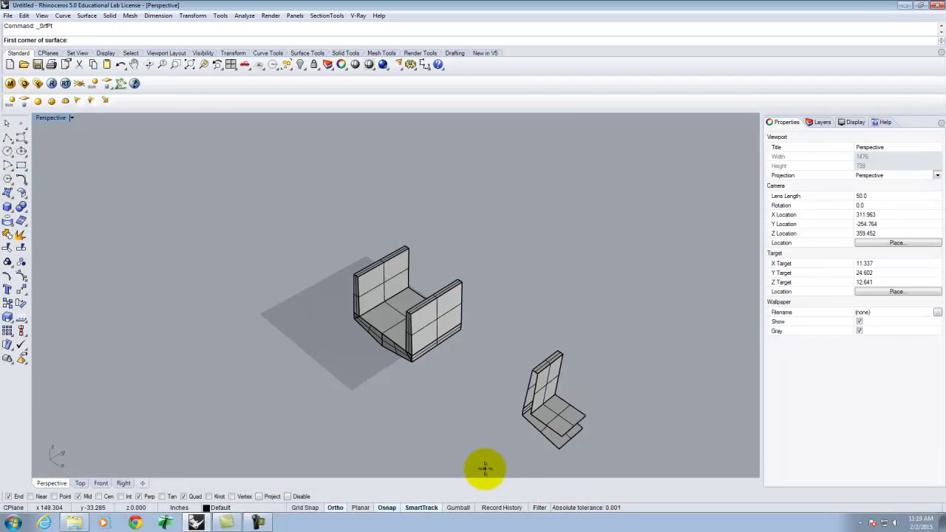
left_click(527, 405)
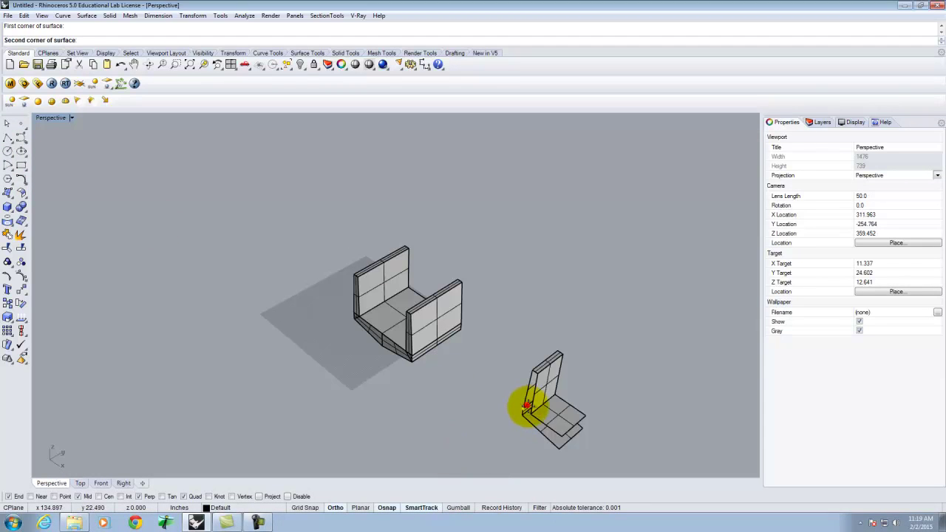
left_click(523, 409)
left_click(529, 369)
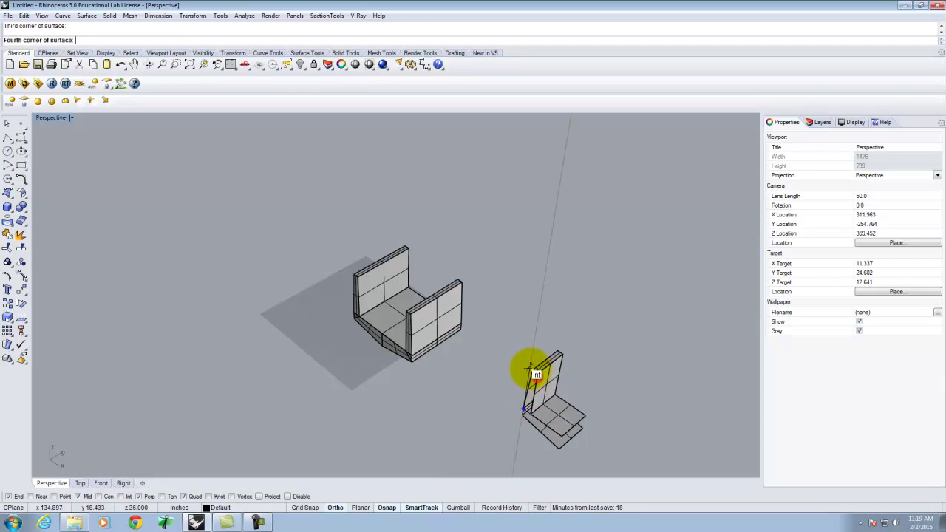
left_click(529, 370)
Fill the triangular gap below the wall cap at the loft's lower front corner with a three-corner surface
right_click(522, 408)
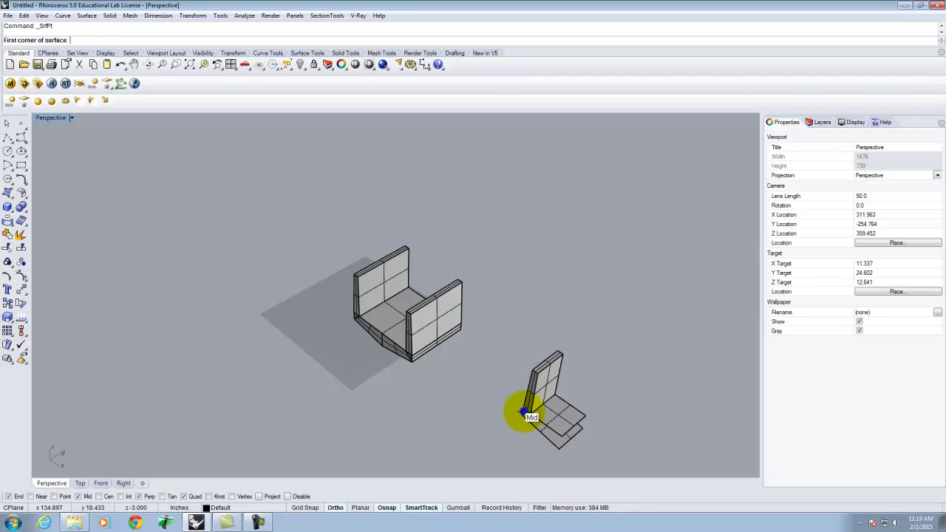
left_click(522, 410)
left_click(523, 415)
left_click(531, 415)
key("Return")
Cap the front end of the loft's floor between its upper and lower layers with a corner-point surface
key("Return")
left_click(523, 416)
left_click(531, 416)
left_click(562, 434)
key("Return")
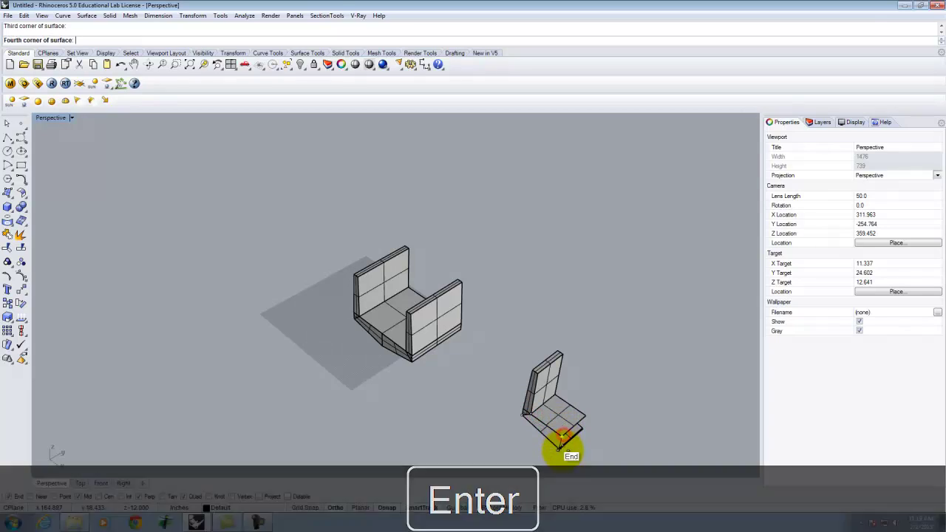
Mirror the whole capped loft across its open rear edge to double its depth
scroll(602, 428, "down", 3)
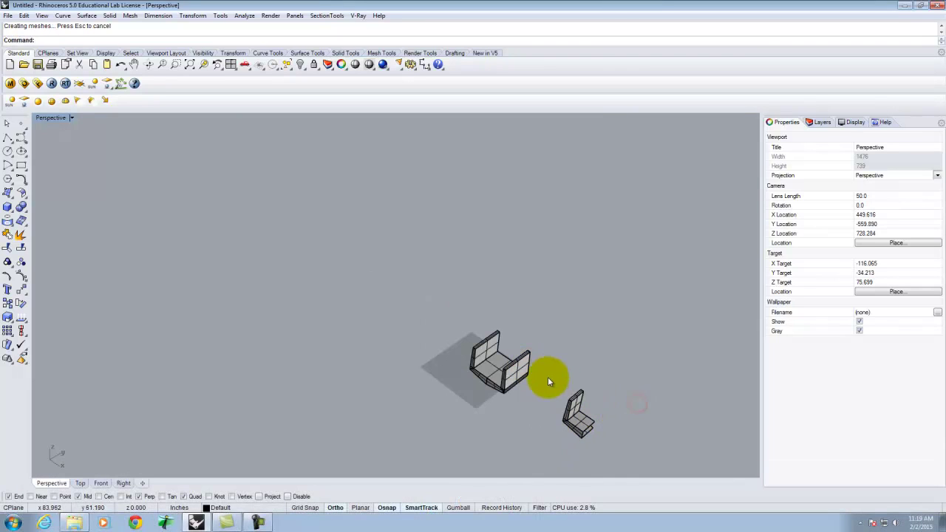
left_click_drag(624, 447, 625, 452)
type("Mirror")
key("Return")
scroll(619, 426, "up", 2)
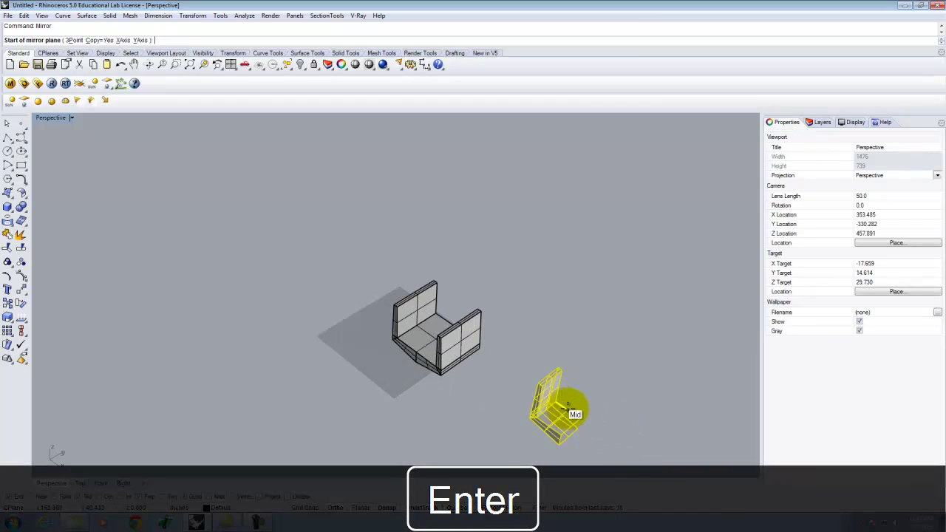
left_click(580, 414)
left_click(554, 392)
left_click(615, 378)
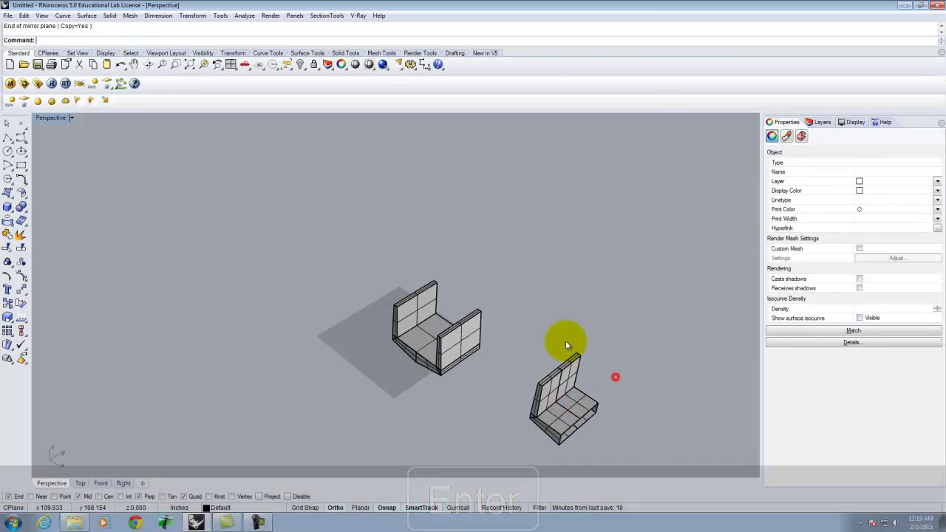
Mirror the deepened L-shaped form across the open edge of its floor to make a full U shape
left_click_drag(616, 463, 617, 461)
key("Return")
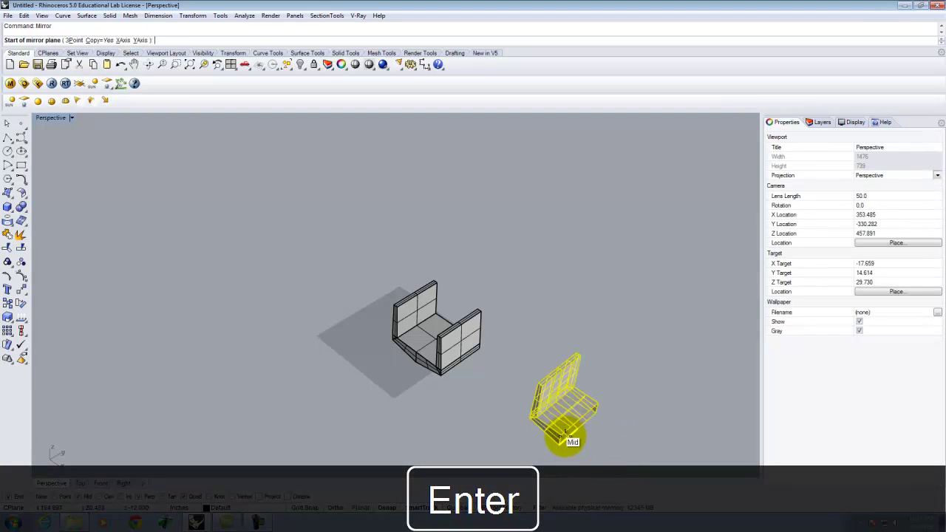
left_click(563, 436)
left_click(596, 400)
left_click(617, 352)
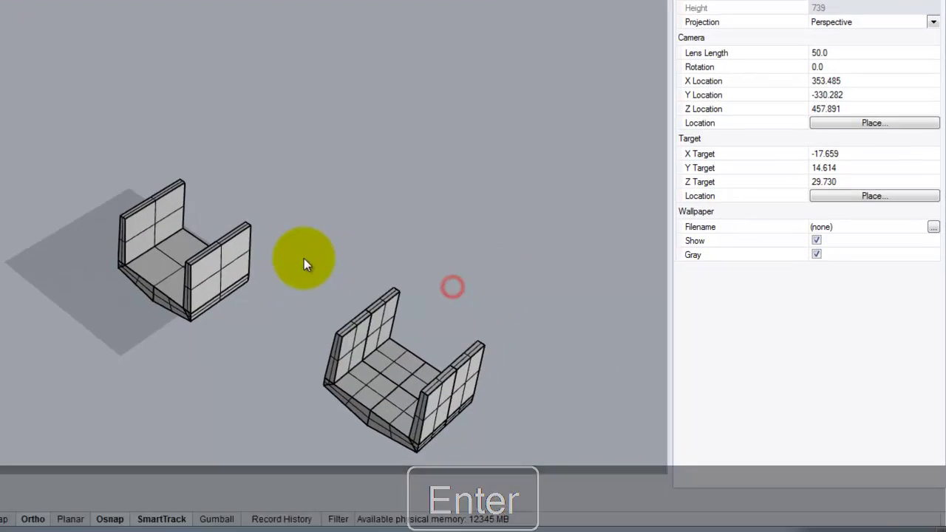
Compare the mirrored U-shaped form with the original model, and examine the original's upper wall edges
right_click_drag(519, 332, 579, 305)
right_click_drag(481, 241, 467, 185)
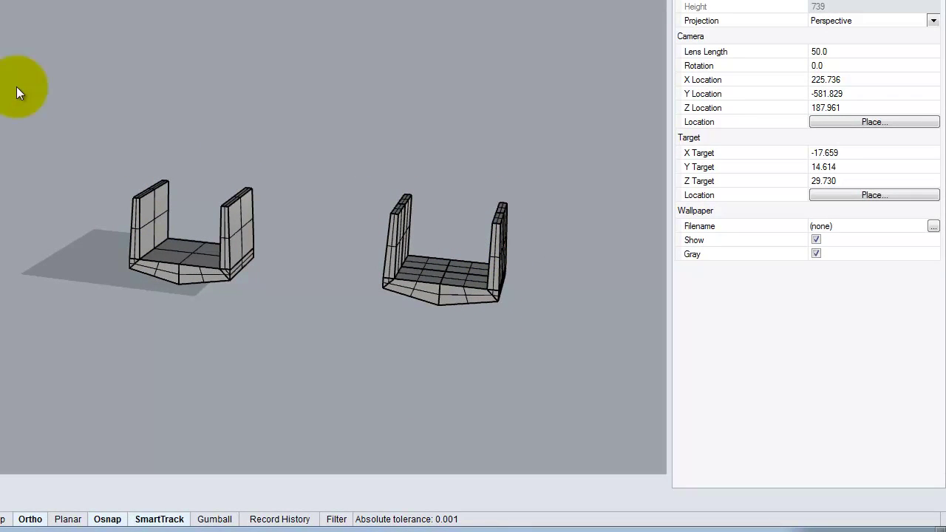
right_click_drag(467, 215, 397, 217)
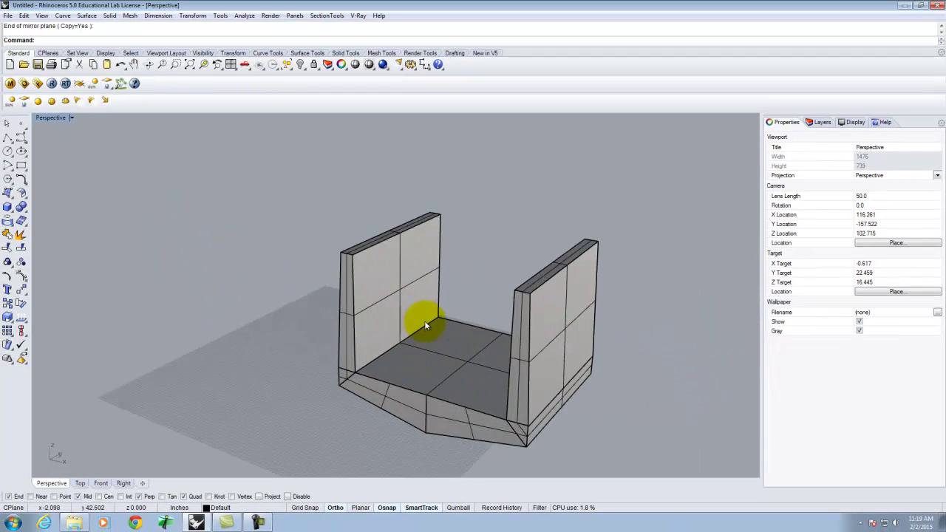
left_click_drag(271, 144, 676, 439)
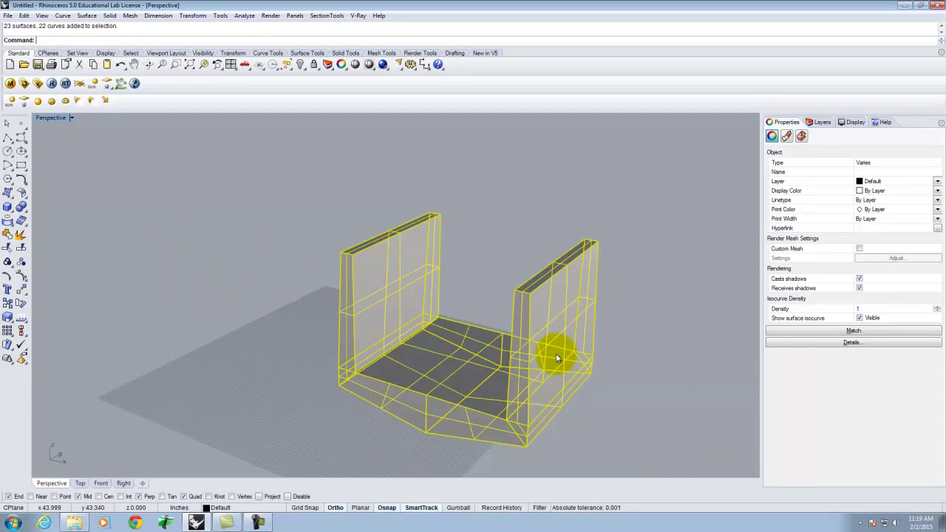
key("Return")
type("s")
key("Return")
right_click_drag(628, 268, 553, 278)
left_click(583, 251)
right_click_drag(340, 249, 450, 248)
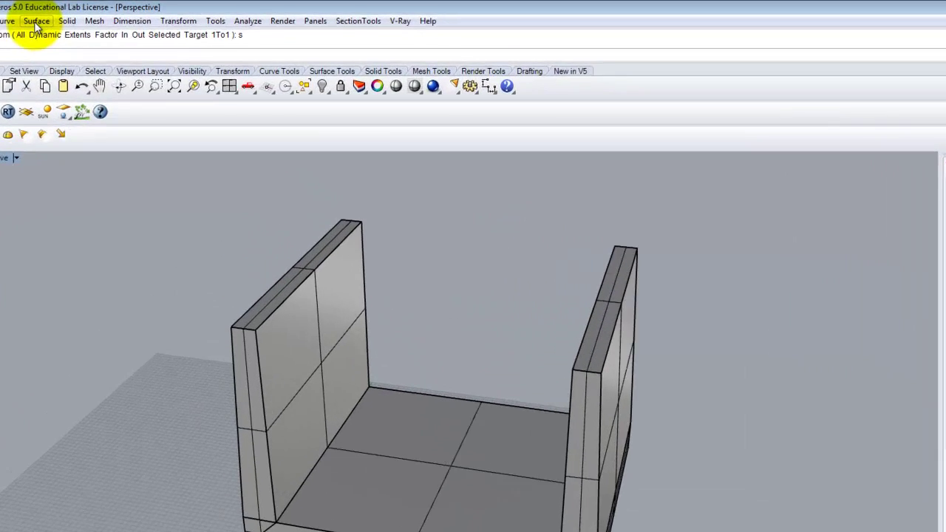
Chamfer the top and inner surfaces of the original model's left wall with both distances set to .5
left_click(86, 16)
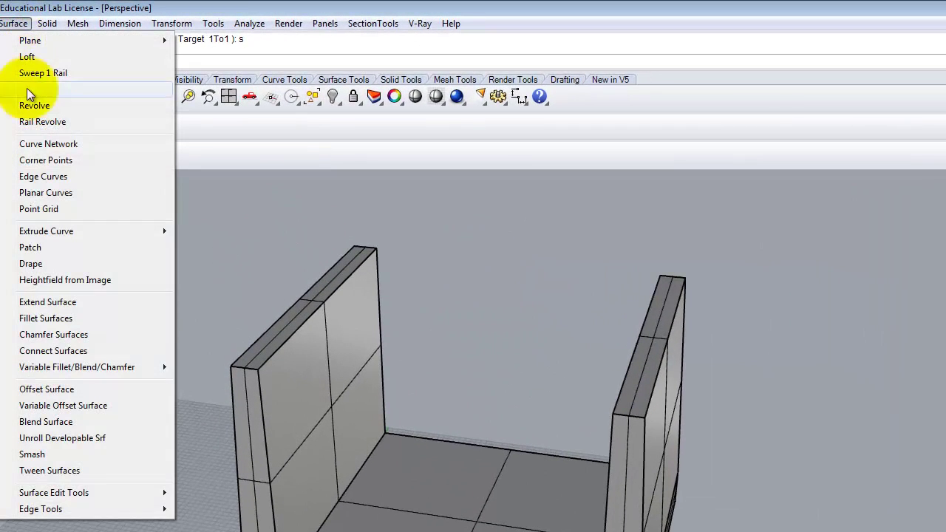
left_click(93, 338)
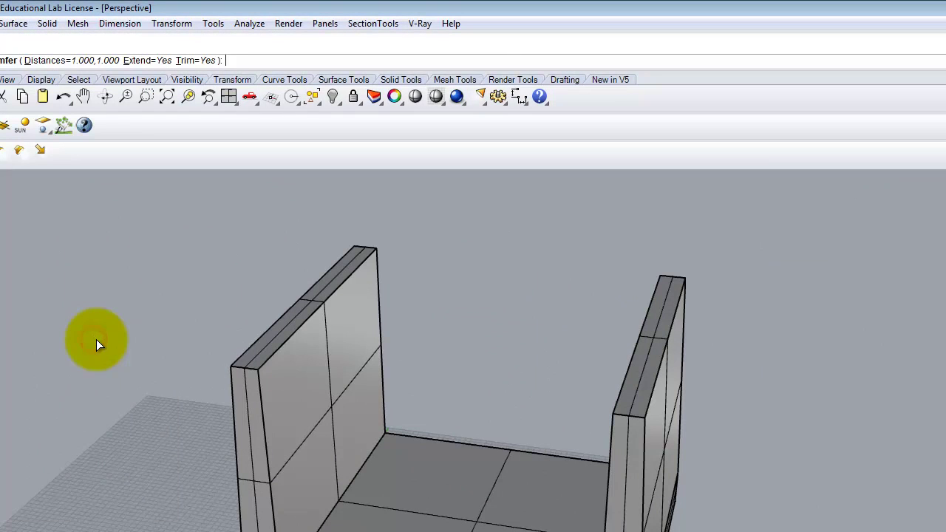
left_click(80, 60)
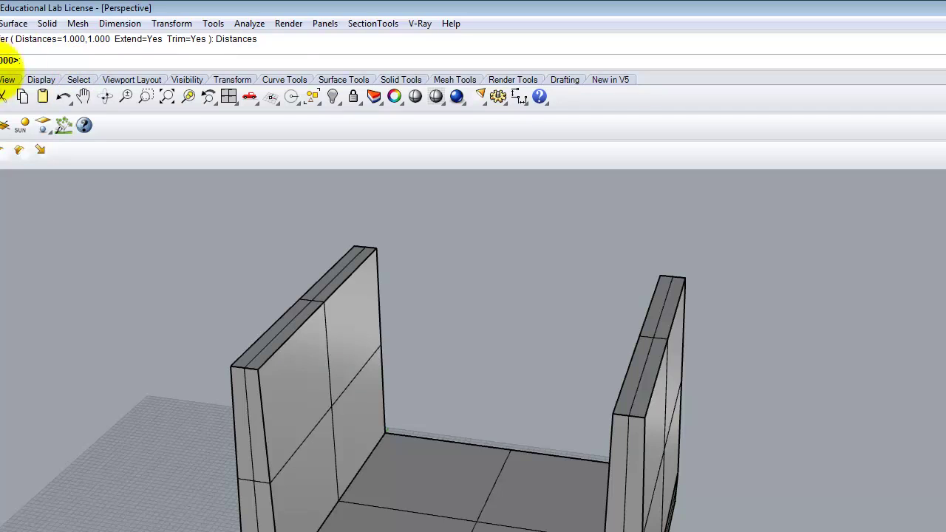
key("Delete")
key("Return")
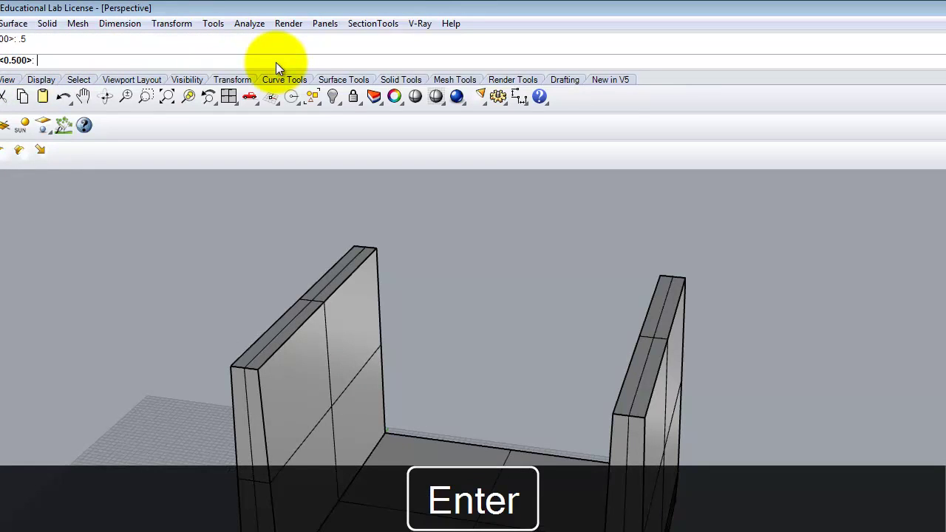
type(".5")
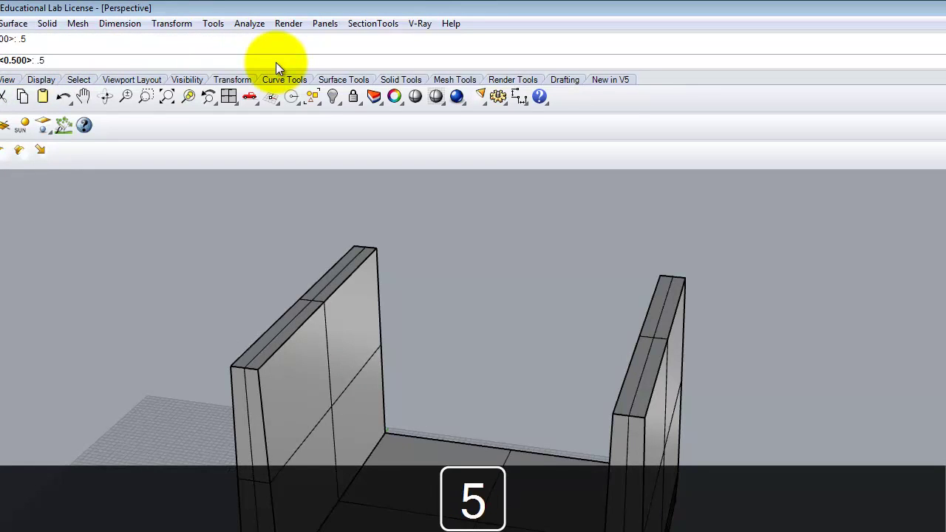
key("Return")
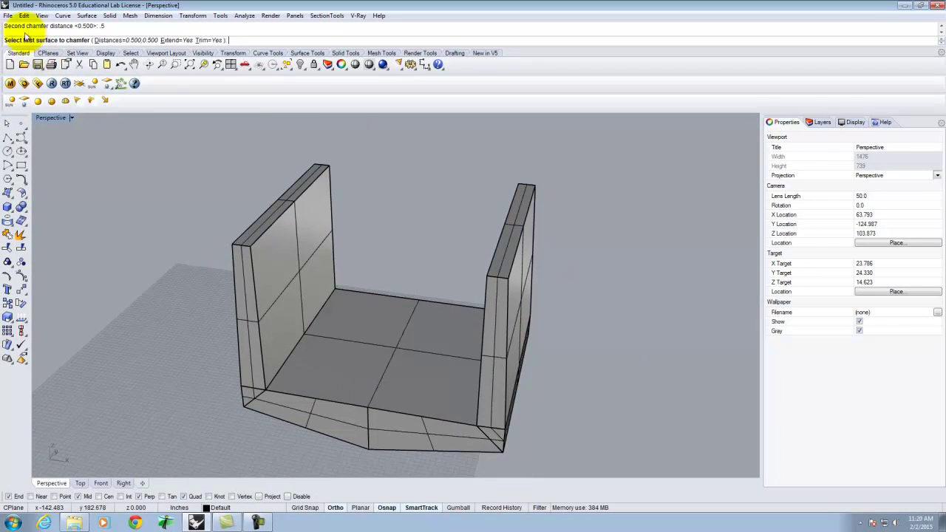
scroll(278, 258, "up", 4)
left_click(252, 178)
left_click(290, 205)
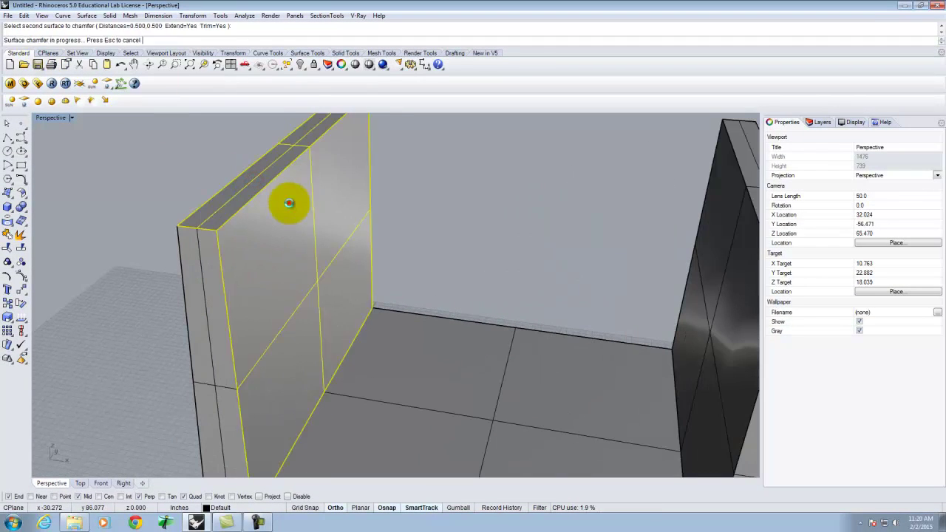
Chamfer the same wall's top and outer surfaces with distances of 0.5 and 0.5
right_click_drag(322, 198, 306, 183)
right_click(277, 192)
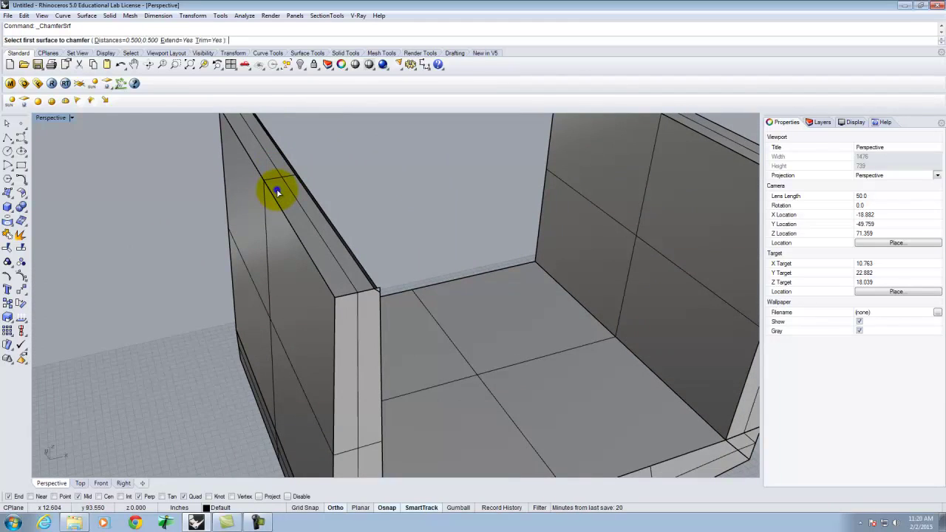
left_click(302, 206)
left_click(274, 225)
scroll(274, 223, "down", 5)
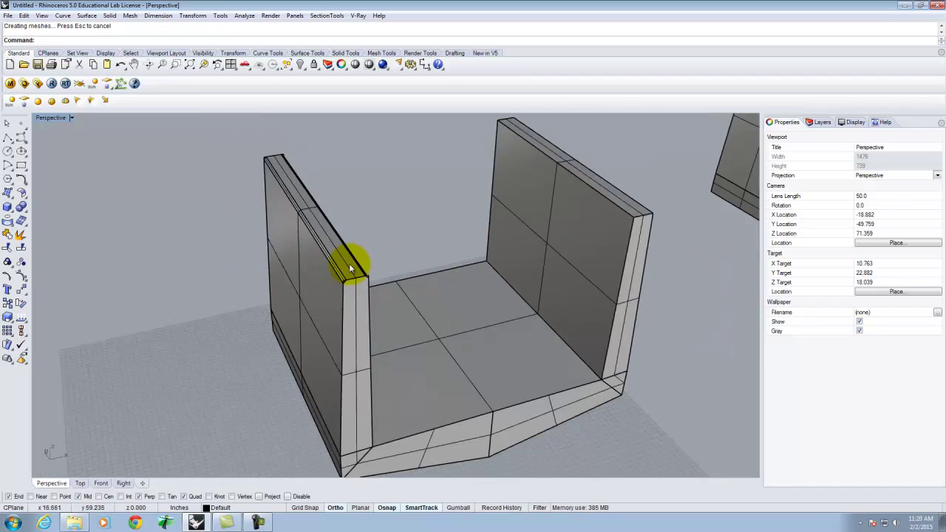
Chamfer the top and outer surfaces of the original model's right wall with distances of 0.5 and 0.5
right_click_drag(624, 182, 566, 253)
key("Return")
left_click(556, 251)
left_click(574, 255)
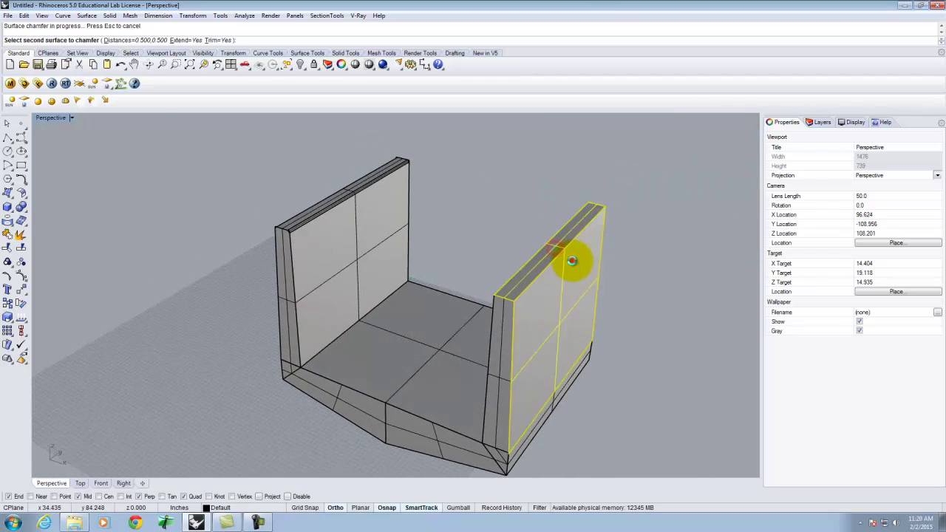
Chamfer the right wall's top and inner surfaces with distances of 0.5 and 0.5
right_click_drag(560, 259, 622, 252)
scroll(527, 178, "up", 6)
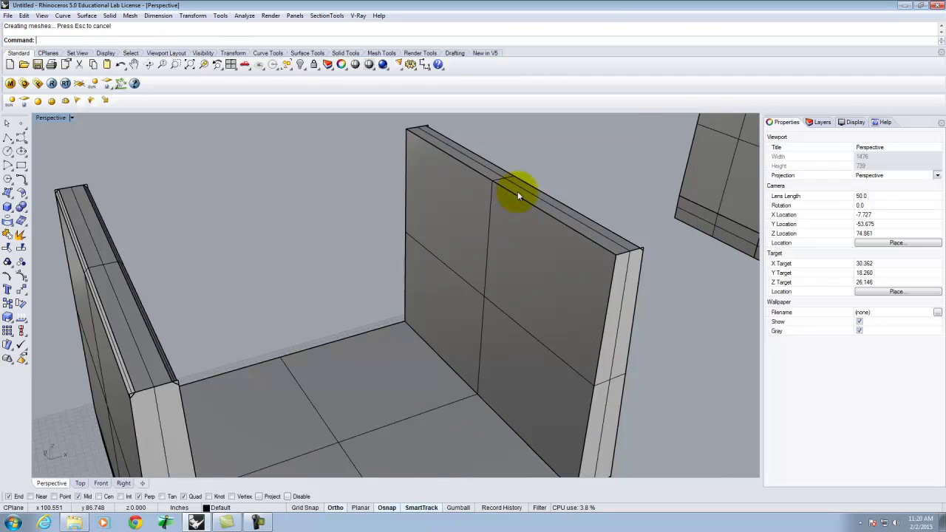
left_click(517, 192)
key("Return")
left_click(520, 192)
left_click(511, 204)
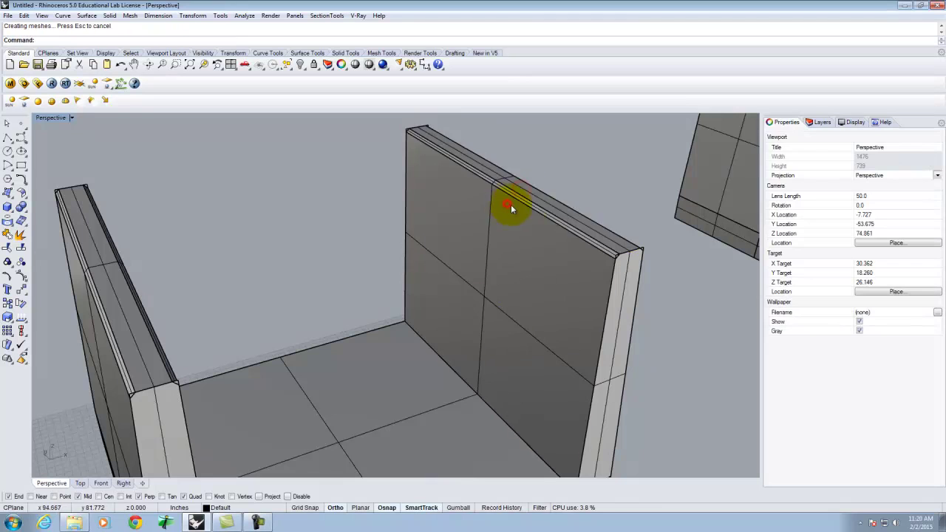
Chamfer the vertical edge between the right wall's front end and outer surface at 0.5 by 0.5
scroll(436, 205, "down", 7)
right_click_drag(532, 303, 486, 264)
scroll(514, 295, "up", 4)
right_click(441, 311)
left_click(436, 314)
left_click(462, 309)
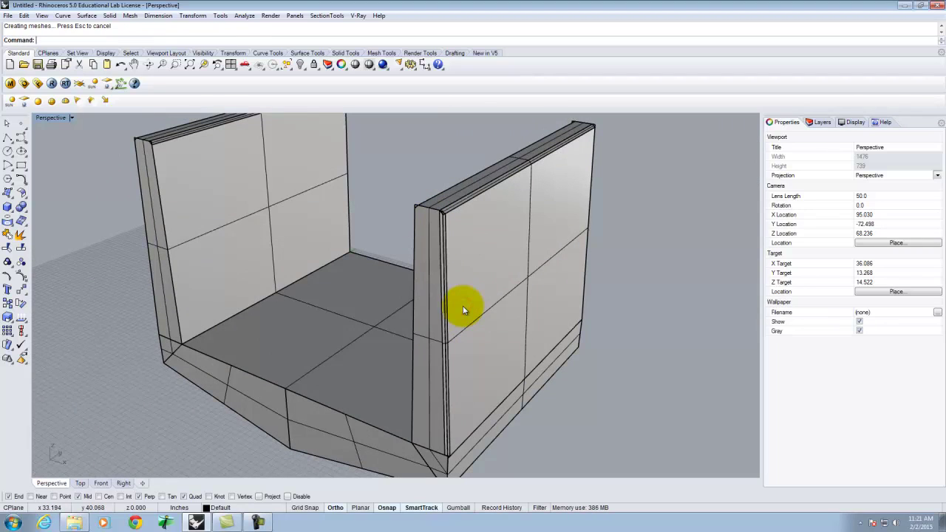
Chamfer the vertical edge between the right wall's front end and inner surface at 0.5 by 0.5
scroll(438, 200, "up", 5)
mouse_move(457, 218)
right_mouse_down()
mouse_move(475, 262)
mouse_move(589, 258)
right_mouse_up()
right_click(547, 277)
left_click(547, 277)
left_click(612, 307)
Chamfer the short upper edge between the right wall's front end and top surface at 0.5 by 0.5
right_click_drag(634, 267, 567, 333)
right_click_drag(586, 274, 501, 305)
right_click(456, 302)
left_click(456, 302)
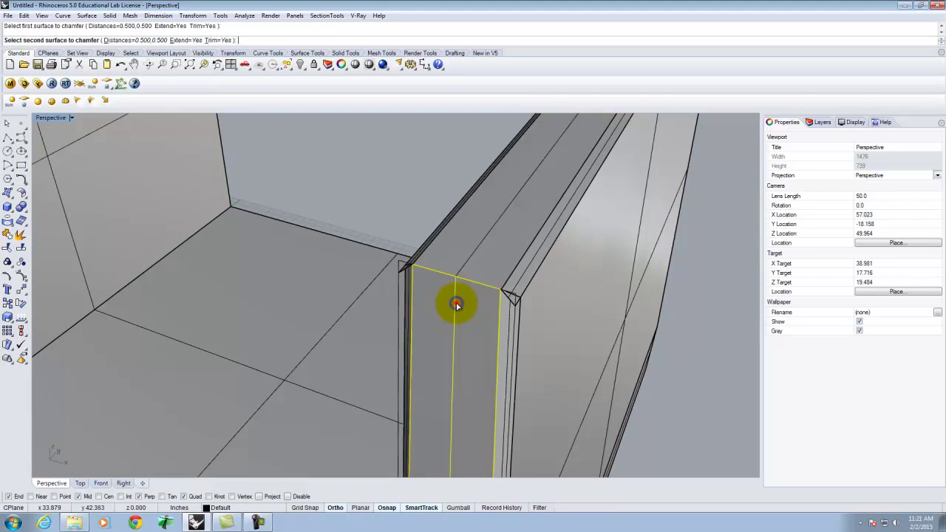
left_click(478, 254)
Check the right wall's chamfered corner, and chamfer the left wall's front end and inner surface at 0.5 by 0.5
right_click_drag(535, 281, 519, 281)
scroll(434, 236, "down", 6)
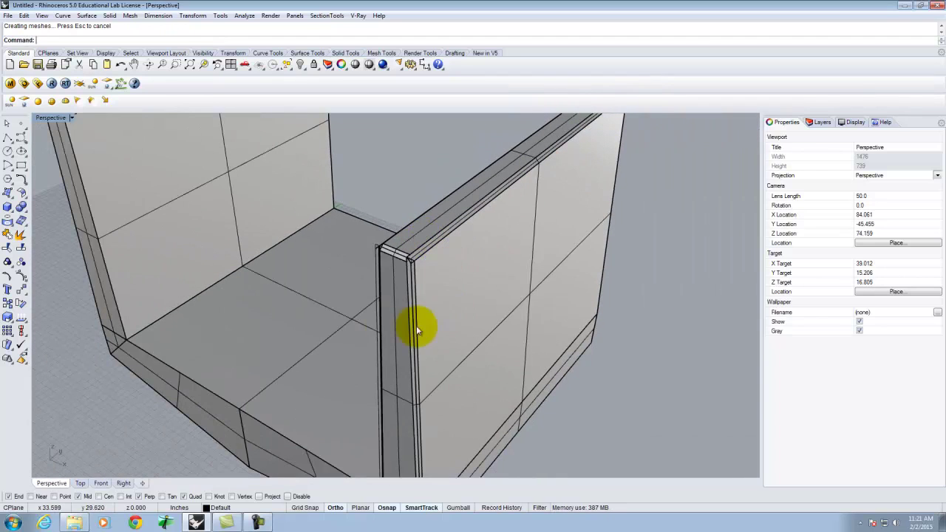
scroll(442, 309, "down", 2)
scroll(423, 267, "up", 8)
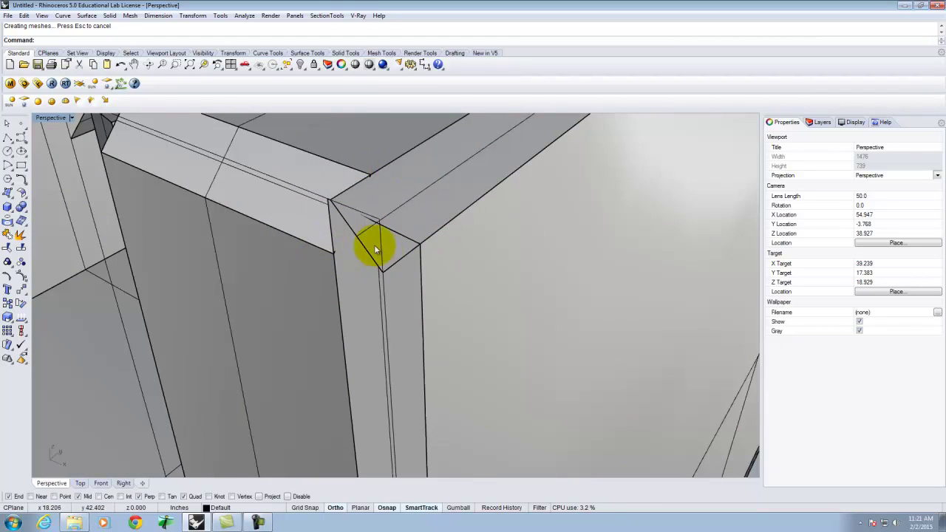
scroll(506, 230, "down", 10)
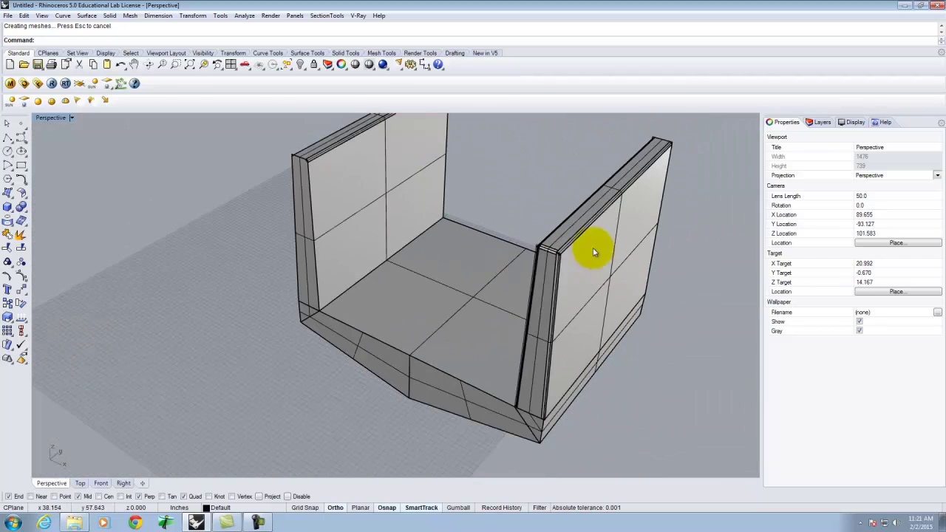
scroll(654, 284, "down", 3)
scroll(509, 280, "up", 6)
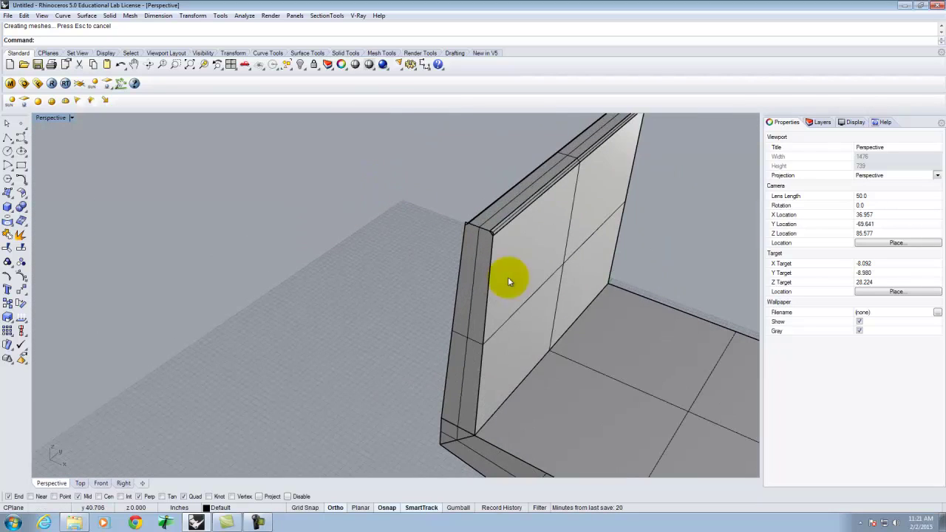
right_click(485, 286)
left_click(482, 282)
left_click(494, 282)
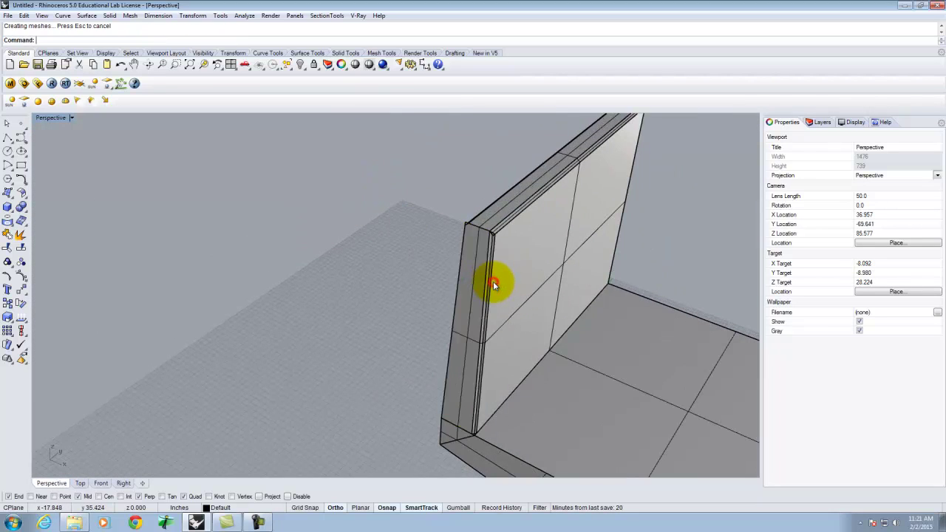
Chamfer the short upper edge between the left wall's front end and top surface at 0.5 by 0.5
right_click(481, 239)
left_click(481, 235)
left_click(490, 213)
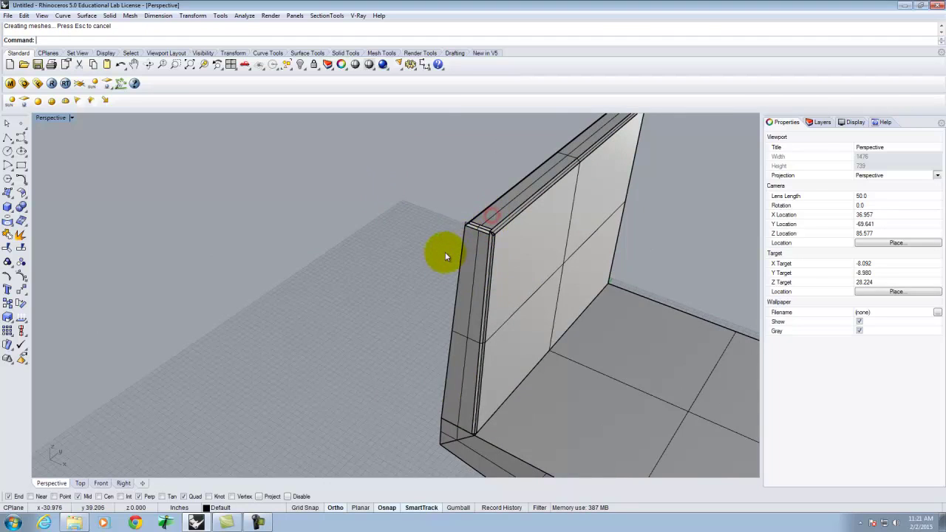
Chamfer the left wall's outer surface and front end with distances of 0.5 and 0.5
right_click_drag(441, 253, 597, 272)
right_click(324, 280)
left_click(323, 280)
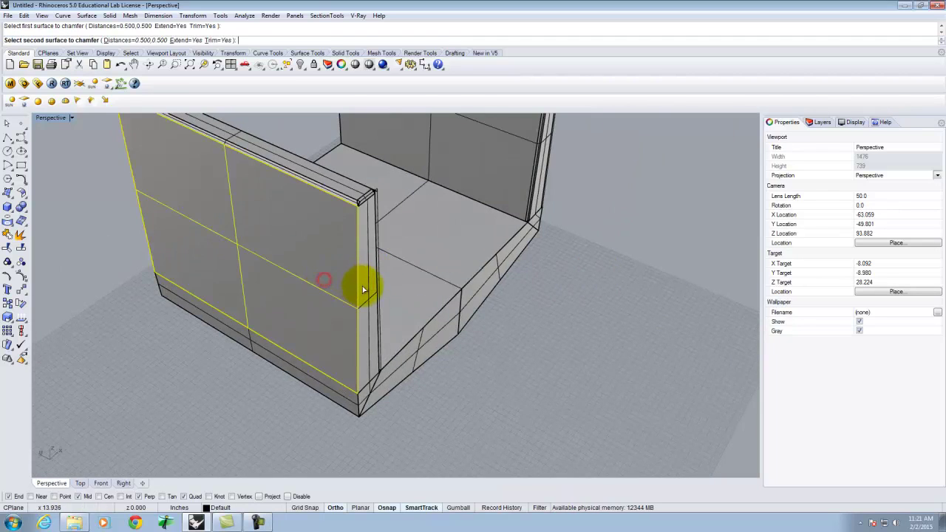
left_click(363, 279)
left_click(351, 281)
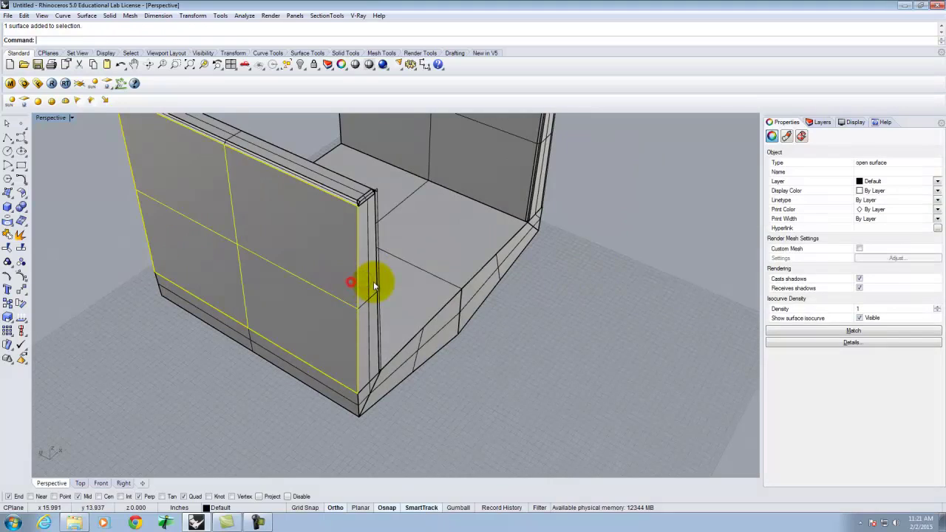
left_click(368, 286)
right_click(343, 290)
left_click(341, 290)
left_click(368, 297)
Chamfer the vertical edge between the left wall's rear end and outer surface at 0.5 by 0.5
right_click_drag(379, 298, 422, 195)
scroll(365, 332, "up", 10)
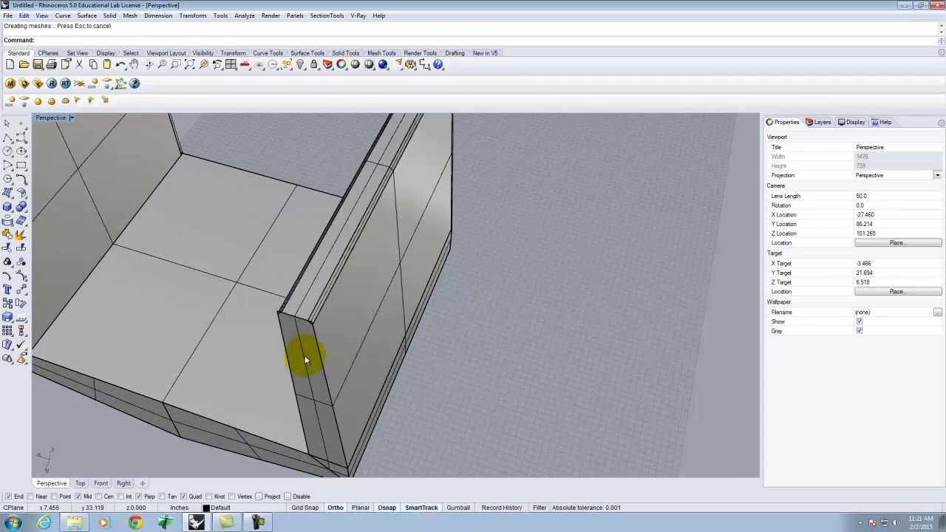
right_click(306, 360)
left_click(304, 357)
left_click(331, 348)
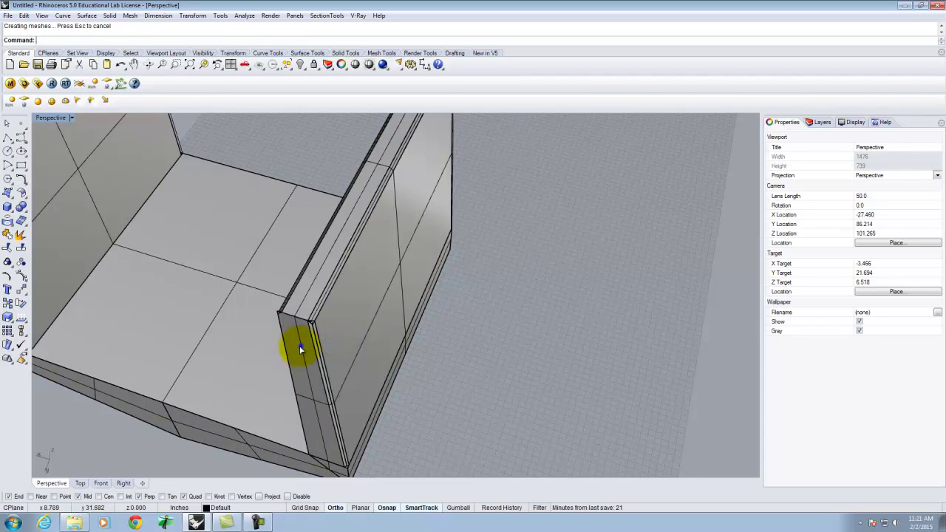
Chamfer the vertical edge between the left wall's rear end and inner surface at 0.5 by 0.5
right_click(300, 350)
left_click(298, 348)
right_click_drag(299, 348, 370, 344)
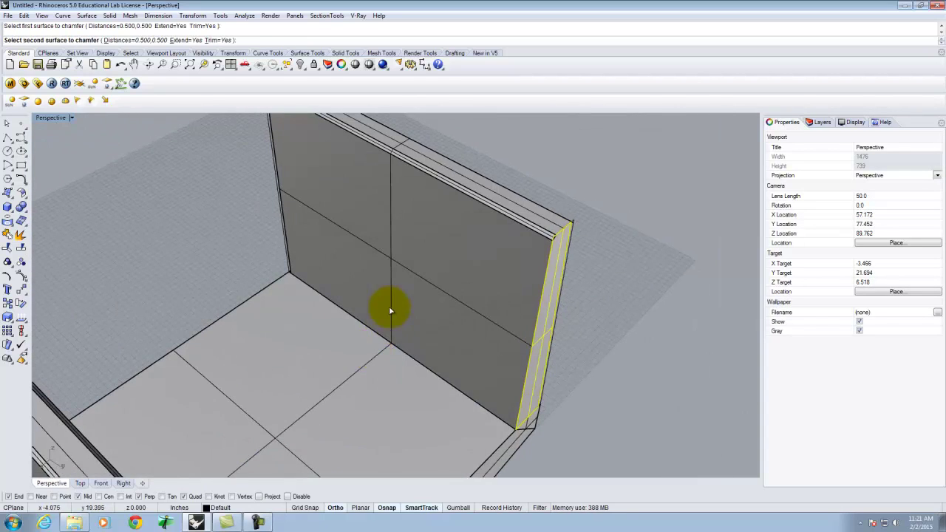
left_click(469, 254)
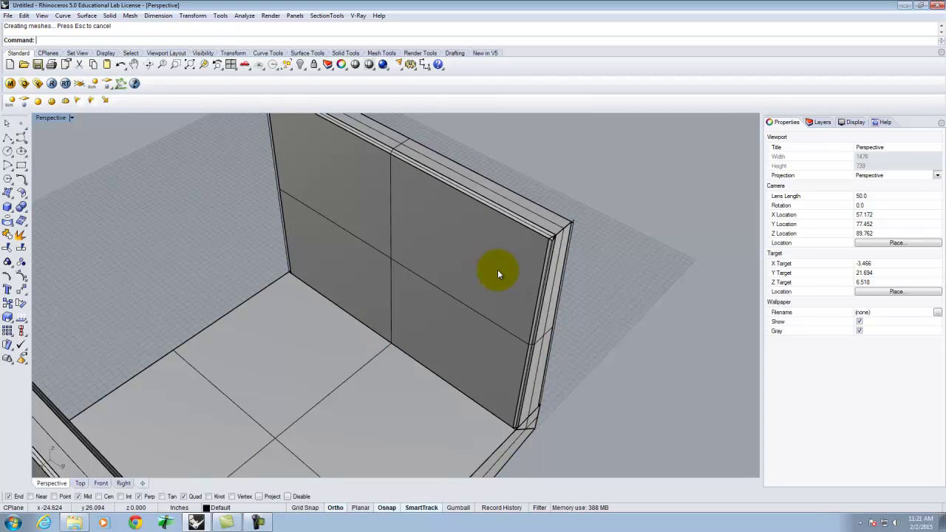
Take the open L-shaped profile curve from the mirrored model and place it in empty space beside both models
scroll(468, 268, "down", 6)
right_click_drag(596, 282, 505, 244)
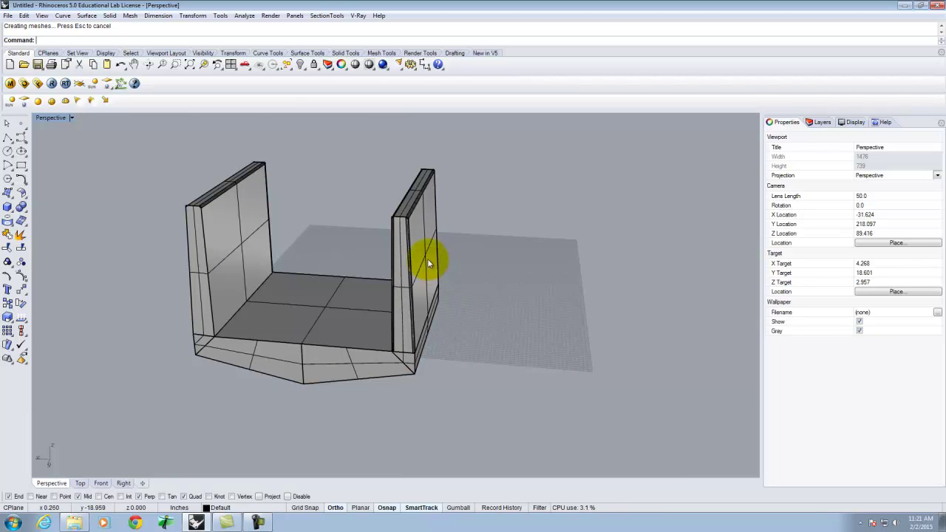
scroll(351, 236, "down", 3)
right_click_drag(401, 253, 190, 259)
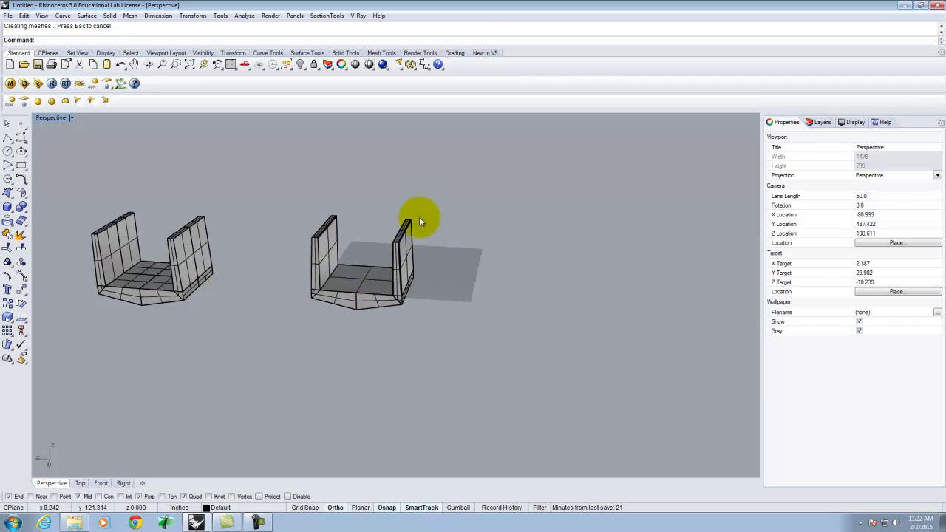
right_click_drag(431, 223, 405, 272)
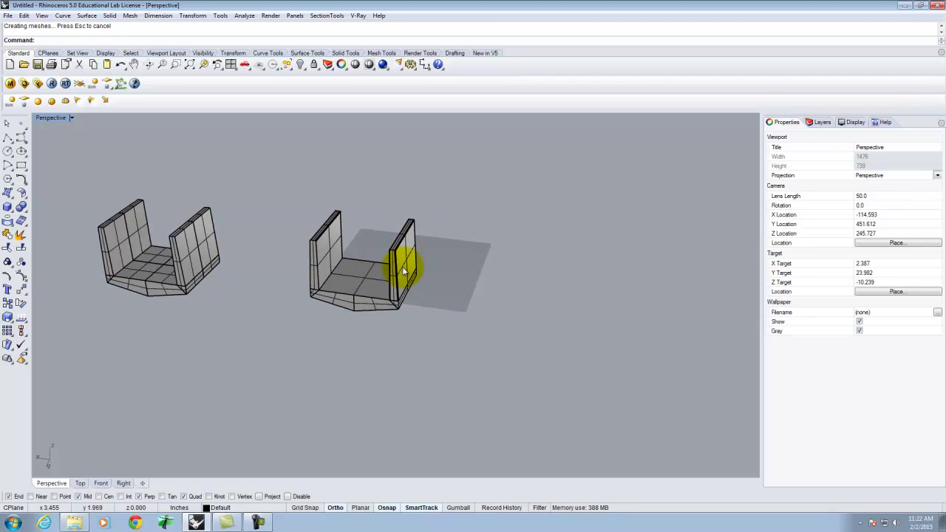
scroll(104, 296, "up", 4)
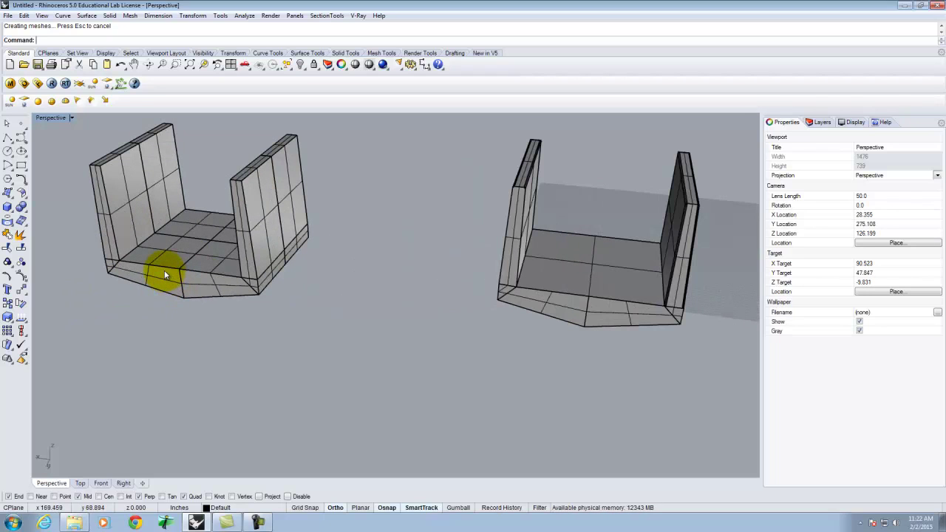
left_click(164, 267)
left_click(188, 296)
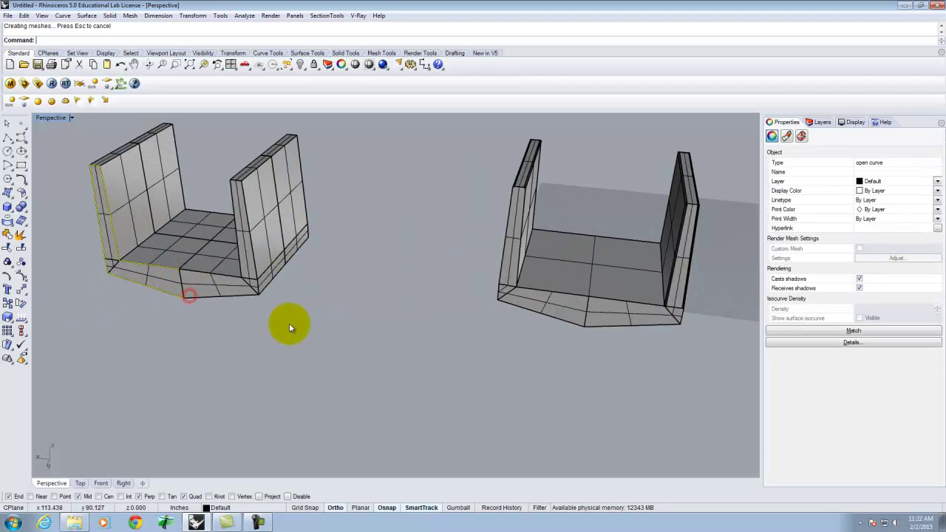
key("Return")
left_click(173, 311)
scroll(173, 311, "down", 5)
key("Escape")
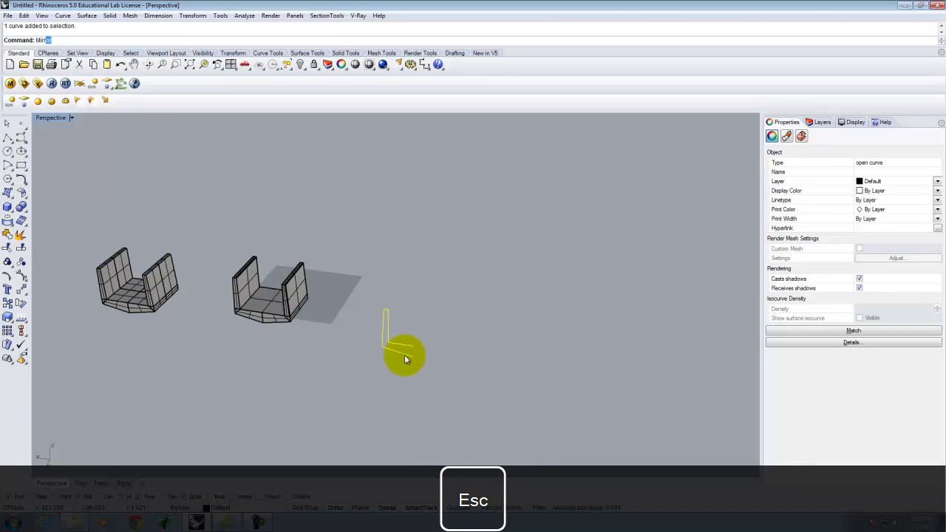
Mirror the L-shaped profile curve across its open floor ends to make a full U-shaped outline
type("Mir")
key("Return")
left_click(412, 358)
left_click(414, 346)
key("Return")
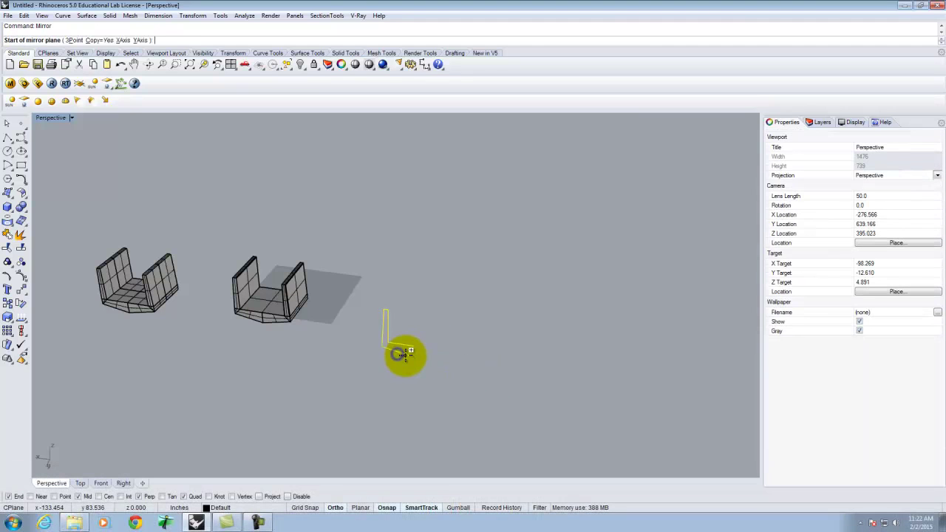
left_click(411, 356)
left_click(392, 391)
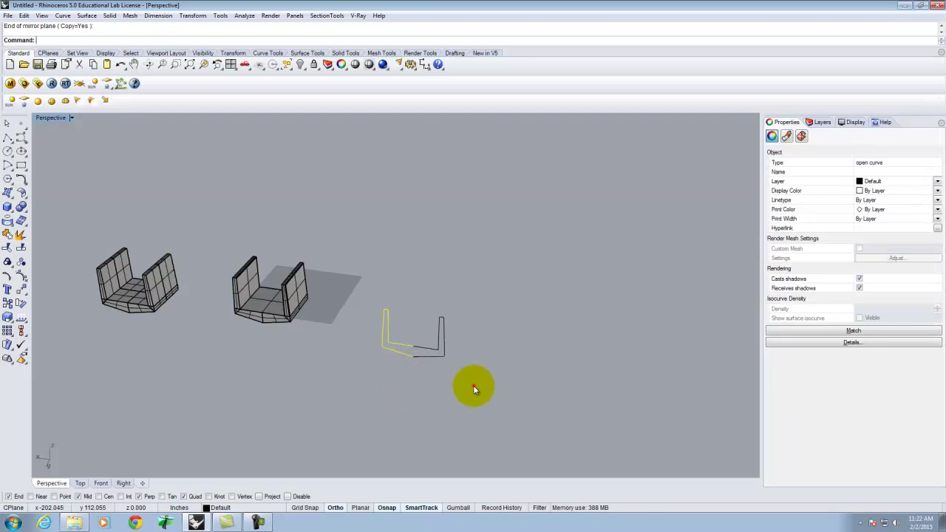
left_click(473, 385)
Join the two mirrored profile curves into one closed U-shaped curve
right_click_drag(467, 340, 532, 342)
left_click_drag(382, 301, 351, 376)
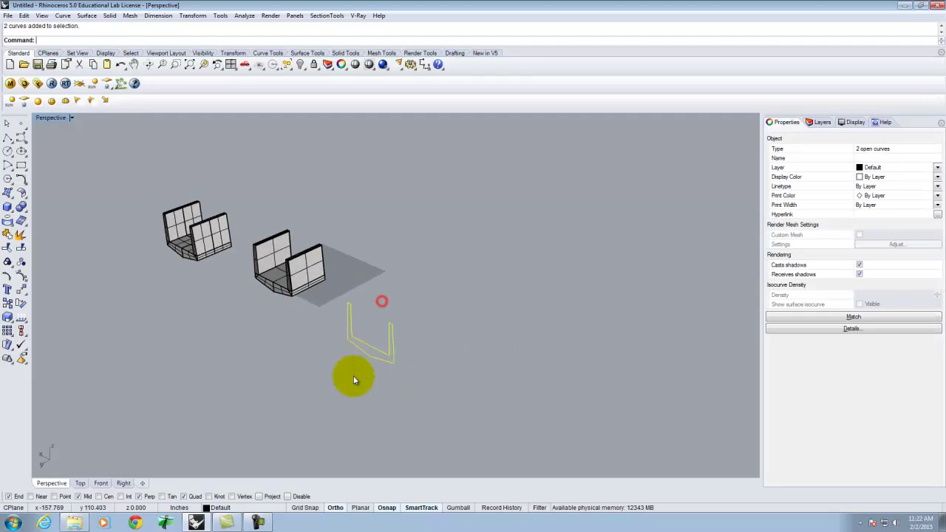
key("Return")
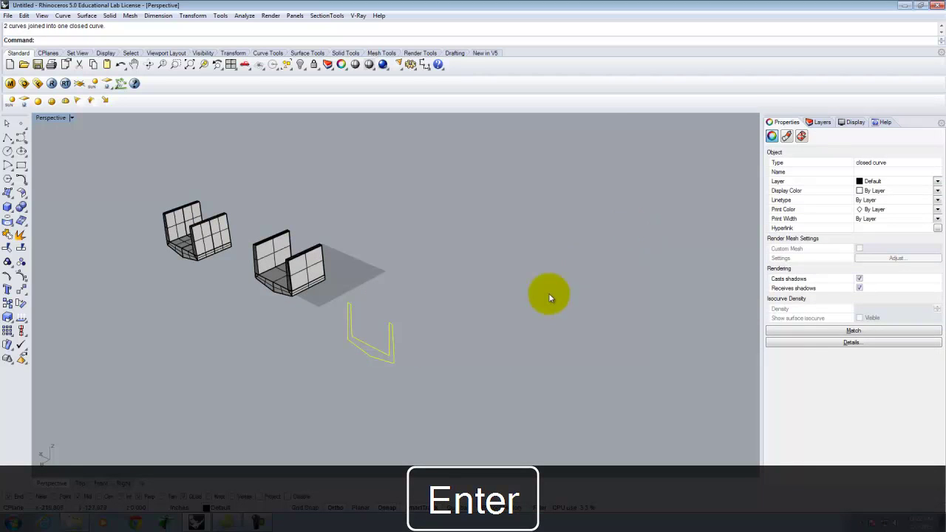
Extrude the closed U-shaped curve into a capped solid with the Solid option set to Yes
left_click(377, 354)
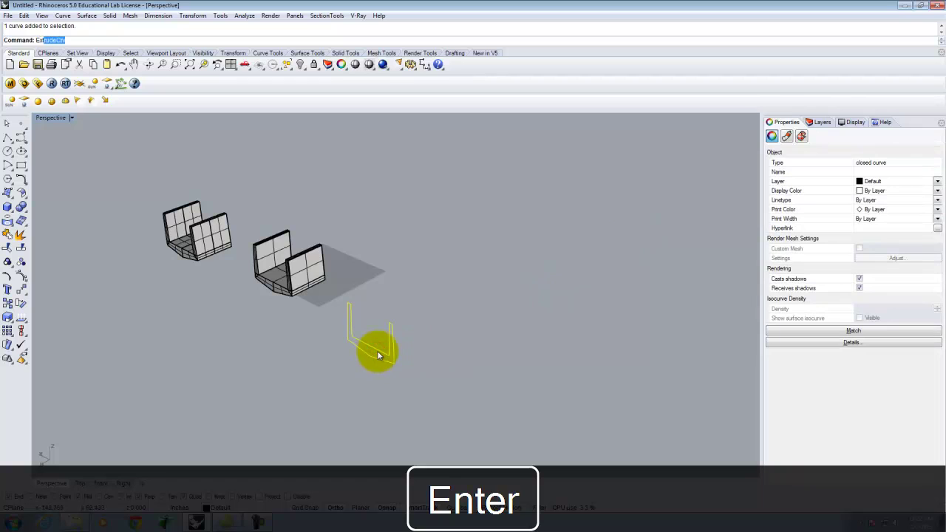
type("Extru")
key("Return")
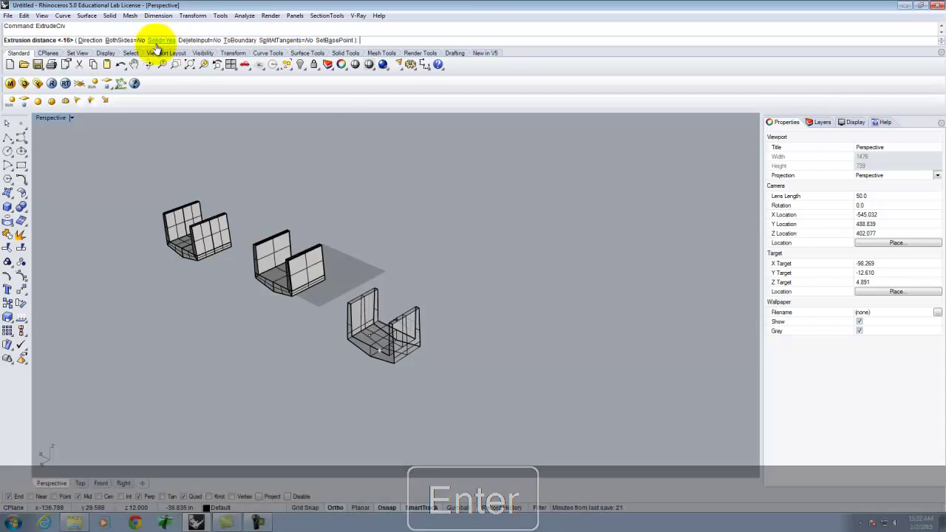
key("Return")
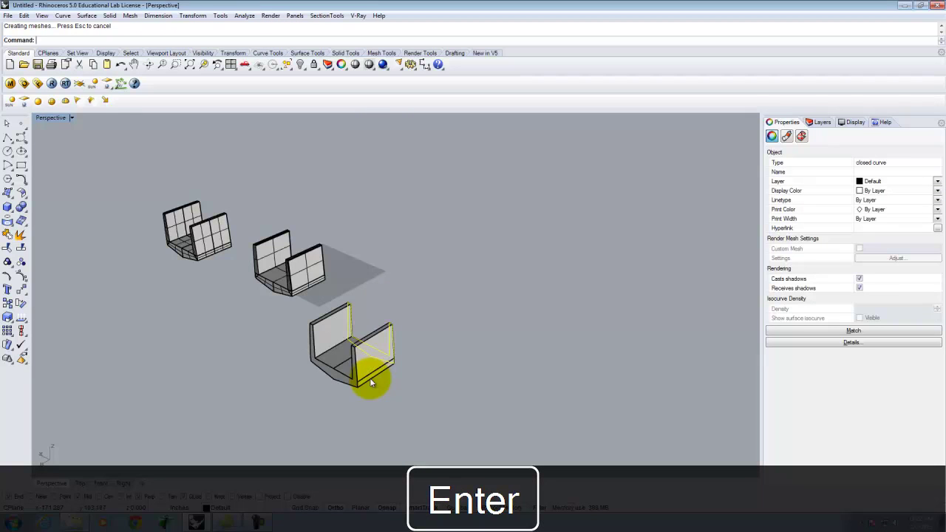
right_click_drag(525, 390, 350, 385)
scroll(307, 268, "up", 5)
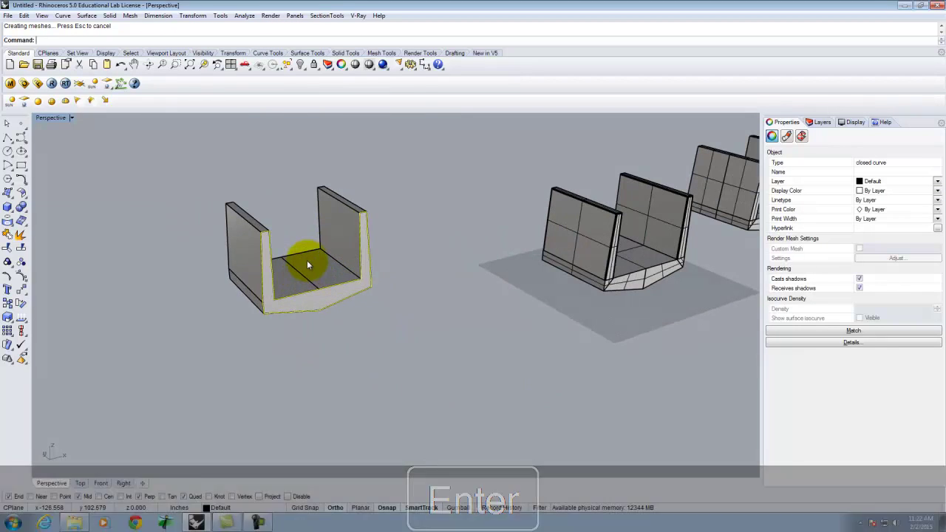
Chamfer the outer vertical edge of the right wall's front end on the model without isocurves, using 0.5 distances
right_click_drag(395, 268, 760, 297)
scroll(362, 214, "up", 5)
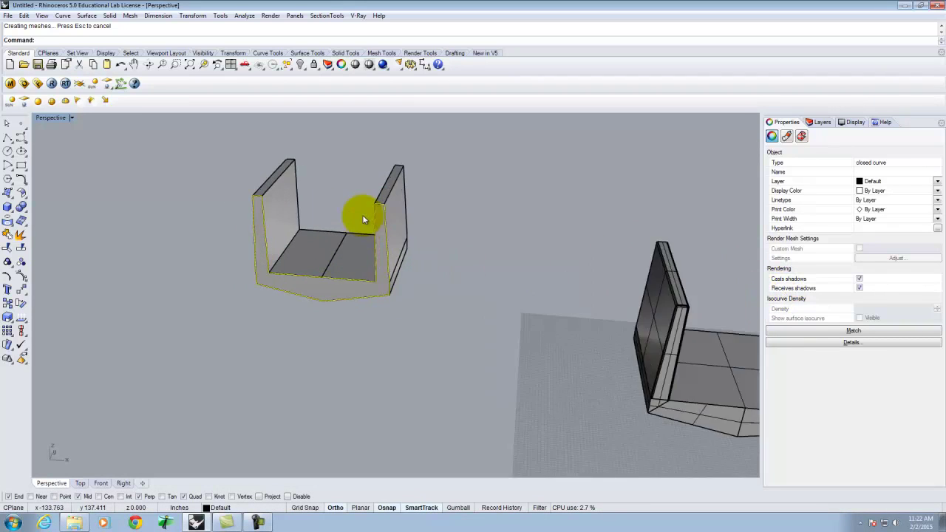
right_click_drag(522, 258, 503, 258)
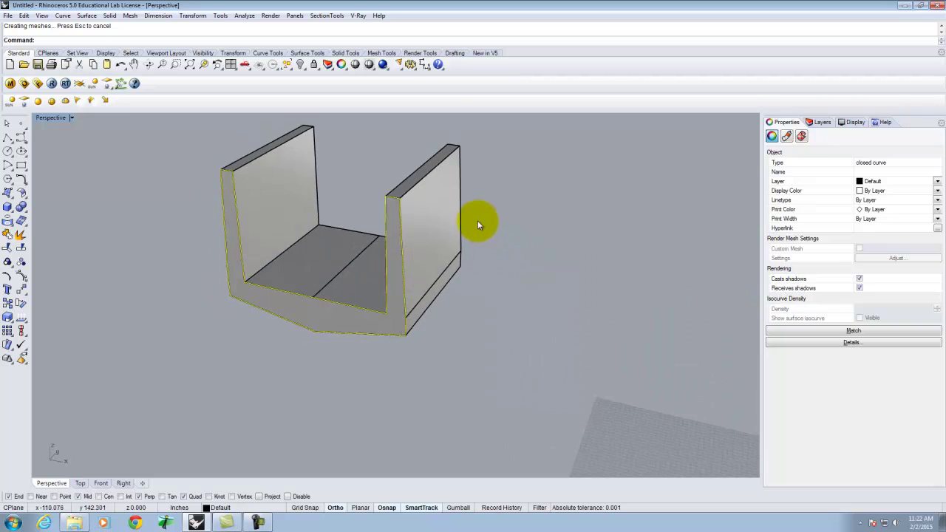
left_click(526, 257)
scroll(412, 218, "up", 4)
key("Return")
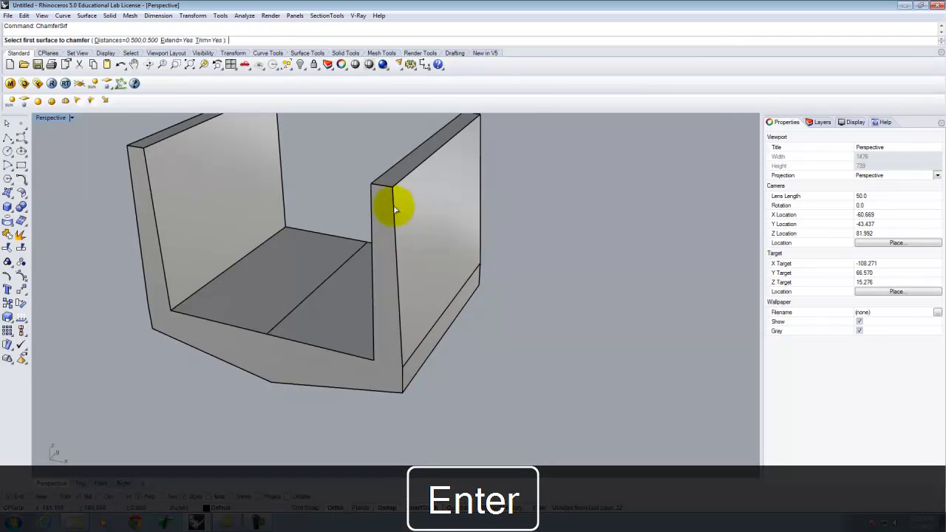
left_click(385, 230)
left_click(414, 234)
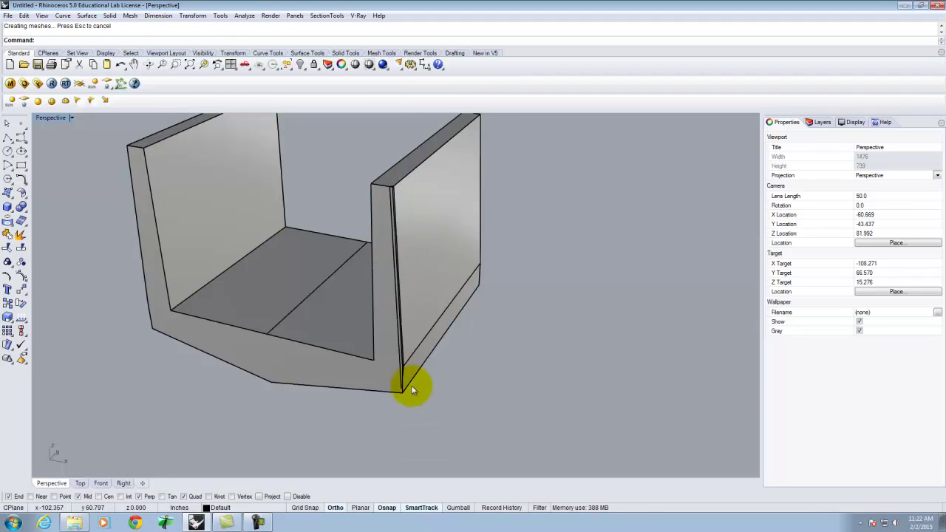
On the isocurved trough model, chamfer the lower front corner between the triangular end piece and the lower side strip with 0.5 distances
scroll(403, 385, "up", 3)
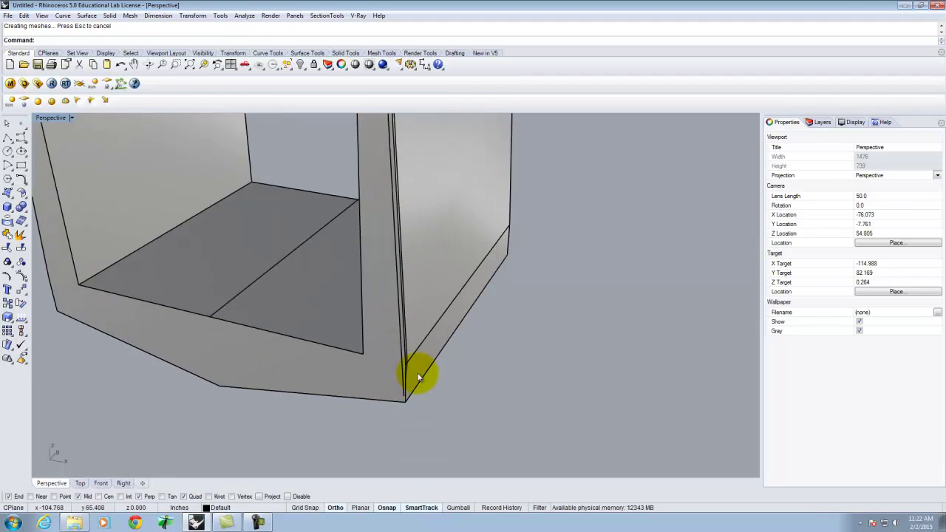
scroll(418, 377, "up", 5)
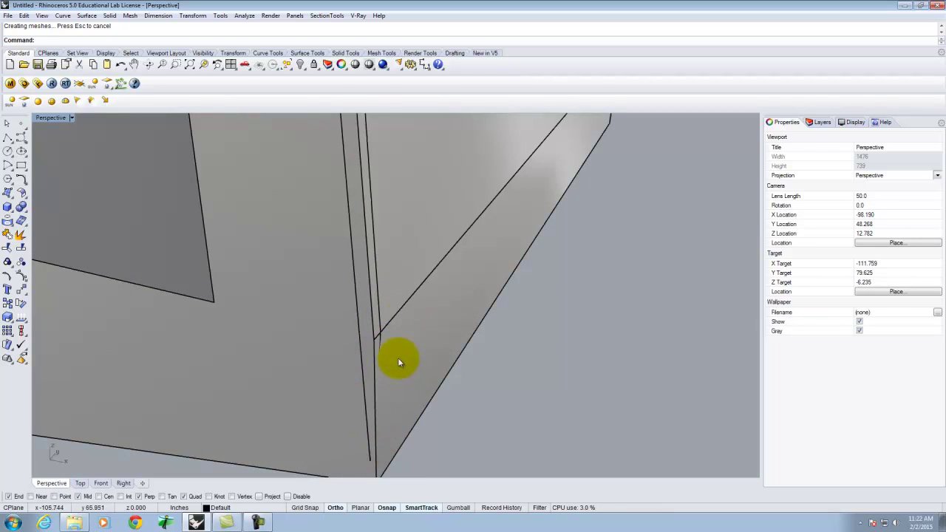
scroll(384, 317, "down", 6)
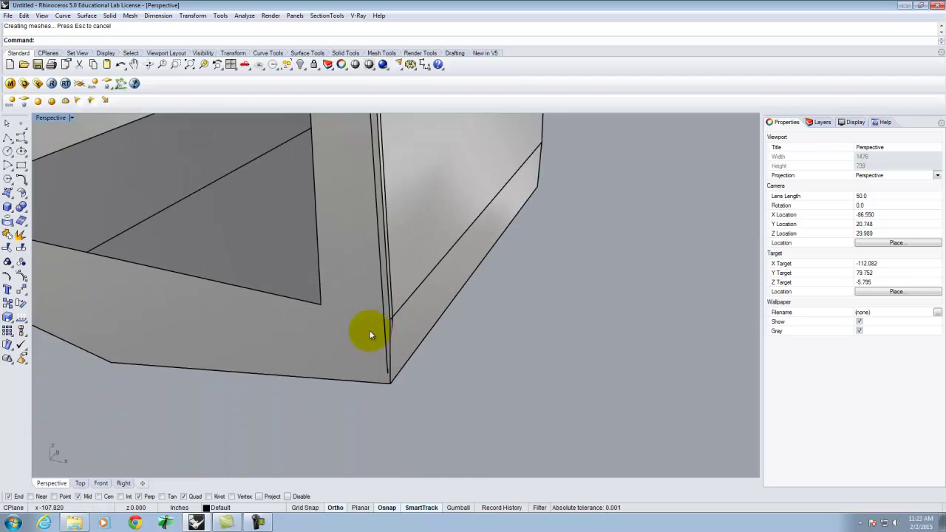
scroll(402, 360, "down", 15)
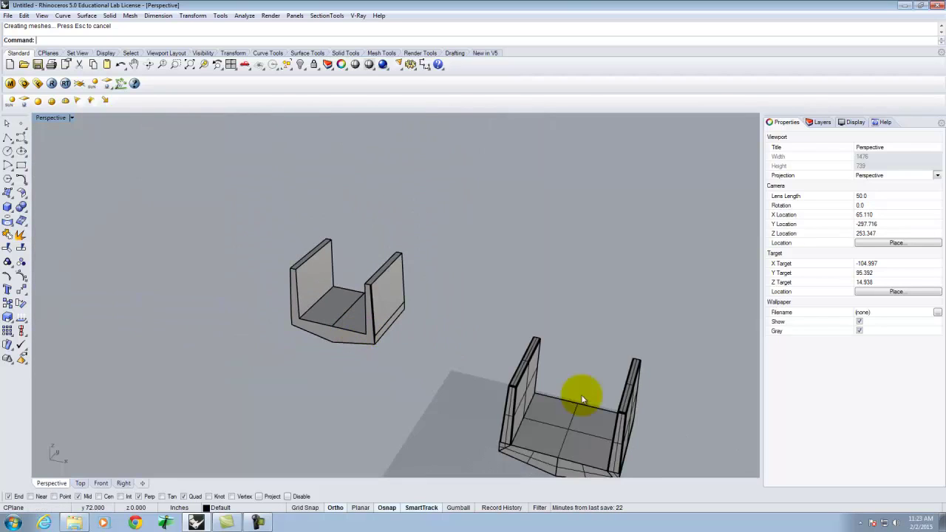
scroll(581, 429, "up", 12)
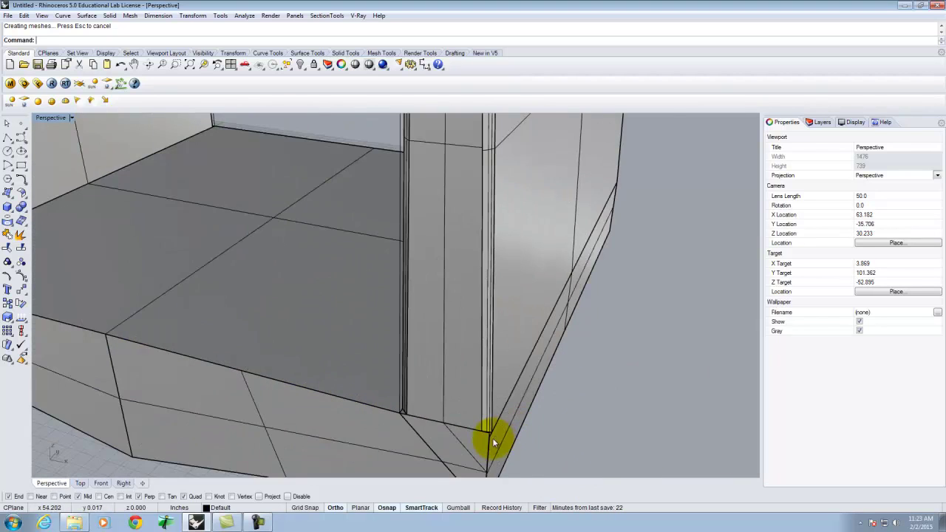
scroll(450, 354, "up", 4)
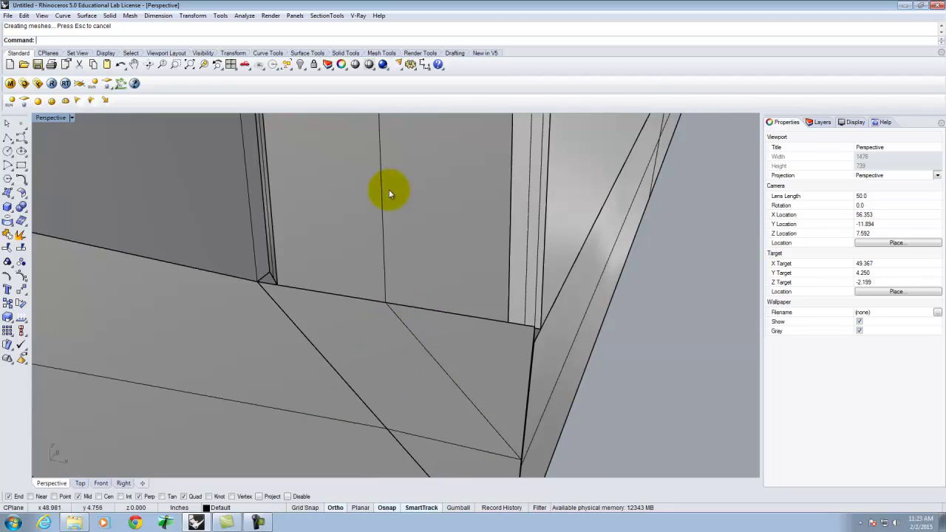
scroll(434, 296, "down", 3)
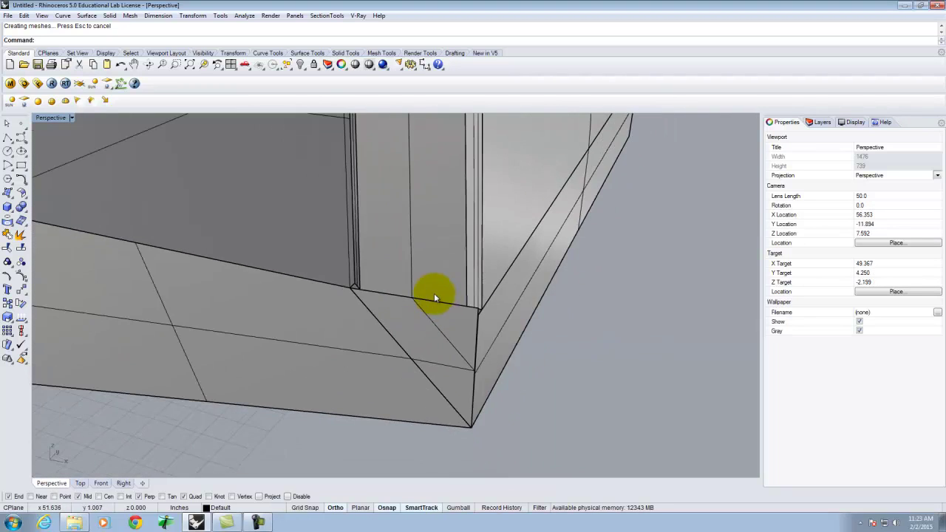
right_click_drag(628, 367, 479, 360)
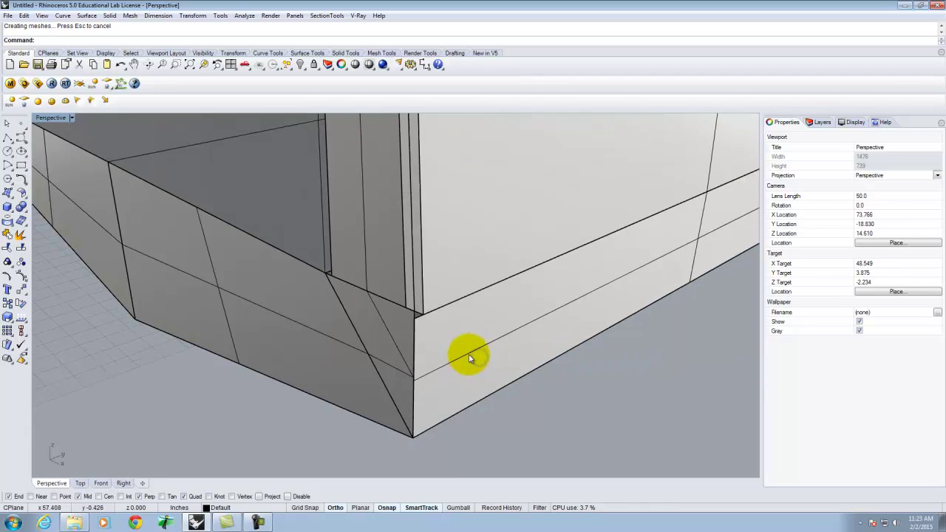
right_click(458, 339)
left_click(472, 353)
left_click(386, 345)
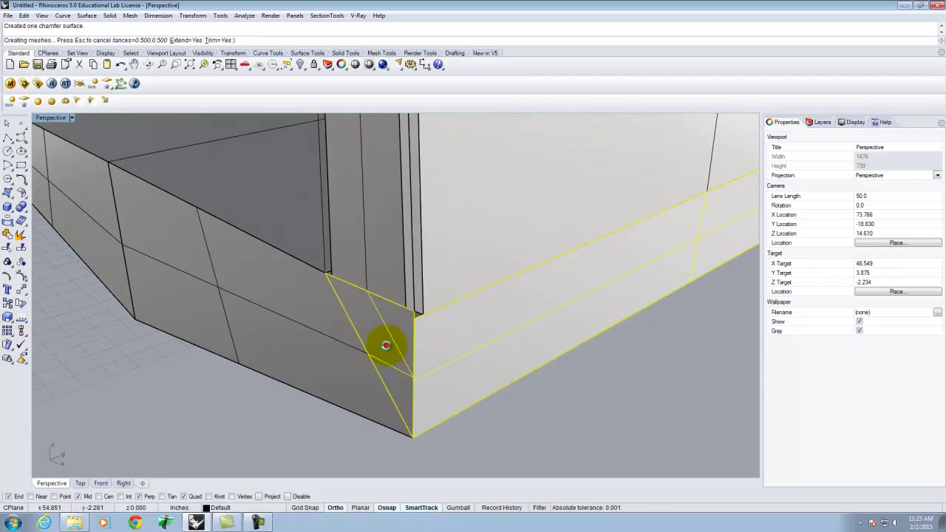
Chamfer the edge between the adjoining half of the front base face and the underside with 0.5 distances
right_click_drag(424, 332, 424, 307)
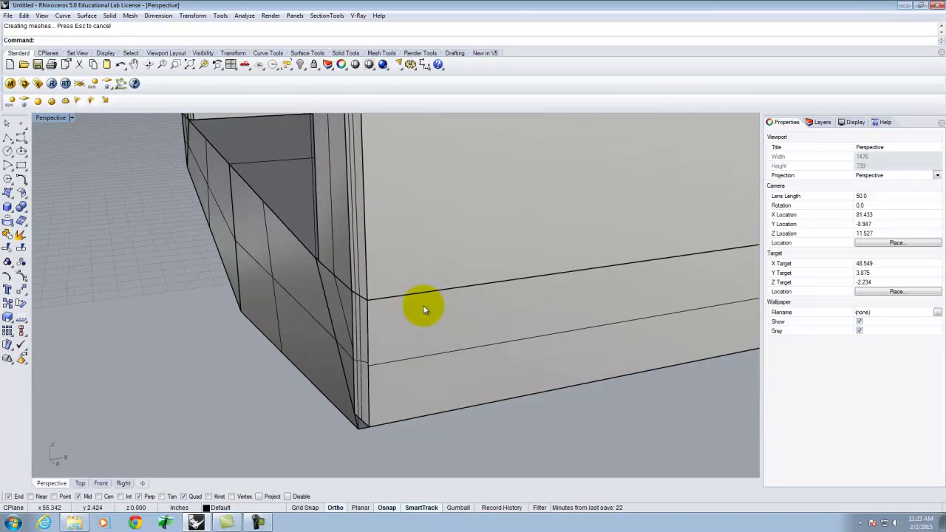
right_click_drag(423, 309, 417, 269)
right_click(365, 305)
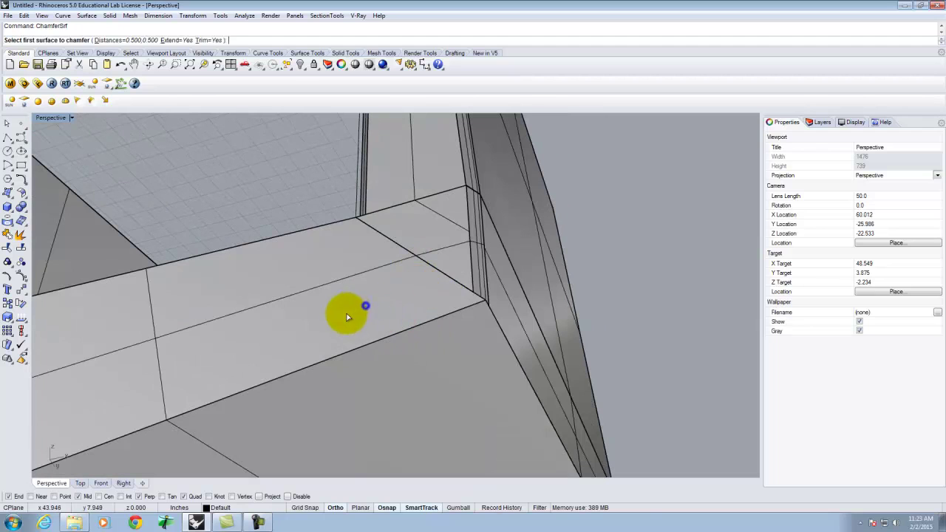
left_click(348, 315)
left_click(410, 380)
Chamfer the other half of the front bottom edge and the opposite lower front corner with 0.5 distances
mouse_move(490, 299)
right_mouse_down()
mouse_move(338, 312)
mouse_move(486, 284)
right_mouse_up()
scroll(484, 286, "down", 8)
right_click_drag(232, 302, 258, 338)
right_click(309, 294)
left_click(295, 296)
left_click(284, 308)
right_click(207, 348)
left_click(212, 344)
left_click(166, 347)
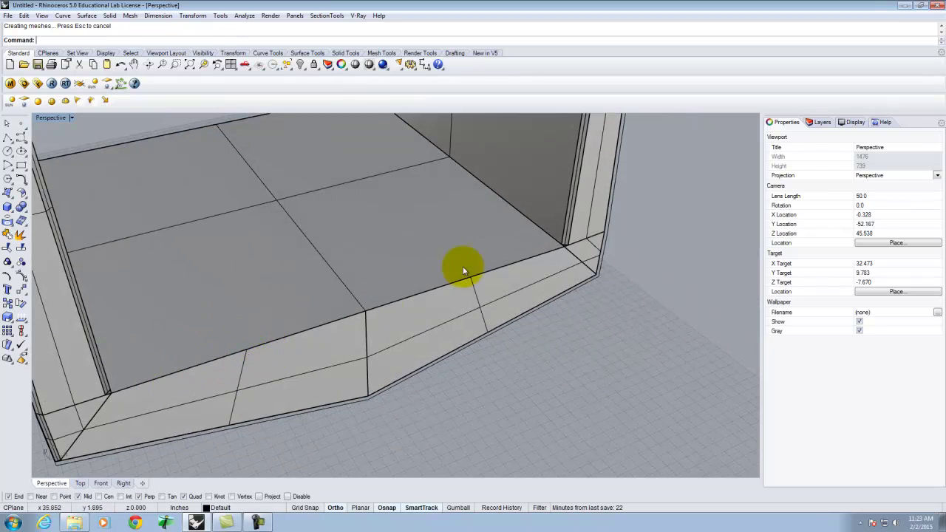
Chamfer the outer vertical edge at the rear end of the right wall with 0.5 distances
scroll(531, 307, "down", 6)
right_click_drag(533, 278, 268, 277)
scroll(401, 320, "up", 2)
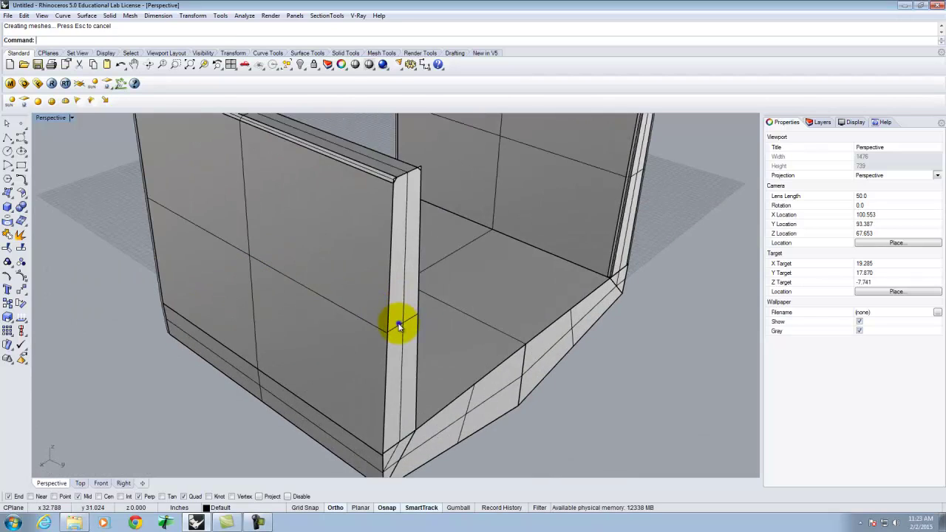
right_click(400, 324)
left_click(399, 324)
left_click(365, 322)
Chamfer the inner vertical edge and the top edge of the same wall's rear end with 0.5 distances
right_click_drag(448, 317, 377, 320)
right_click(168, 288)
left_click(169, 288)
left_click(182, 275)
right_click(126, 156)
left_click(128, 155)
left_click(133, 139)
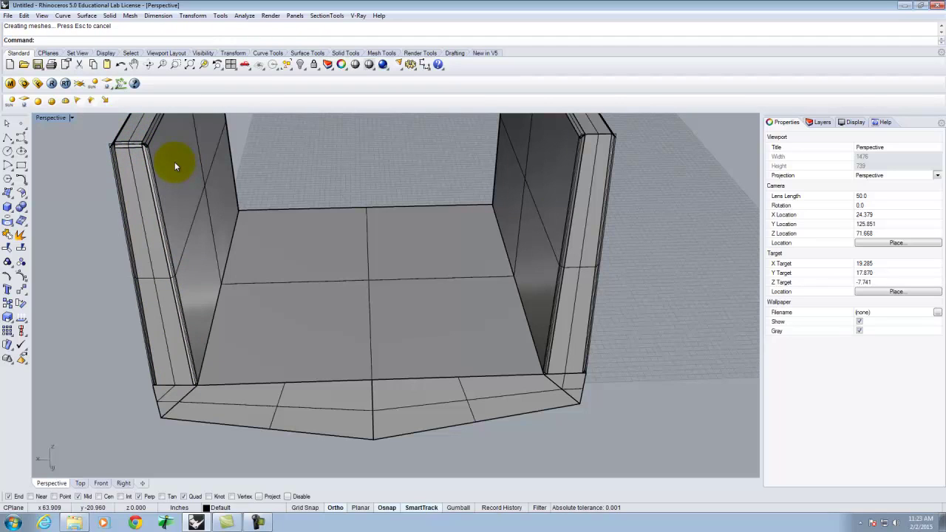
Chamfer the lower rear corner between that wall's triangular end piece and its lower side strip with 0.5 distances
right_click_drag(367, 337, 194, 402)
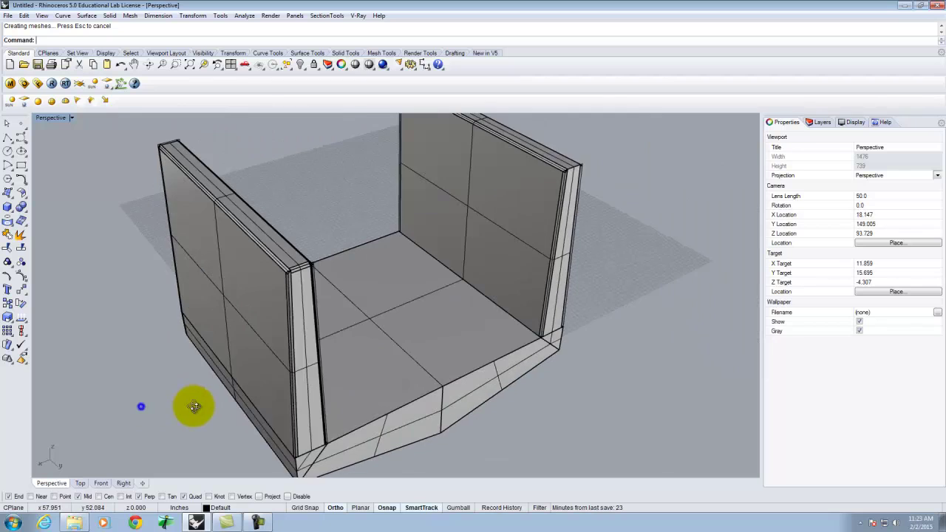
scroll(303, 475, "up", 3)
scroll(304, 474, "up", 6)
scroll(348, 289, "down", 4)
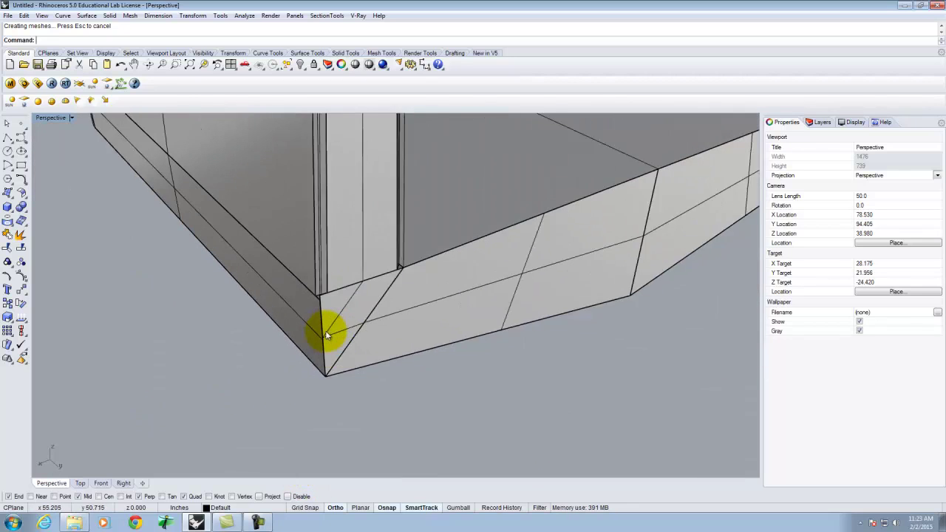
scroll(328, 333, "up", 2)
right_click(334, 302)
left_click(351, 300)
left_click(285, 303)
Chamfer the adjoining half of the rear base face against the underside with 0.5 distances
right_click_drag(263, 289, 456, 262)
right_click_drag(320, 322, 328, 268)
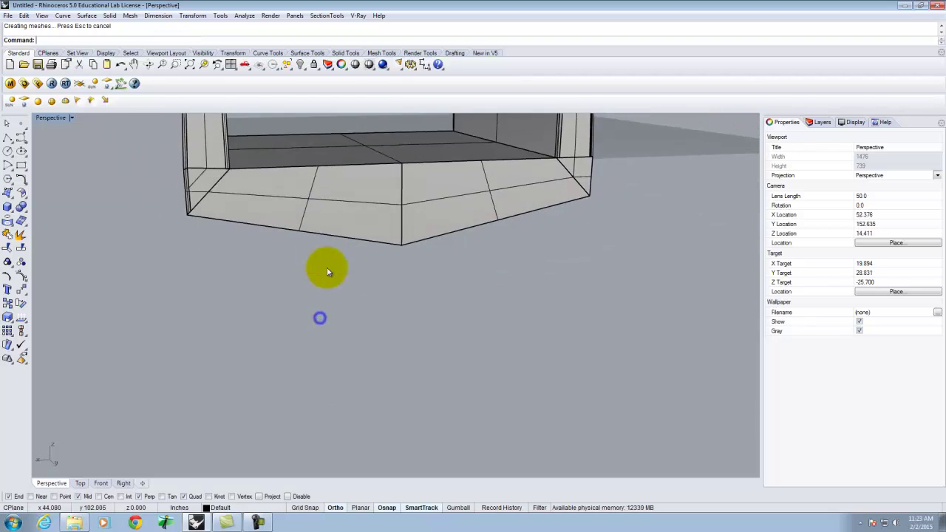
right_click_drag(333, 227, 391, 197)
scroll(390, 196, "up", 4)
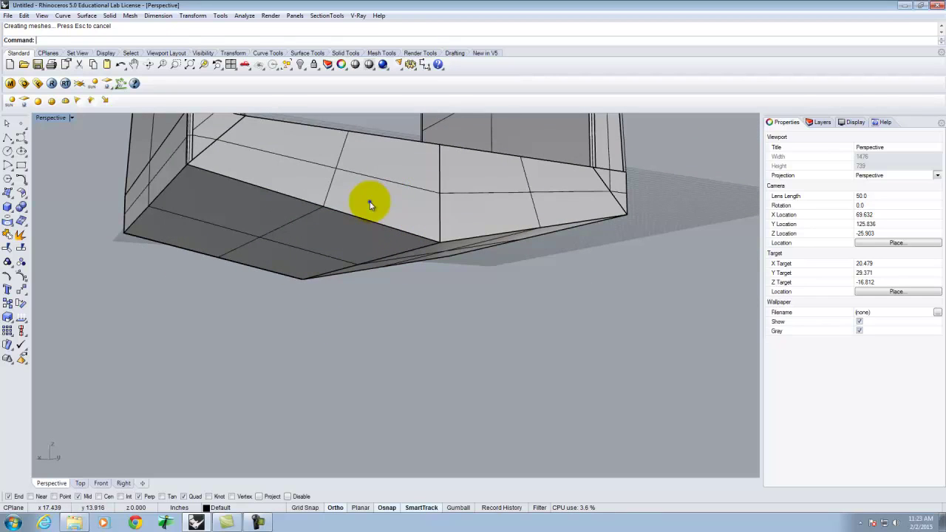
right_click(369, 204)
left_click(365, 205)
left_click(337, 224)
Chamfer the remaining half of the rear base face against its underside surface with 0.5 distances
right_click_drag(559, 194, 423, 220)
left_click(420, 224)
right_click(433, 219)
left_click(437, 221)
left_click(477, 252)
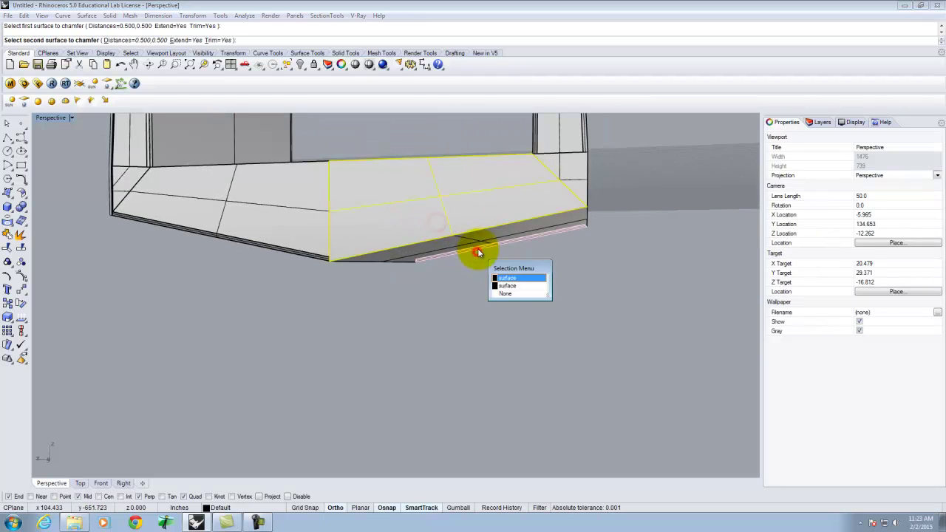
left_click(518, 285)
Chamfer the opposite lower rear corner between triangular piece and side strip, plus one more pair of adjoining surfaces, with 0.5 distances
right_click_drag(580, 240, 394, 260)
right_click(420, 230)
left_click(420, 230)
left_click(441, 235)
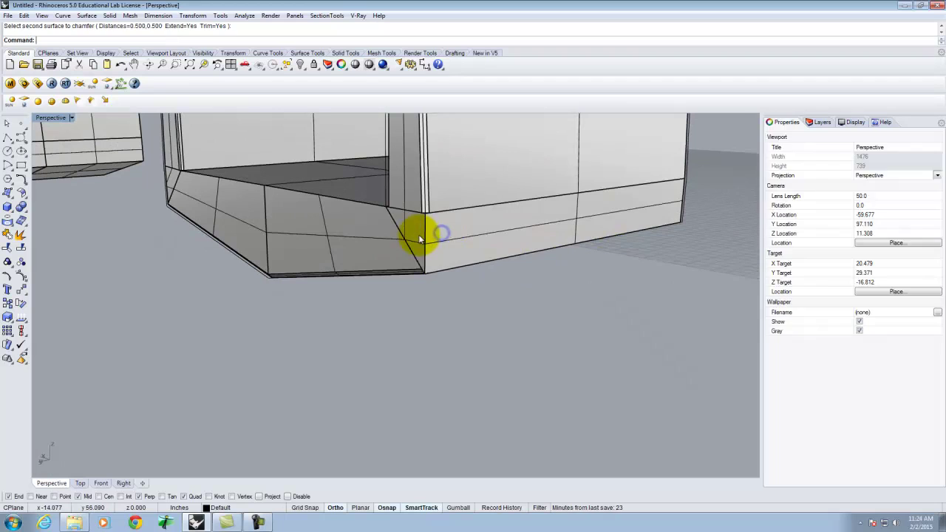
left_click(433, 232)
right_click(446, 233)
left_click(446, 234)
left_click(407, 232)
mouse_move(407, 232)
right_mouse_down()
mouse_move(478, 247)
mouse_move(465, 300)
mouse_move(424, 254)
mouse_move(370, 217)
mouse_move(390, 236)
right_mouse_up()
right_click(495, 323)
left_click(499, 333)
left_click(473, 376)
Draw a closed triangular polyline across the wall's top front corner, snapping to the three end points where the chamfer strips meet
right_click_drag(458, 338, 467, 280)
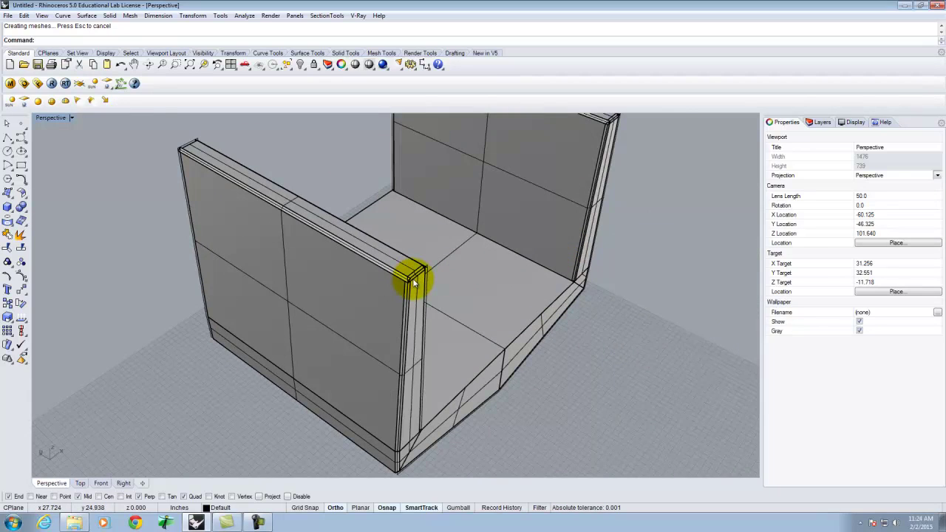
scroll(413, 278, "up", 5)
scroll(419, 280, "down", 3)
scroll(388, 270, "up", 4)
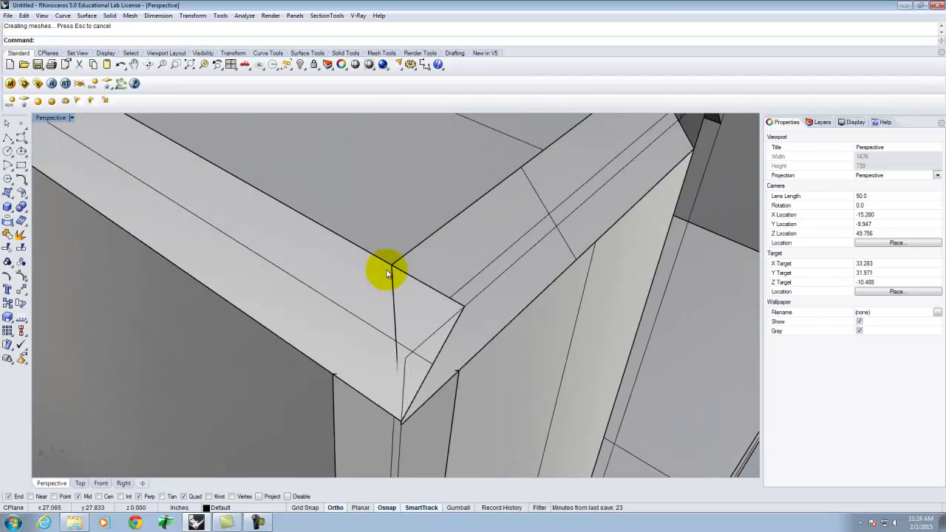
left_click(313, 289)
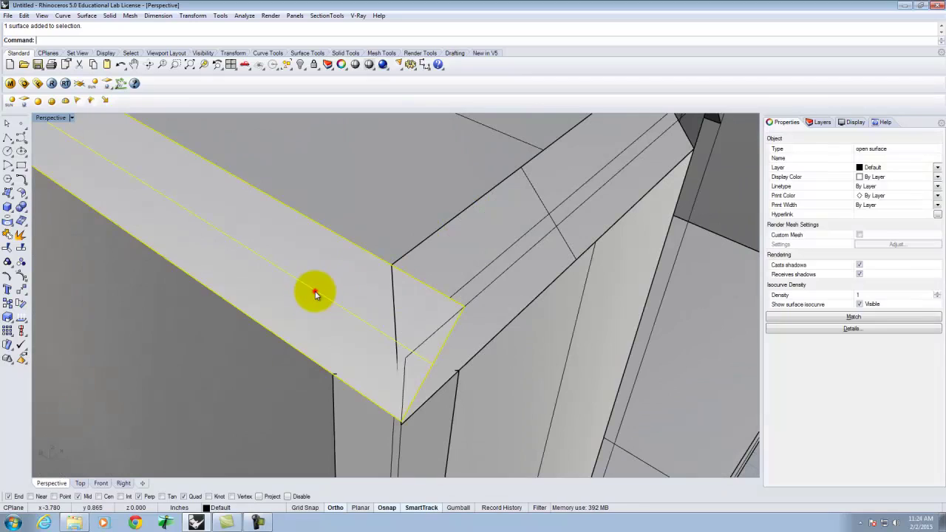
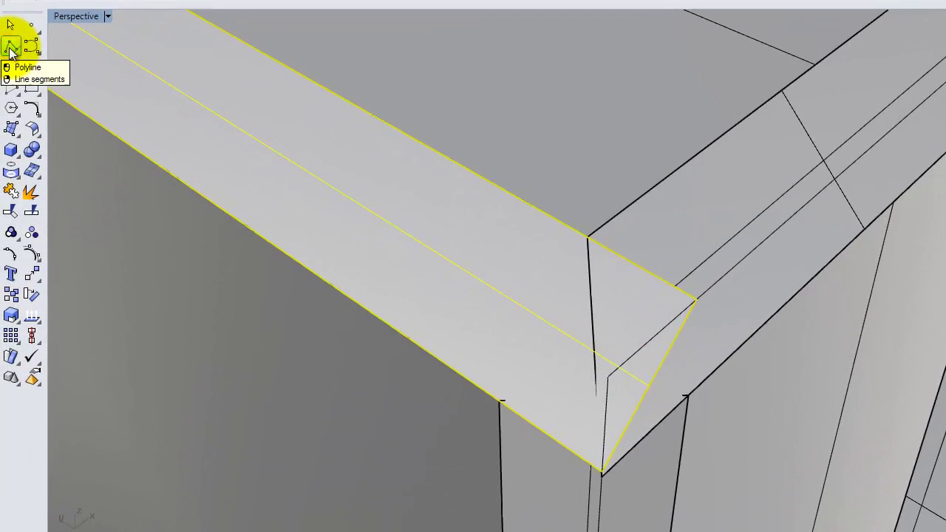
left_click(11, 48)
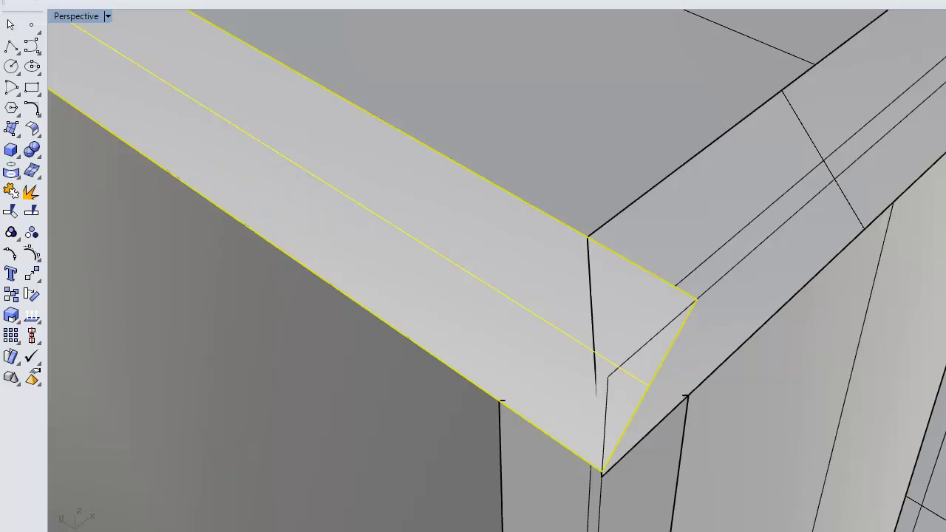
left_click(500, 400)
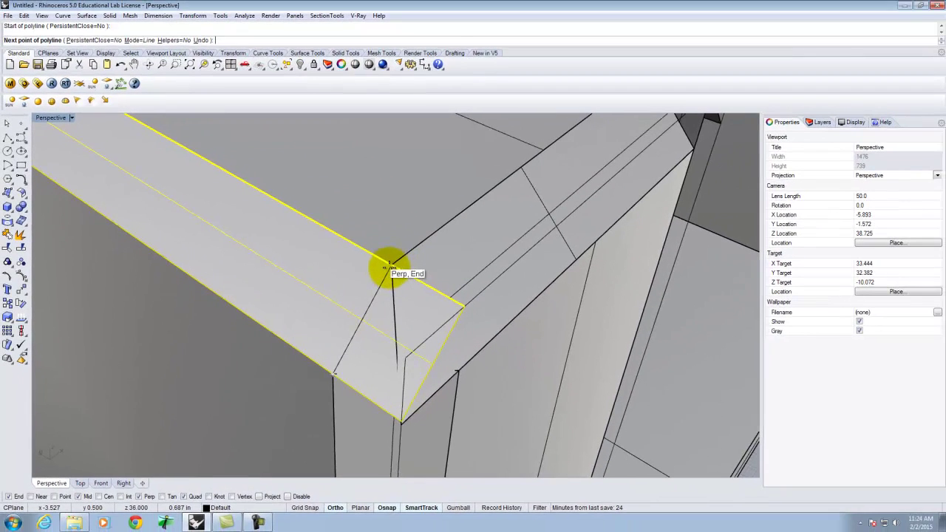
left_click(389, 265)
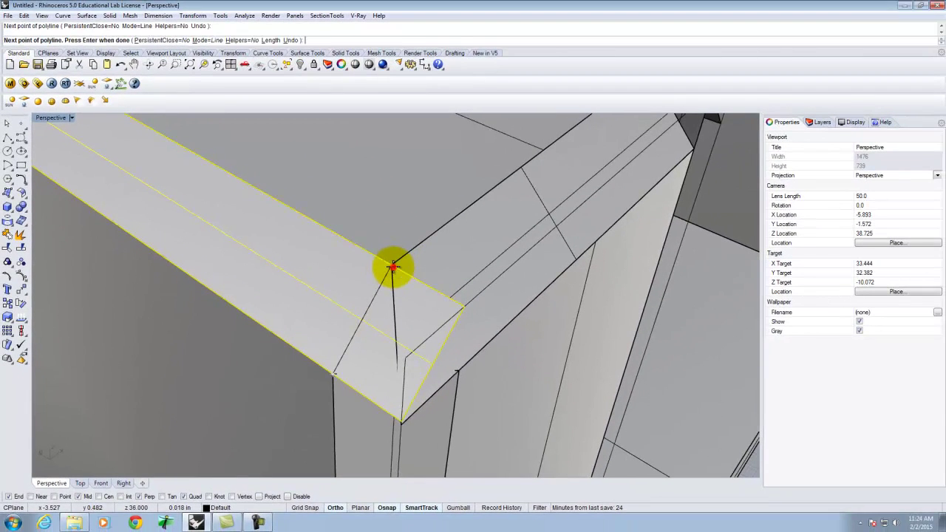
left_click(457, 369)
right_click(332, 372)
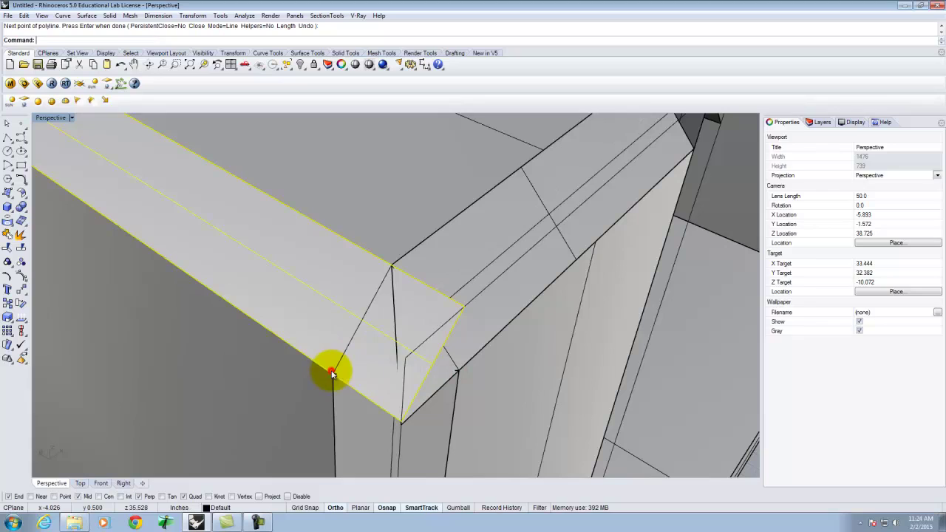
Select the closed triangular curve at the corner and zoom to it to examine the chamfer strip ends extending past it
left_click(364, 313)
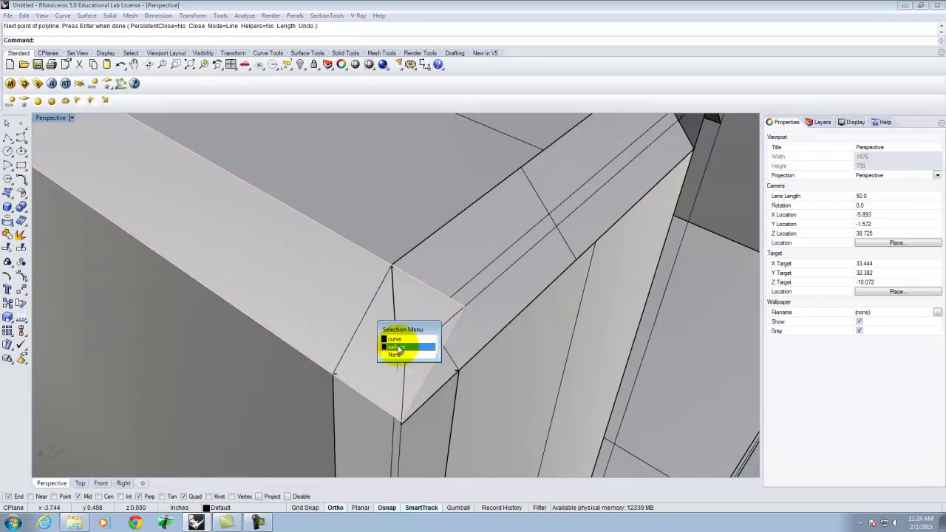
left_click(394, 338)
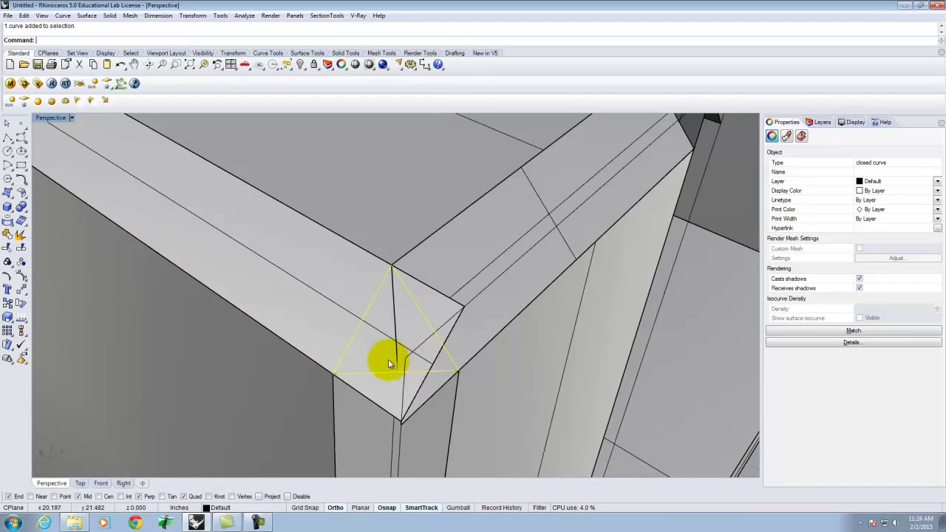
mouse_move(380, 319)
right_mouse_down()
mouse_move(412, 321)
mouse_move(379, 319)
right_mouse_up()
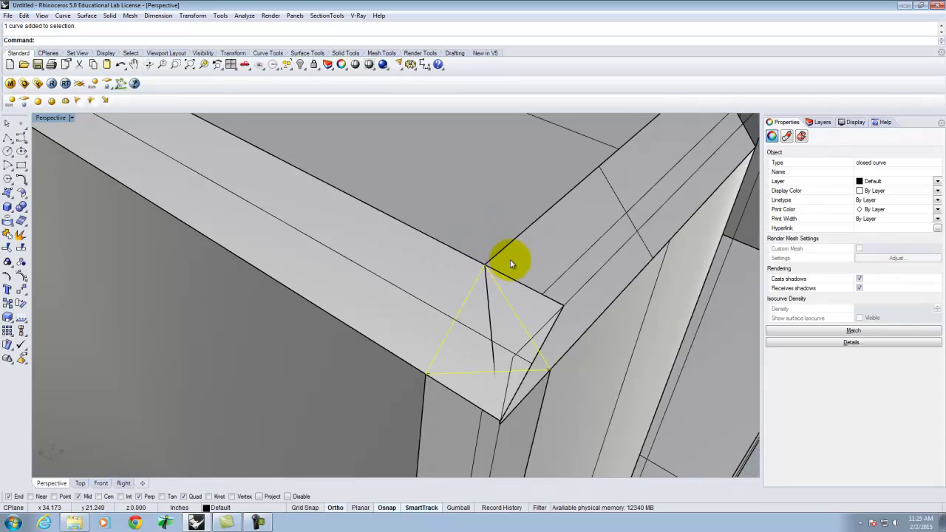
scroll(510, 264, "up", 5)
mouse_move(497, 261)
right_mouse_down()
mouse_move(517, 257)
mouse_move(502, 263)
right_mouse_up()
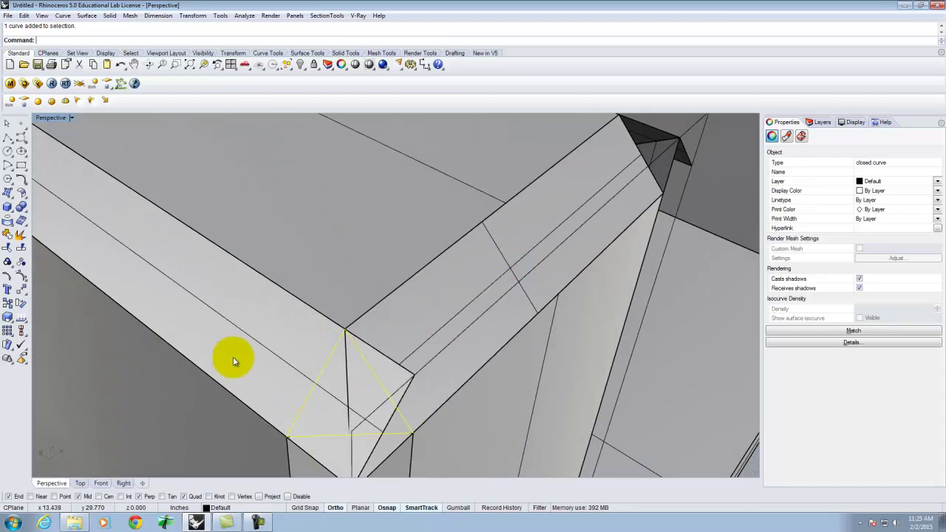
key("Return")
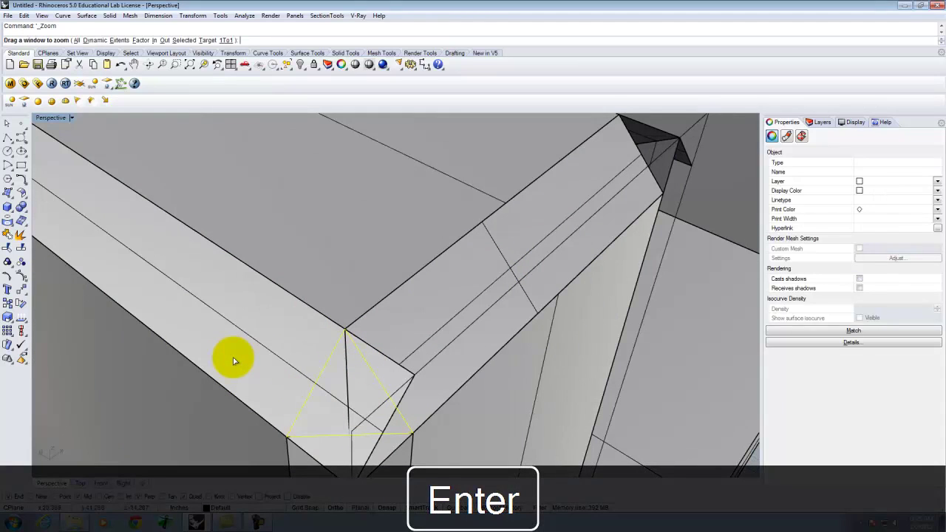
type("s")
key("Return")
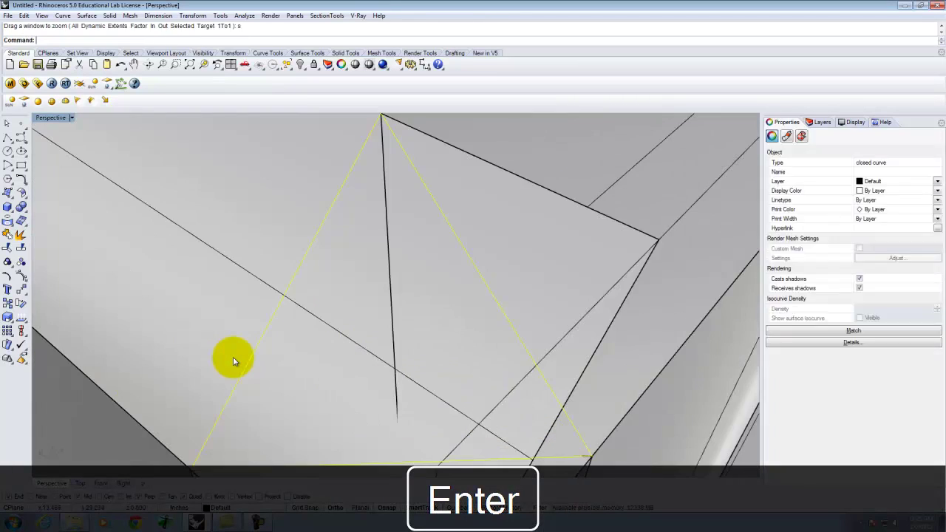
right_click_drag(585, 291, 534, 253)
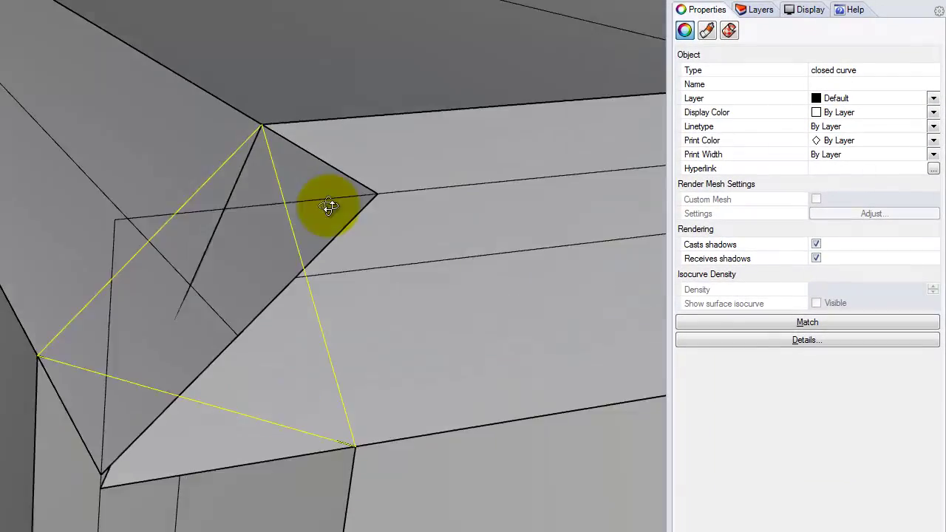
right_click_drag(329, 207, 335, 222)
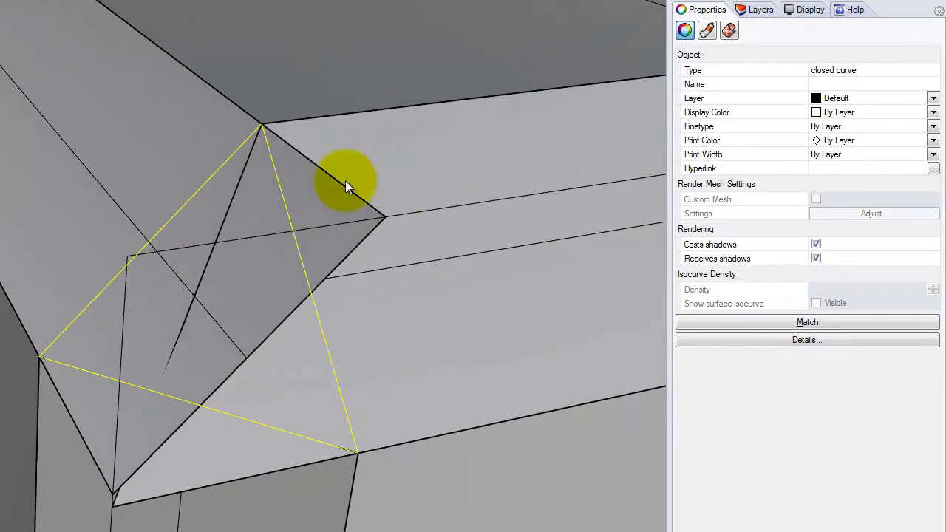
right_click_drag(331, 335, 238, 289)
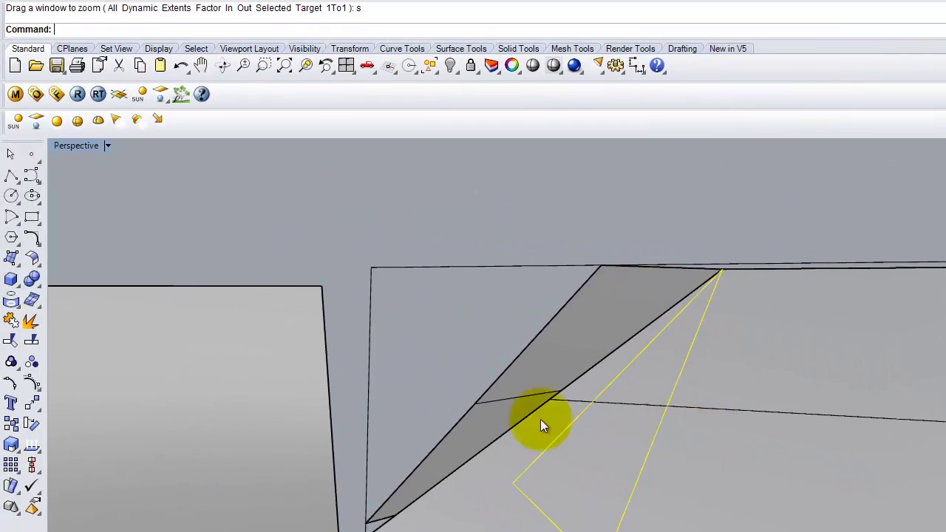
right_click_drag(41, 274, 155, 272)
right_click_drag(629, 416, 640, 439)
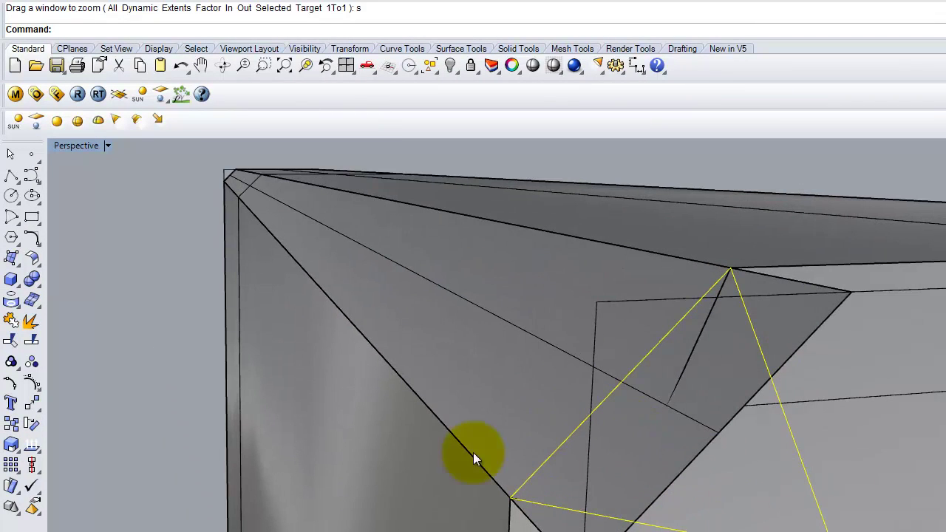
Trim away the overlapping chamfer strip ends outside the triangle at the top front corner, using the triangular curve as cutter
left_click(36, 1)
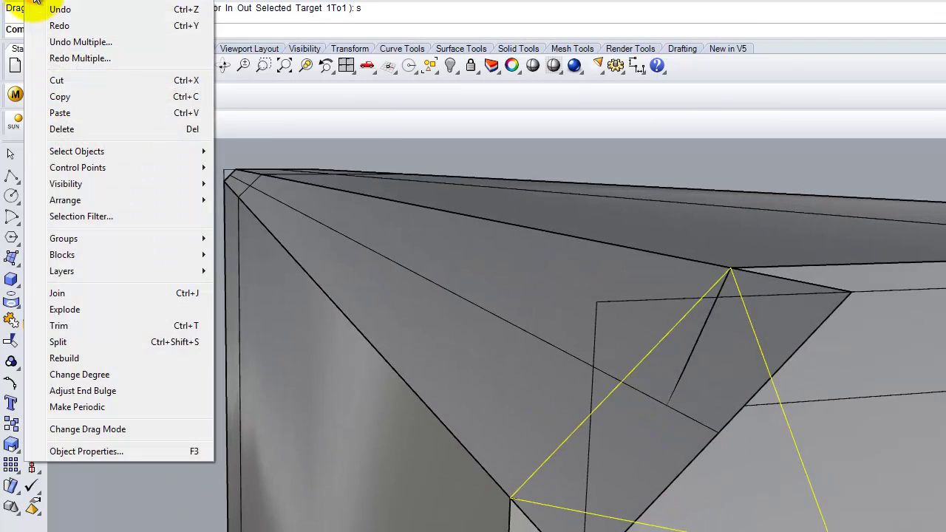
left_click(81, 325)
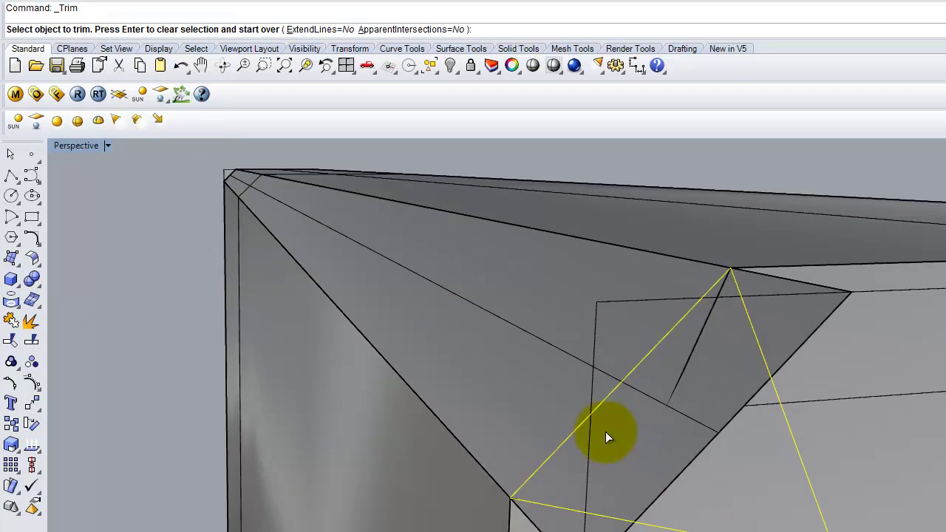
right_click_drag(606, 432, 678, 460)
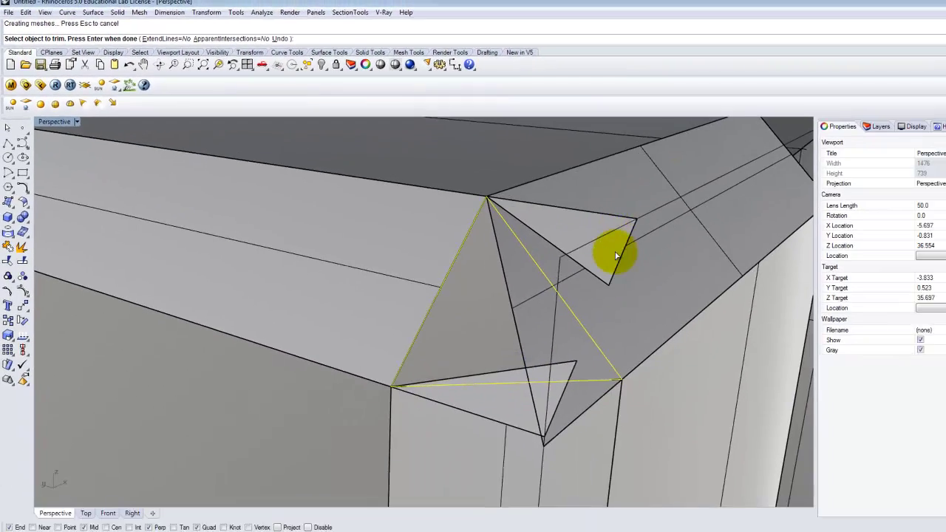
left_click(847, 356)
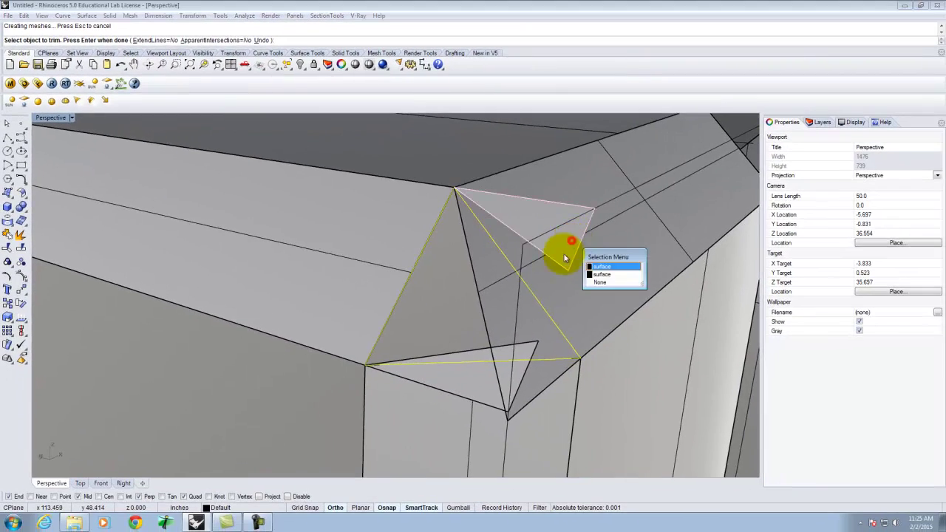
left_click(603, 268)
left_click(471, 383)
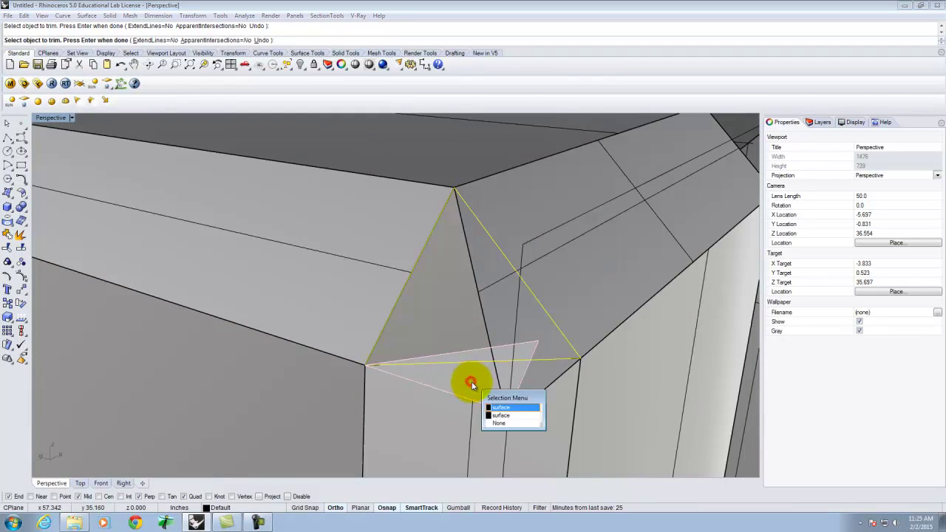
left_click(501, 407)
right_click_drag(485, 390, 436, 325)
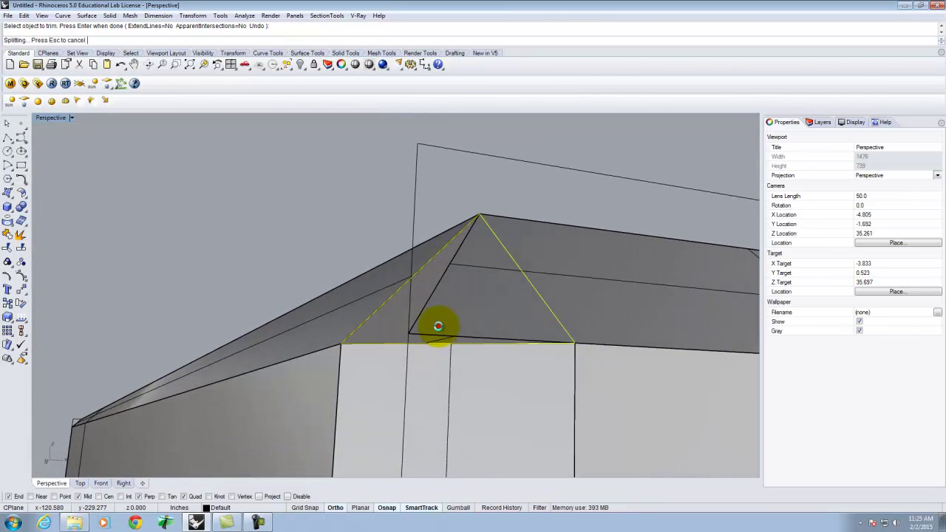
right_click_drag(467, 281, 416, 265)
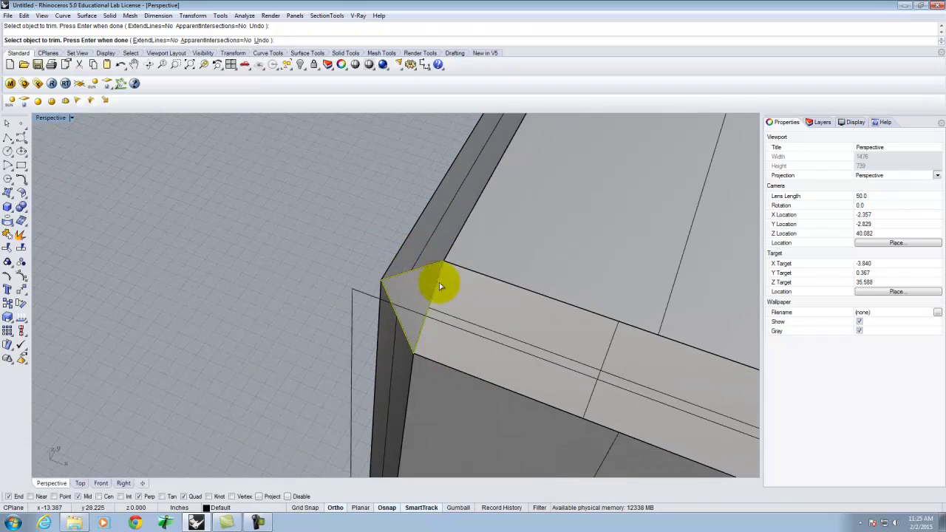
key("Return")
Fill the open triangle at the trimmed corner with a surface from three corner points, snapping to its end points
mouse_move(452, 251)
right_mouse_down()
mouse_move(412, 286)
mouse_move(447, 236)
right_mouse_up()
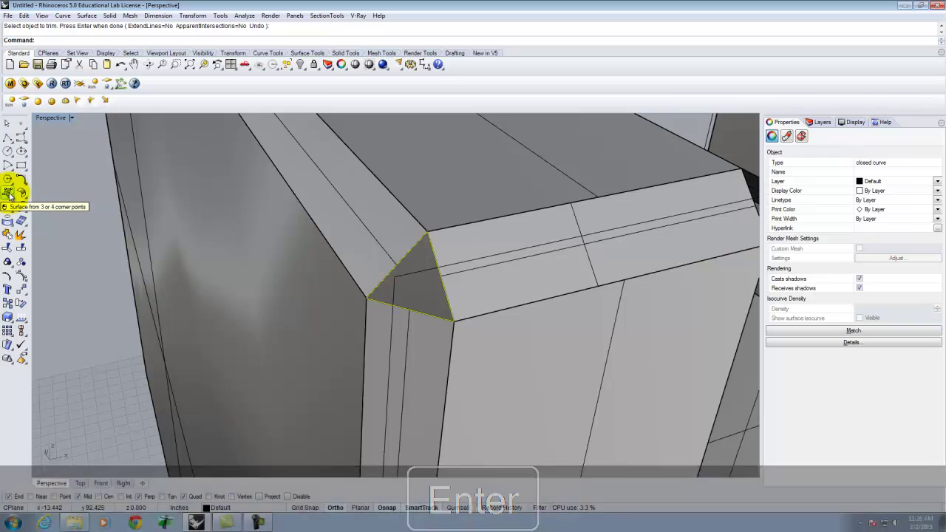
left_click(8, 195)
left_click(426, 233)
left_click(367, 298)
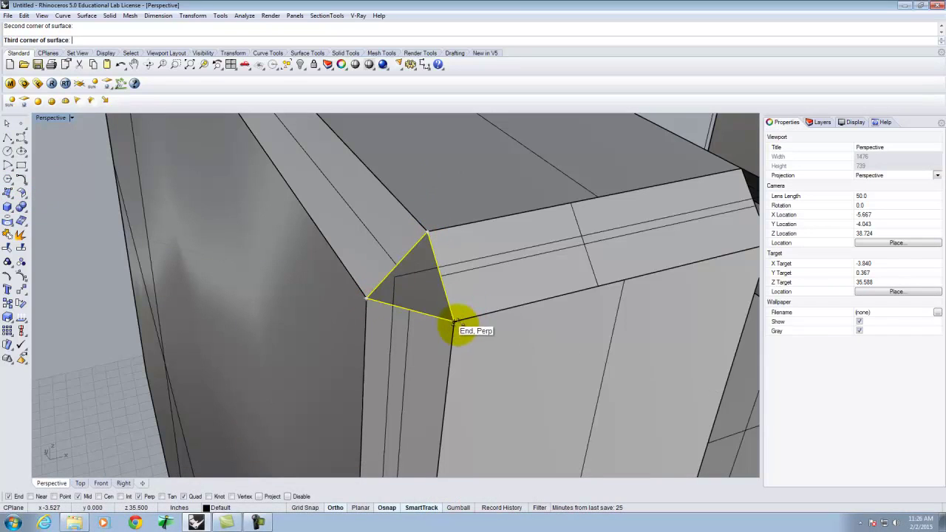
key("Return")
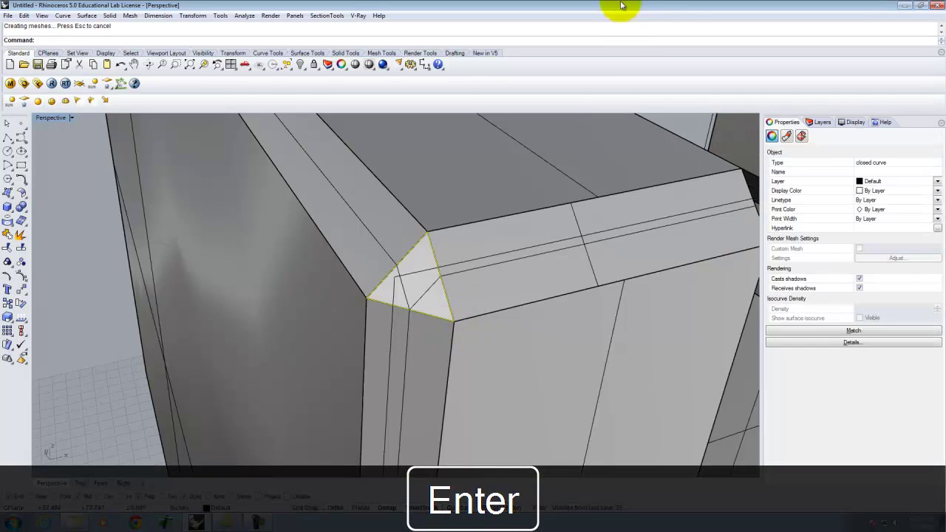
Draw a closed triangular polyline at the other top corner of the same wall end, snapping to the chamfer strips' three meeting points
right_click_drag(531, 243, 510, 242)
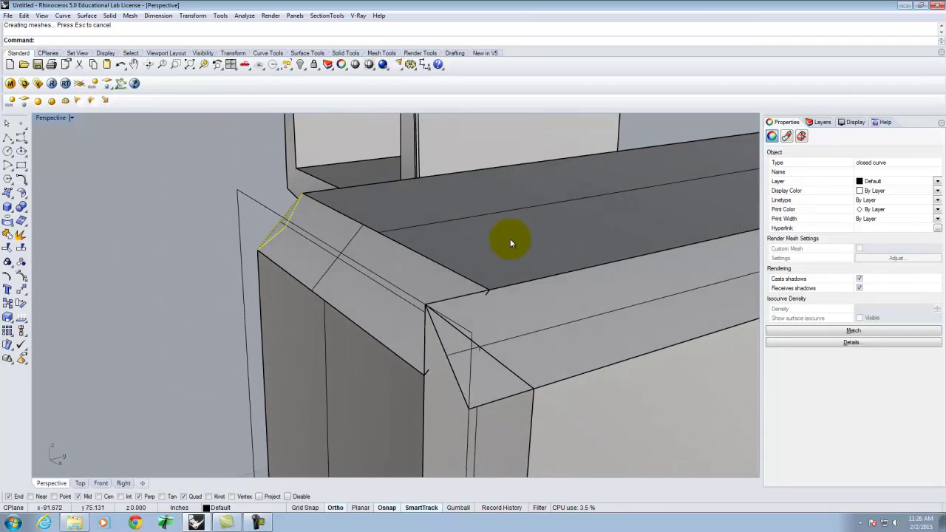
left_click(8, 138)
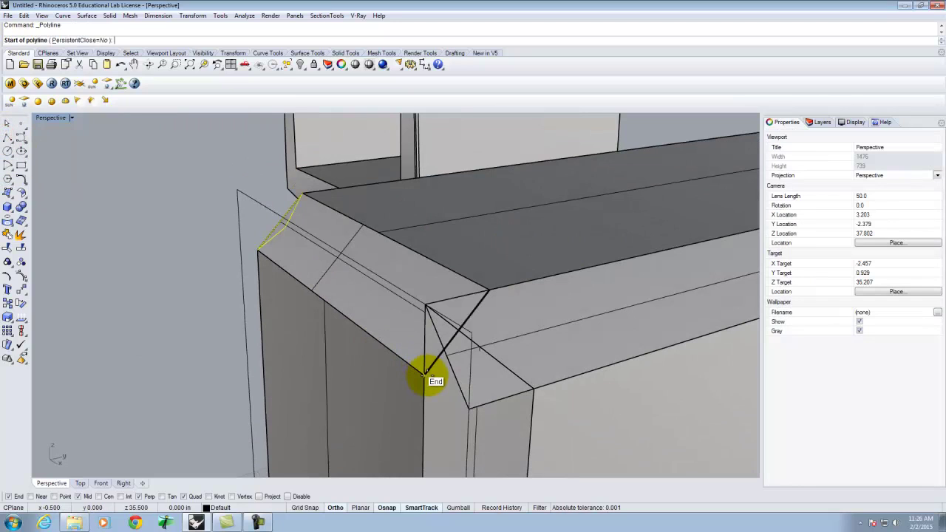
left_click(427, 372)
left_click(487, 288)
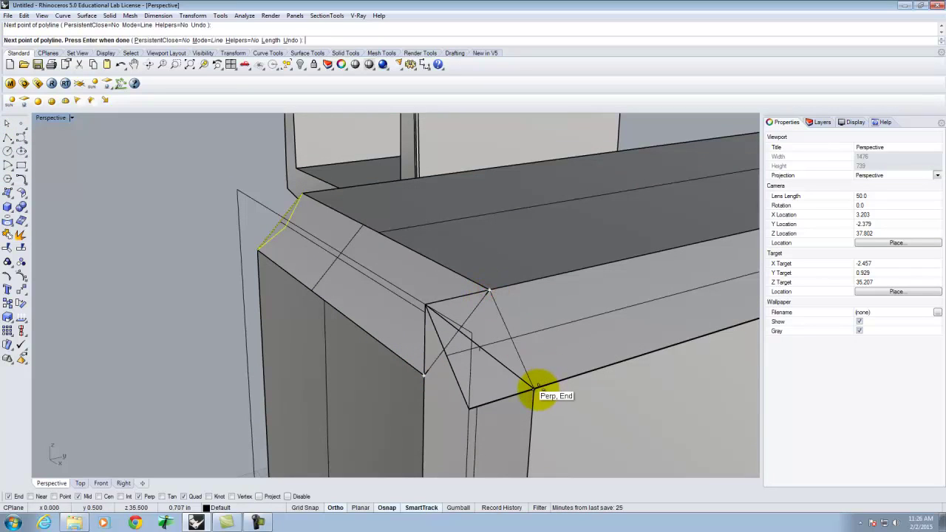
left_click(533, 386)
left_click(422, 376)
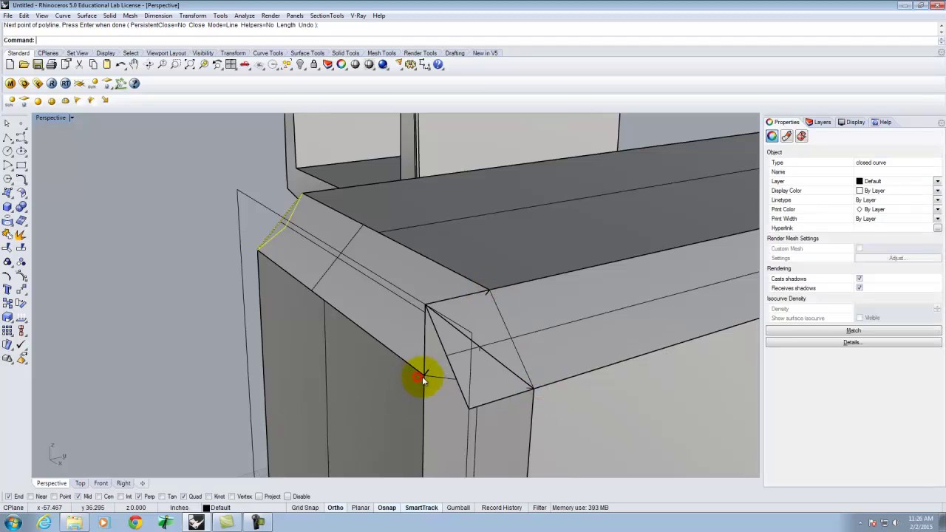
Trim the overlapping chamfer strip ends at this second corner, using the new triangular curve as cutting object
left_click(506, 326)
left_click(537, 348)
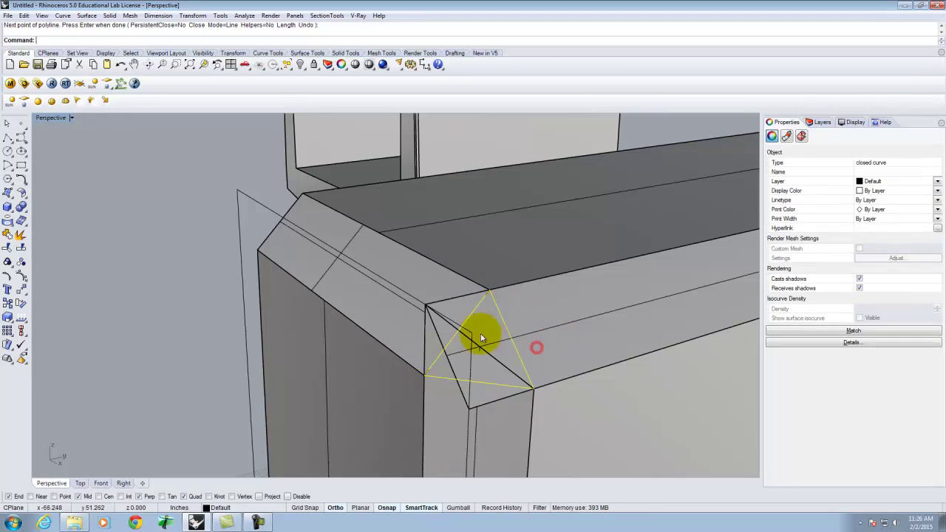
left_click(24, 15)
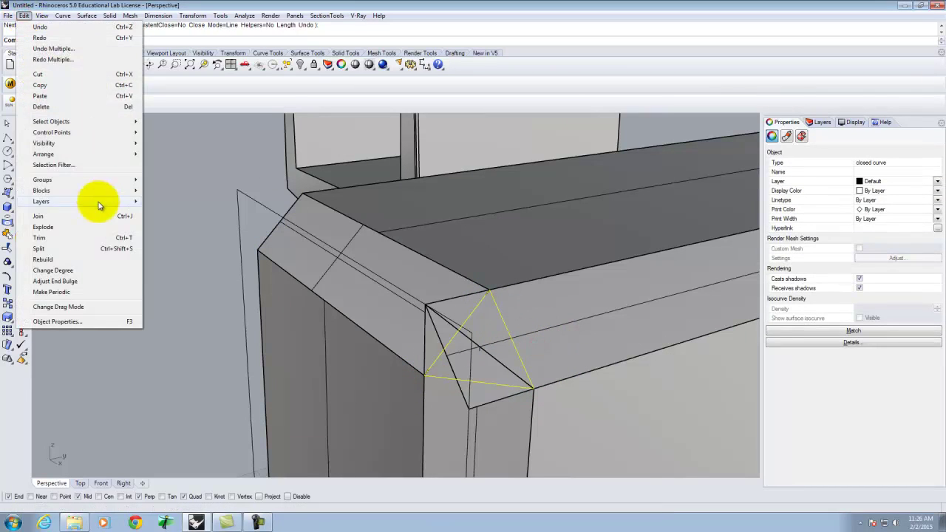
left_click(78, 240)
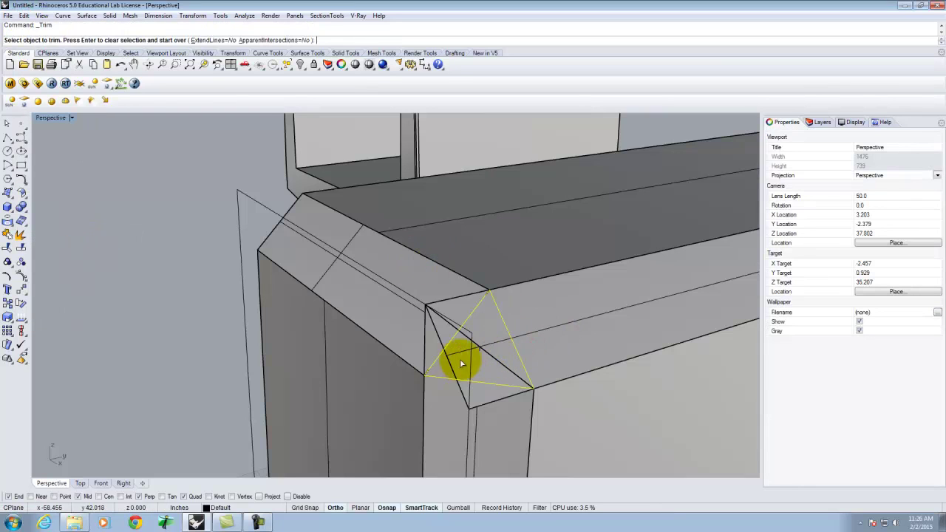
left_click(476, 399)
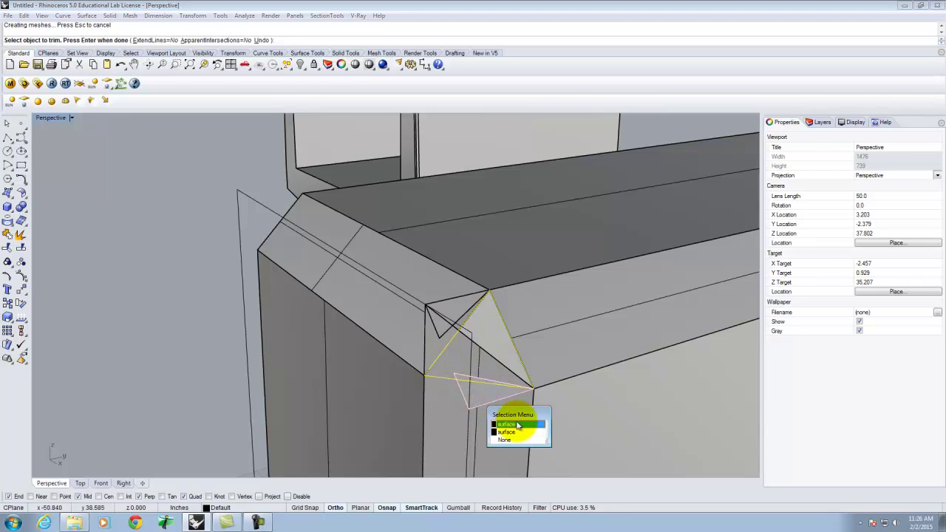
left_click(516, 425)
left_click(439, 329)
left_click(471, 353)
left_click(435, 337)
left_click(465, 361)
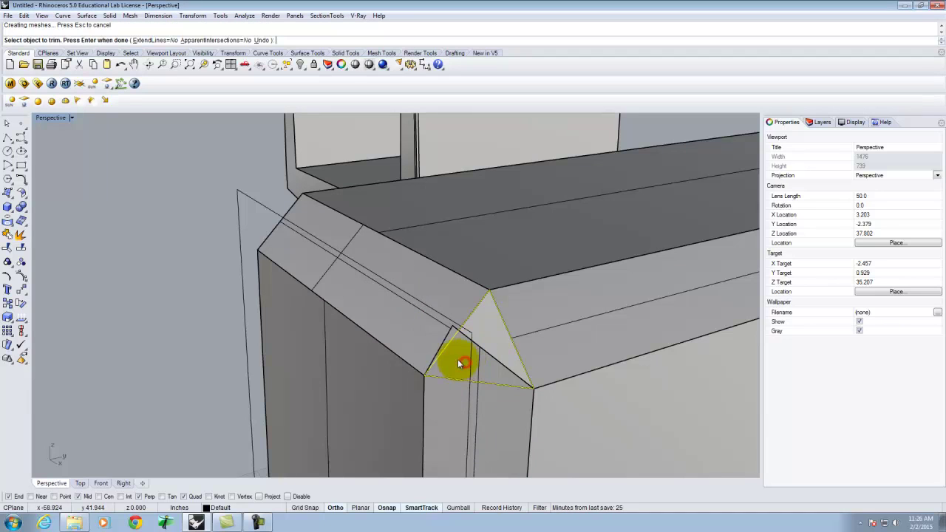
right_click_drag(457, 353, 490, 365)
key("Return")
key("Return")
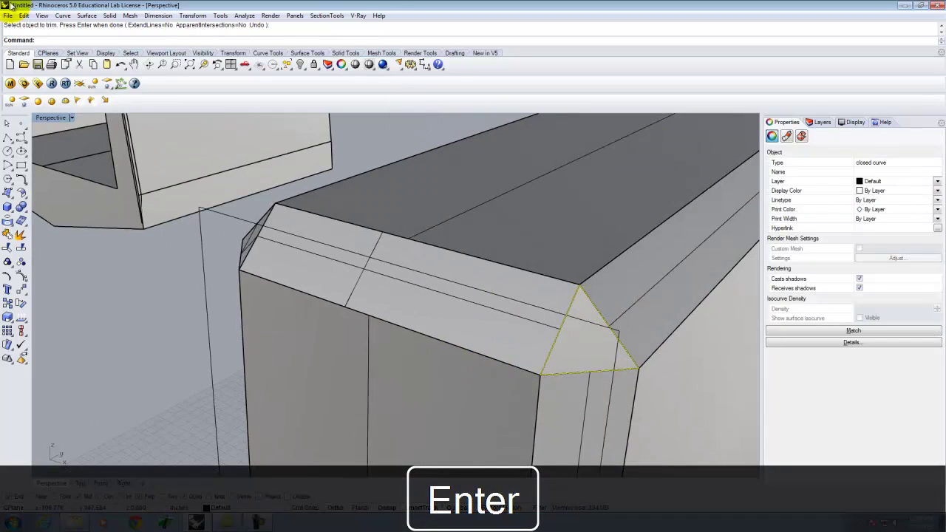
Fill the second corner's triangular curve with a Patch surface, using sample point spacing 1 and 2 spans in U and V
left_click(86, 16)
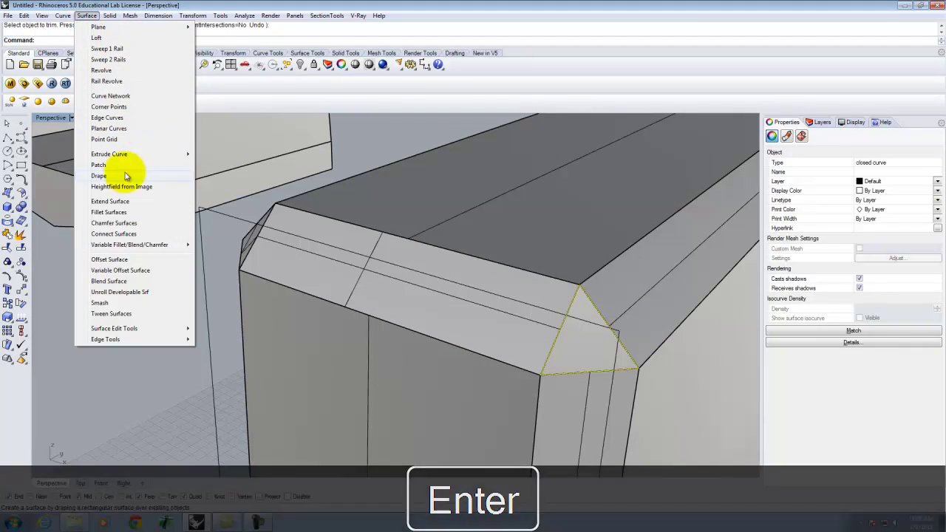
left_click(126, 164)
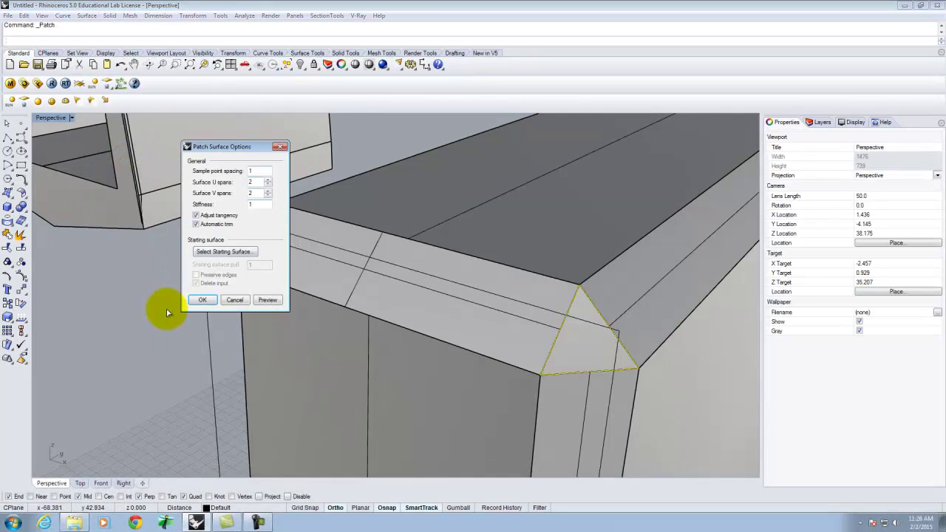
left_click(198, 302)
Draw a line at the wall's opposite end from the crossing point of the overlapping chamfer strips to the top surface's corner
scroll(297, 221, "down", 5)
right_click_drag(543, 299, 404, 326)
scroll(416, 323, "up", 5)
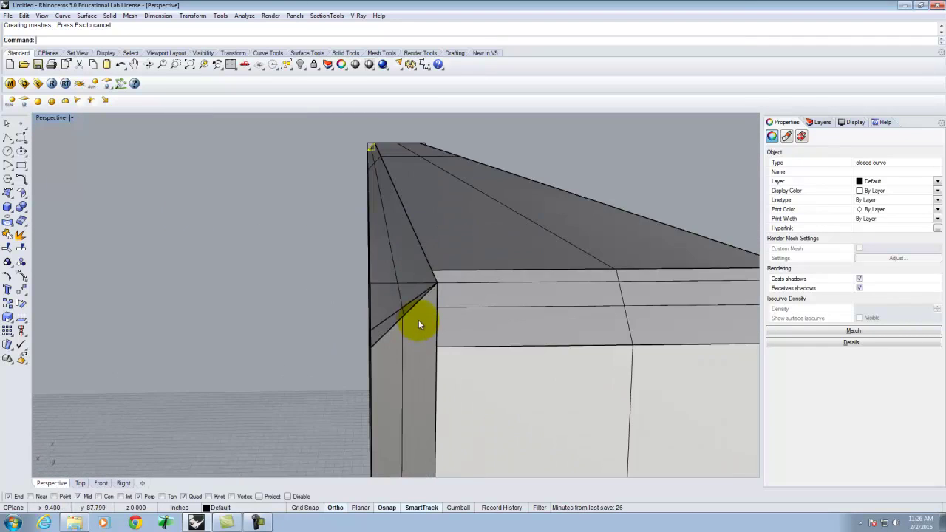
right_click_drag(410, 280, 418, 282)
scroll(386, 259, "down", 5)
scroll(436, 272, "up", 4)
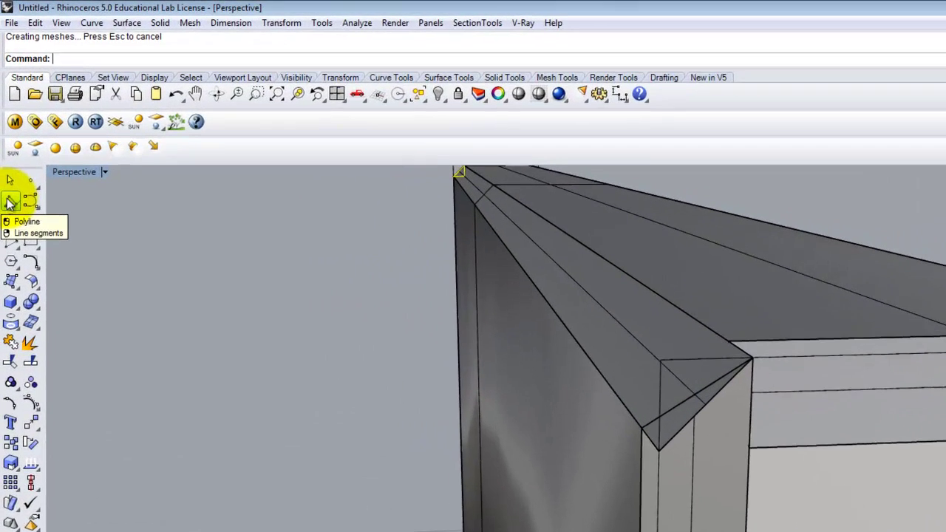
left_click(9, 207)
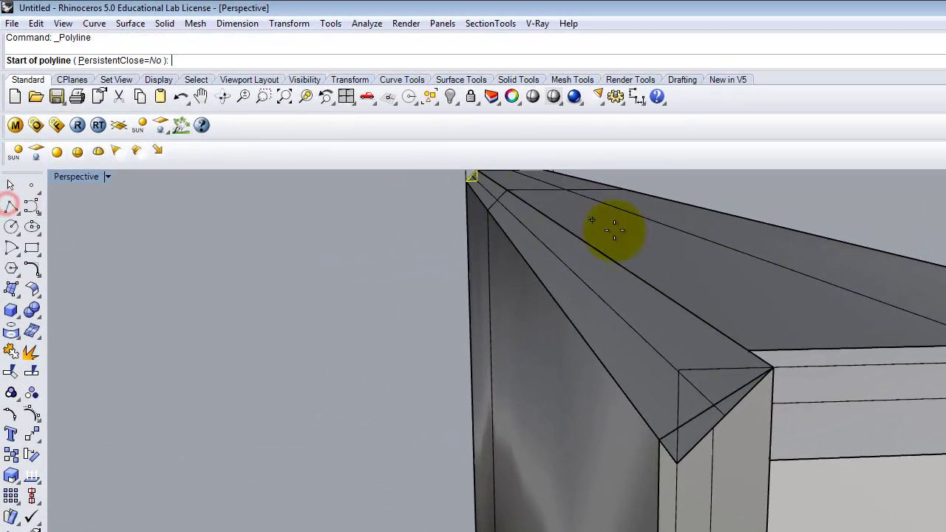
left_click(711, 403)
left_click(748, 347)
key("Return")
key("Return")
Draw two more lines from the same crossing point to the end chamfer's lower corner and the side chamfer's lower corner
left_click(713, 405)
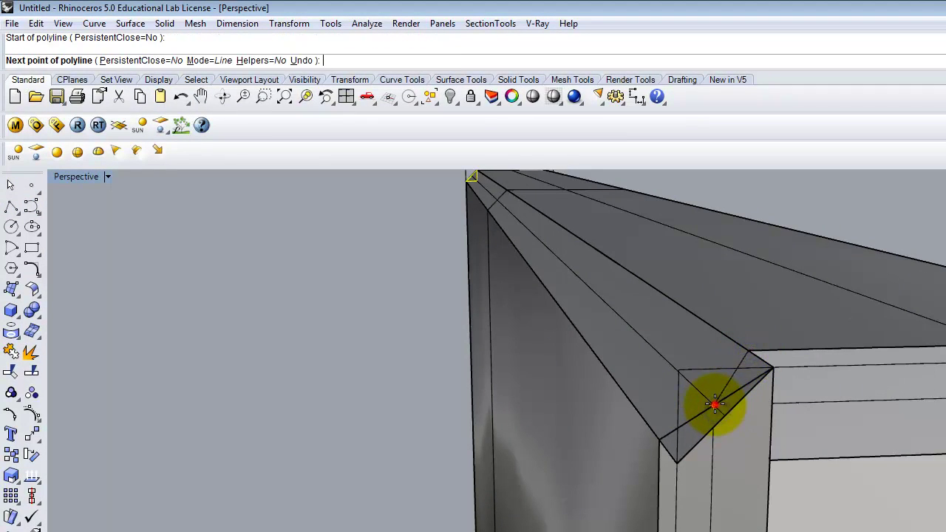
left_click(778, 458)
right_click(778, 459)
right_click(709, 407)
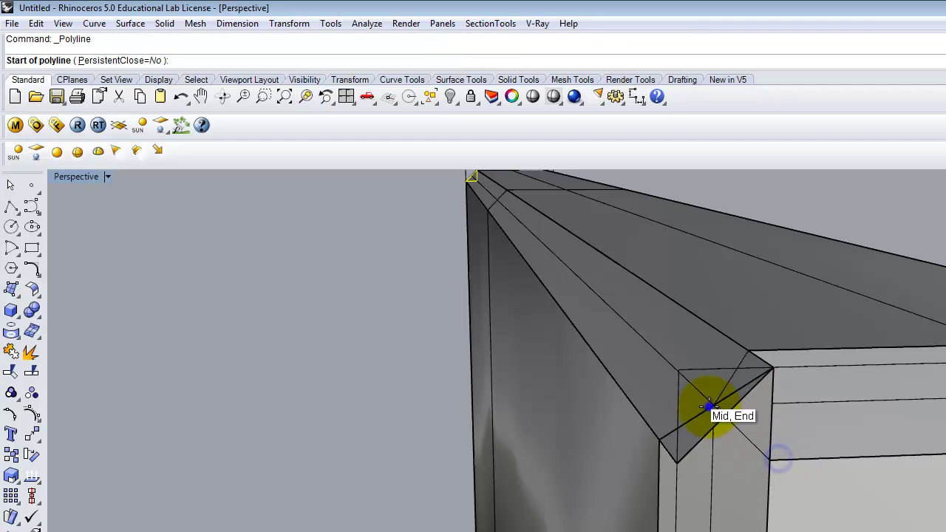
left_click(710, 405)
left_click(652, 439)
right_click(739, 449)
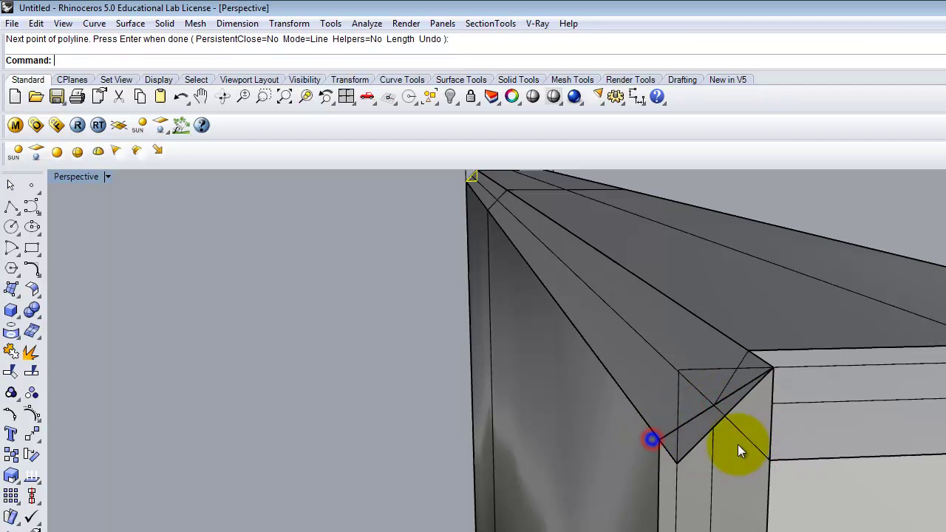
Trim the overlapping chamfer strip ends at this corner, using the three new lines as cutting objects
mouse_move(655, 436)
right_mouse_down()
mouse_move(667, 438)
mouse_move(656, 432)
right_mouse_up()
right_click_drag(714, 427, 694, 422)
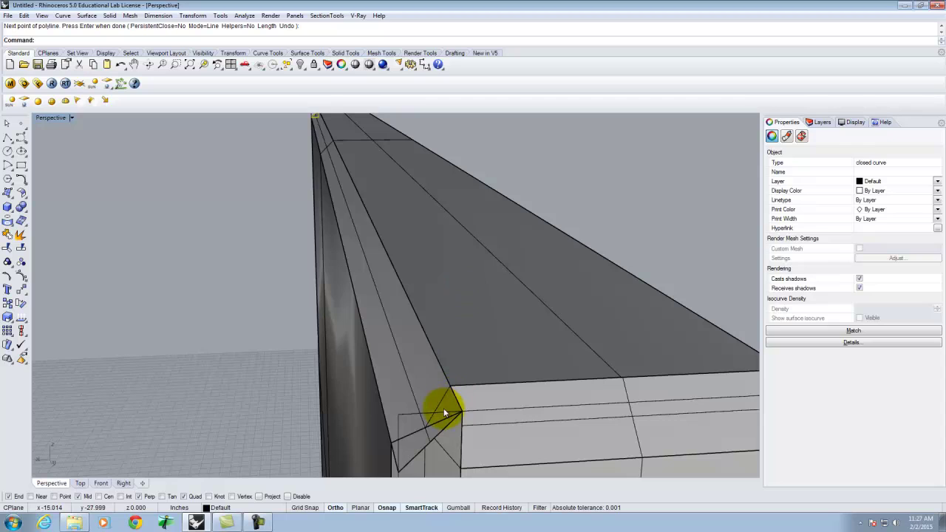
left_click(439, 404)
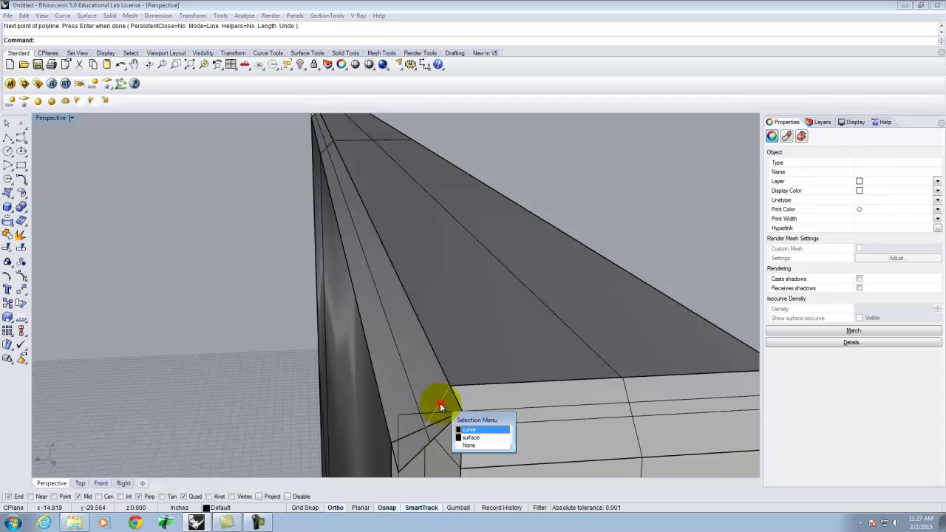
left_click(475, 430)
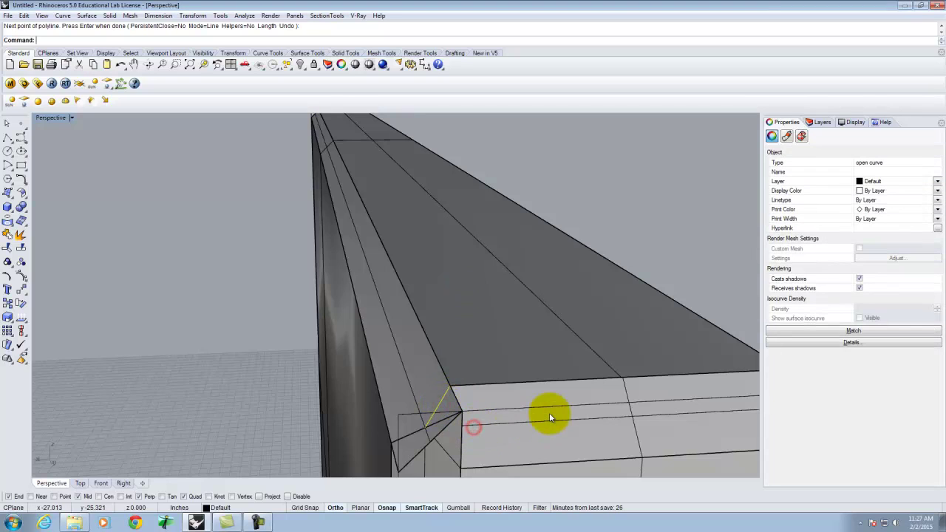
key("Return")
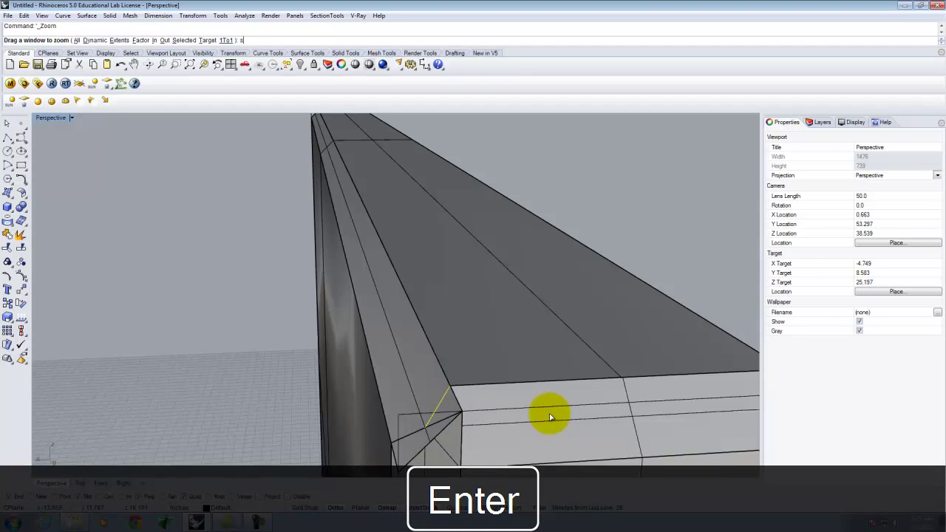
key("Return")
scroll(523, 383, "down", 9)
right_click_drag(416, 369, 479, 371)
scroll(457, 307, "down", 7)
scroll(463, 338, "up", 4)
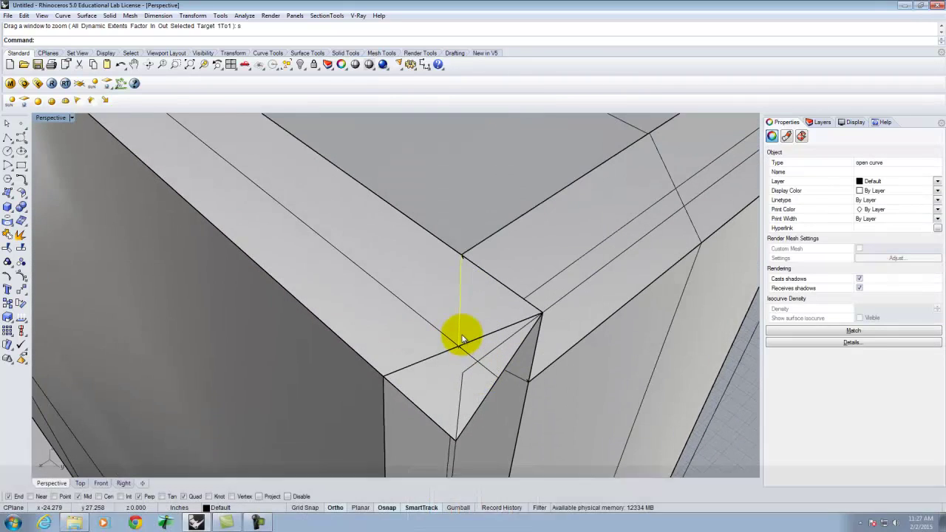
left_click(445, 355, "shift")
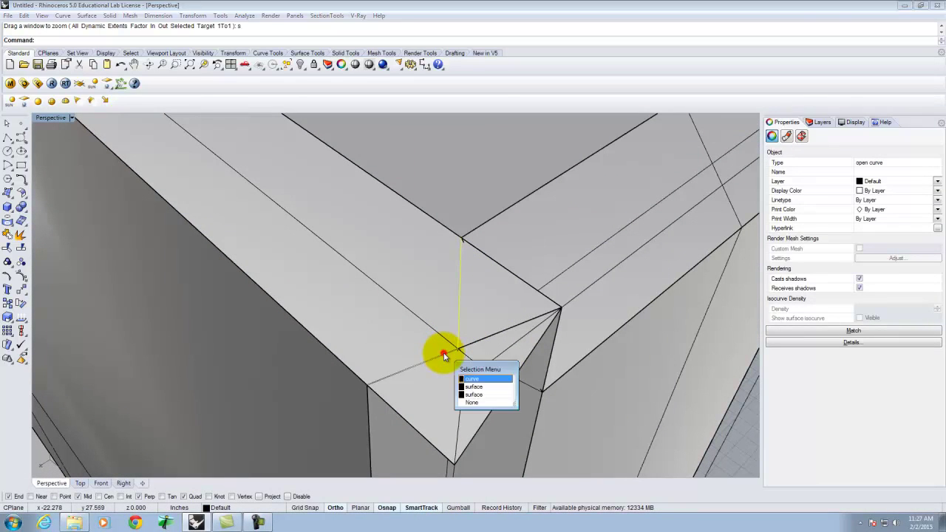
left_click(476, 379)
left_click(534, 389, "shift")
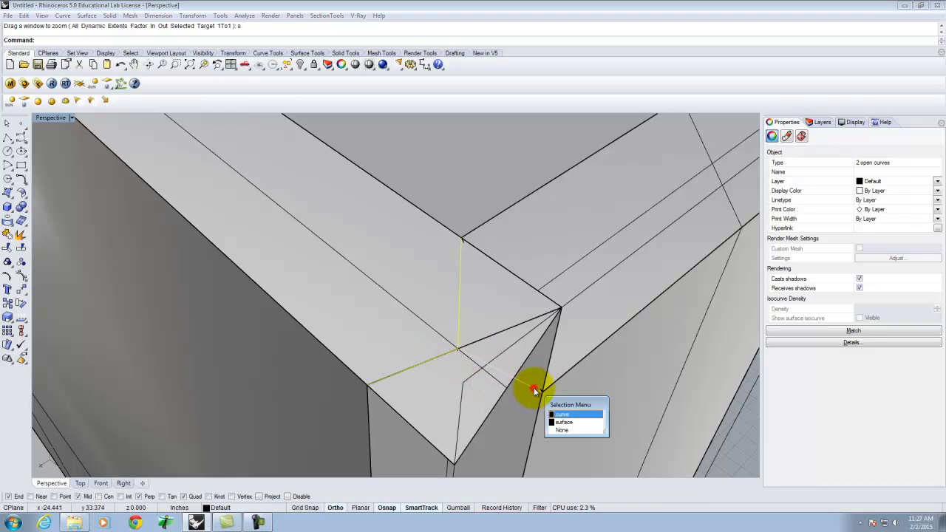
left_click(562, 415)
right_click_drag(559, 386, 553, 333)
type("m")
key("Return")
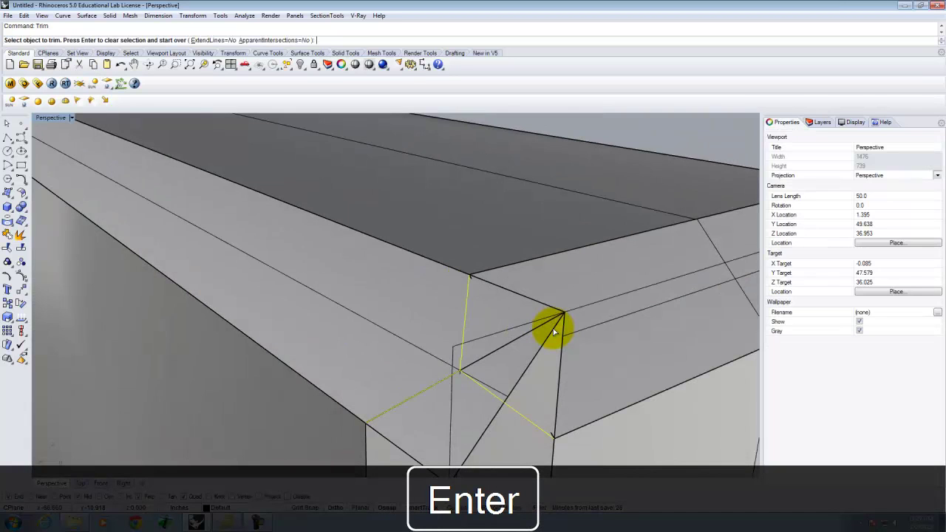
left_click(517, 341)
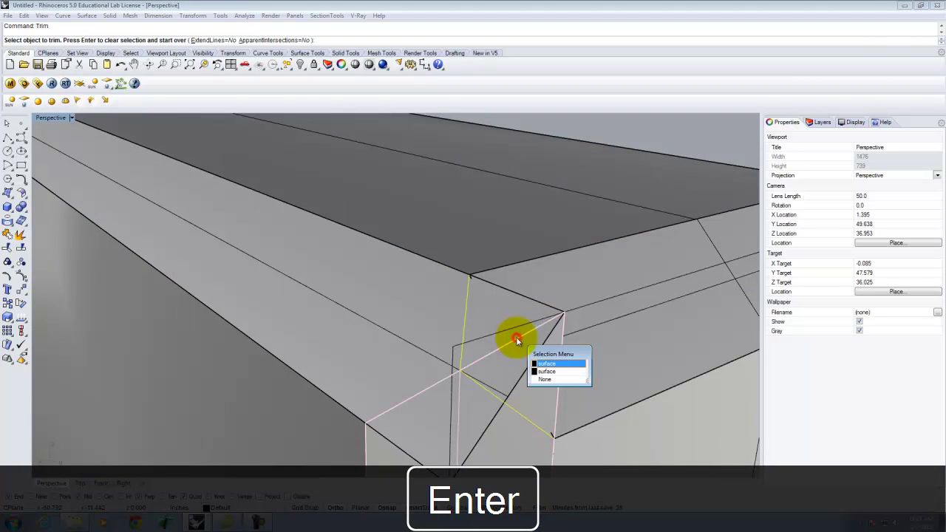
left_click(562, 365)
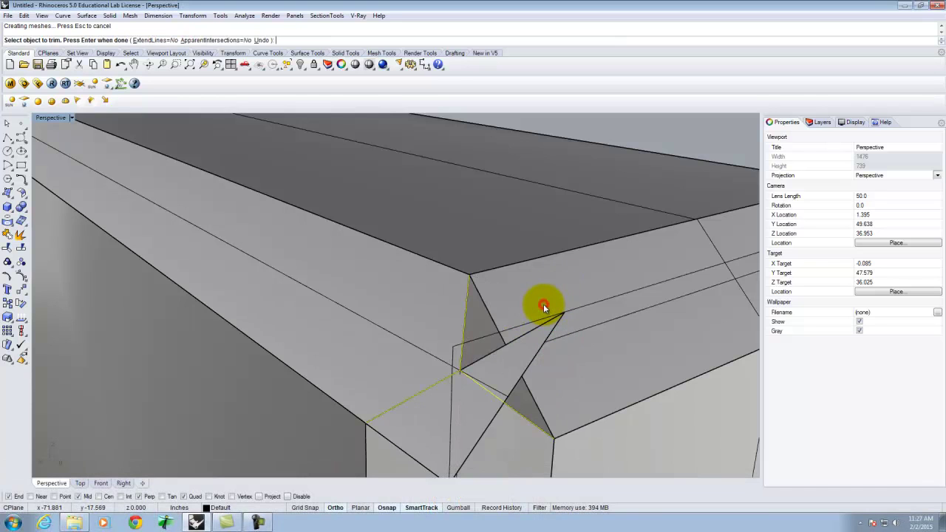
left_click(541, 342)
right_click_drag(543, 343, 473, 393)
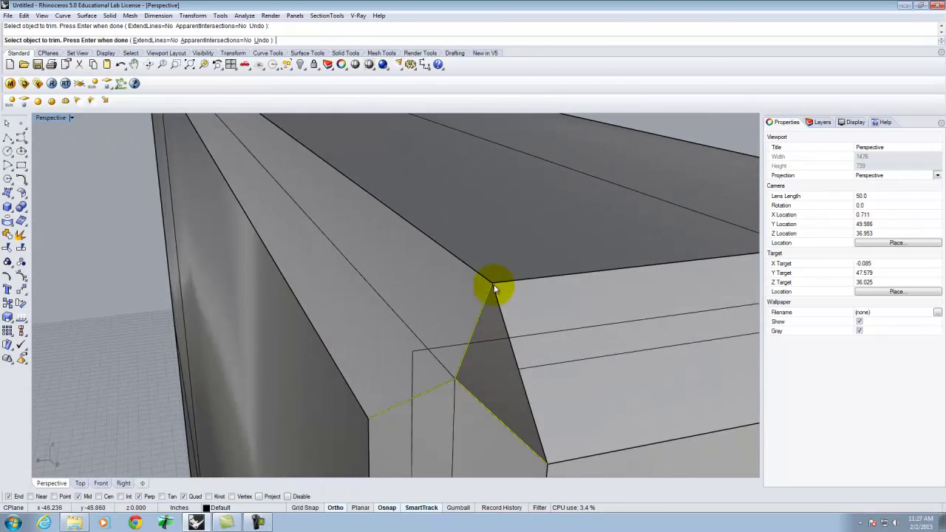
left_click(501, 340)
key("Return")
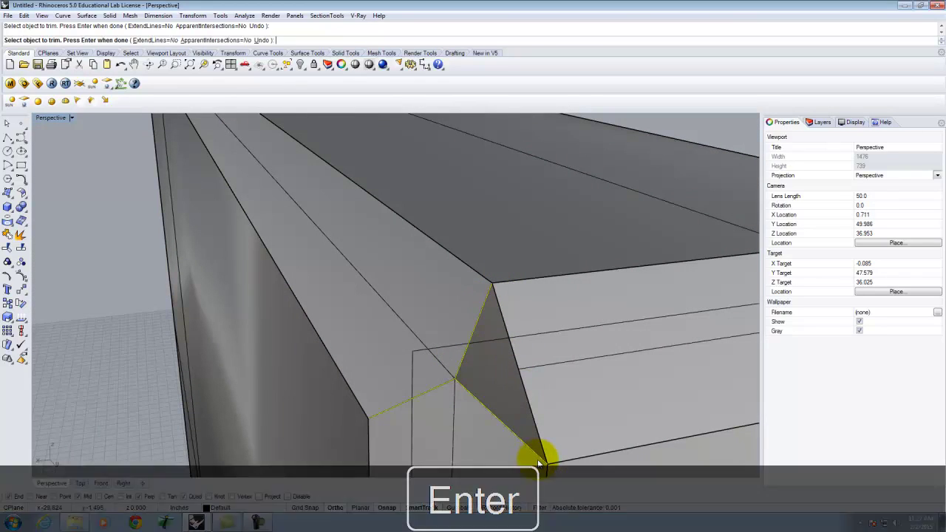
Fill the open triangle at the trimmed corner with a surface from three corner points, snapped to its end points
left_click(10, 183)
left_click(454, 381)
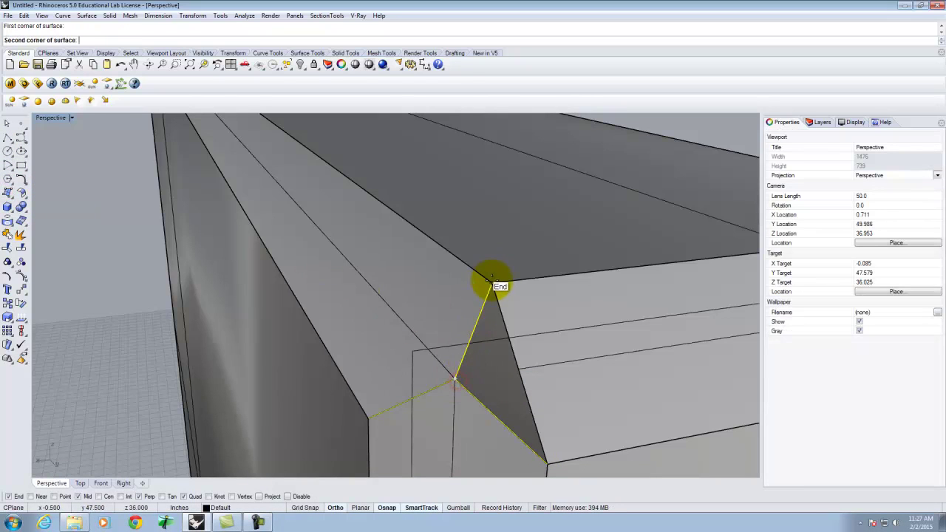
left_click(539, 459)
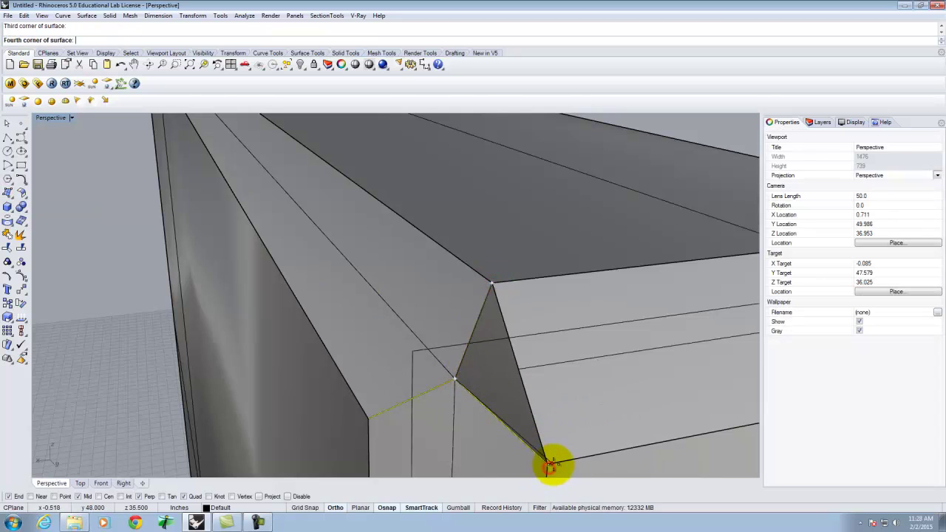
key("Return")
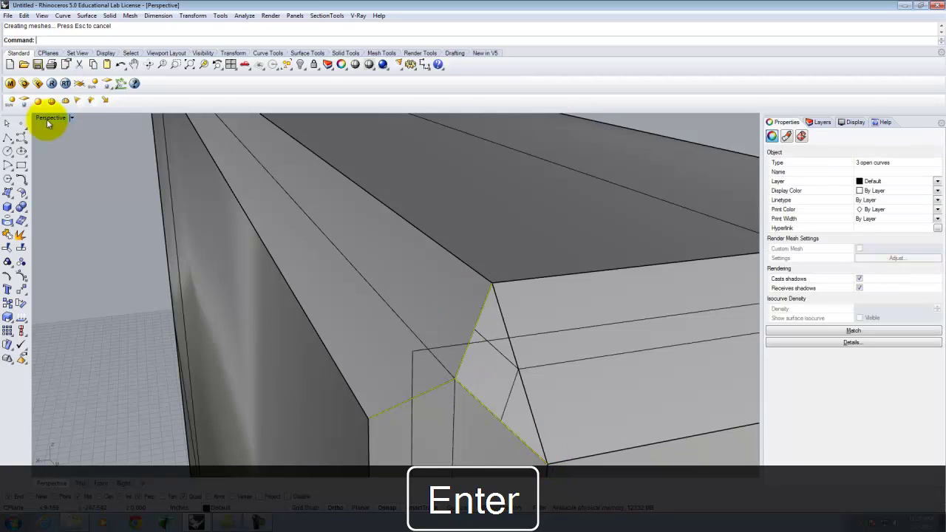
Draw three lines at the other top corner of this wall end, from the chamfers' crossing point to the three surrounding chamfer corners
right_click_drag(88, 207, 440, 336)
right_click_drag(340, 309, 427, 245)
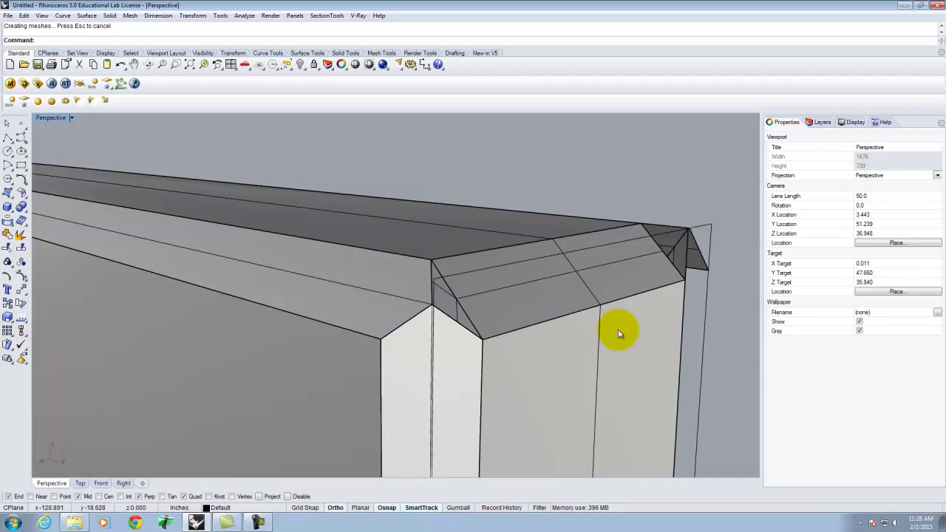
right_click_drag(608, 332, 407, 306)
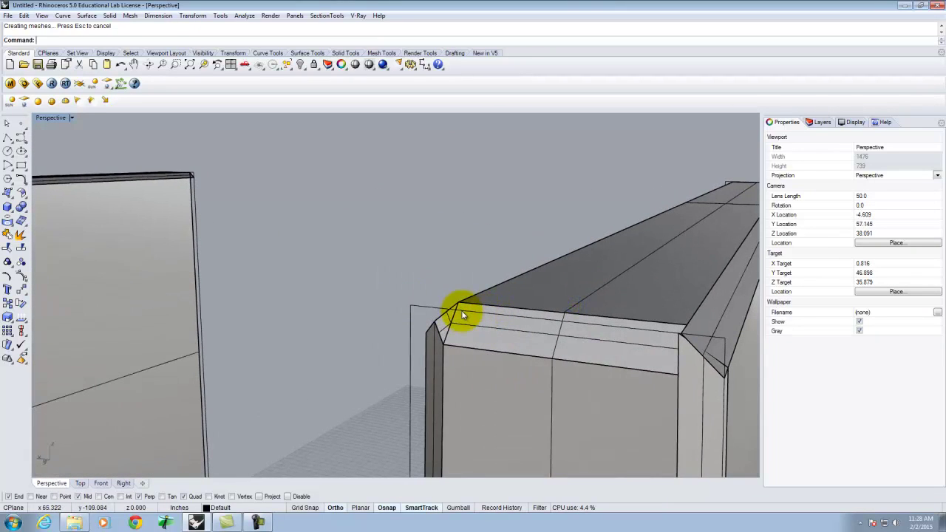
right_click_drag(555, 313, 427, 273)
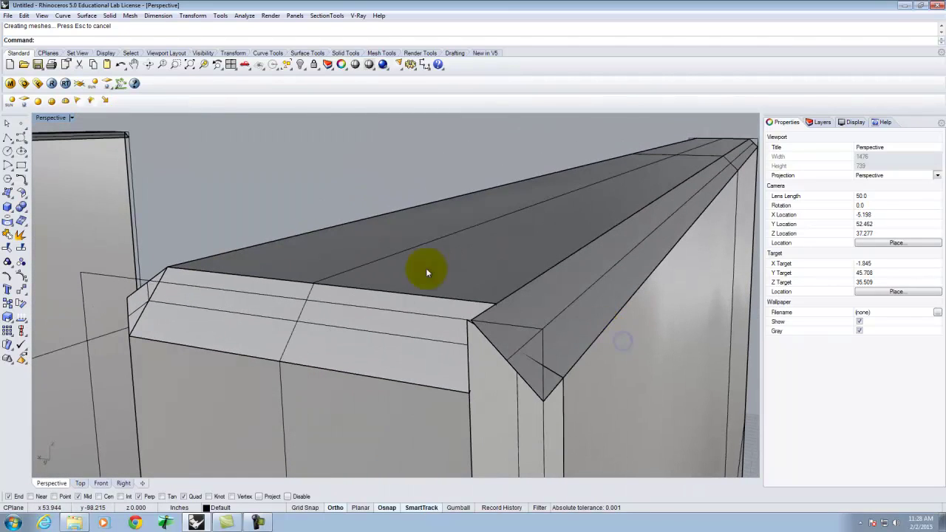
left_click(8, 139)
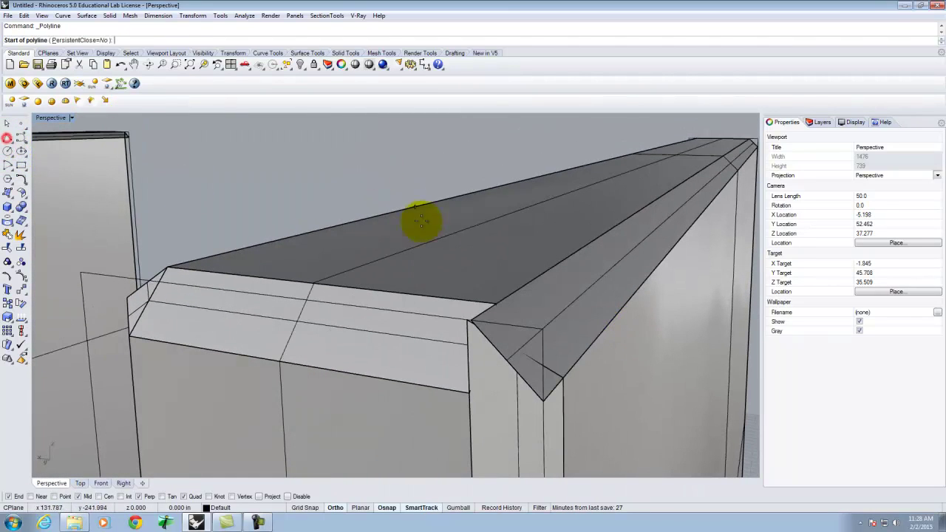
left_click(520, 351)
left_click(493, 301)
key("Return")
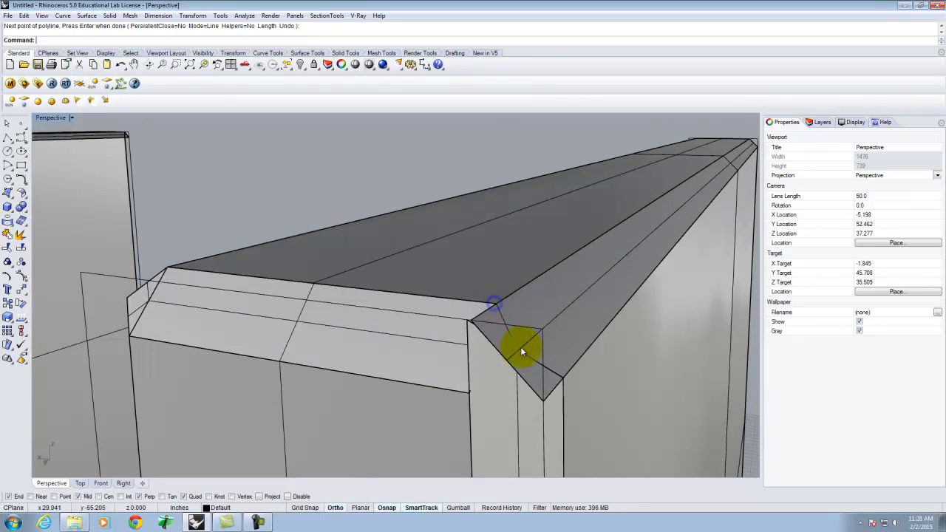
left_click(521, 347)
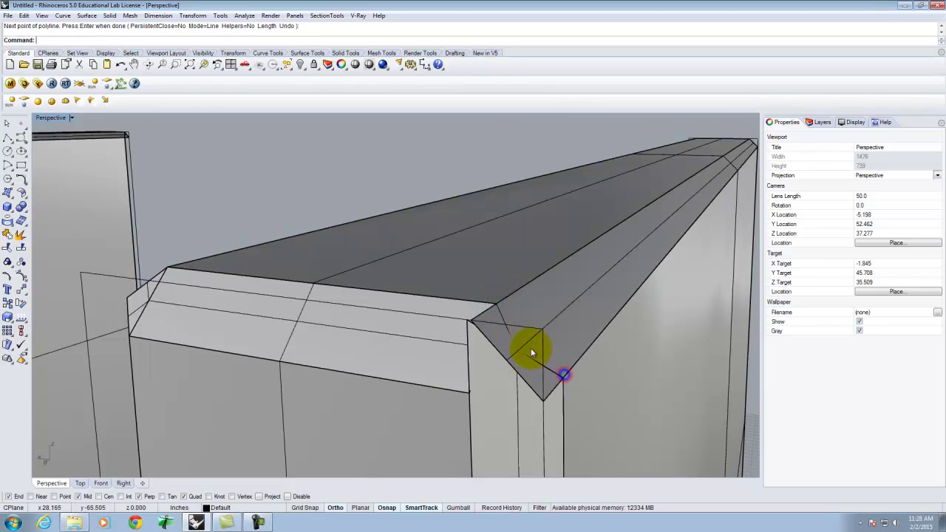
left_click(470, 392)
key("Return")
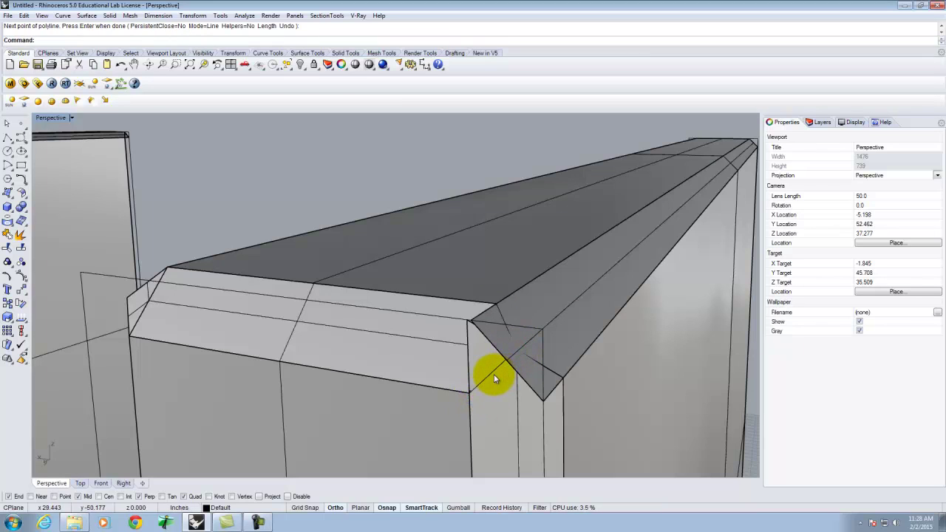
Trim the overlapping chamfer strips at this last top corner with its three lines as cutting objects
left_click(489, 376)
left_click(549, 398)
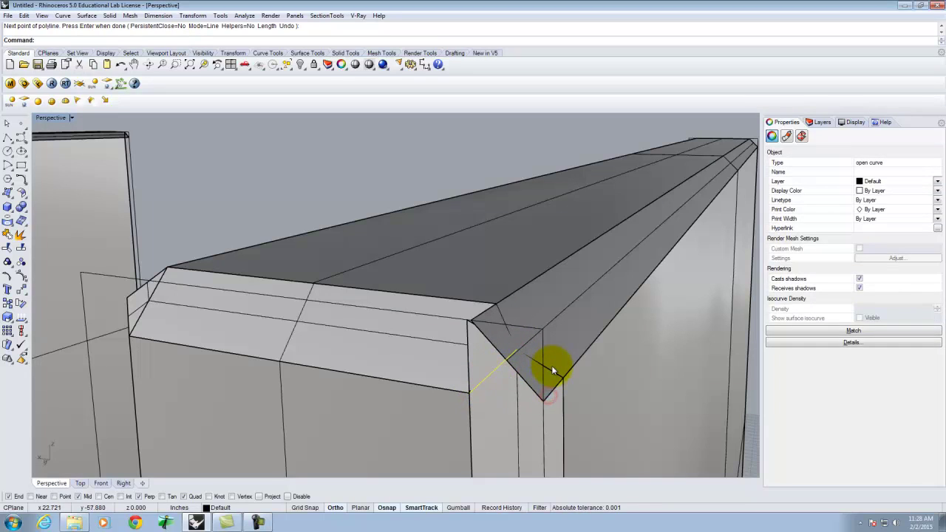
left_click(551, 366)
left_click(576, 393)
left_click(507, 330)
left_click(536, 357)
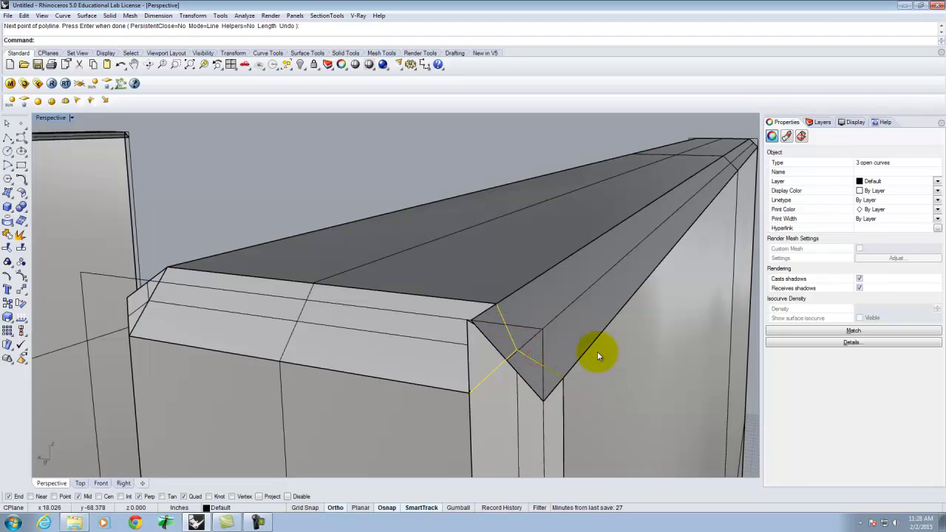
key("Return")
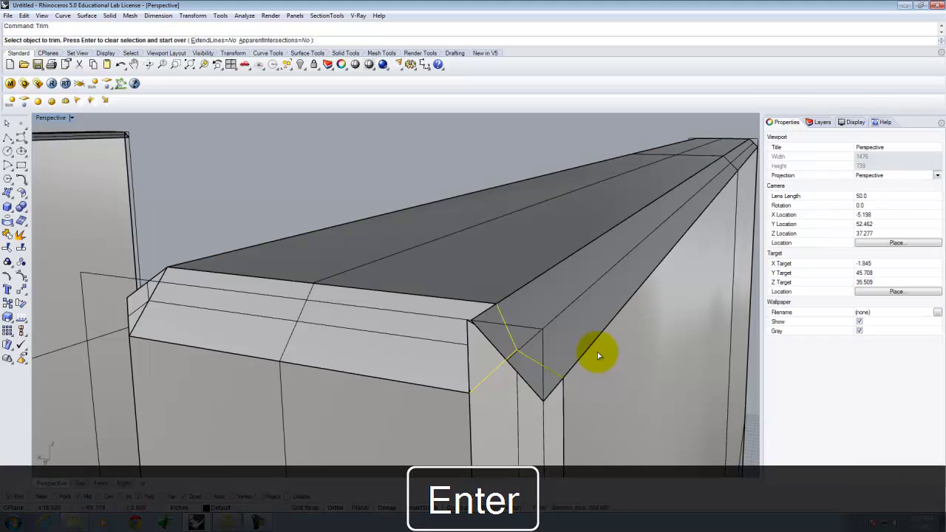
left_click(488, 342)
left_click(492, 337)
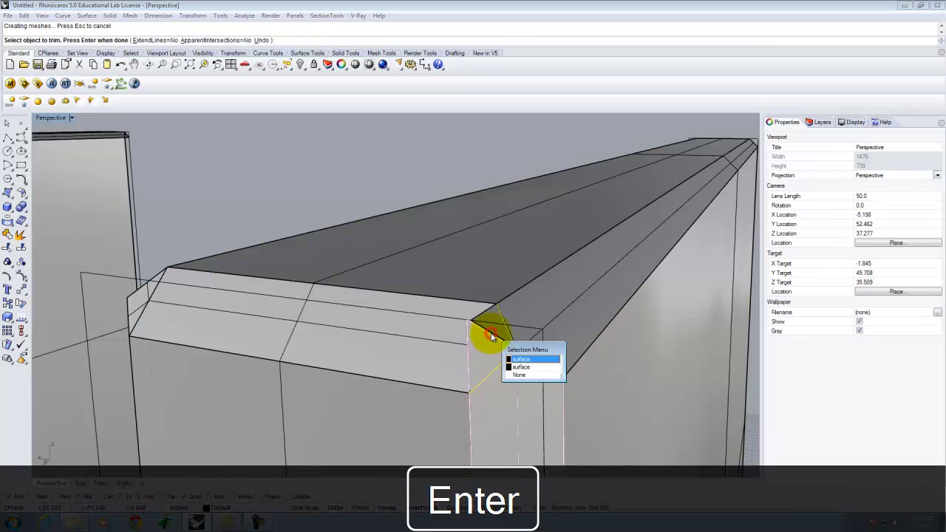
left_click(497, 361)
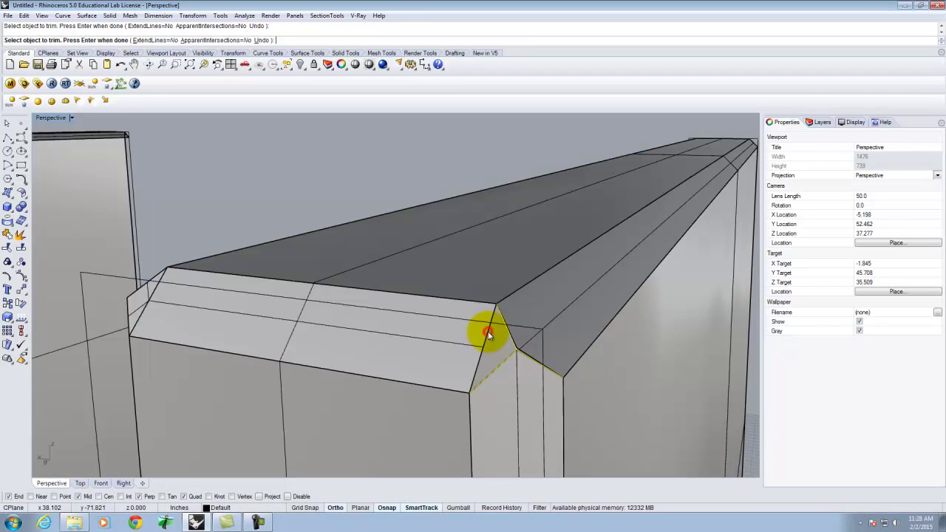
right_click_drag(532, 368, 489, 374)
key("Return")
Fill the open area at this last top corner with a surface from three corner points, ending at the chamfers' crossing point
left_click(18, 191)
left_click(328, 350)
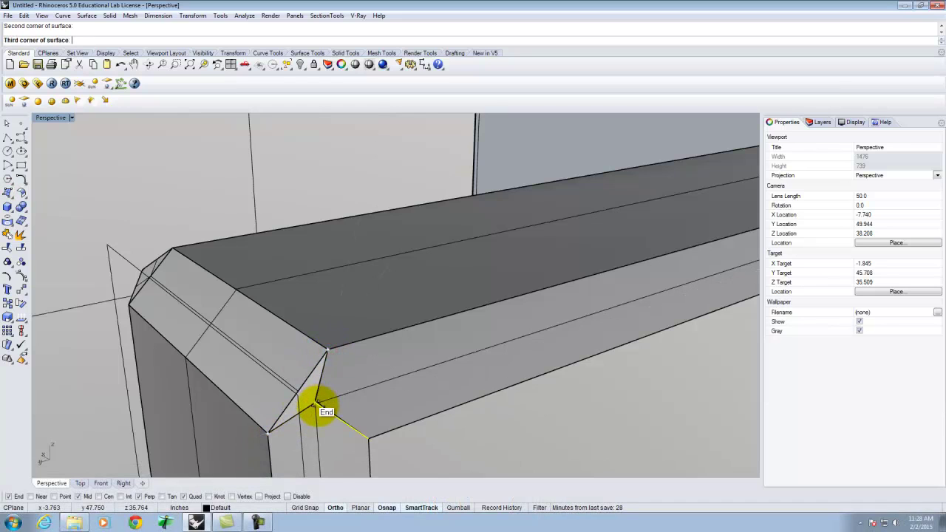
scroll(316, 405, "up", 4)
scroll(348, 384, "up", 3)
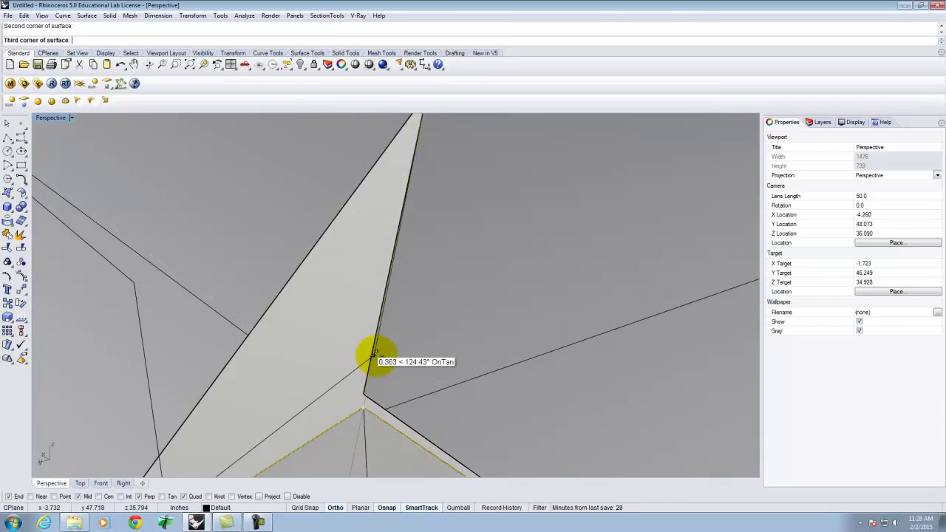
scroll(373, 369, "down", 3)
left_click(373, 380)
scroll(341, 359, "down", 4)
key("Return")
Zoom to the three selected lines and examine this top corner for gaps between the new surface and the chamfer strips
scroll(337, 379, "up", 4)
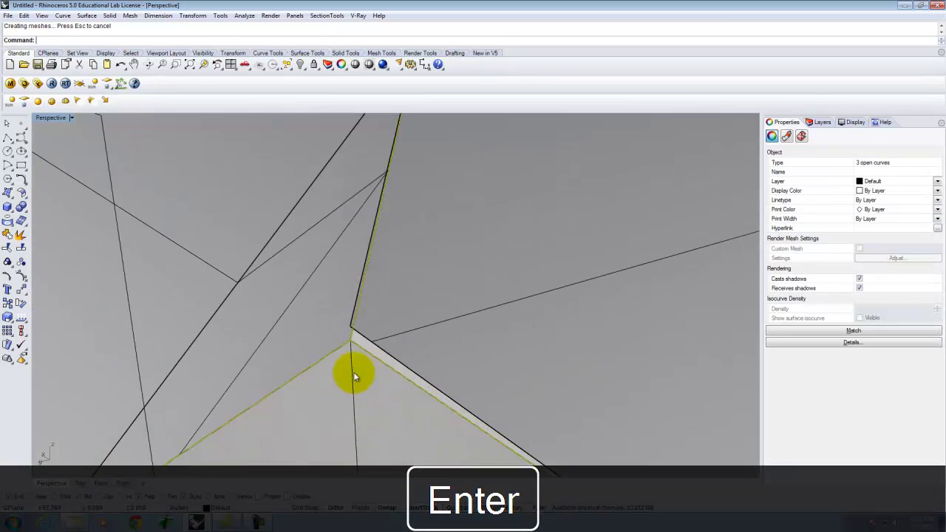
scroll(383, 338, "up", 3)
scroll(410, 334, "down", 5)
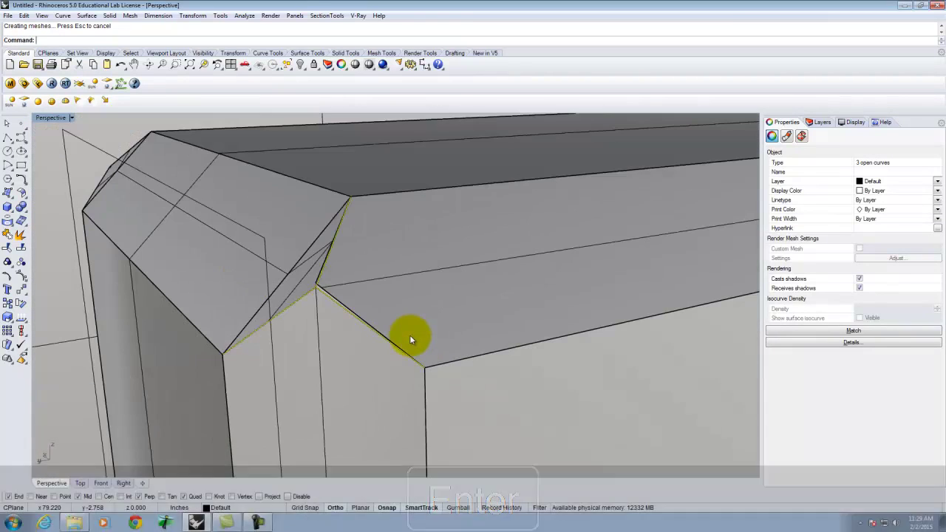
type("z")
key("Return")
type("s")
key("Return")
right_click_drag(365, 343, 520, 293)
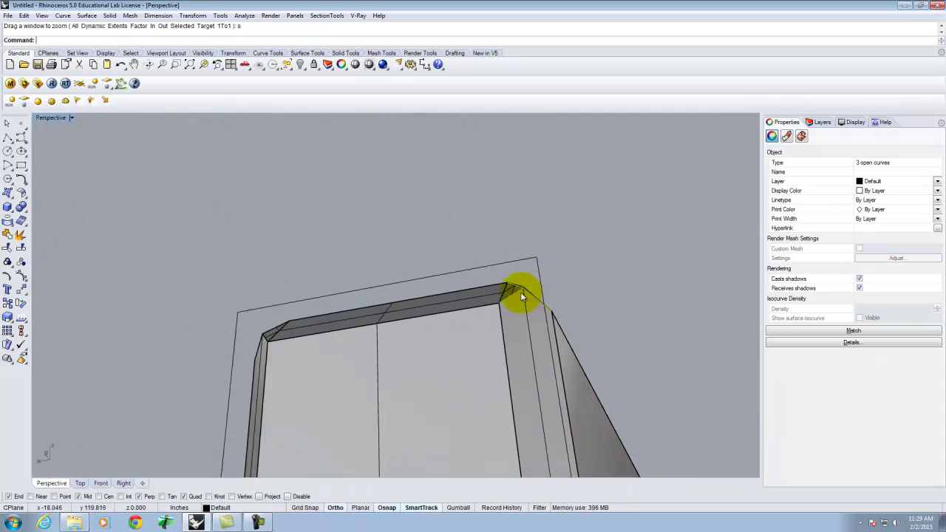
scroll(219, 340, "up", 7)
right_click_drag(298, 339, 378, 331)
scroll(308, 326, "down", 6)
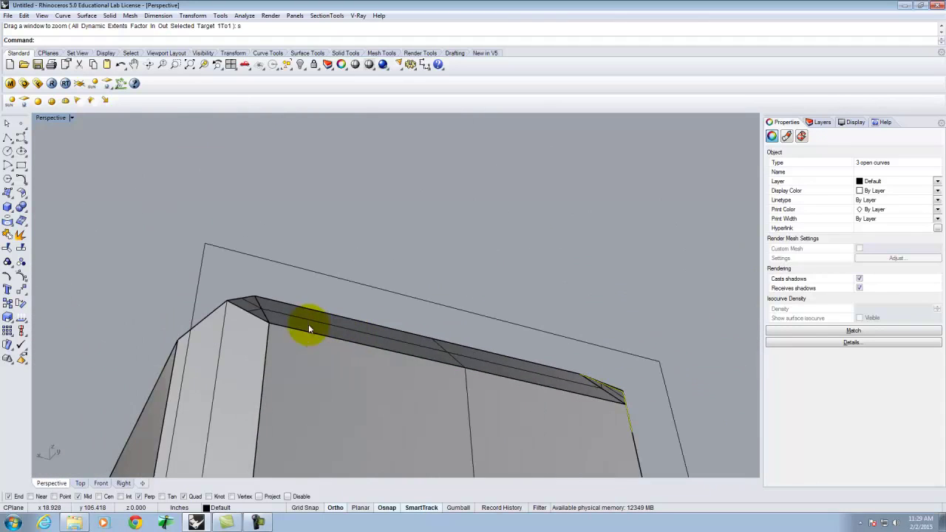
scroll(216, 294, "up", 8)
scroll(231, 285, "up", 5)
scroll(152, 302, "down", 14)
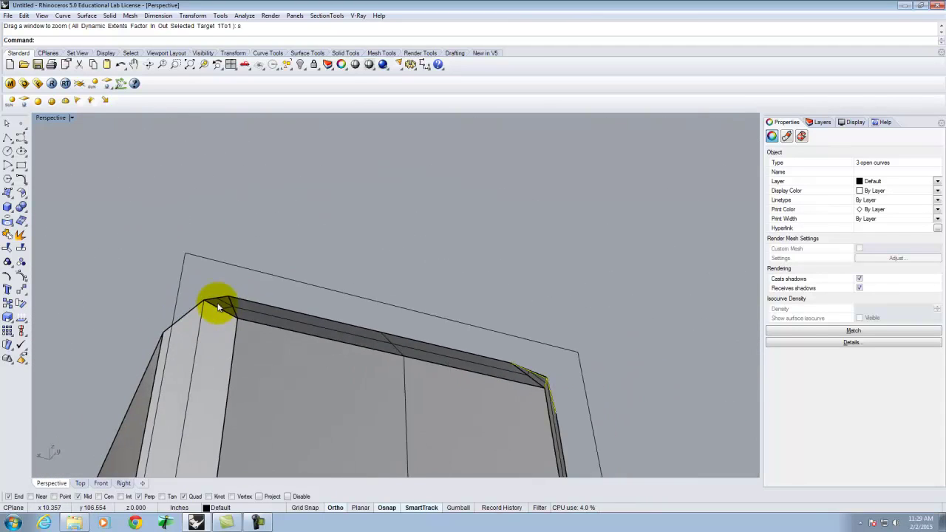
right_click_drag(378, 300, 263, 387)
scroll(527, 276, "up", 9)
right_click_drag(460, 332, 567, 302)
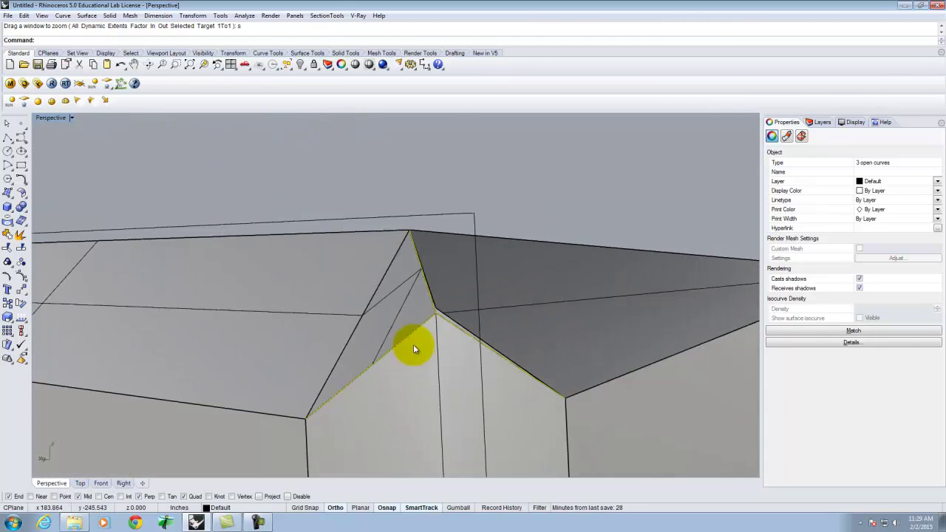
scroll(430, 336, "up", 5)
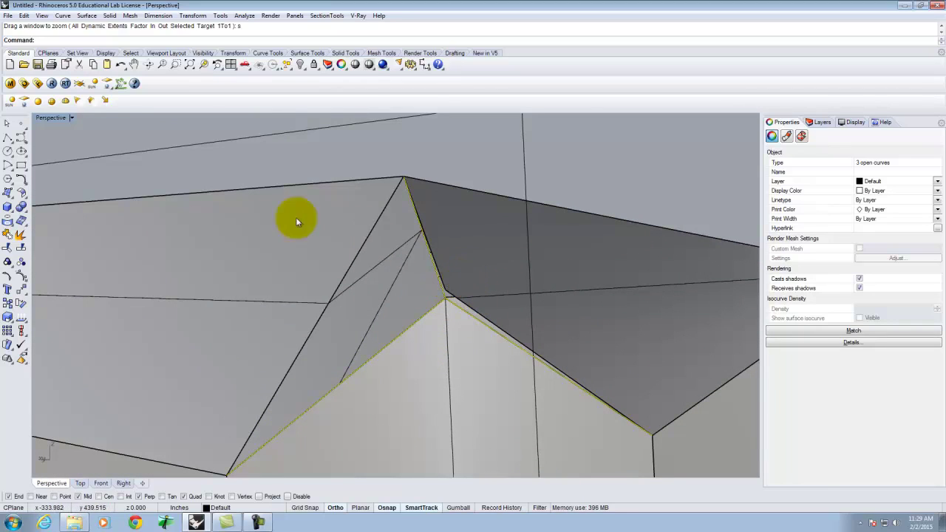
Try to draw a closed triangular polyline through the three outer chamfer corners surrounding this top corner
left_click(8, 138)
scroll(238, 369, "down", 3)
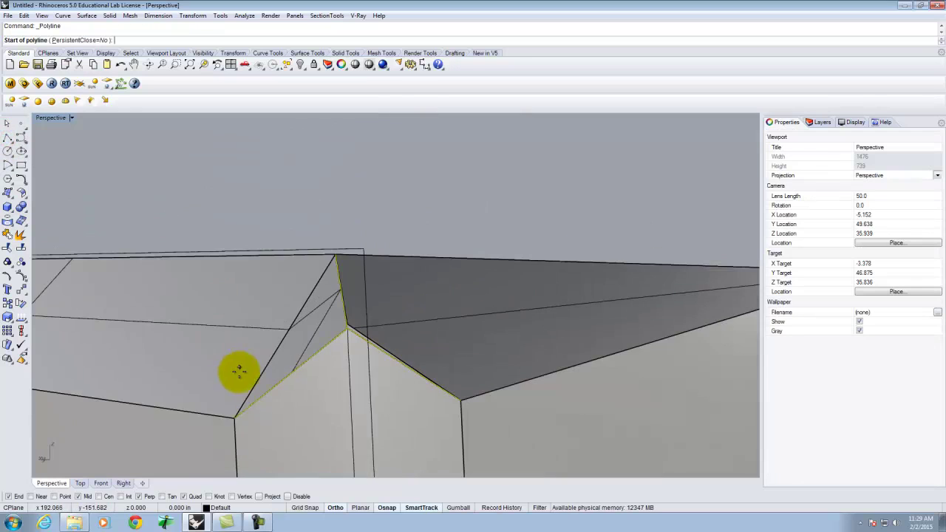
left_click(235, 418)
left_click(338, 258)
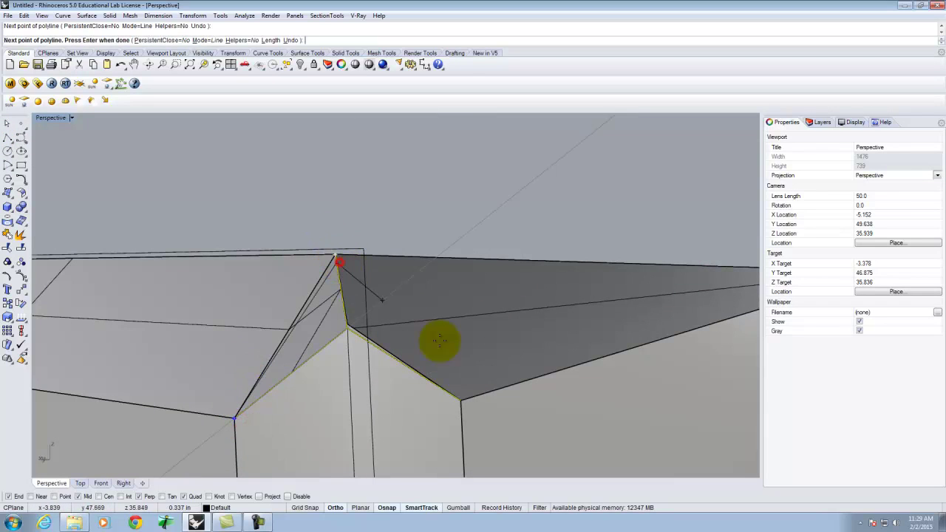
left_click(460, 400)
left_click(232, 421)
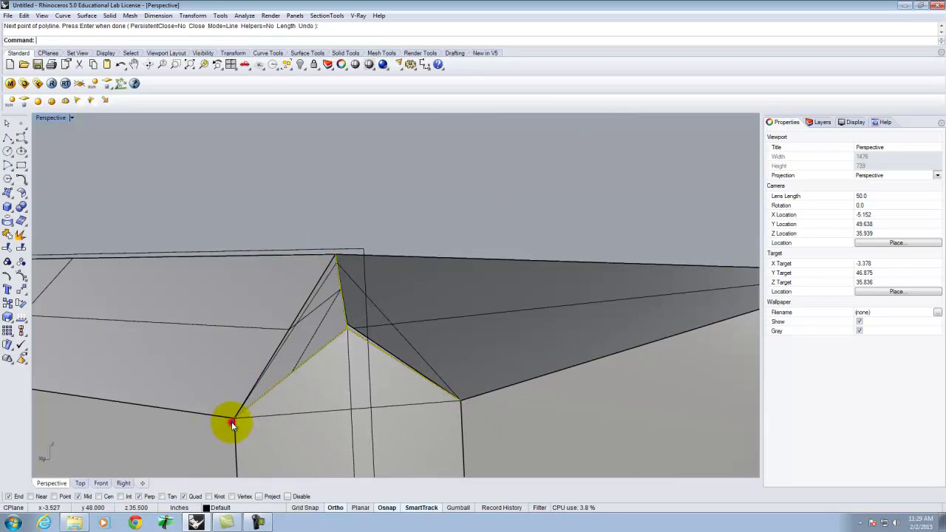
left_click(6, 124)
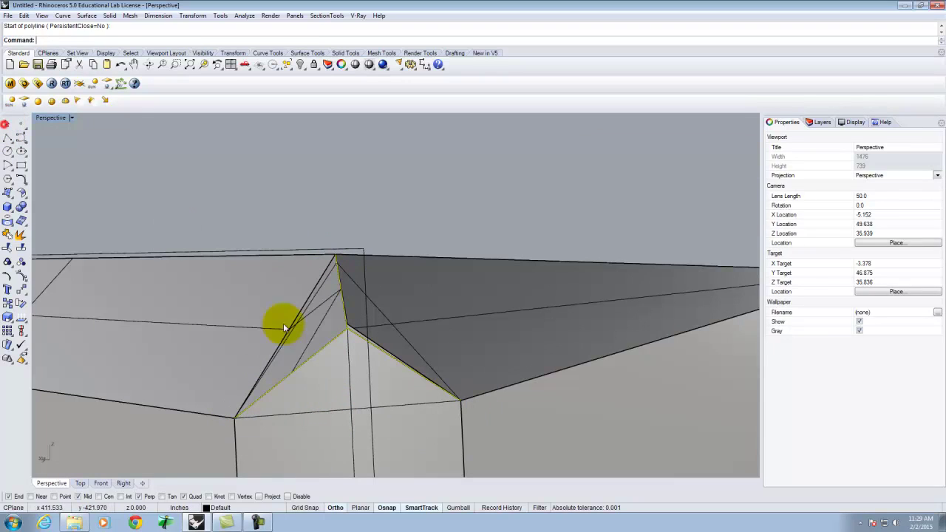
key("Escape")
Delete the misplaced triangular polyline at this corner
left_click(326, 412)
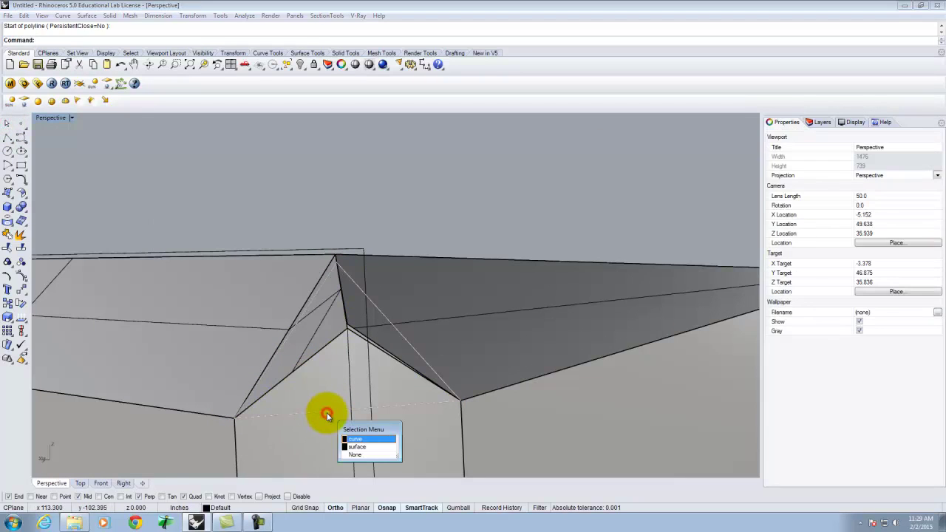
left_click(361, 442)
key("Escape")
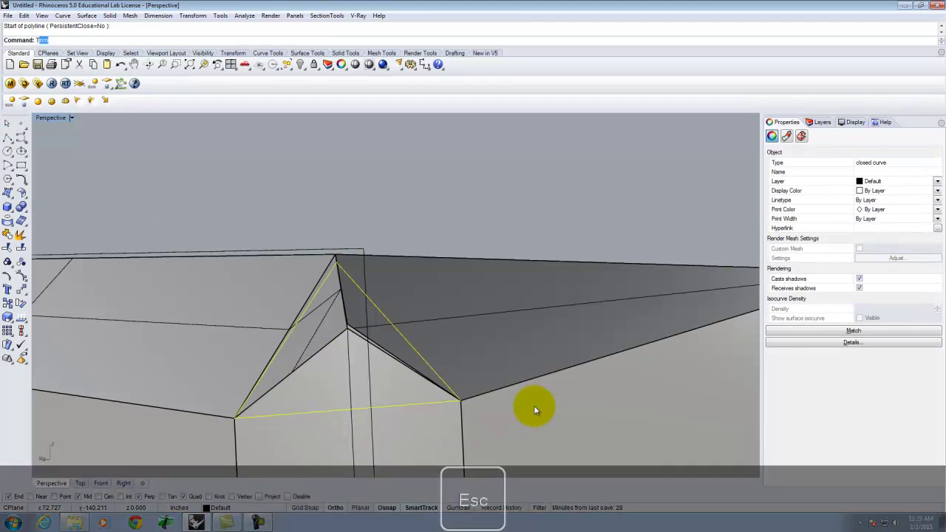
key("Return")
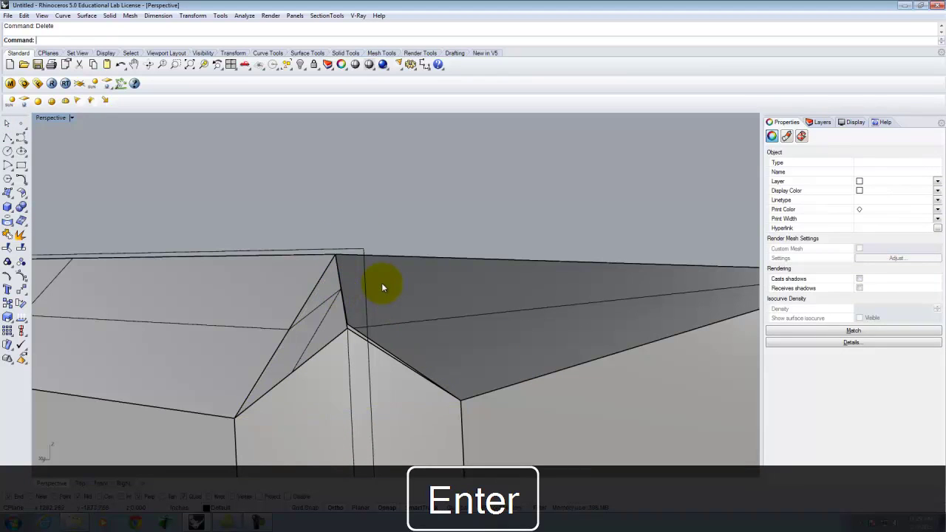
Draw a closed triangular polyline from the top chamfer corner through the two lower chamfer corners, snapped to their end points
left_click(7, 140)
right_click_drag(284, 151, 363, 249)
left_click(347, 285)
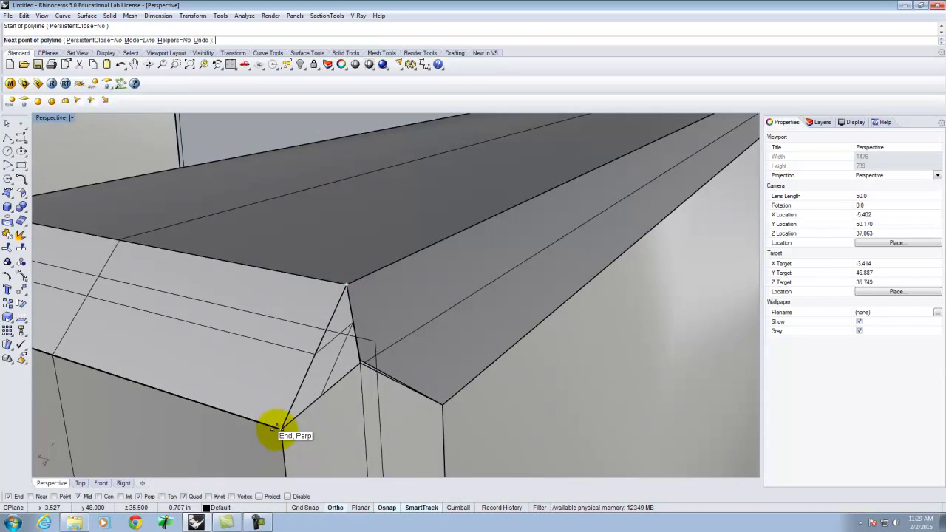
left_click(282, 428)
left_click(442, 405)
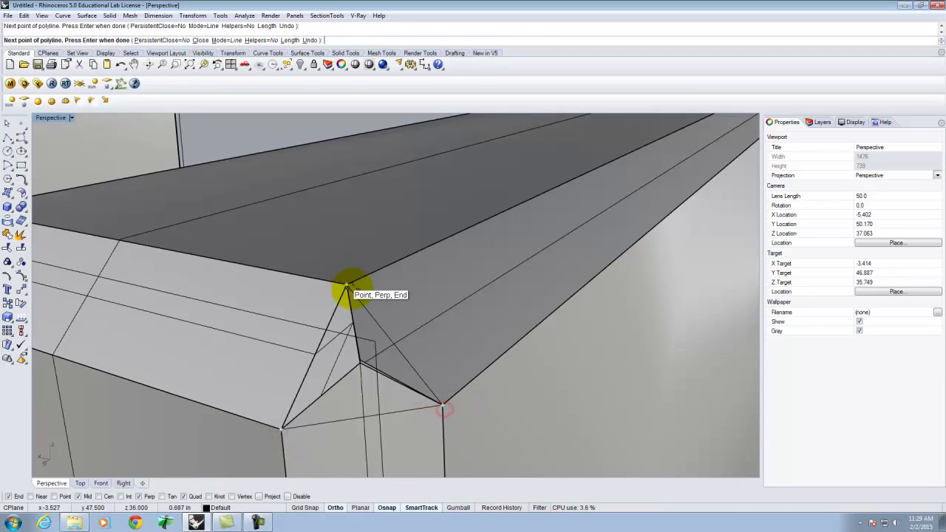
left_click(348, 285)
key("Return")
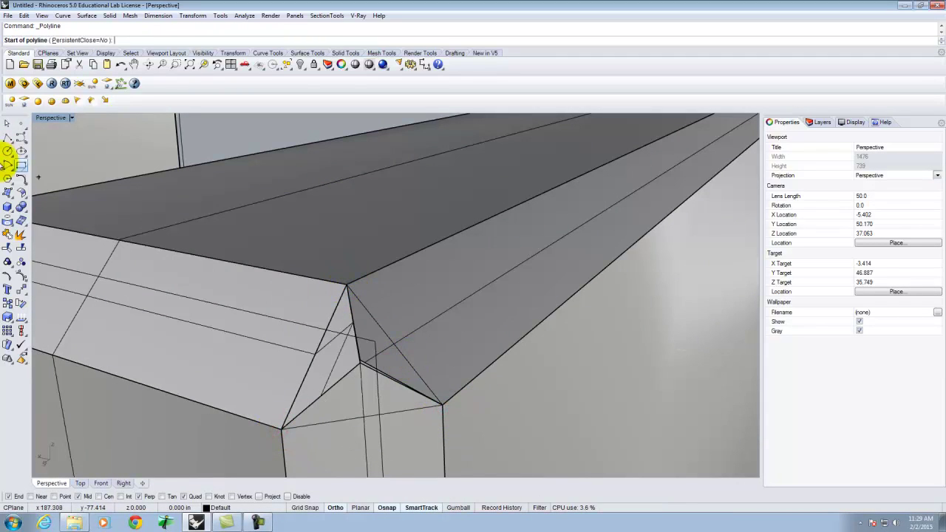
key("Escape")
Trim the chamfer strip ends inside the corner triangle, using the closed polyline as the cutting object
left_click(409, 365)
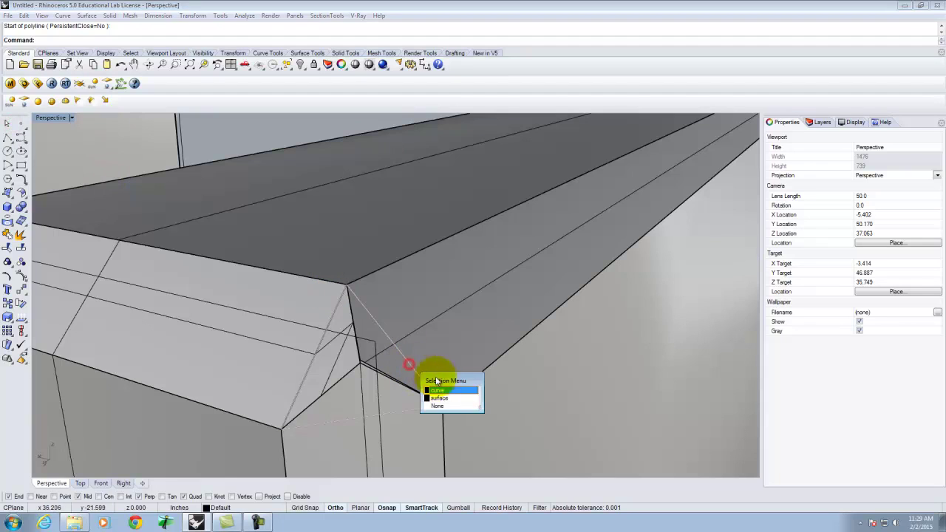
left_click(457, 391)
type("Tri")
key("Return")
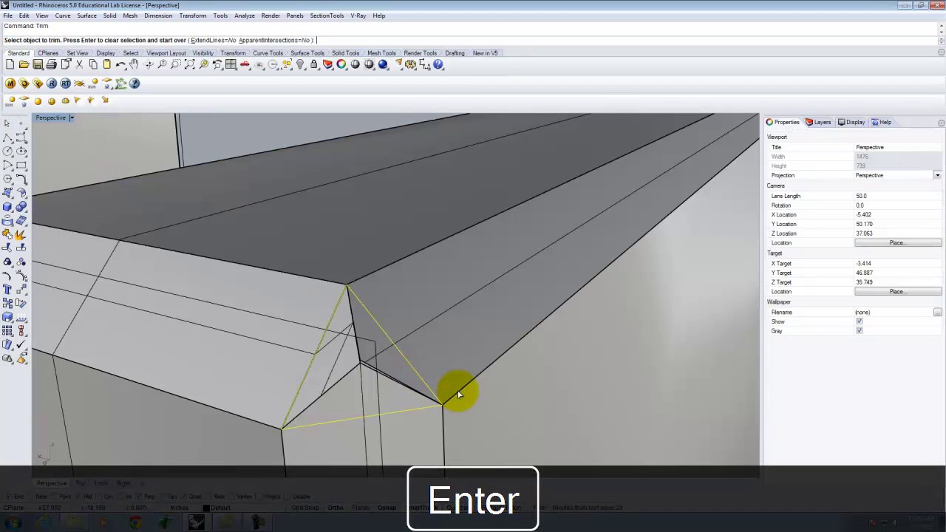
left_click(402, 383)
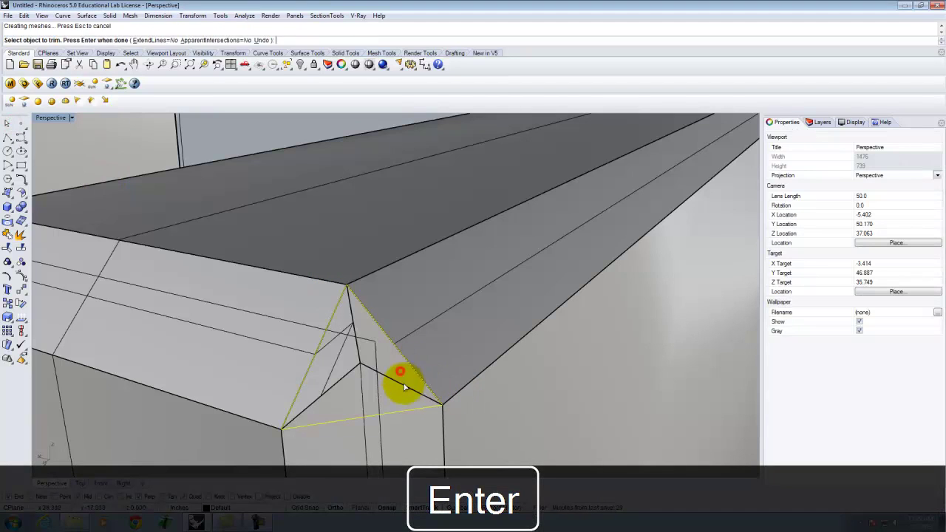
left_click(333, 375)
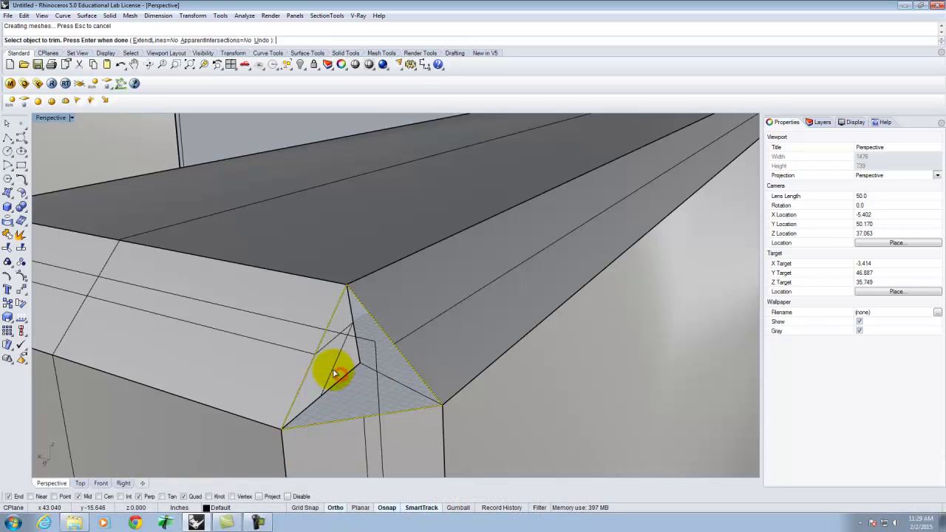
key("ctrl+z")
right_click_drag(338, 370, 459, 354)
left_click(509, 343)
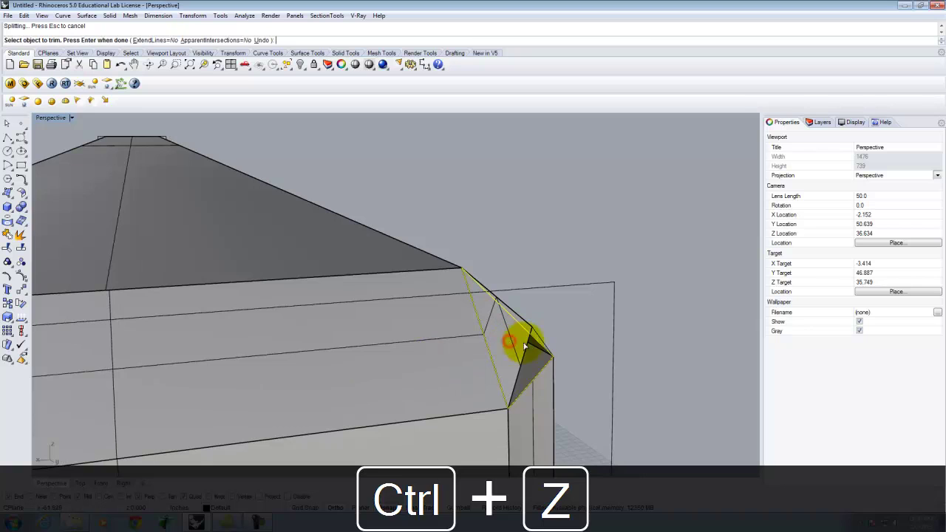
scroll(455, 316, "down", 2)
key("Escape")
Delete the narrow three-point surface that was filled between the end chamfer and the old crossing point
right_click_drag(539, 340, 266, 326)
left_click(267, 326)
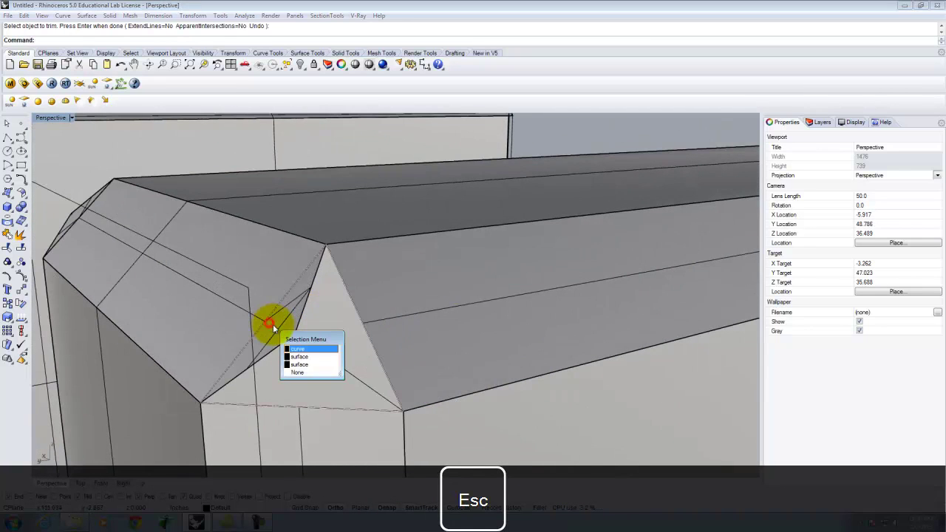
left_click(312, 362)
key("Return")
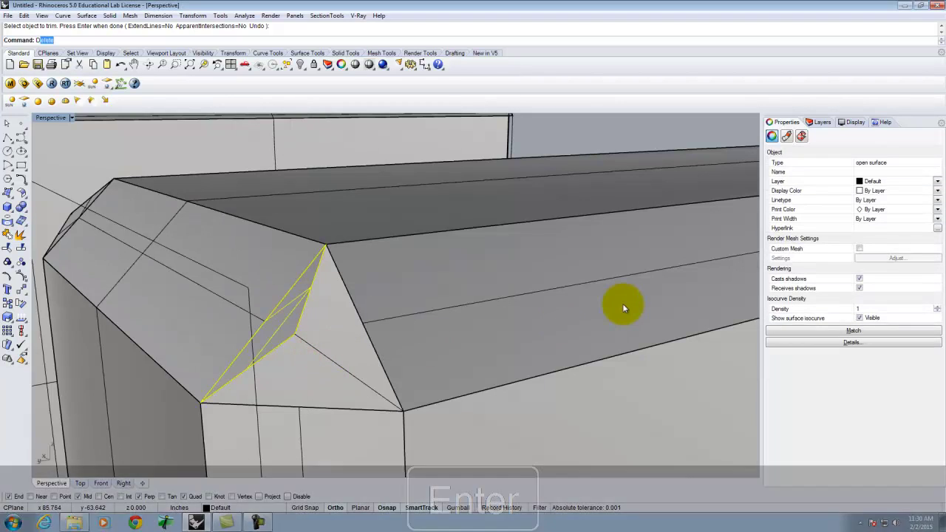
Fill the whole triangular opening at this corner with a surface from its three outer corner points
right_click_drag(623, 303, 96, 180)
left_click(8, 193)
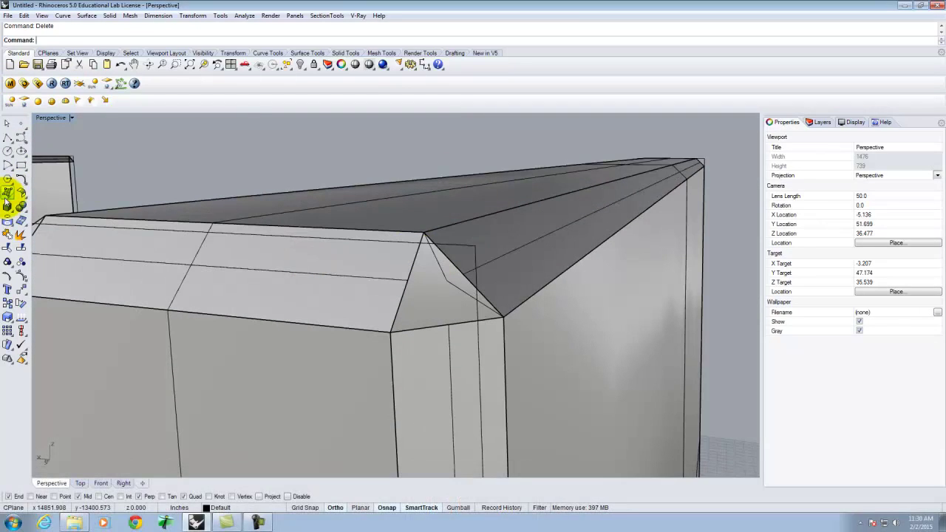
left_click(424, 235)
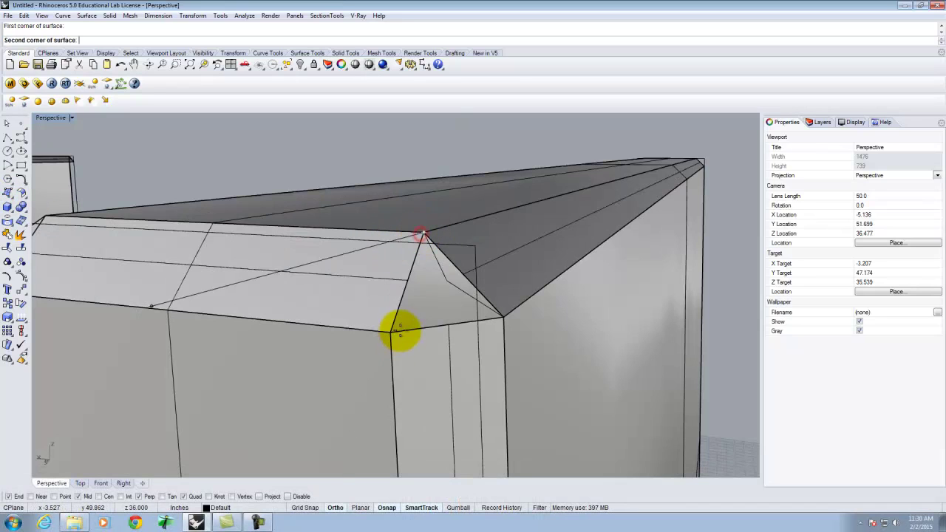
left_click(392, 332)
left_click(505, 315)
key("Return")
Examine the finished top corners of the wall and how the chamfers meet at the trough's outer bottom corner
right_click_drag(426, 255, 422, 213)
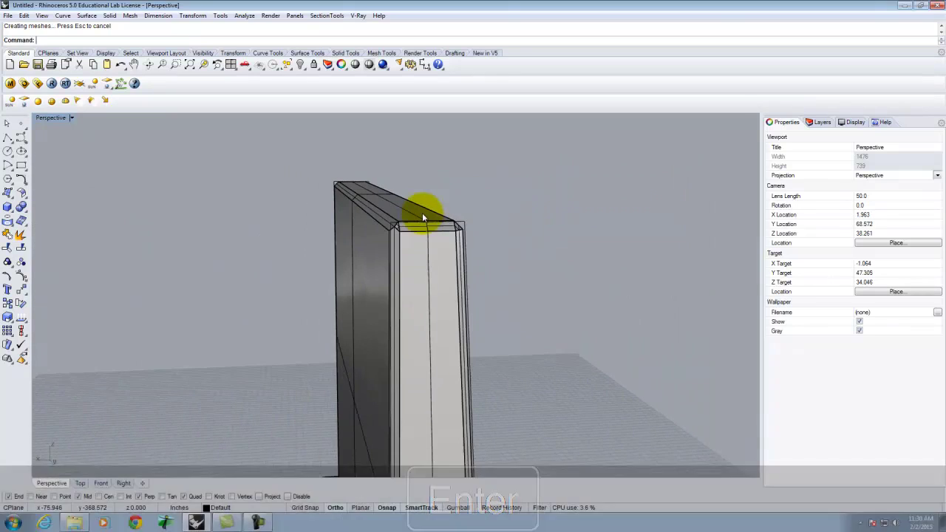
scroll(375, 236, "up", 5)
scroll(506, 230, "down", 9)
scroll(490, 238, "down", 8)
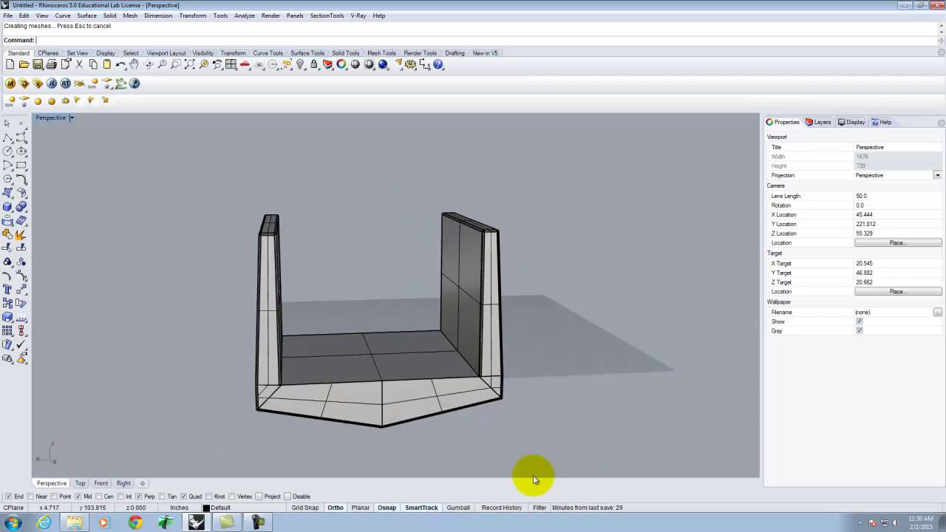
right_click_drag(525, 408, 450, 446)
scroll(449, 446, "up", 10)
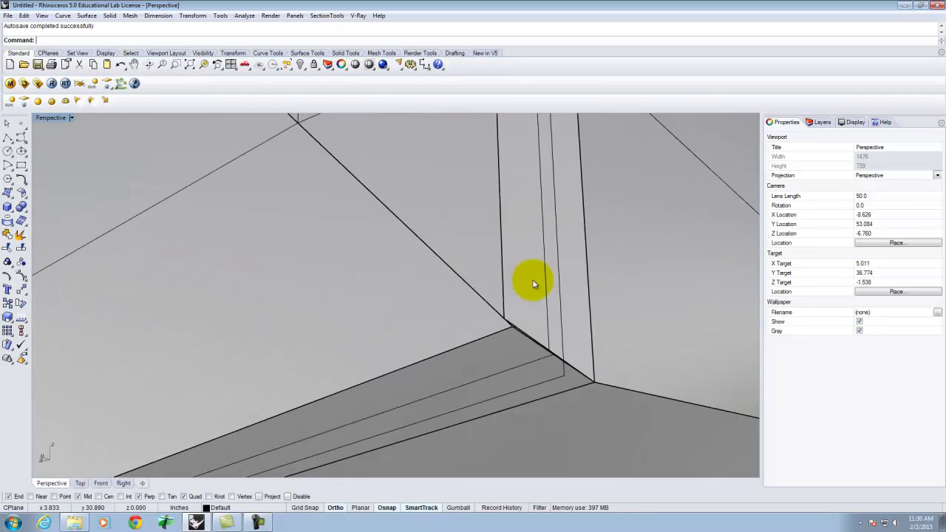
right_click_drag(534, 284, 545, 308)
scroll(555, 305, "down", 4)
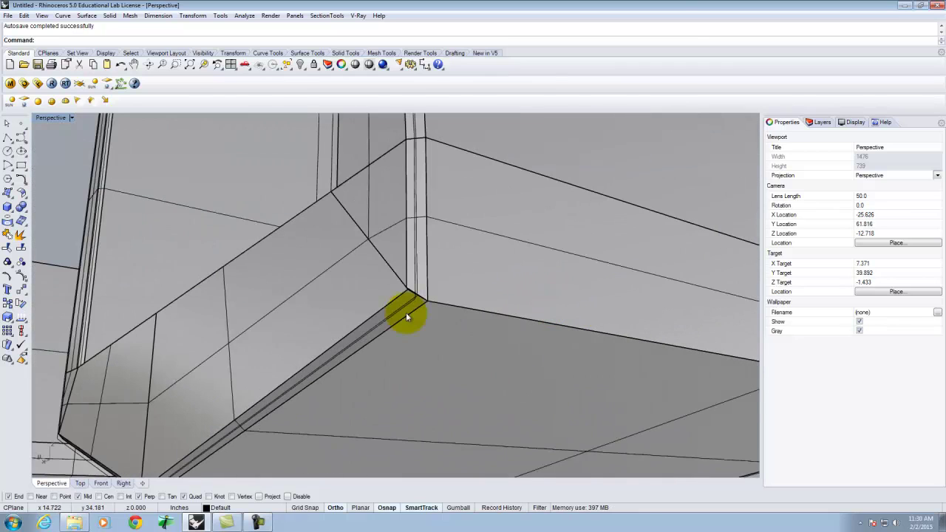
scroll(414, 297, "up", 8)
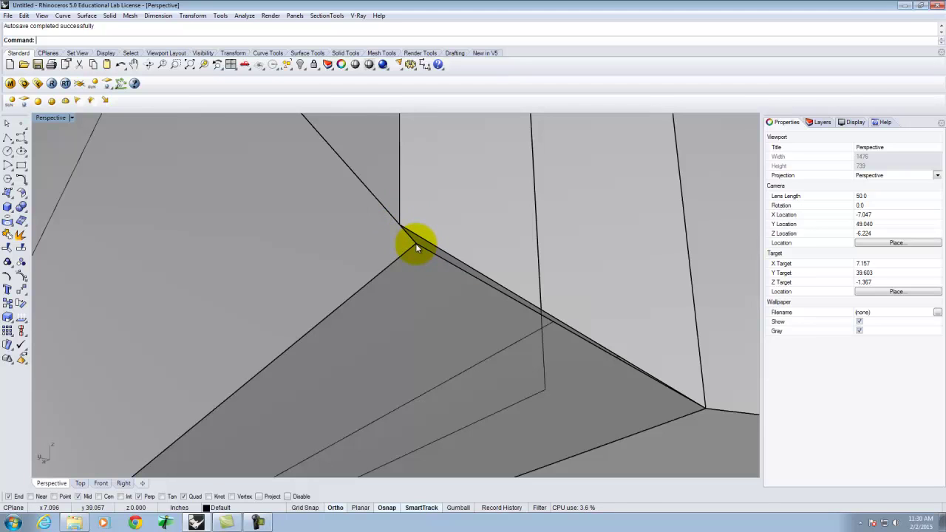
scroll(449, 282, "down", 10)
right_click_drag(471, 228, 497, 280)
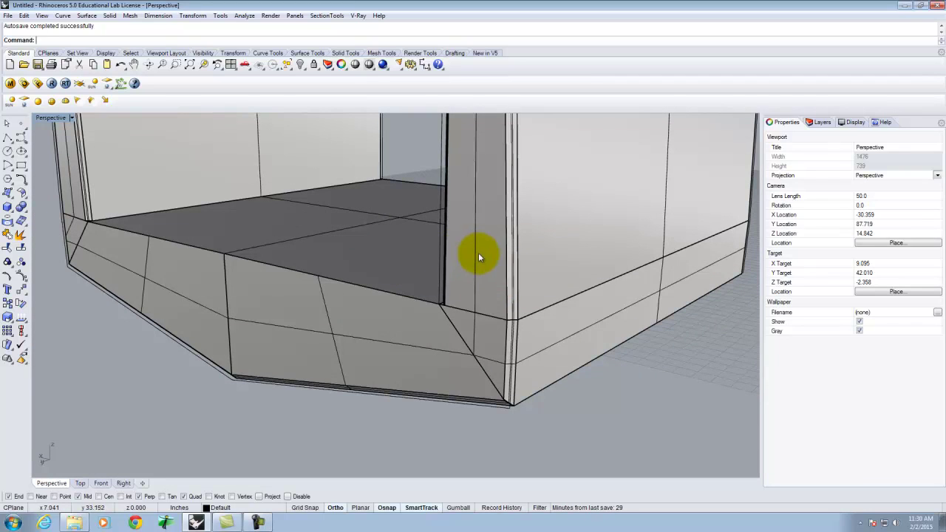
scroll(481, 253, "down", 3)
scroll(488, 254, "down", 4)
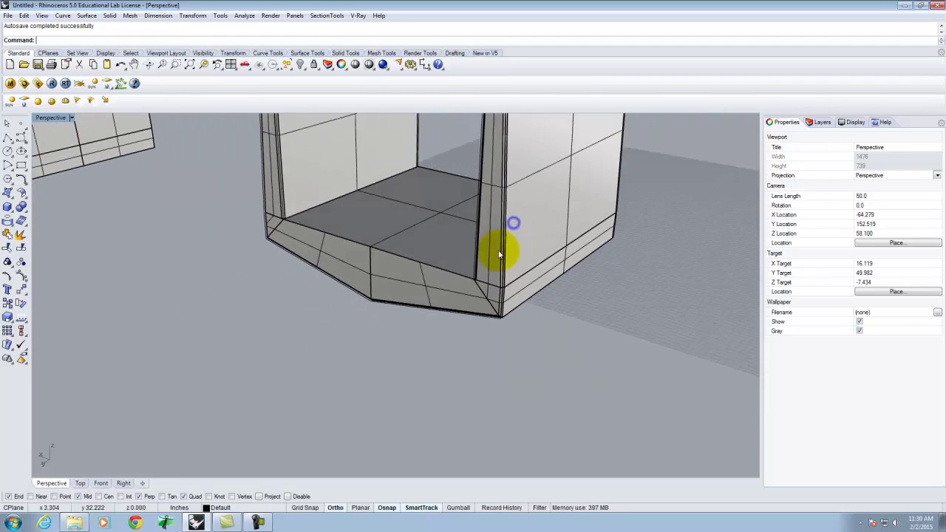
Examine the lower corner of the trough's end face, where the bottom chamfer strip meets the vertical chamfer
scroll(427, 355, "down", 8)
scroll(451, 289, "up", 6)
scroll(452, 289, "down", 4)
scroll(434, 250, "up", 4)
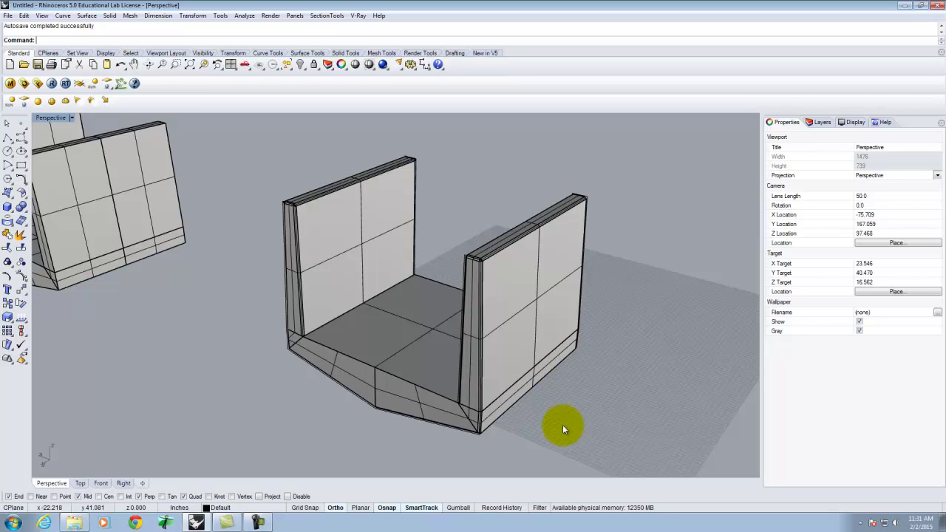
scroll(480, 433, "up", 10)
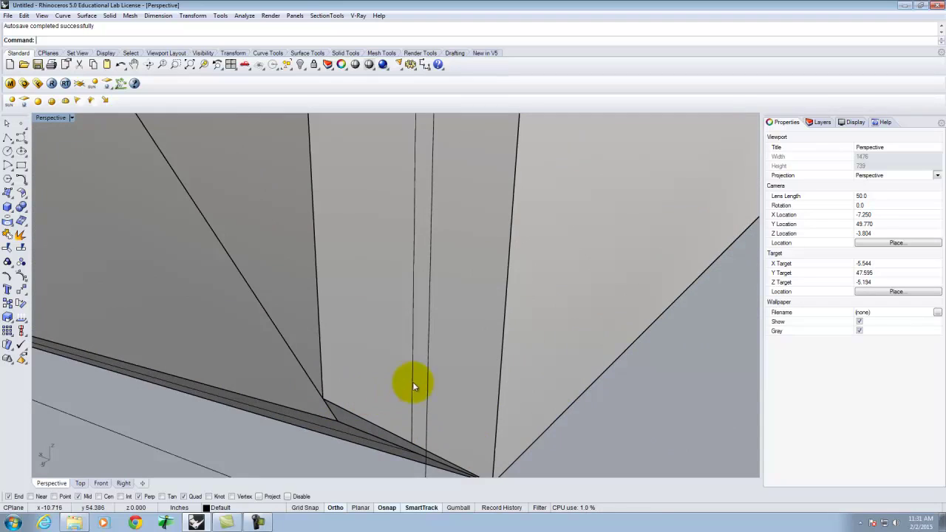
scroll(436, 373, "down", 5)
right_click_drag(354, 383, 483, 360)
scroll(480, 361, "up", 4)
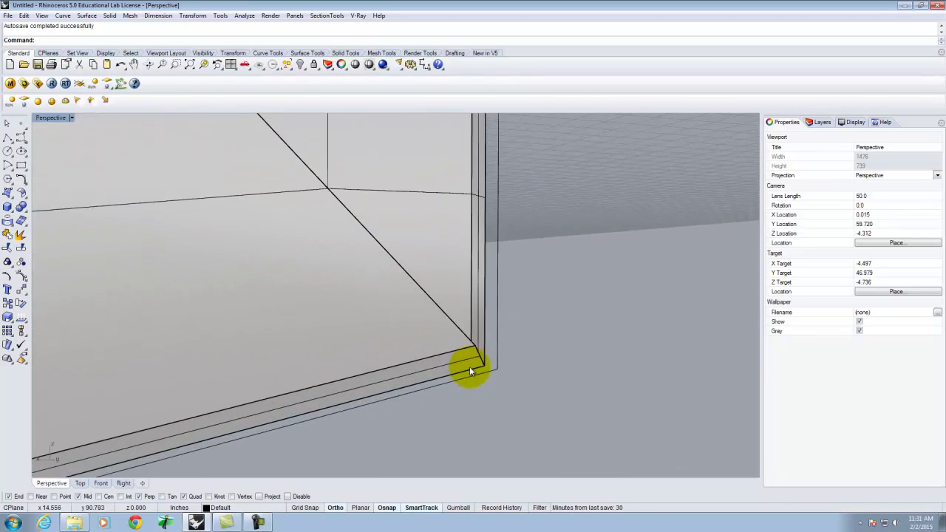
right_click_drag(466, 340, 389, 352)
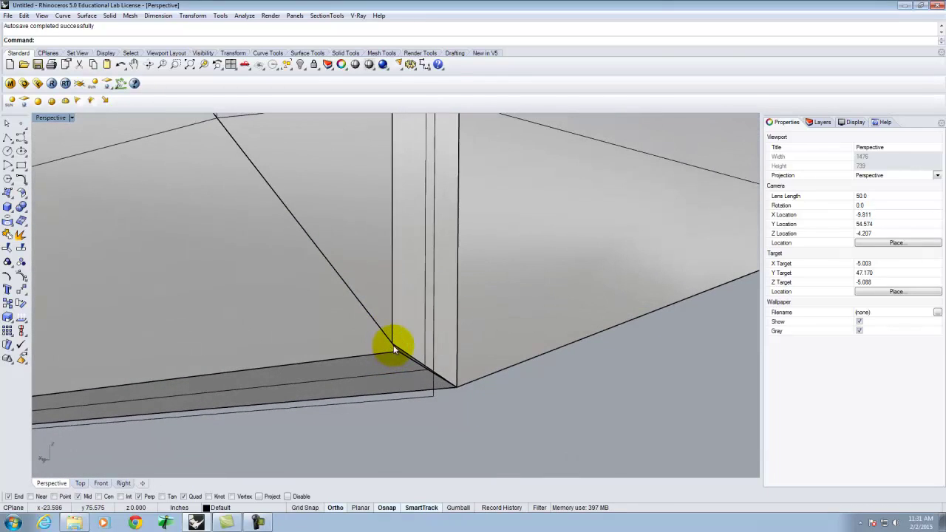
scroll(428, 338, "down", 8)
scroll(407, 313, "up", 6)
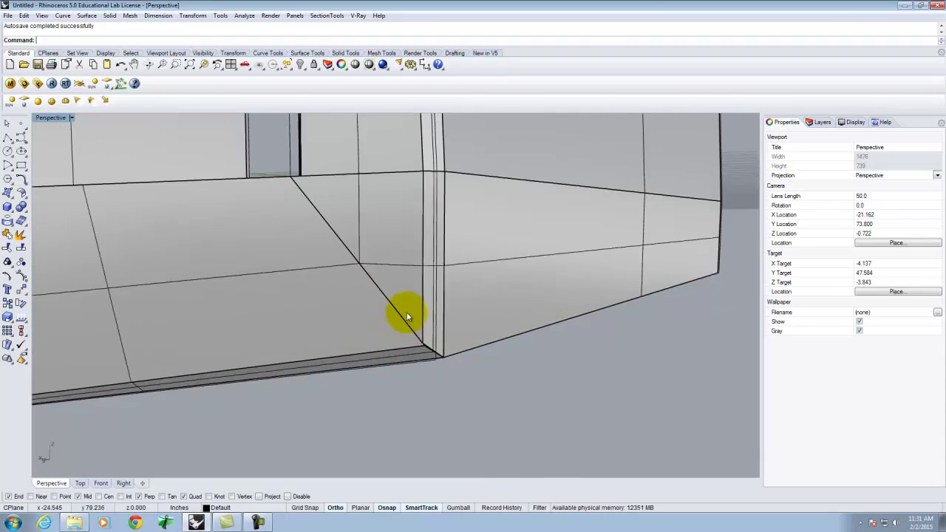
left_click(416, 312)
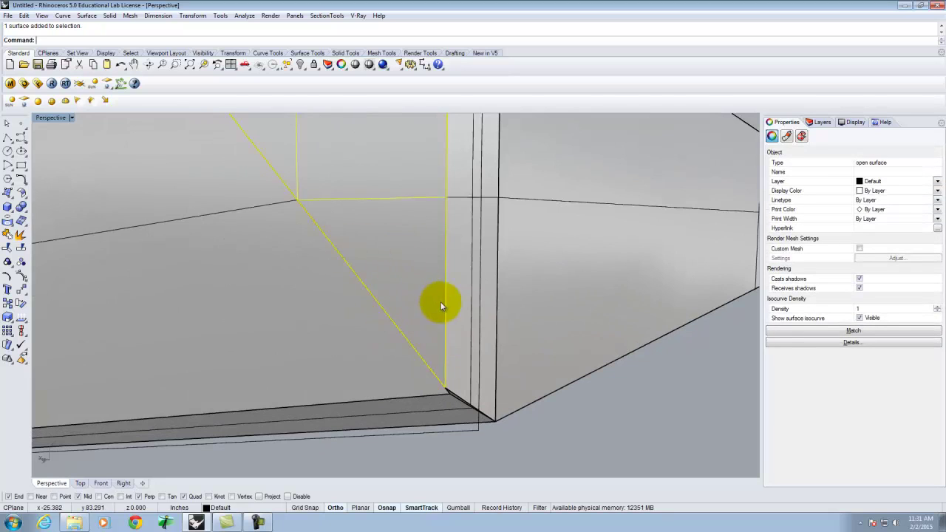
right_click_drag(441, 301, 423, 291)
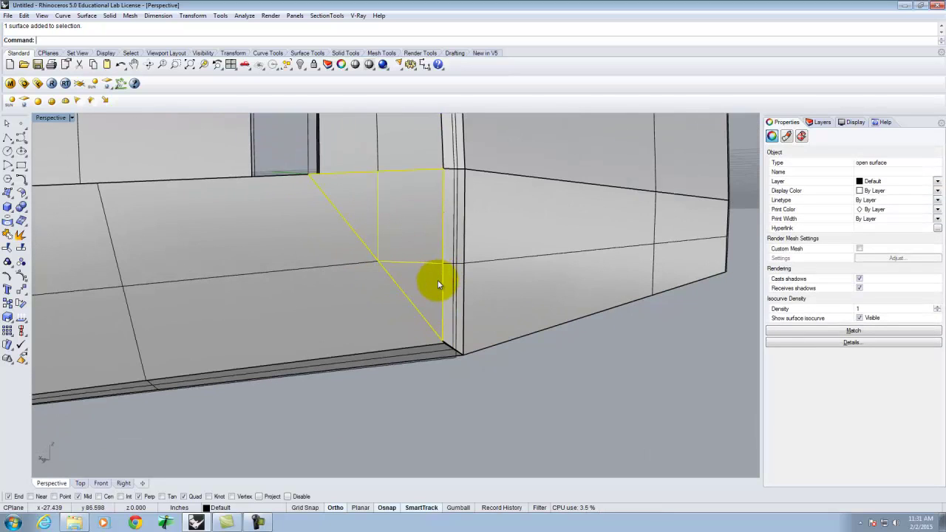
left_click(9, 276)
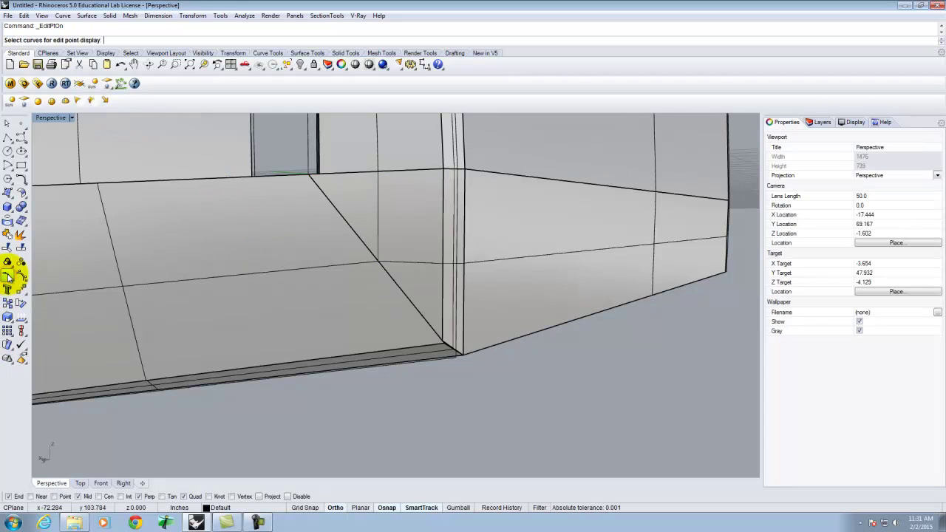
scroll(434, 295, "up", 3)
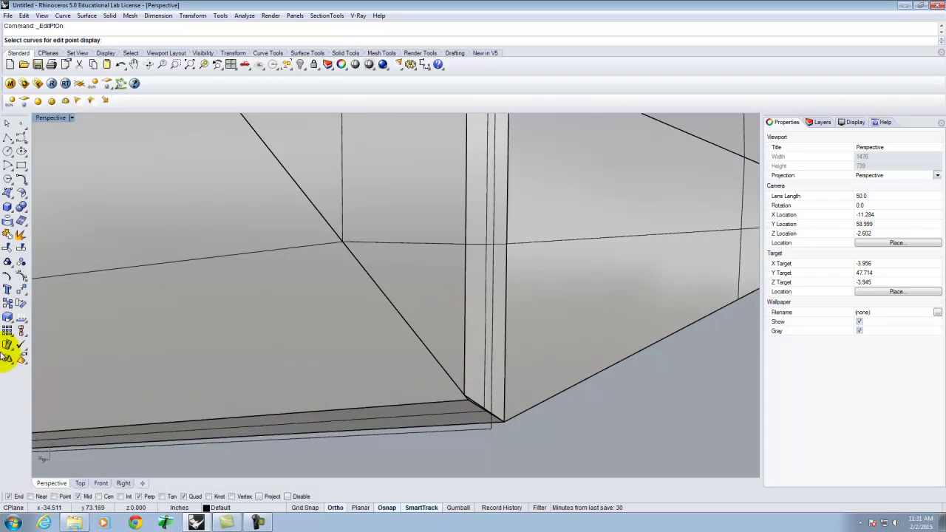
key("Escape")
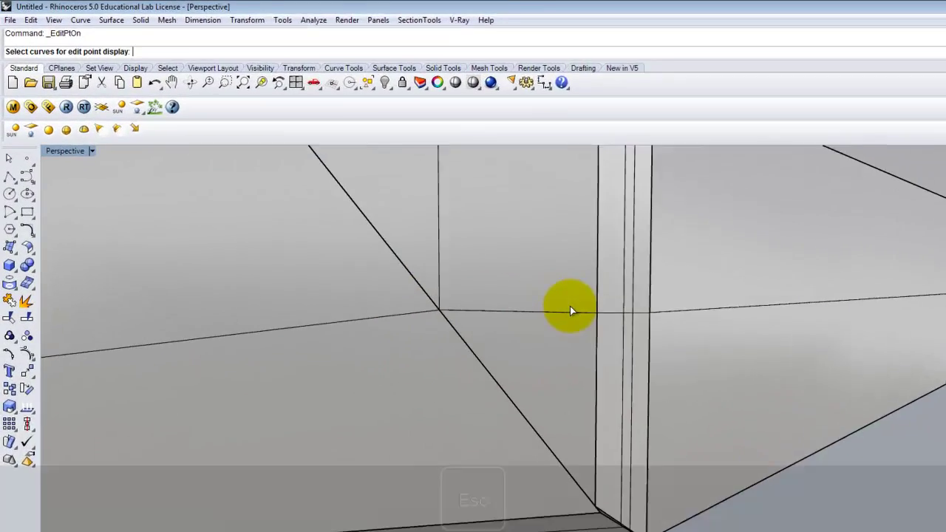
Show the control points of the end-face corner panel and the bottom chamfer strip, and select the strip's upper point at the corner
left_click(572, 309)
left_click(37, 417)
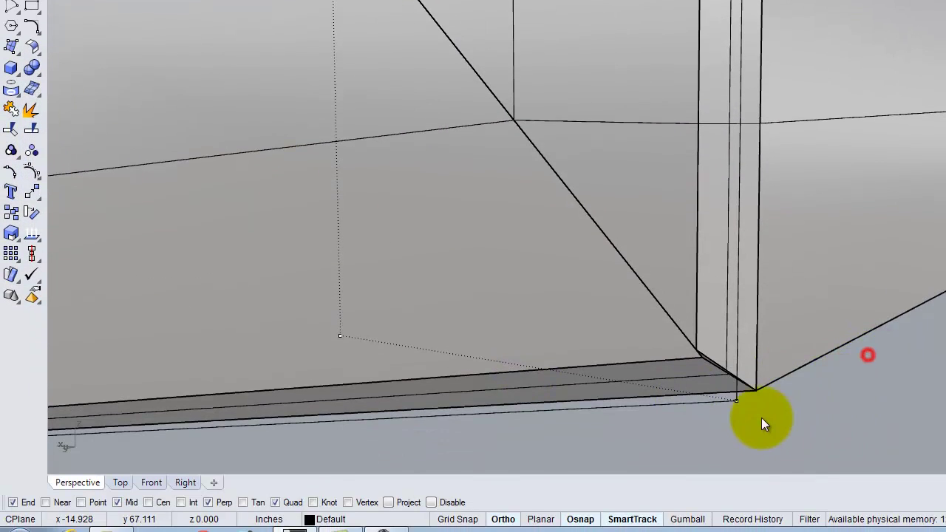
right_click_drag(753, 408, 714, 401)
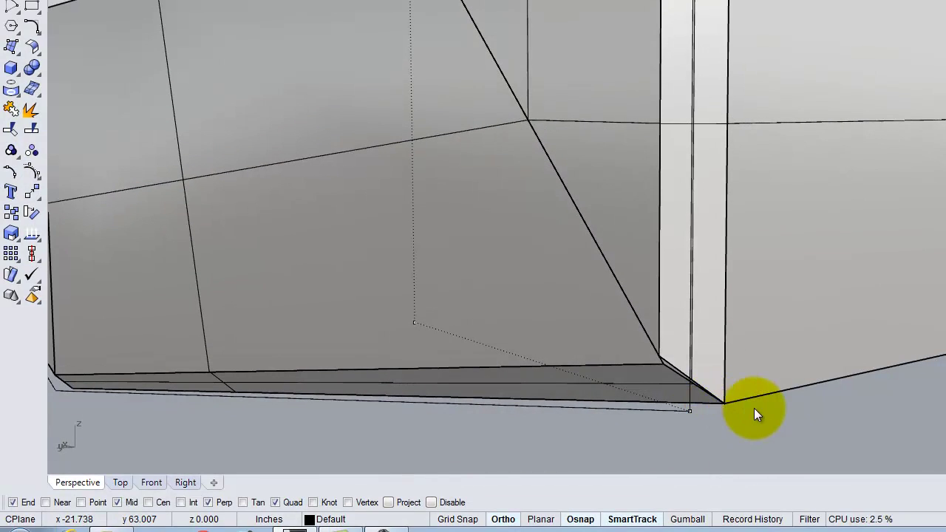
left_click(651, 381)
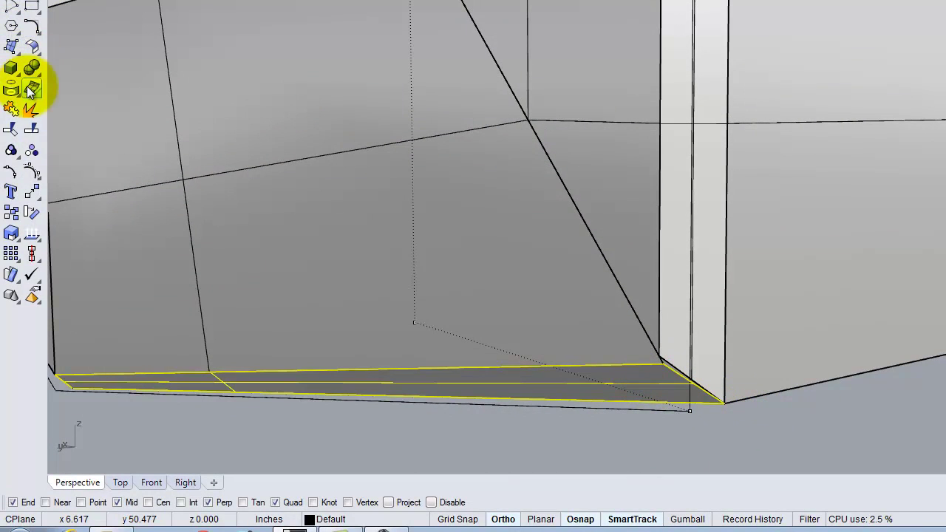
left_click(32, 172)
right_click_drag(597, 321, 757, 253)
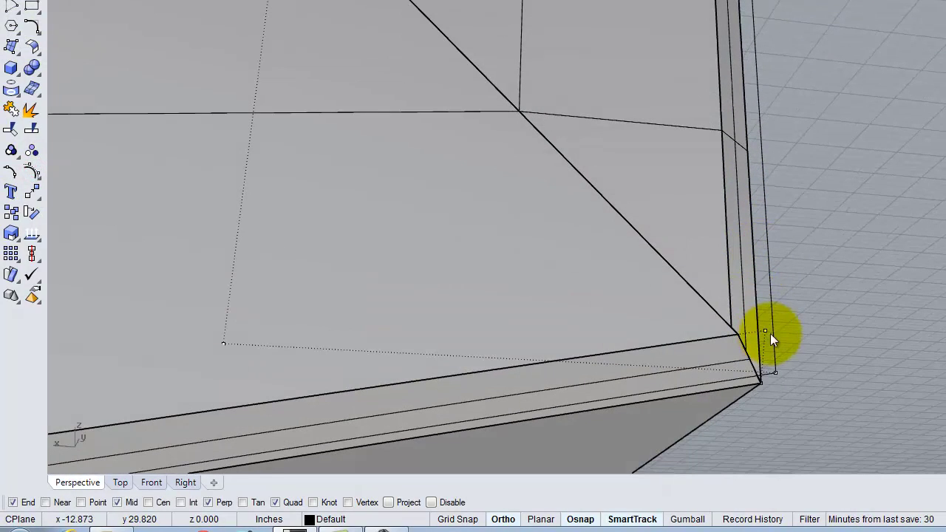
mouse_move(766, 332)
left_mouse_down()
mouse_move(778, 344)
mouse_move(716, 337)
mouse_move(767, 329)
left_mouse_up()
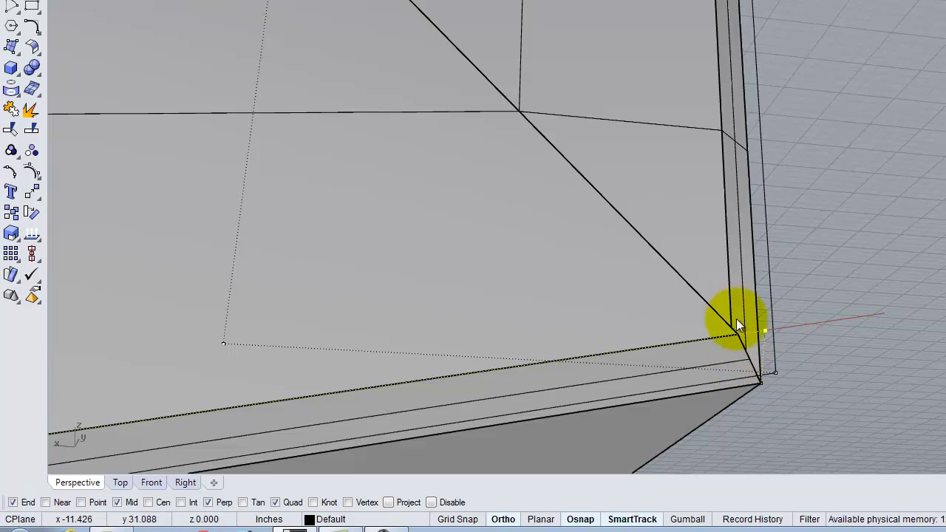
right_click_drag(833, 339, 804, 371)
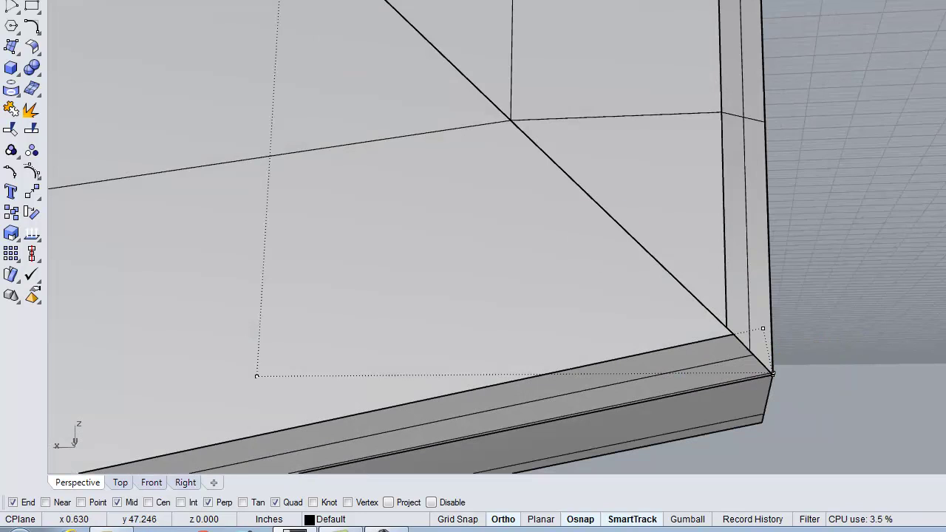
left_click(24, 16)
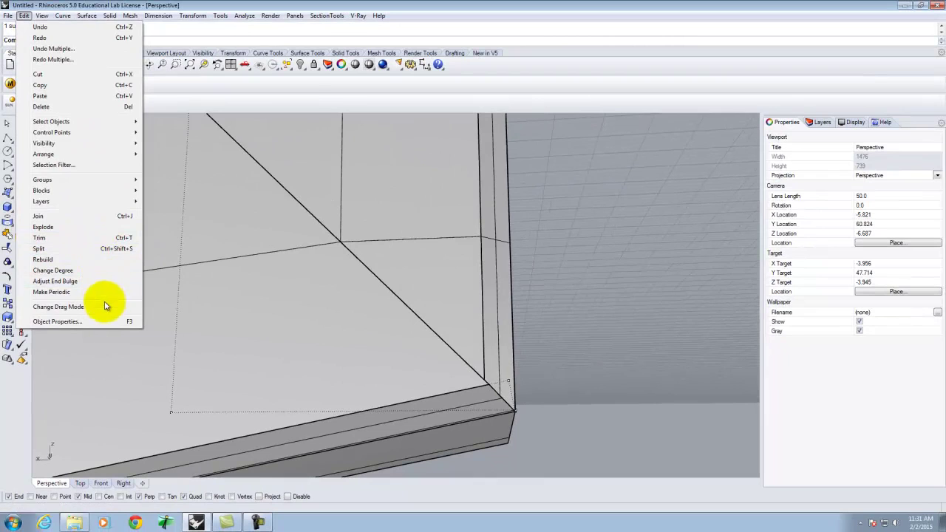
left_click(220, 16)
mouse_move(198, 16)
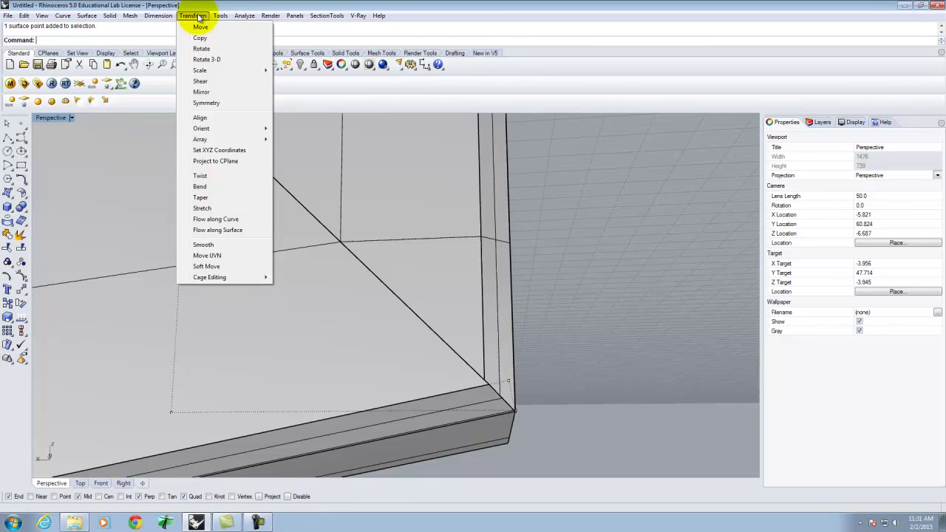
mouse_move(25, 17)
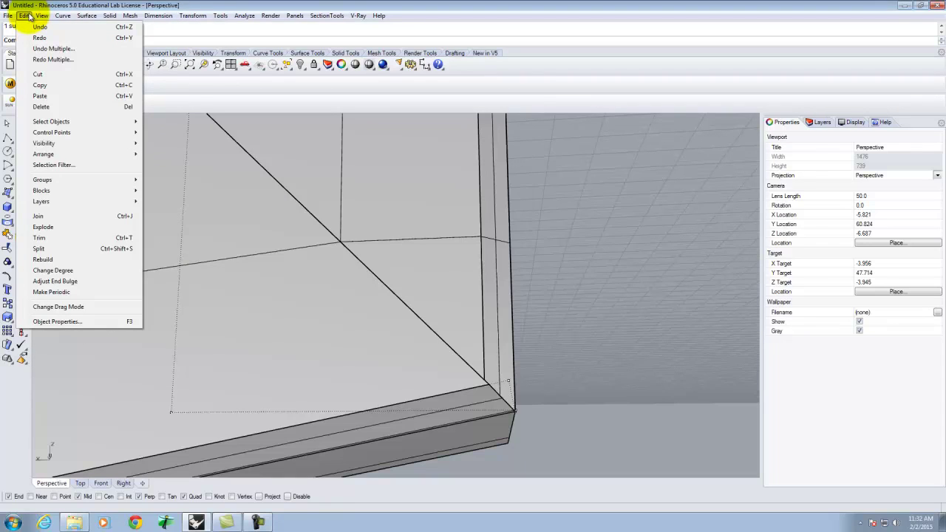
mouse_move(60, 16)
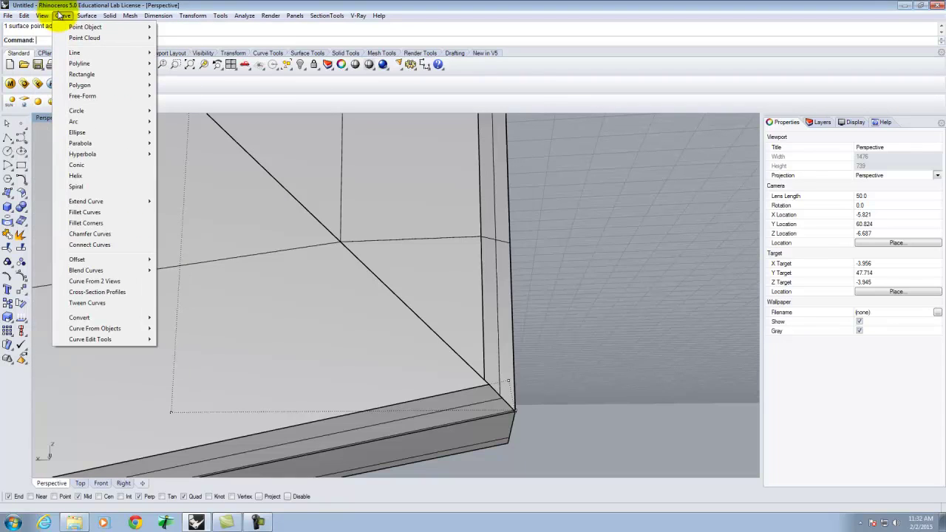
left_click(76, 14)
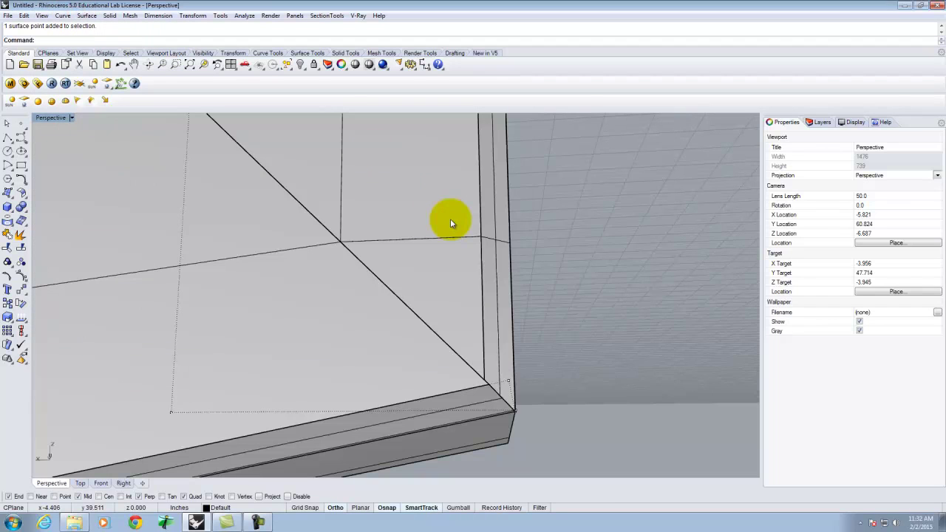
Untrim the slanted end edge of the bottom chamfer strip at the corner
type("untrim")
key("Return")
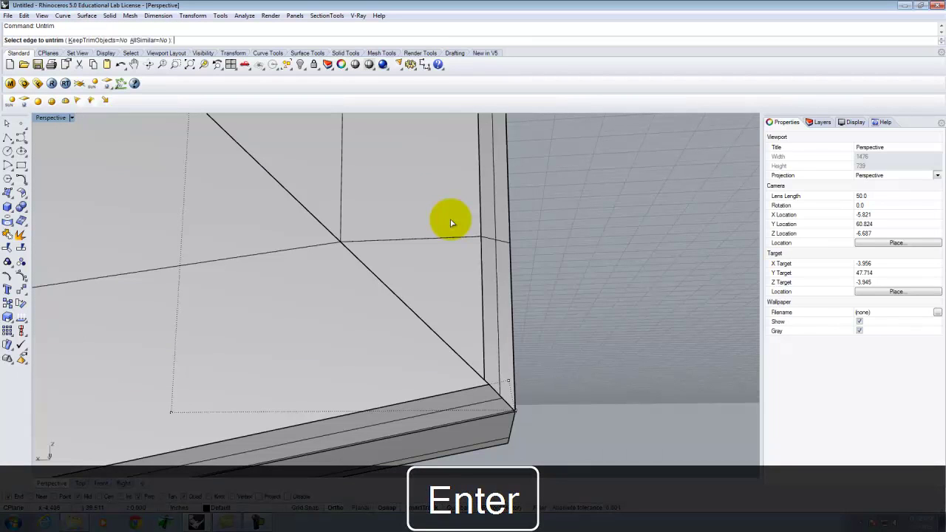
scroll(514, 396, "up", 3)
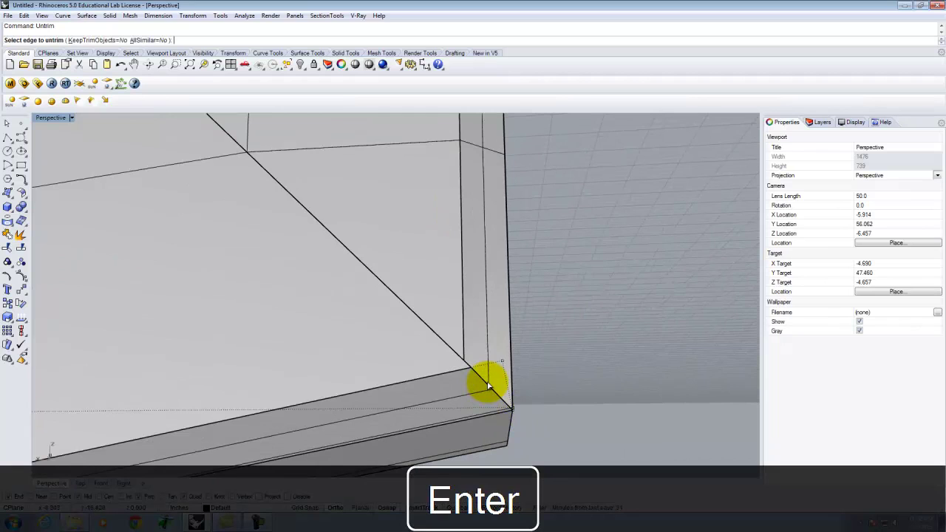
left_click(486, 386)
left_click(519, 408)
Move the bottom chamfer strip's upper corner control point onto the lower inner endpoint of the vertical chamfer
right_click_drag(520, 408, 496, 361)
right_click_drag(455, 351, 559, 377)
scroll(448, 397, "up", 6)
right_click_drag(477, 409, 507, 391)
left_click(509, 388)
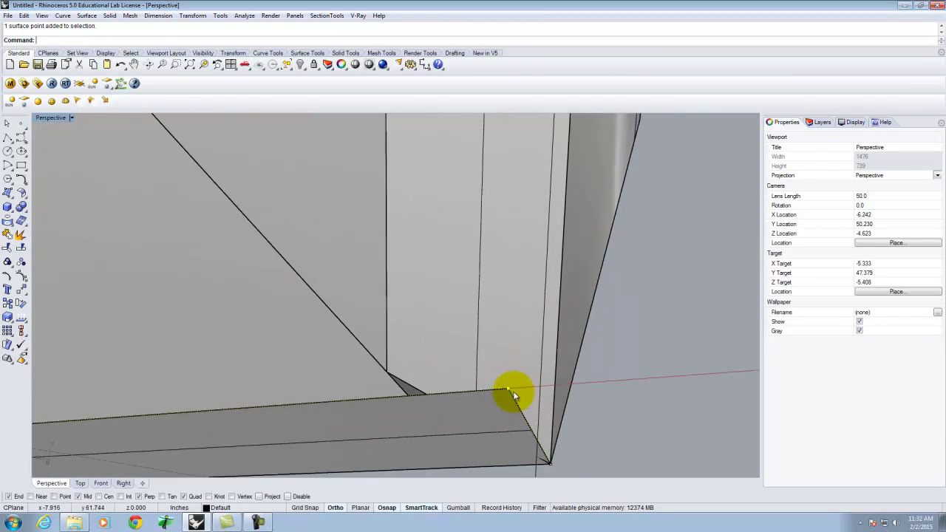
type("m")
key("Return")
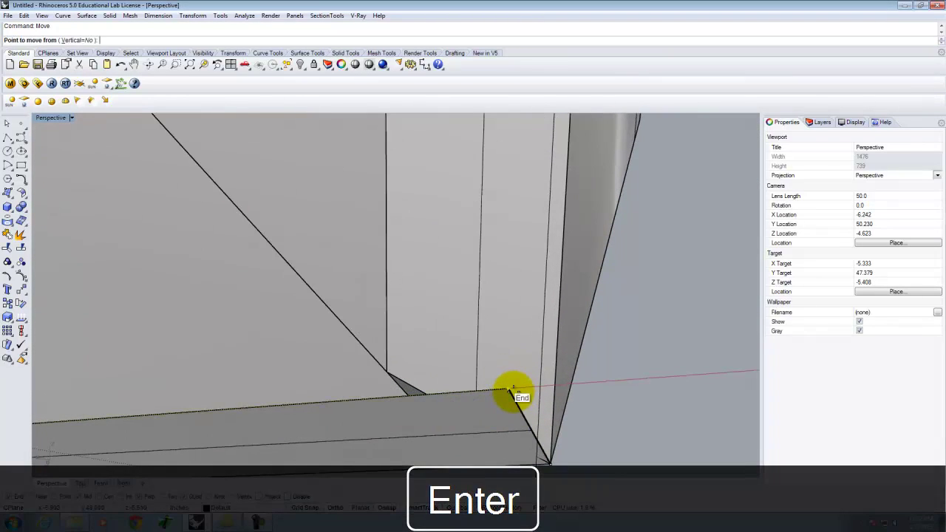
left_click(512, 392)
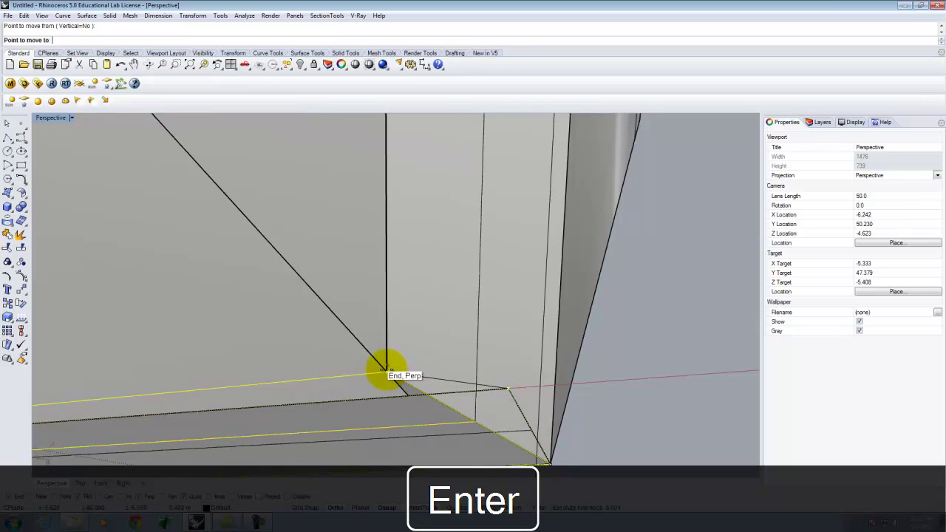
left_click(387, 369)
right_click_drag(427, 391, 534, 370)
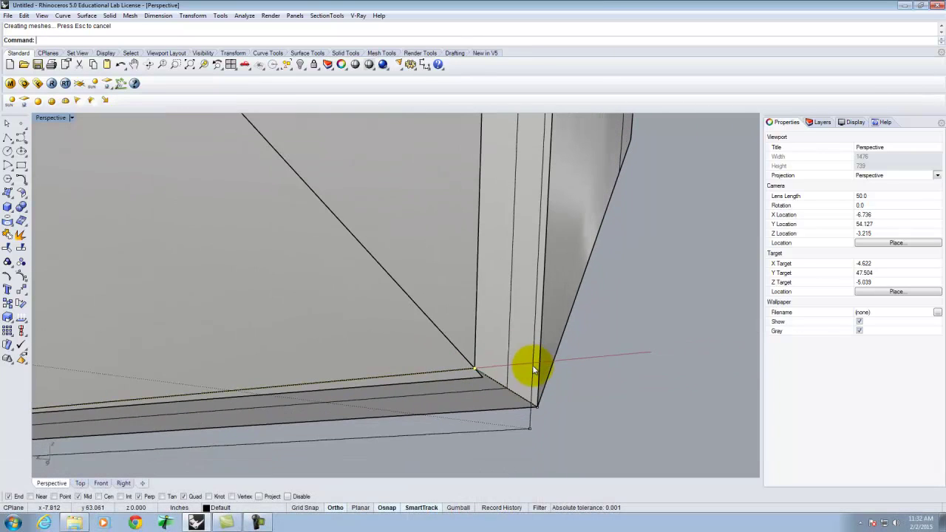
Trim the sliver of the end face that overlaps the reshaped bottom chamfer, using the chamfer strip as the cutting object
left_click(430, 405)
left_click(644, 393)
left_click(486, 400)
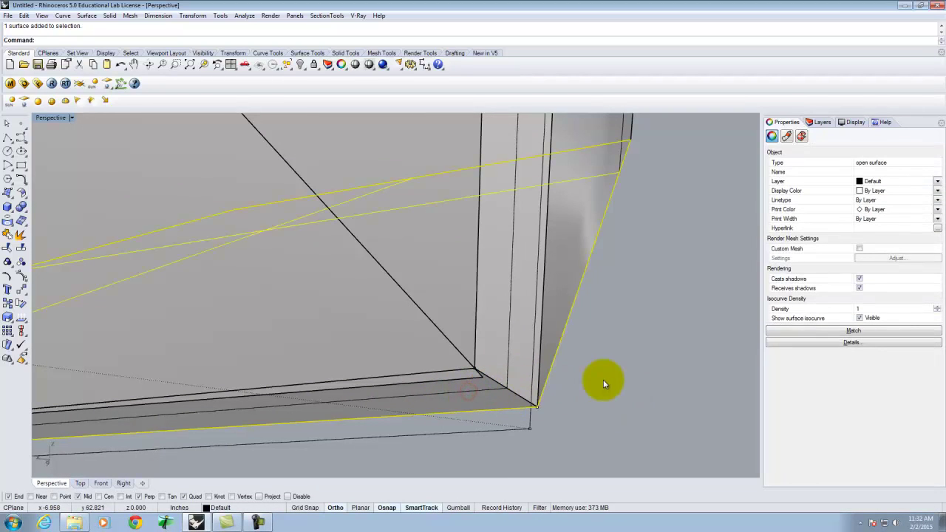
key("Escape")
left_click(490, 397)
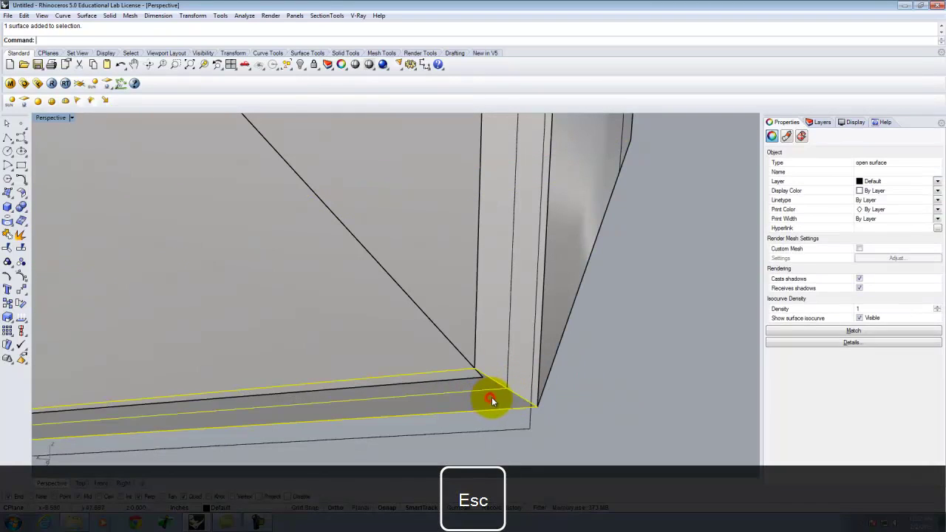
key("Return")
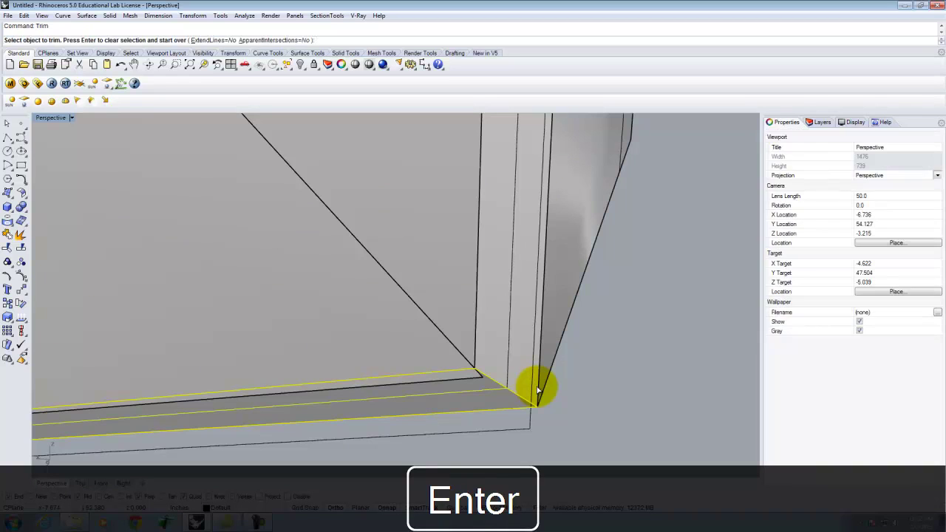
scroll(597, 370, "down", 10)
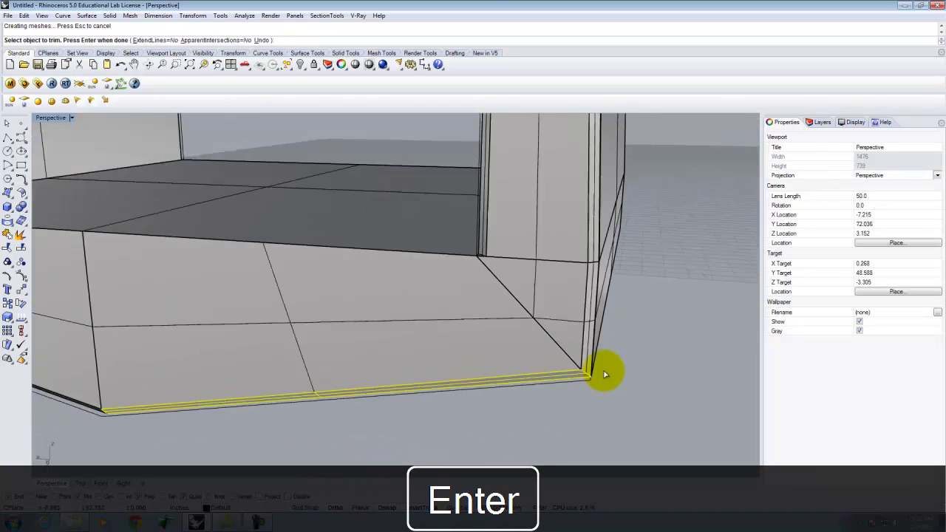
key("Escape")
Examine the trimmed bottom chamfer along the end face and the trough's two lower corners
scroll(408, 403, "down", 3)
right_click_drag(510, 400, 427, 368)
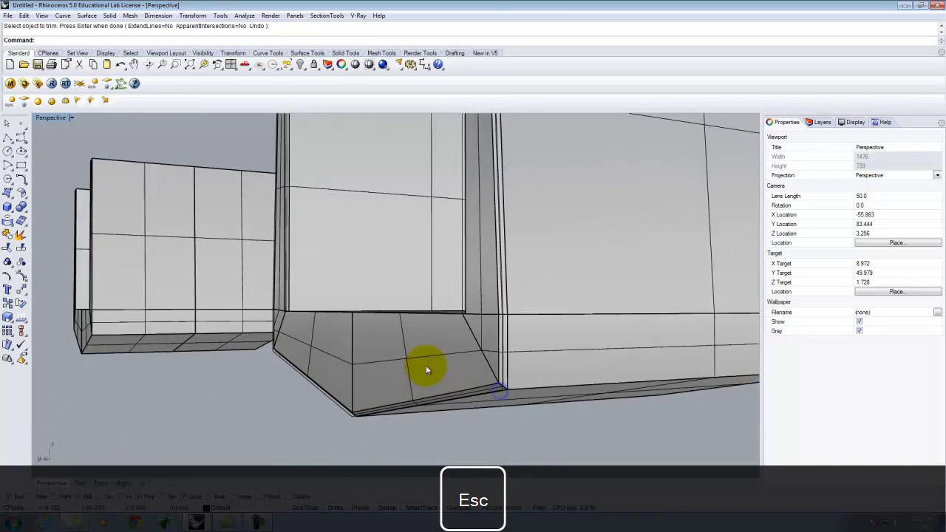
scroll(406, 408, "up", 10)
scroll(406, 411, "down", 5)
scroll(365, 408, "up", 3)
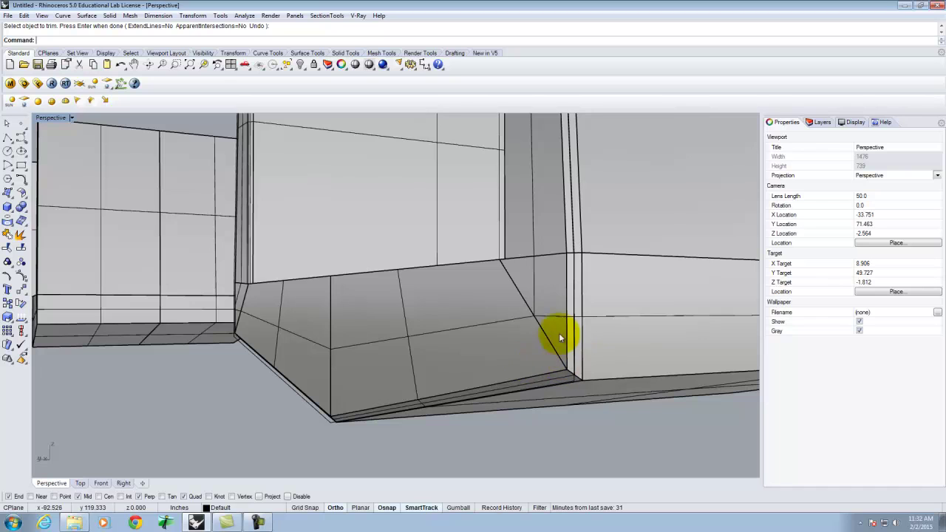
right_click_drag(476, 355, 545, 360)
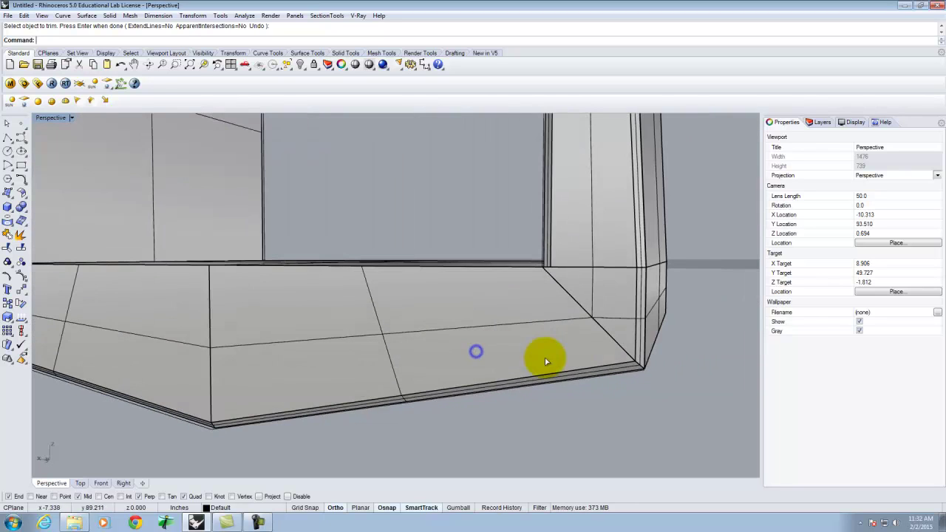
right_click(544, 359)
scroll(654, 357, "down", 3)
scroll(691, 355, "down", 3)
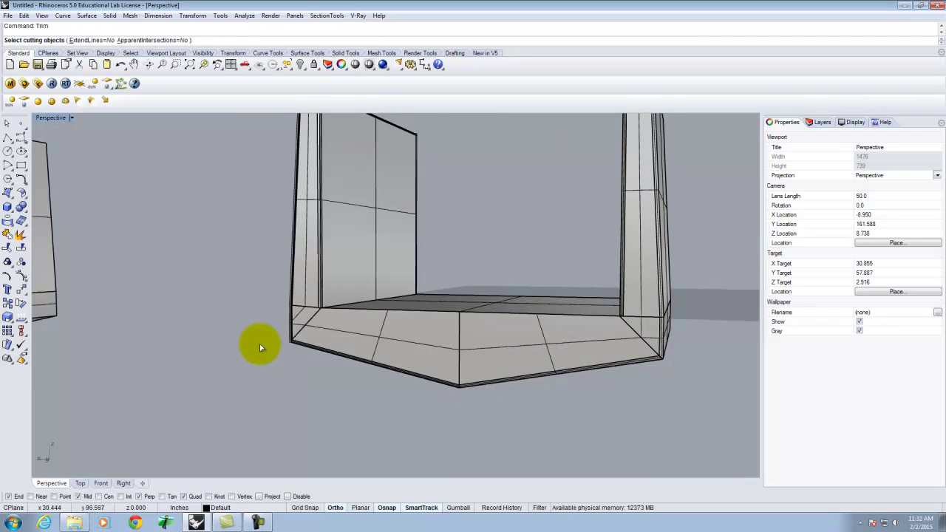
Examine the bottom chamfer's other lower corner, where it meets the vertical chamfer of the end face
scroll(302, 332, "up", 7)
right_click_drag(277, 362, 524, 336)
scroll(526, 336, "down", 5)
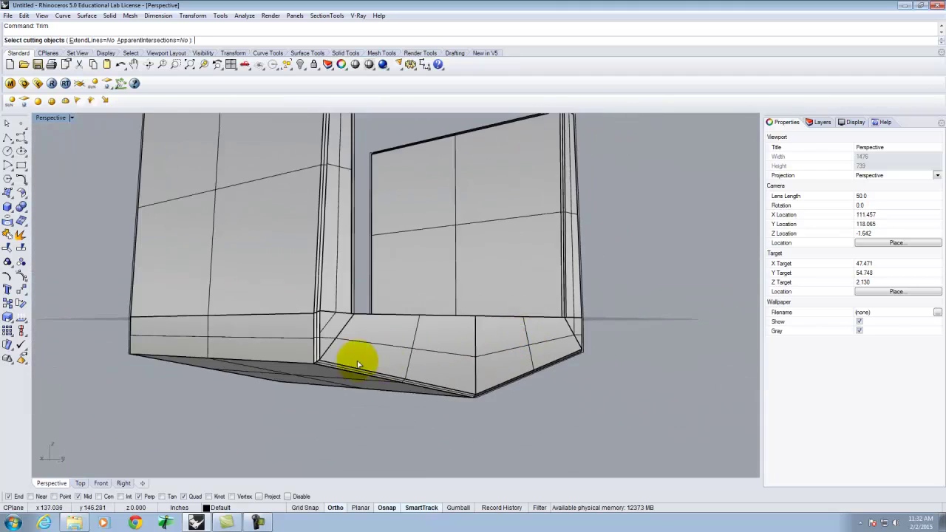
scroll(357, 365, "up", 10)
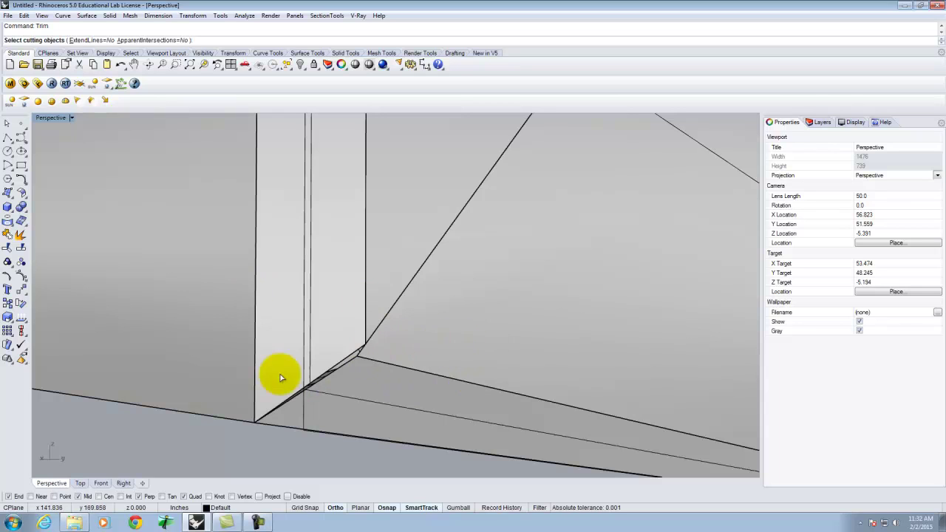
scroll(355, 363, "down", 10)
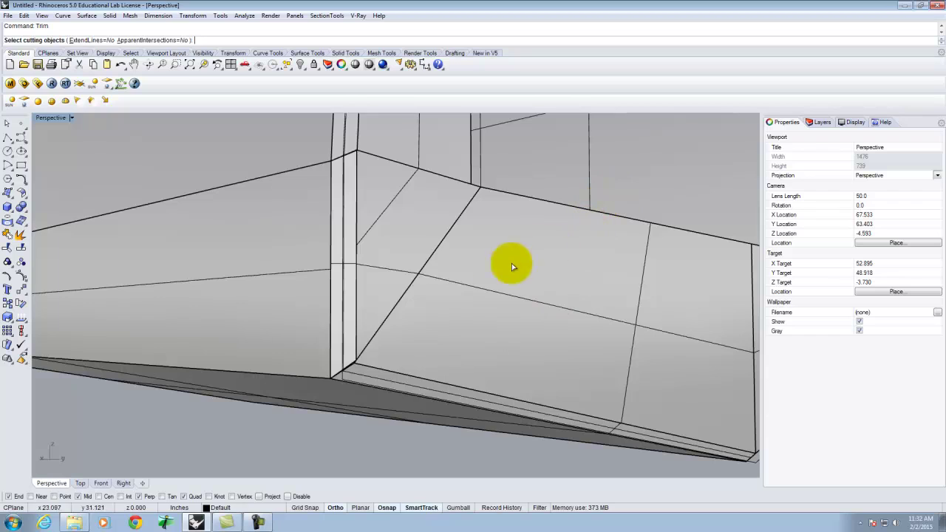
scroll(311, 441, "up", 8)
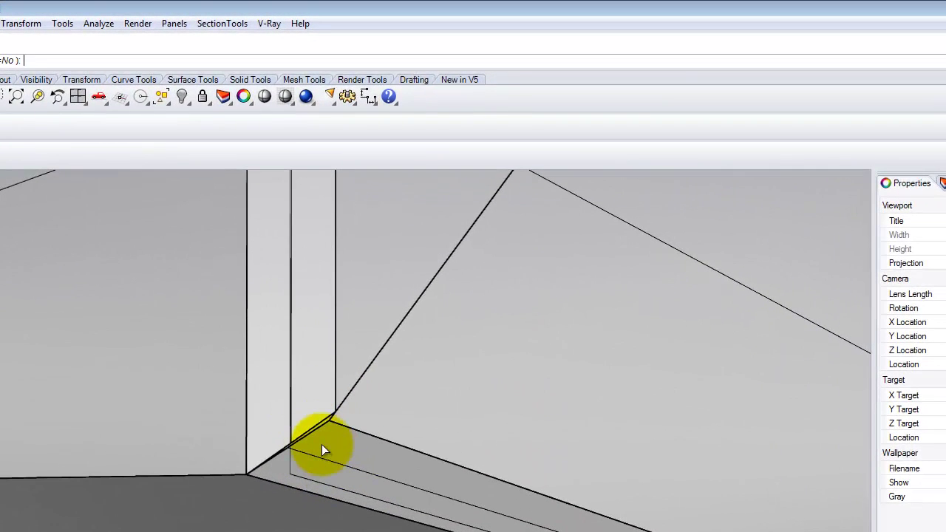
type("ntrim")
key("Return")
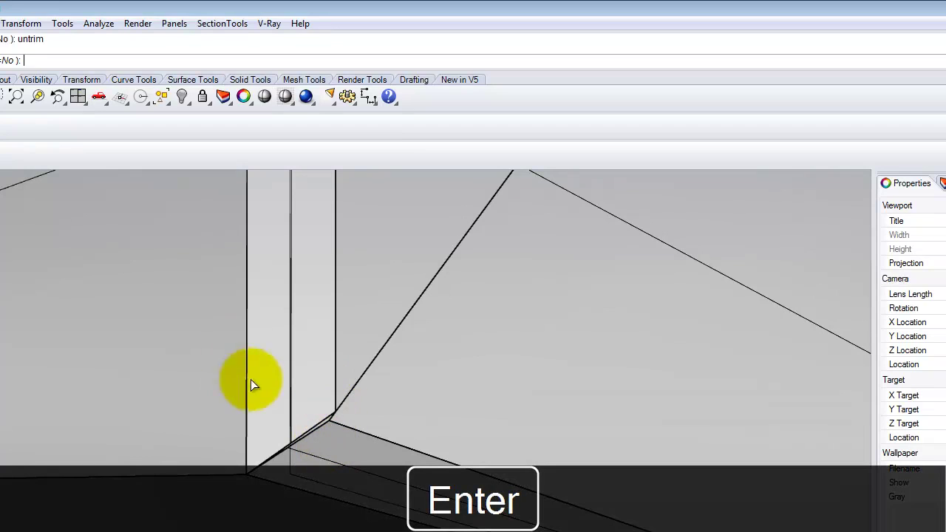
left_click(320, 429)
key("Return")
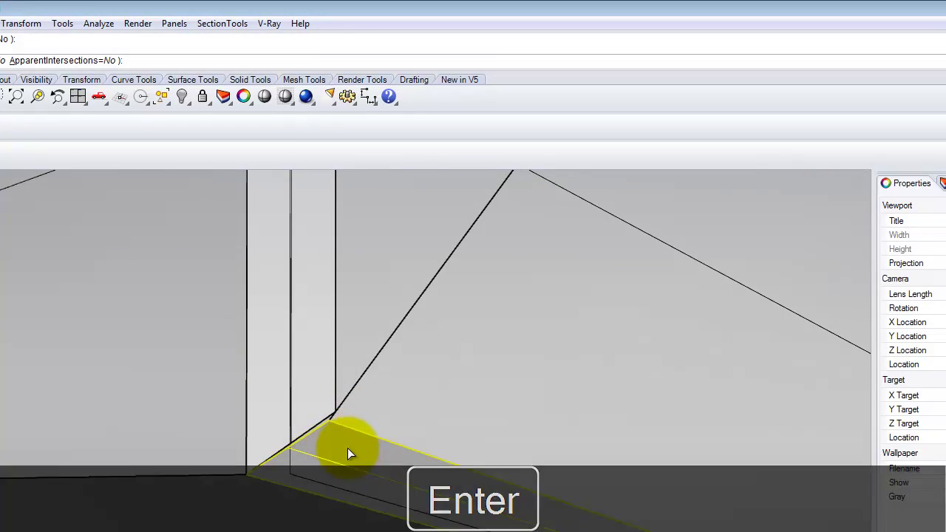
key("Escape")
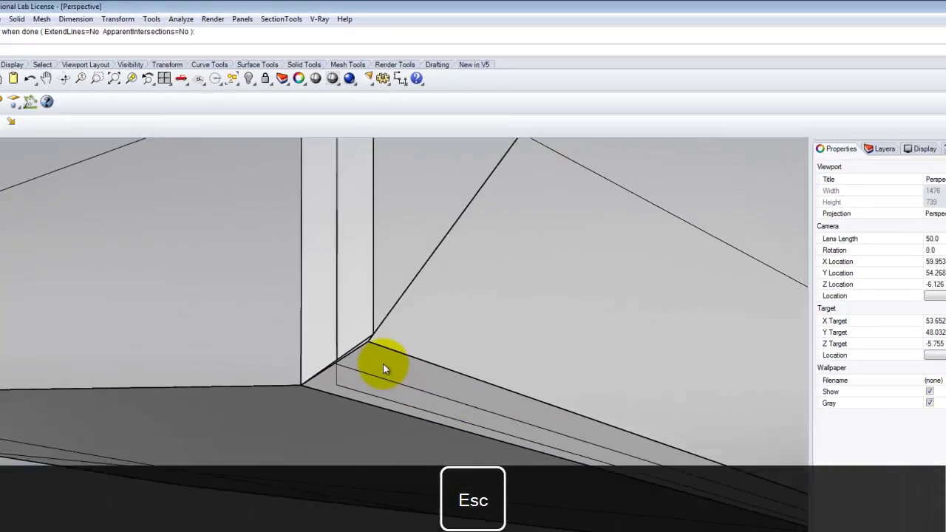
Untrim the bottom chamfer's end edge at this corner and move its upper corner control point onto the vertical chamfer's lower inner endpoint
key("Return")
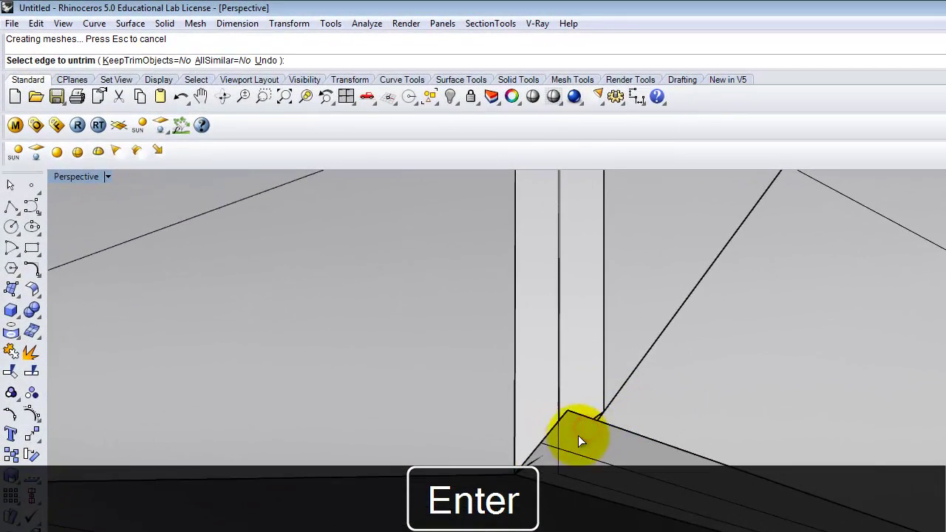
left_click(37, 416)
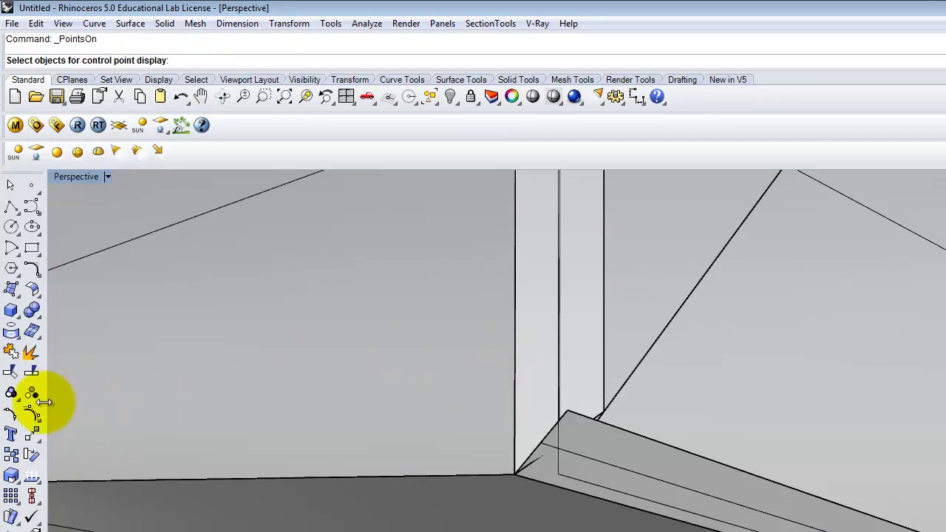
left_click(612, 455)
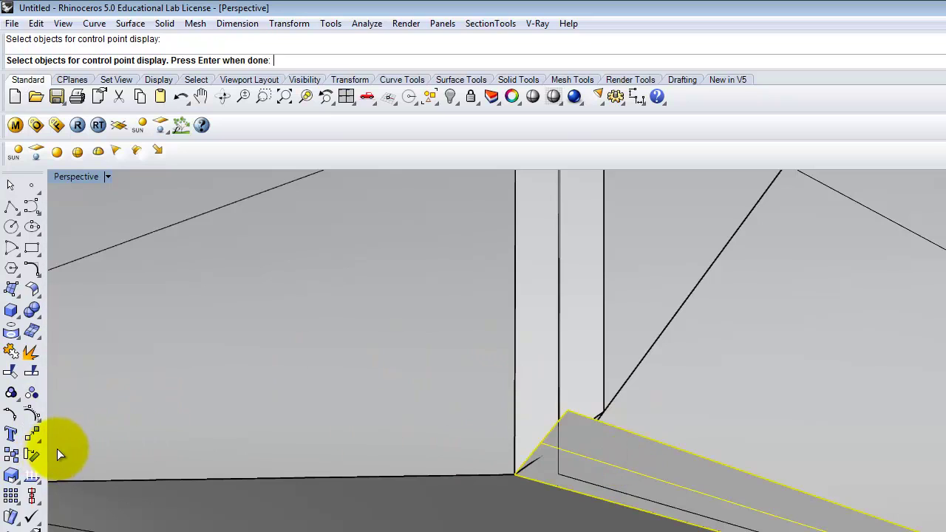
key("Return")
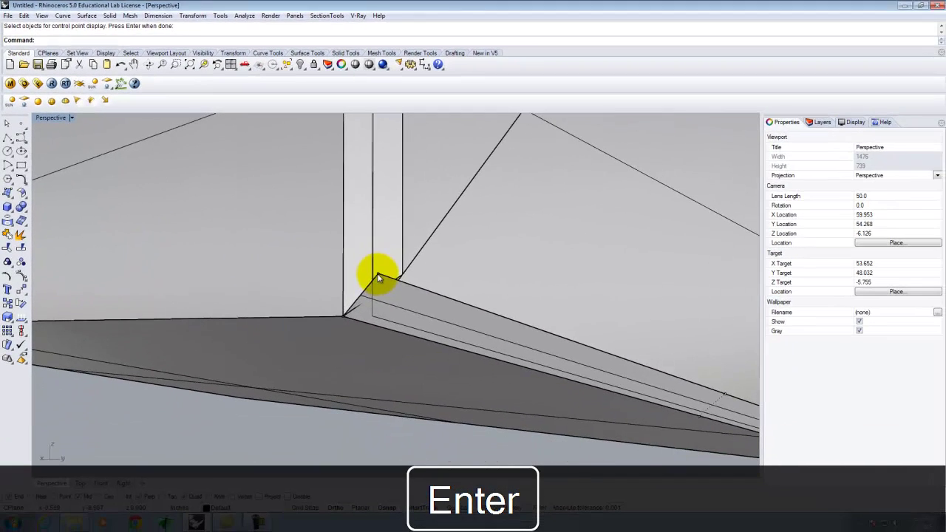
left_click(573, 408)
left_click(417, 300)
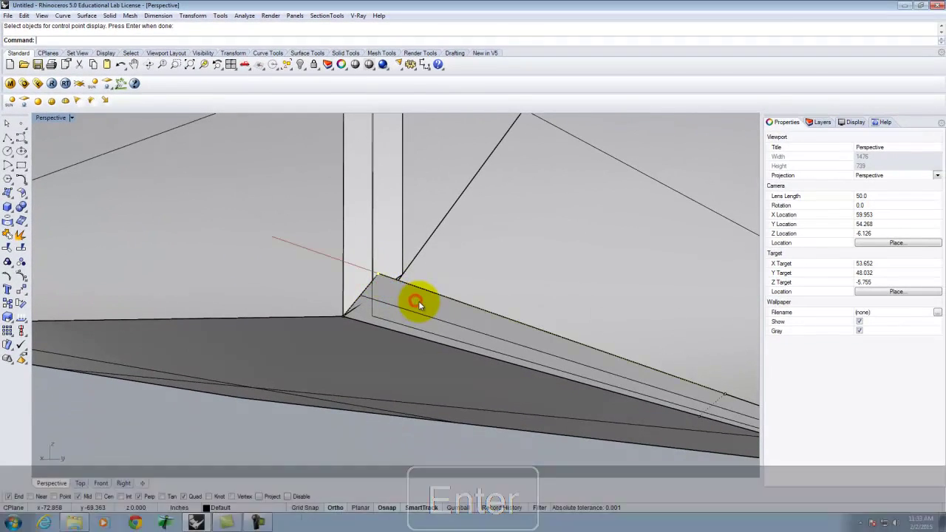
type("ve")
key("Return")
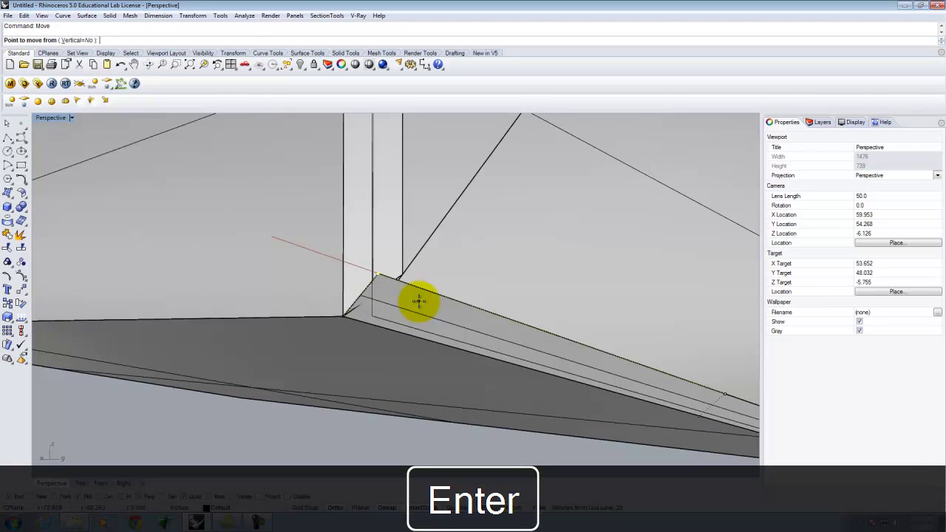
left_click(380, 273)
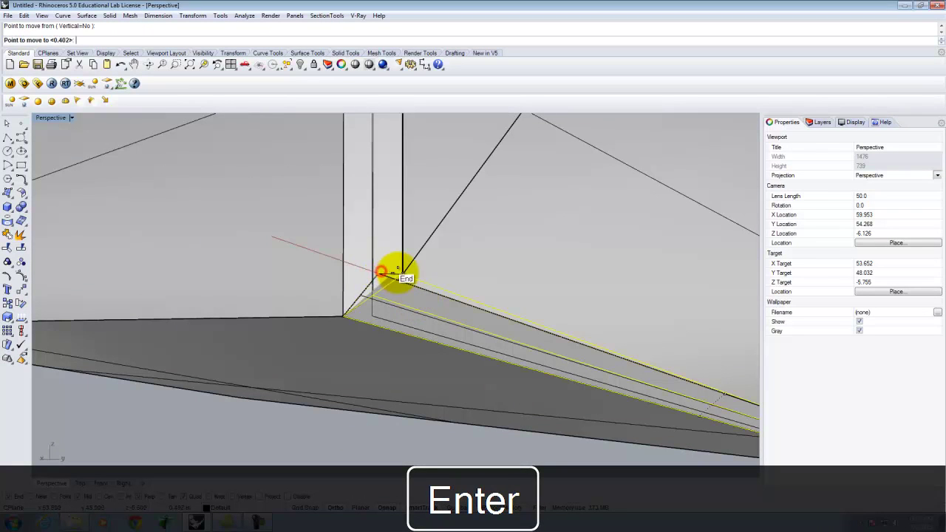
left_click(400, 273)
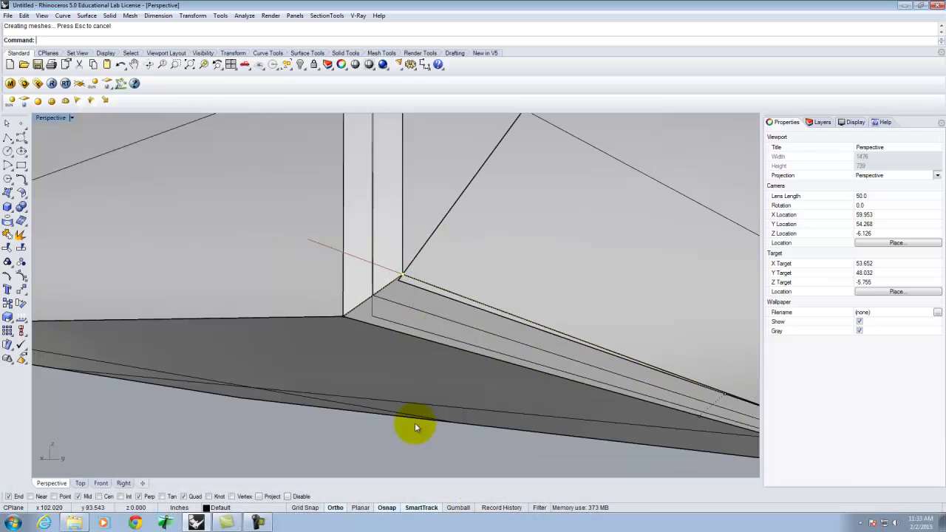
Trim the end-face sliver overlapping the reshaped bottom chamfer at this corner, using the chamfer strip as the cutting object
left_click(330, 430)
left_click(428, 320)
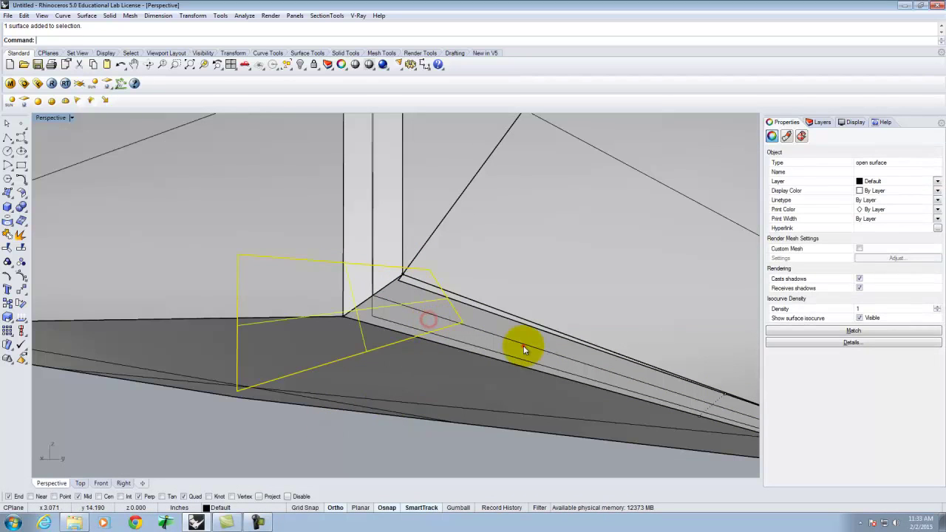
left_click(515, 342)
left_click(413, 319)
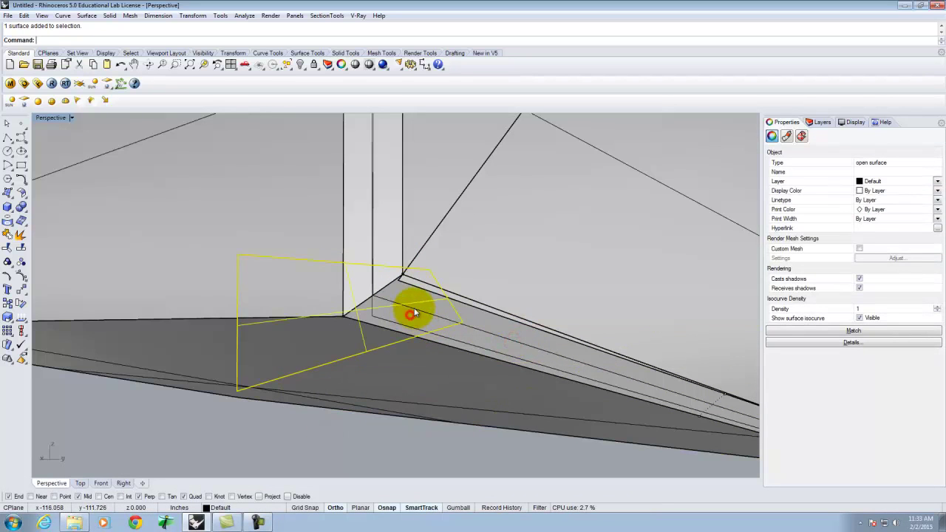
key("Escape")
left_click(453, 320)
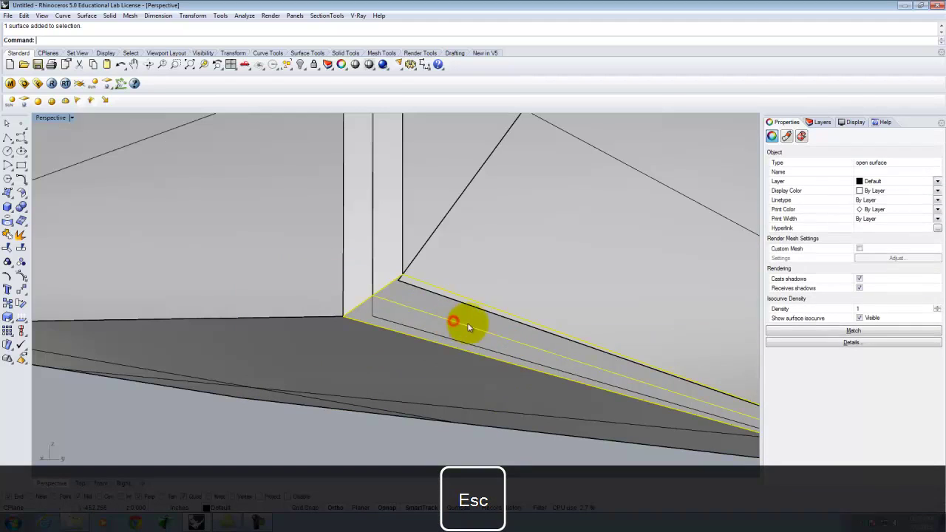
type("Trim")
key("Return")
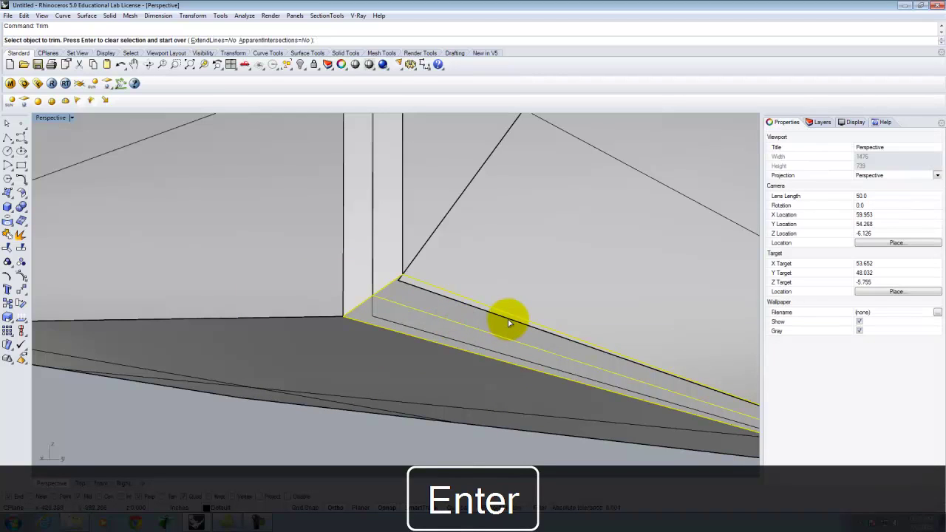
left_click(418, 287)
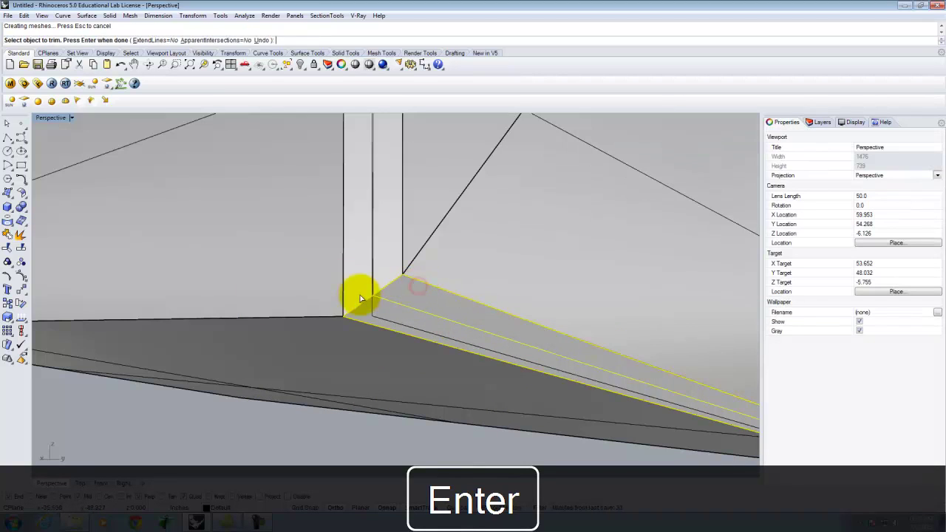
scroll(349, 308, "down", 10)
key("Escape")
Examine the completed beveled trough from several sides, together with the neighbouring trough versions
right_click_drag(604, 304, 186, 295)
right_click_drag(483, 321, 568, 328)
right_click_drag(571, 289, 562, 246)
scroll(474, 360, "down", 6)
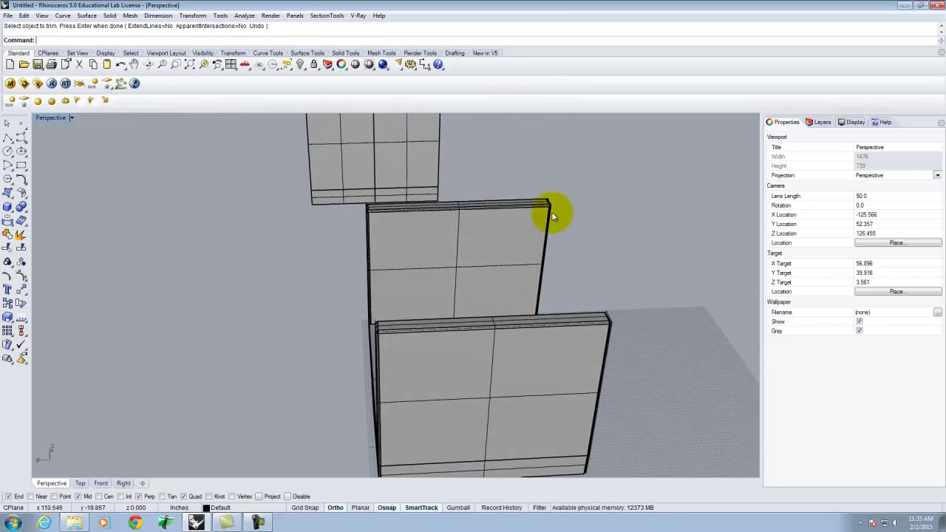
right_click_drag(328, 316, 389, 307)
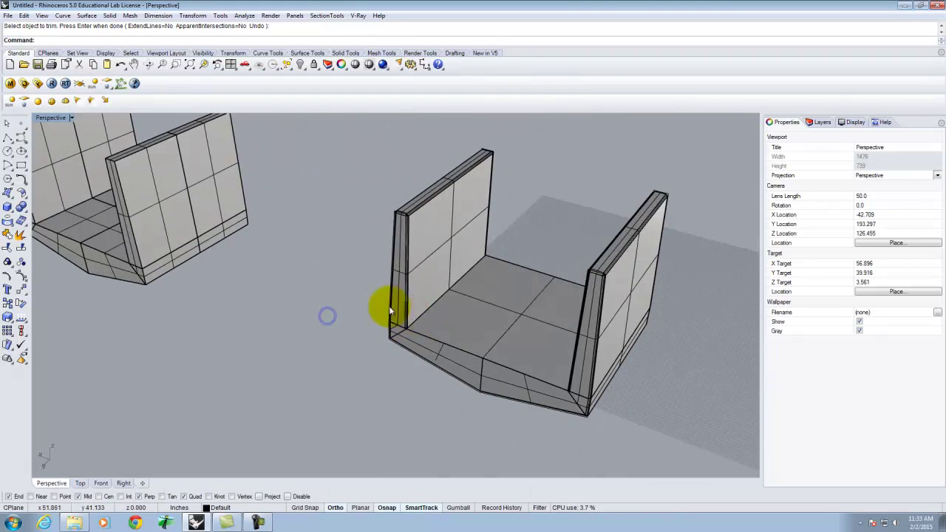
scroll(313, 324, "down", 6)
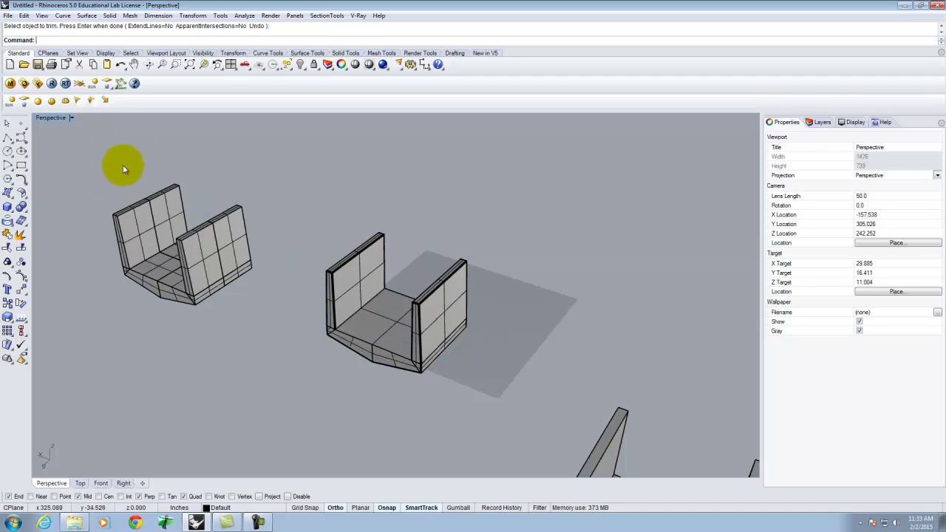
right_click_drag(302, 272, 442, 260)
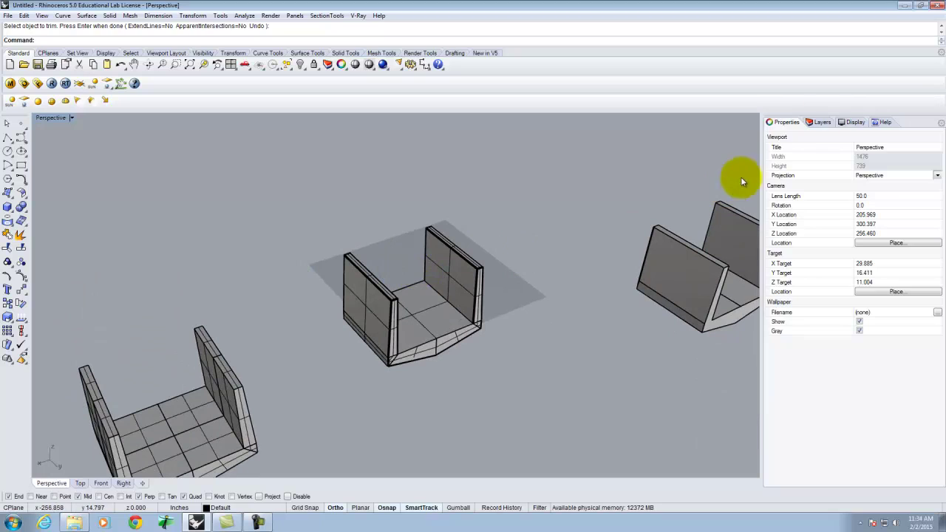
Rename the Default layer as Bridge
left_click(823, 122)
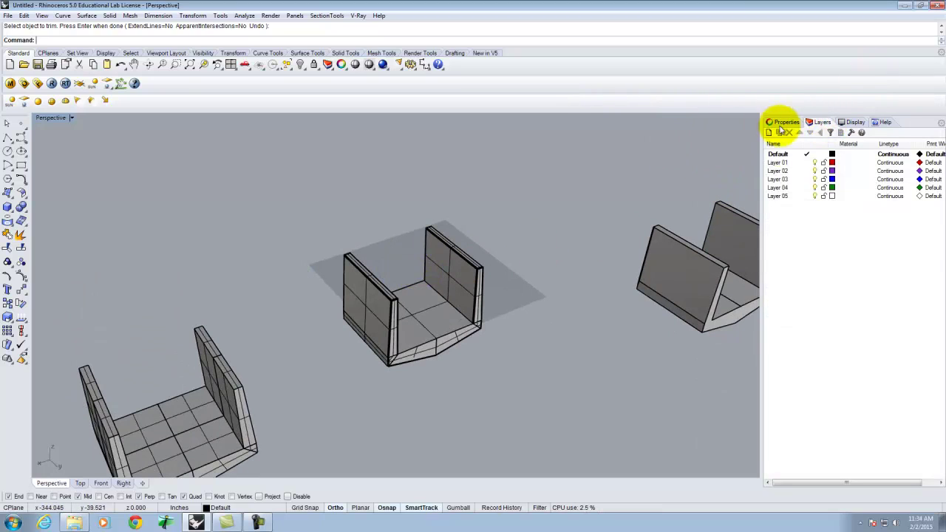
left_click(779, 154)
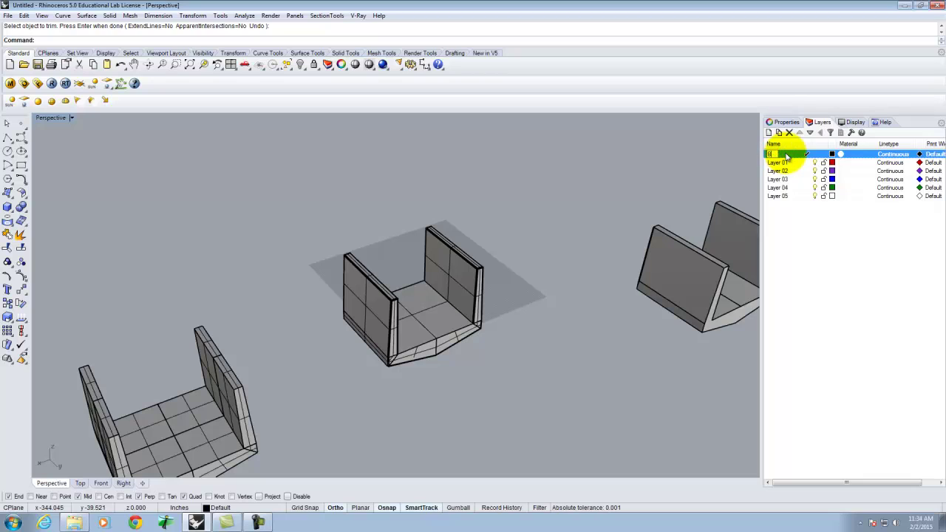
left_click(813, 253)
Select the whole middle trough and start loading a material file into the scene materials of the V-Ray material editor
left_click_drag(260, 197, 513, 385)
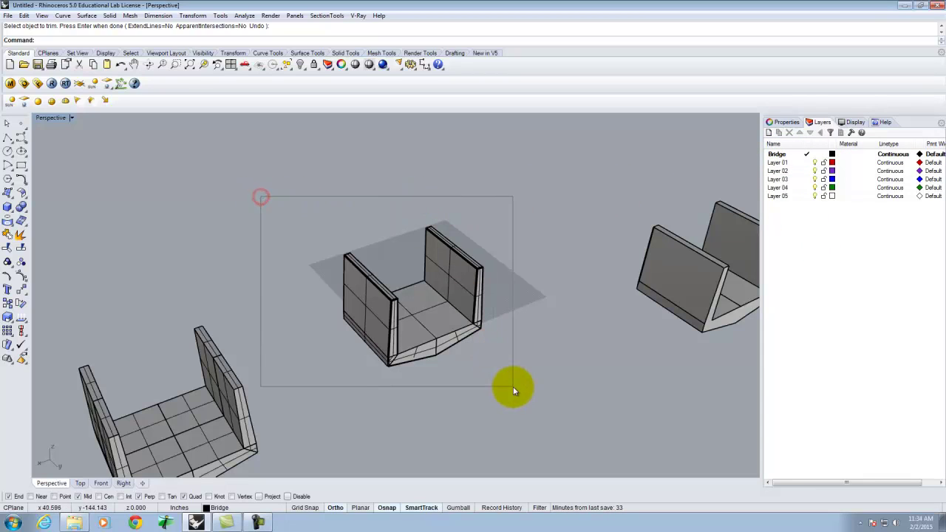
left_click(10, 84)
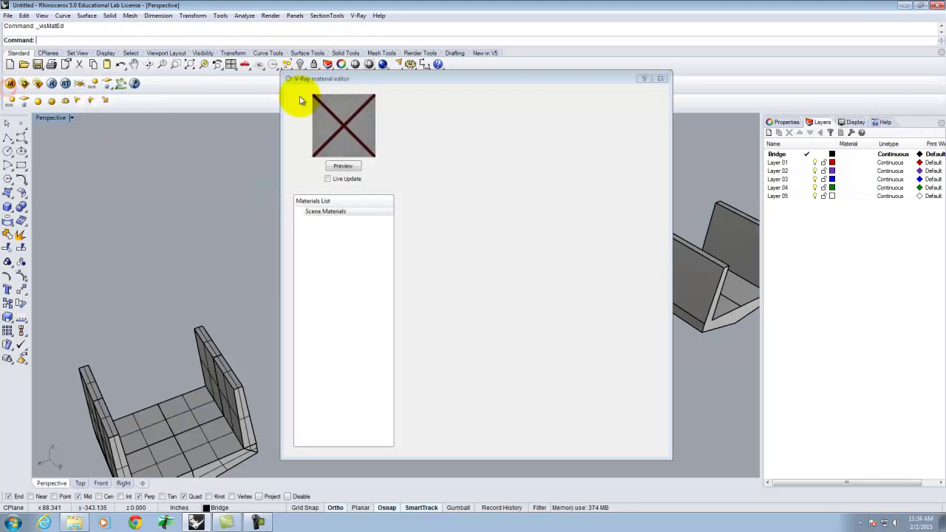
left_click(329, 213)
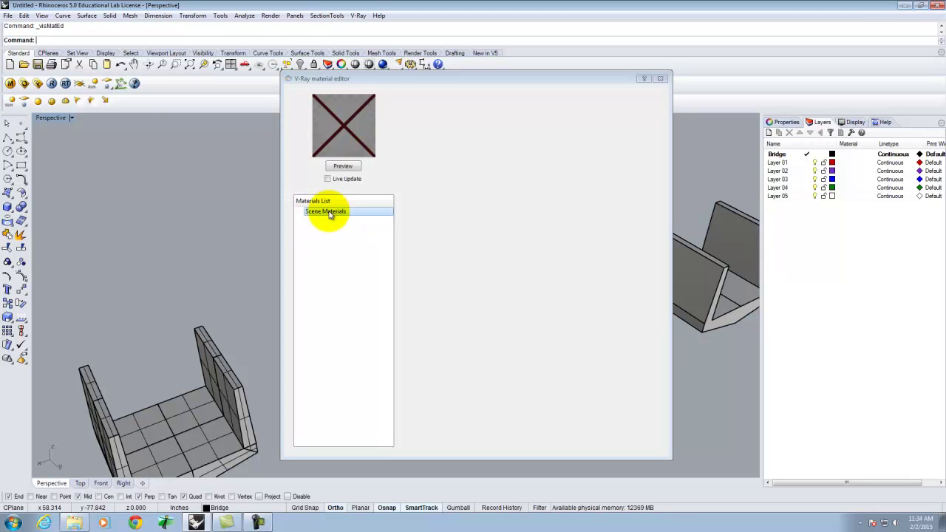
right_click(329, 215)
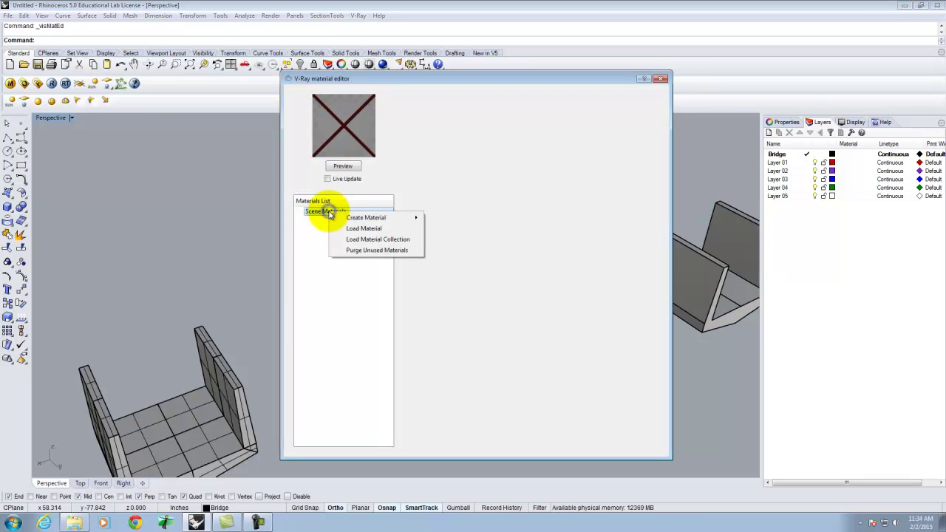
left_click(377, 230)
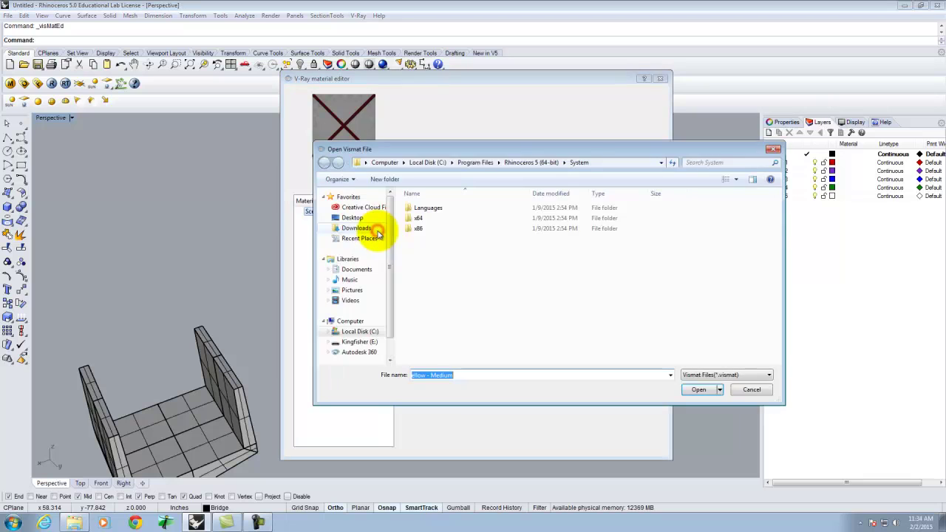
Load Concrete - Basic.vismat as a scene material from Resources\Digital Tools\Resources\V-Ray Materials\Concrete\Concrete - Basic on drive E
left_click(358, 341)
double_click(423, 249)
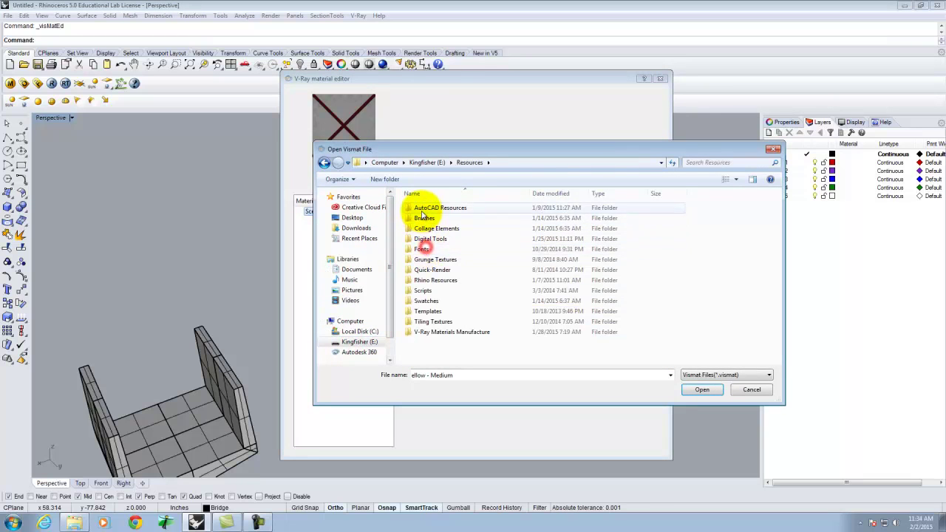
double_click(432, 239)
double_click(435, 211)
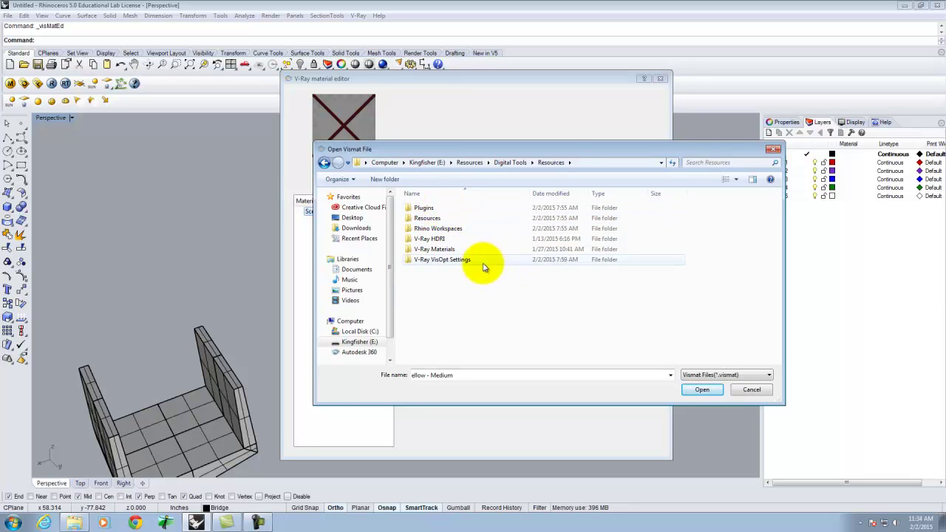
left_click(455, 252)
double_click(454, 252)
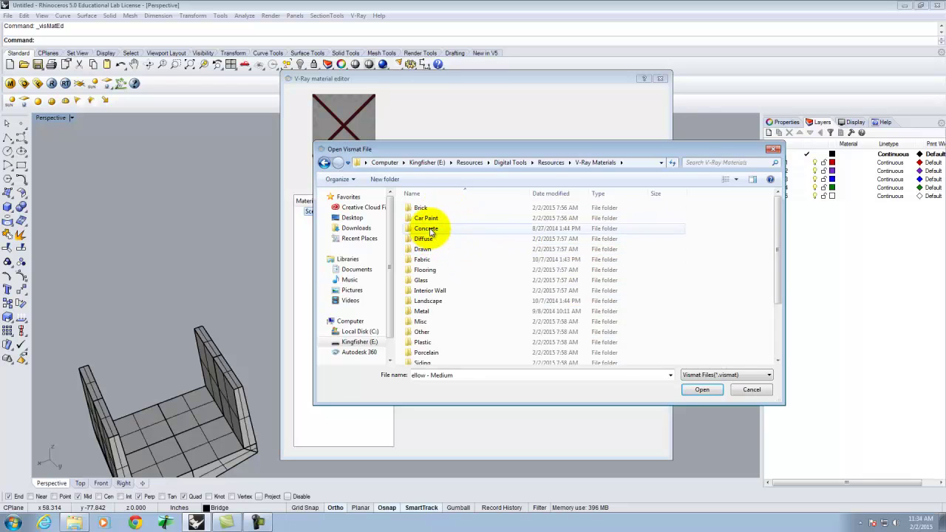
double_click(436, 228)
double_click(451, 208)
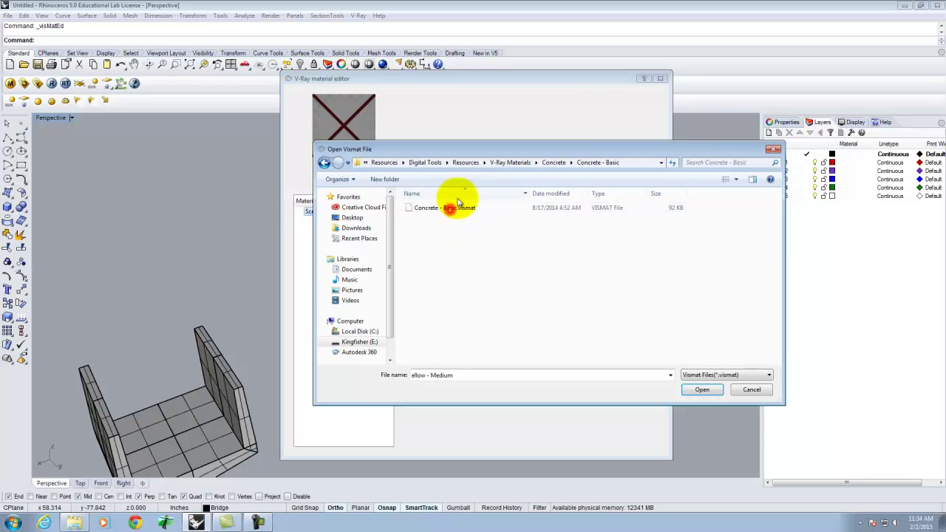
left_click(447, 208)
left_click(702, 388)
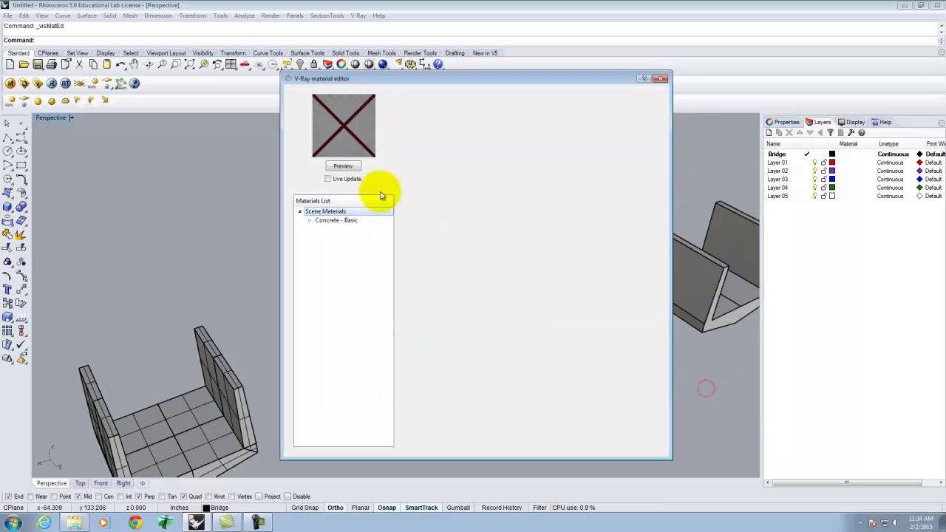
Preview the Concrete - Basic material and apply it to the selected trough, leaving the material editor closed and the trough deselected
left_click(346, 222)
left_click(342, 166)
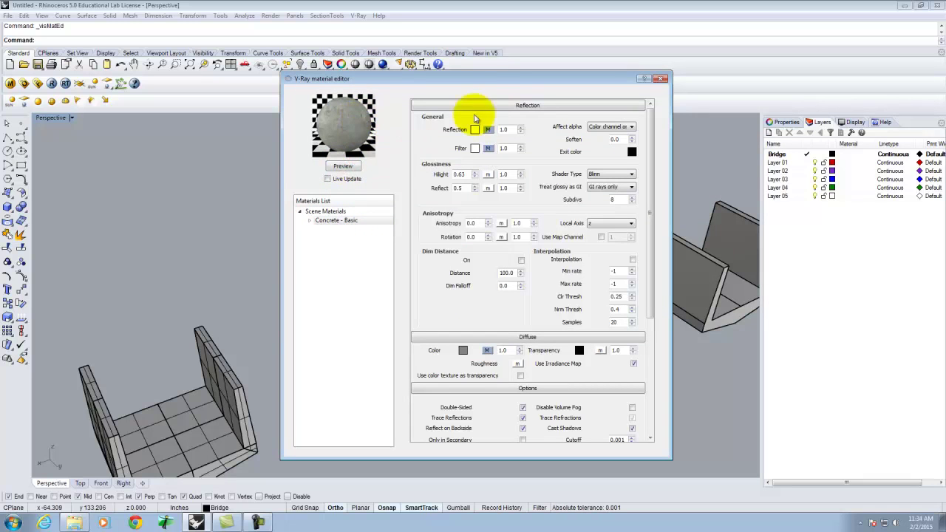
left_click_drag(490, 78, 249, 74)
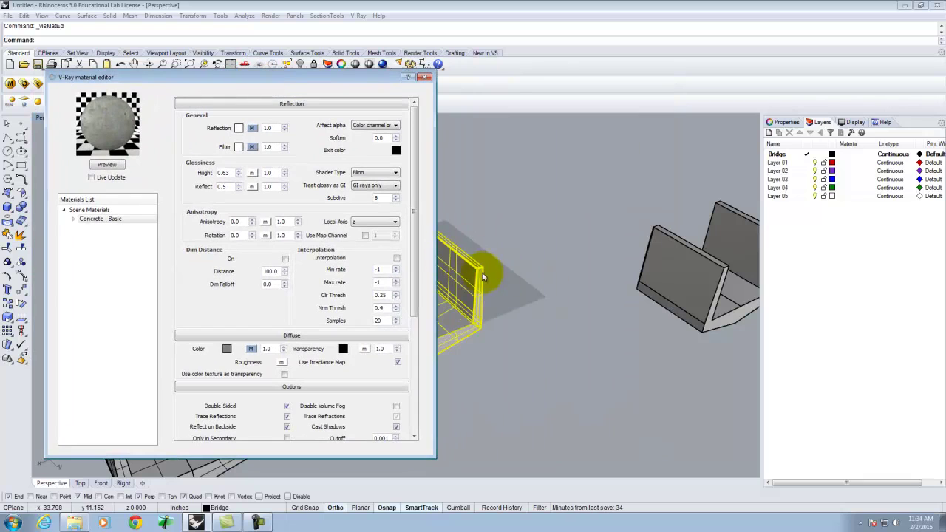
right_click(121, 219)
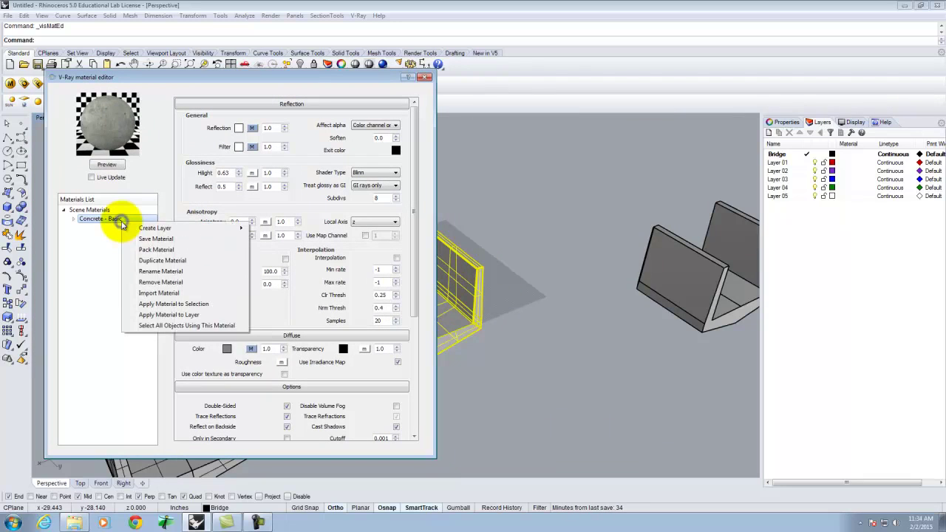
left_click(185, 305)
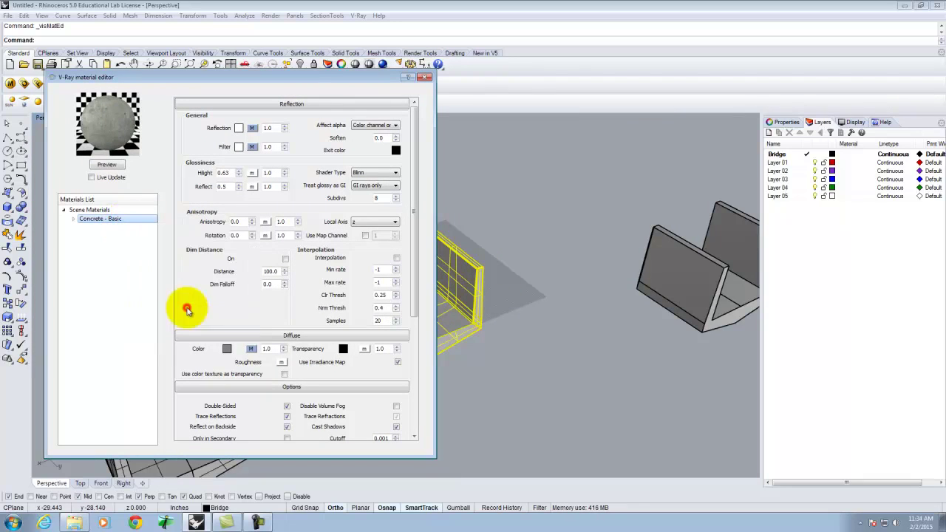
left_click(424, 76)
right_click_drag(528, 247, 445, 214)
right_click(443, 213)
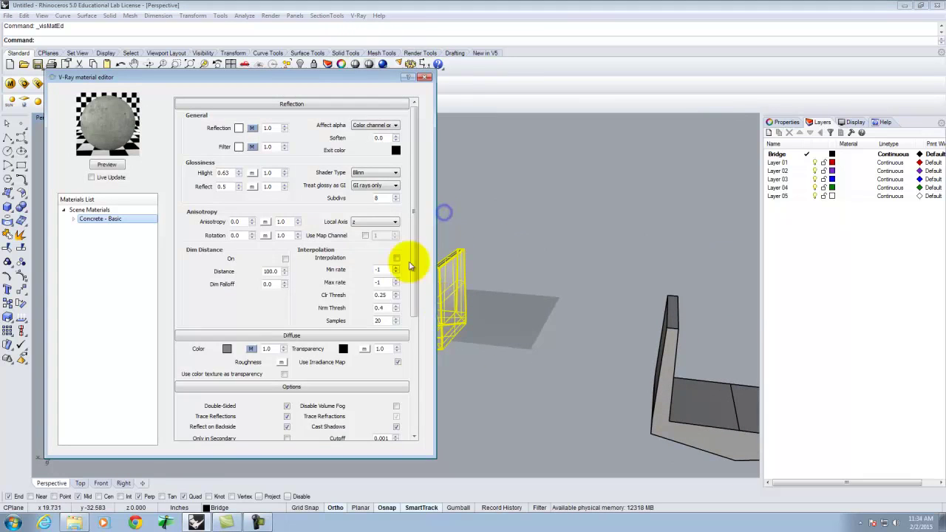
left_click(424, 76)
right_click_drag(443, 133, 521, 288)
left_click(556, 329)
right_click_drag(555, 328, 579, 274)
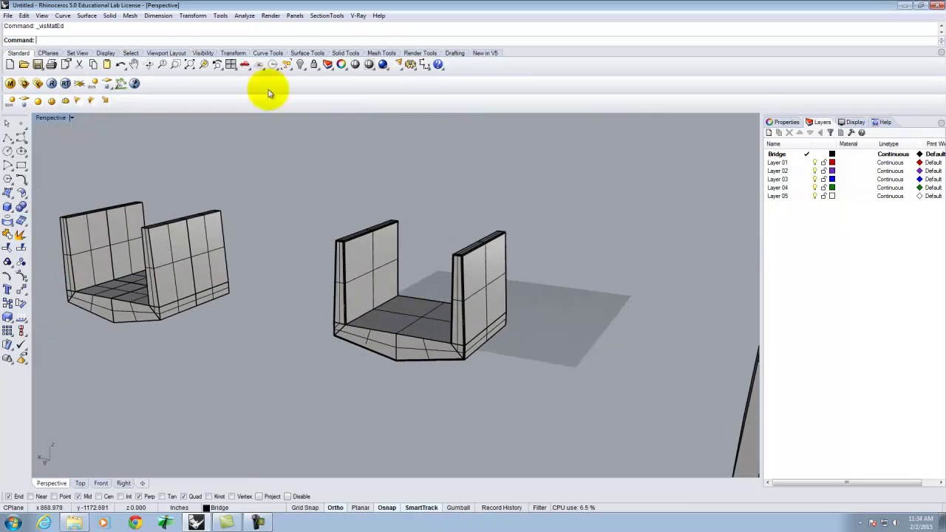
Add a V-Ray infinite plane and shift one of the two coincident infinite planes vertically downward
left_click(79, 85)
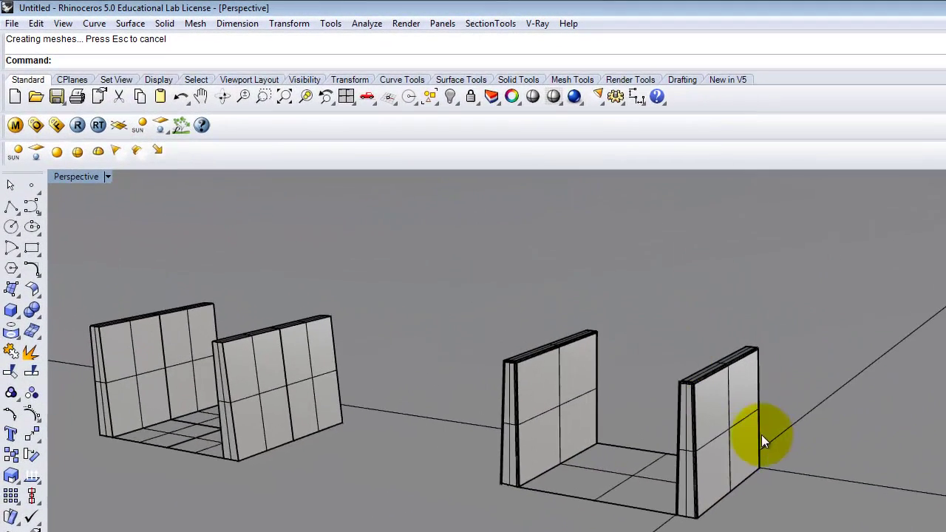
right_click_drag(761, 434, 781, 412)
left_click(820, 433)
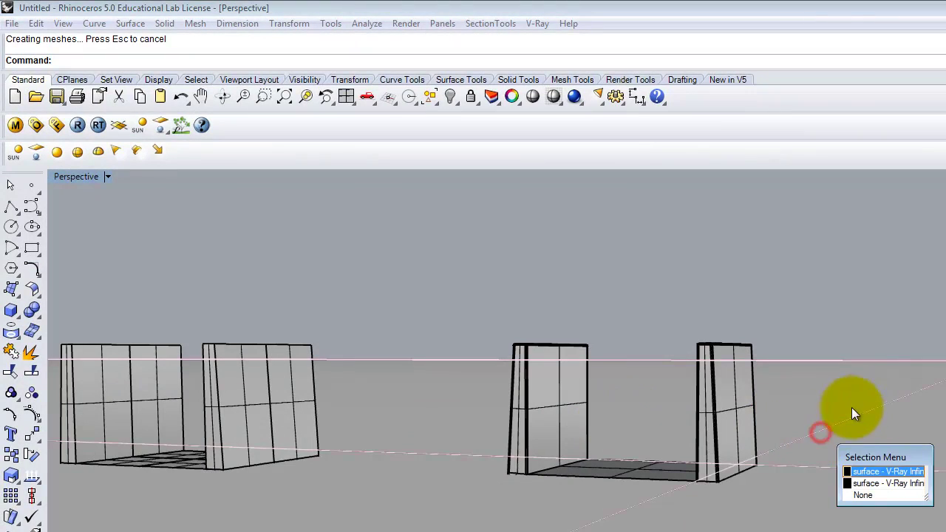
left_click(892, 471)
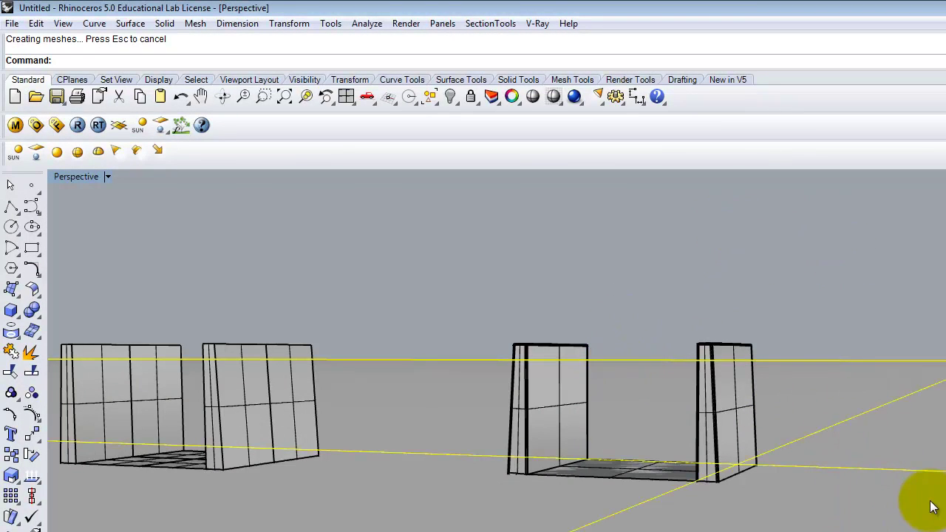
type("ave")
key("Return")
type("Move")
key("Return")
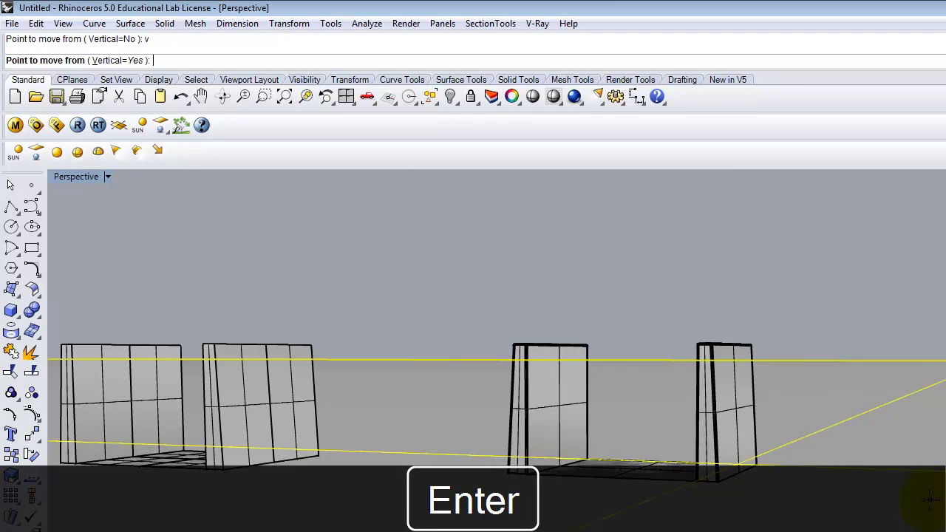
left_click(865, 399)
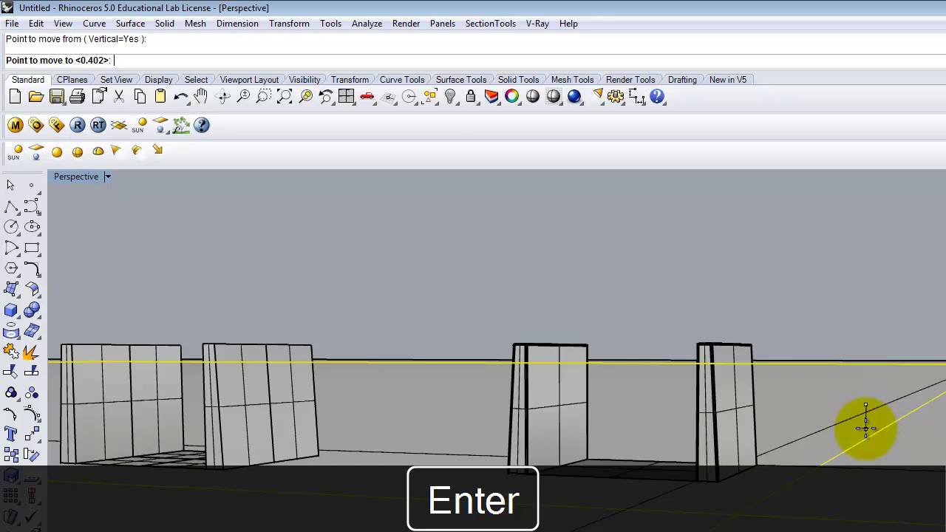
key("Return")
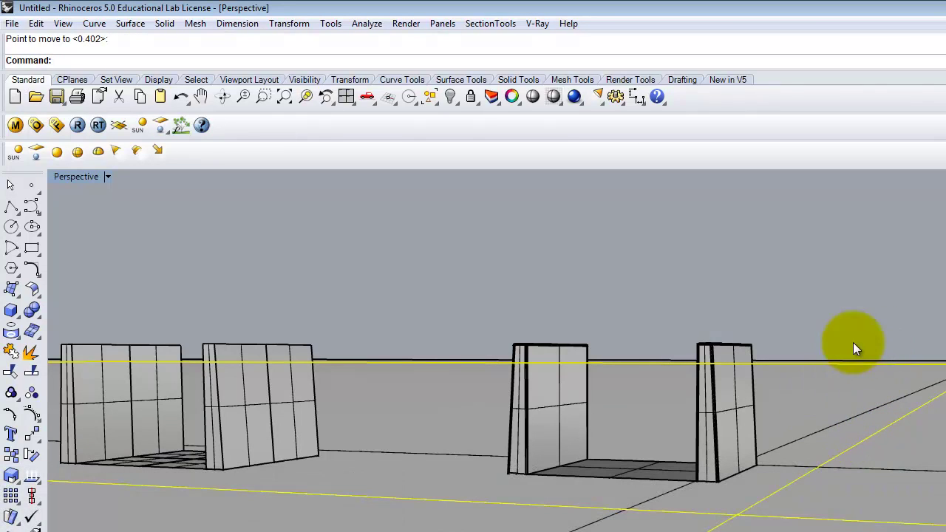
Move the selected infinite plane vertically down below the trough's underside and delete the other plane that cuts through the trough
right_click_drag(853, 355, 831, 377)
right_click(831, 378)
right_click(748, 527)
right_click(759, 519)
left_click(751, 513)
key("Escape")
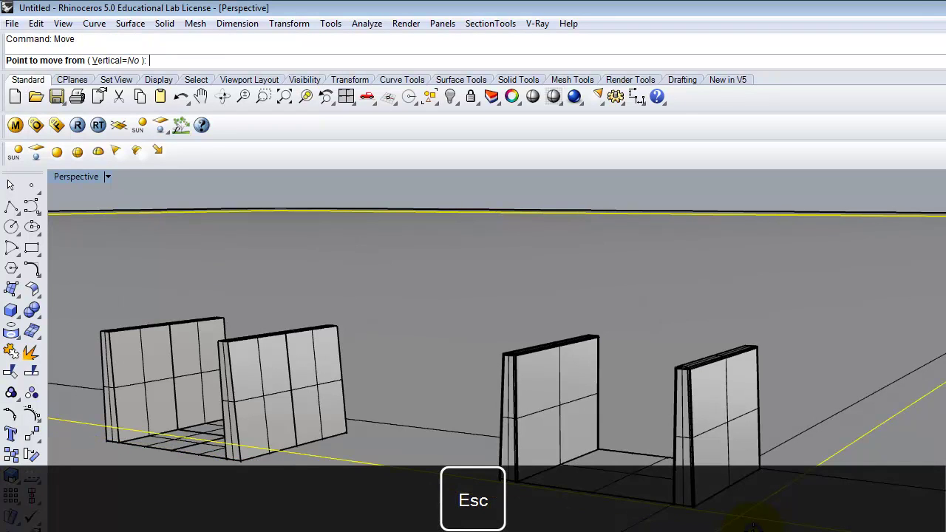
type("v")
key("Return")
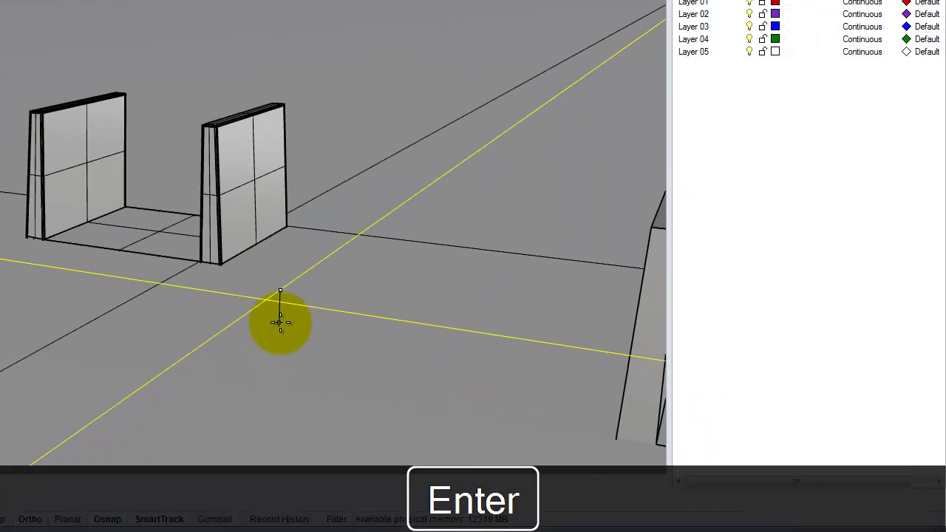
right_click_drag(280, 322, 337, 296)
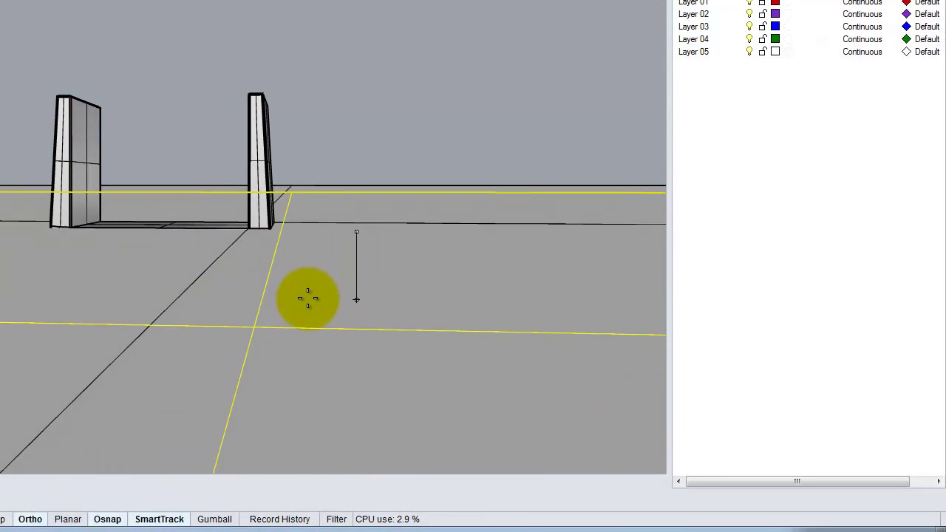
mouse_move(402, 275)
right_mouse_down()
mouse_move(286, 284)
mouse_move(283, 233)
mouse_move(313, 292)
mouse_move(355, 279)
mouse_move(350, 238)
right_mouse_up()
left_click(350, 235)
key("Return")
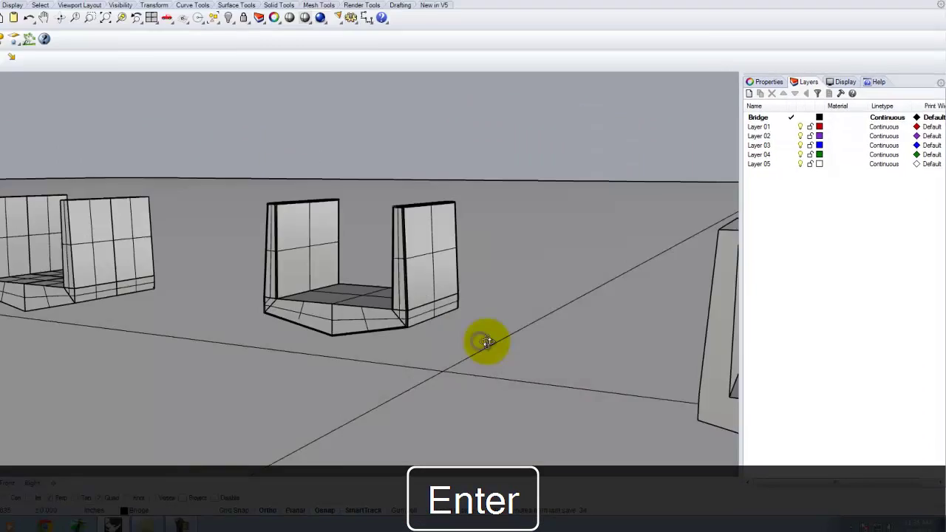
Frame the middle trough in the perspective view, render it with V-Ray and close the rendered image
scroll(417, 310, "down", 5)
scroll(425, 285, "up", 8)
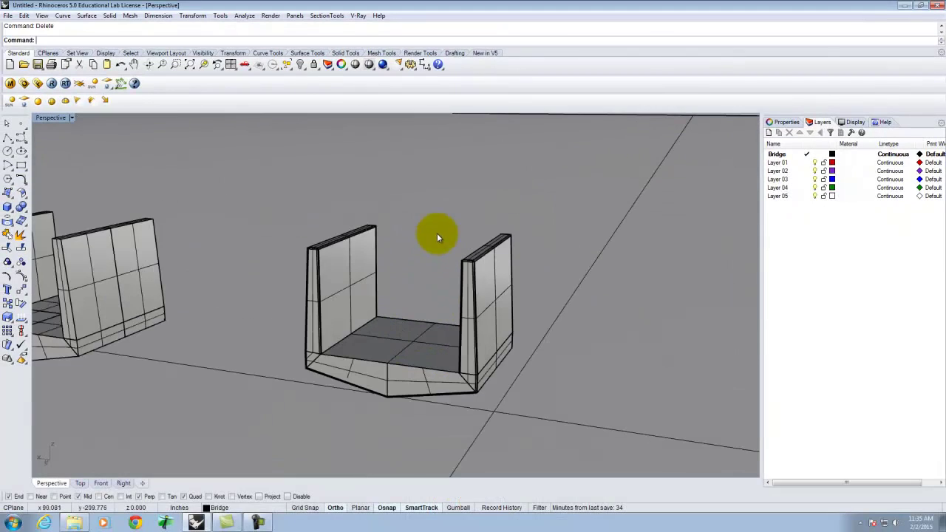
scroll(400, 411, "up", 1)
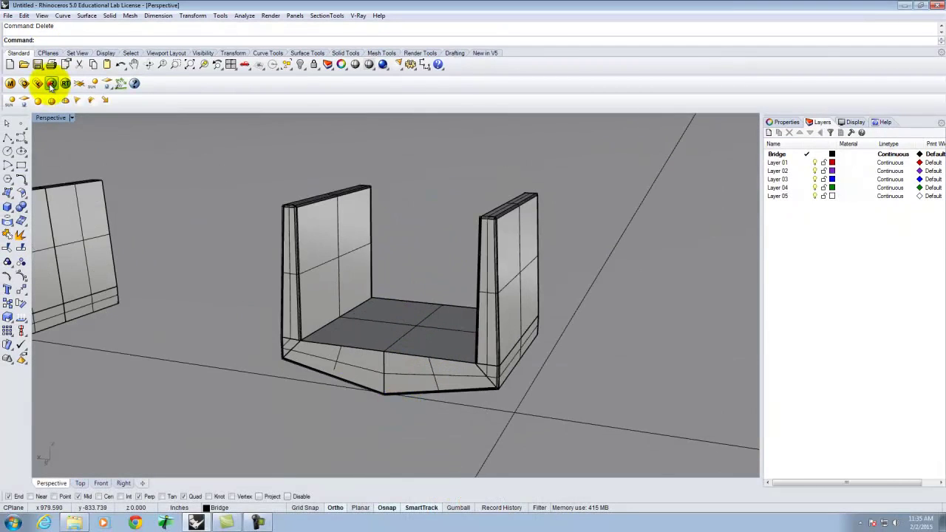
left_click(52, 83)
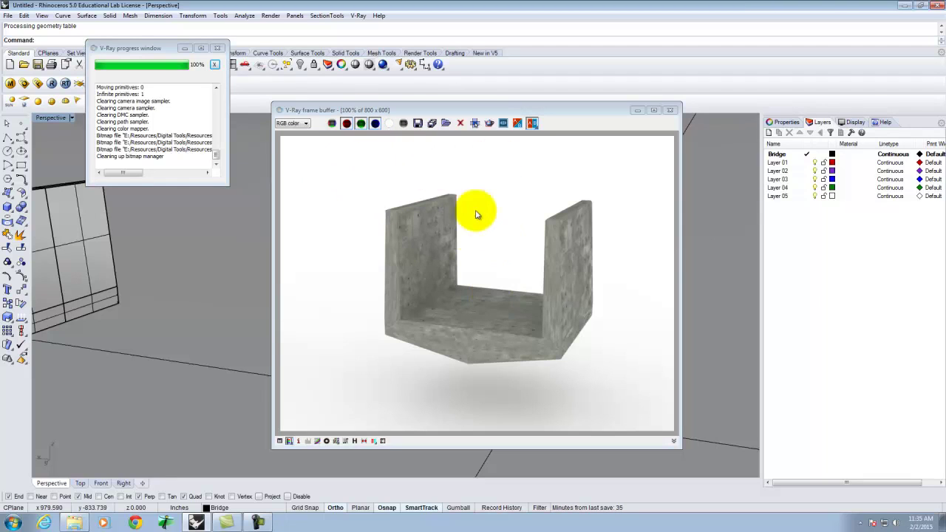
left_click(670, 110)
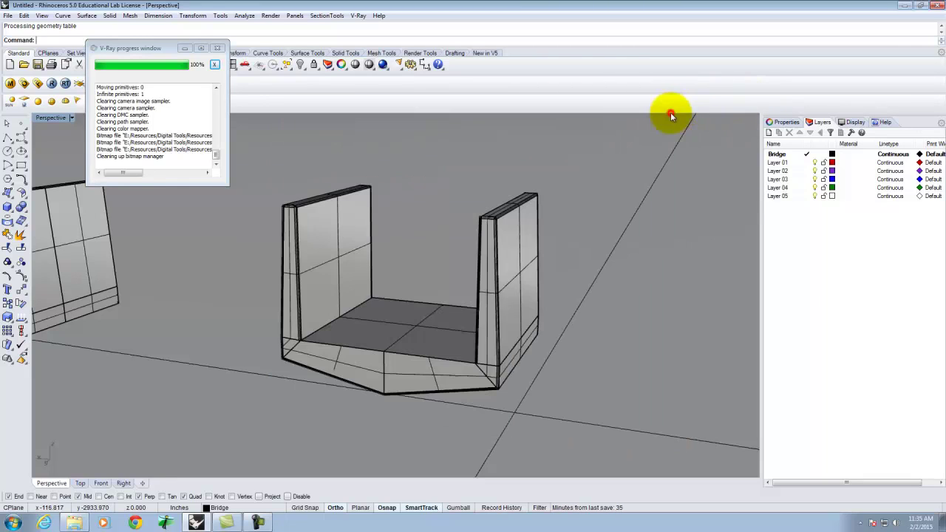
Save the model as Ex206.3dm in a new folder named Ex206 inside the A136 Exercies folder
left_click(24, 16)
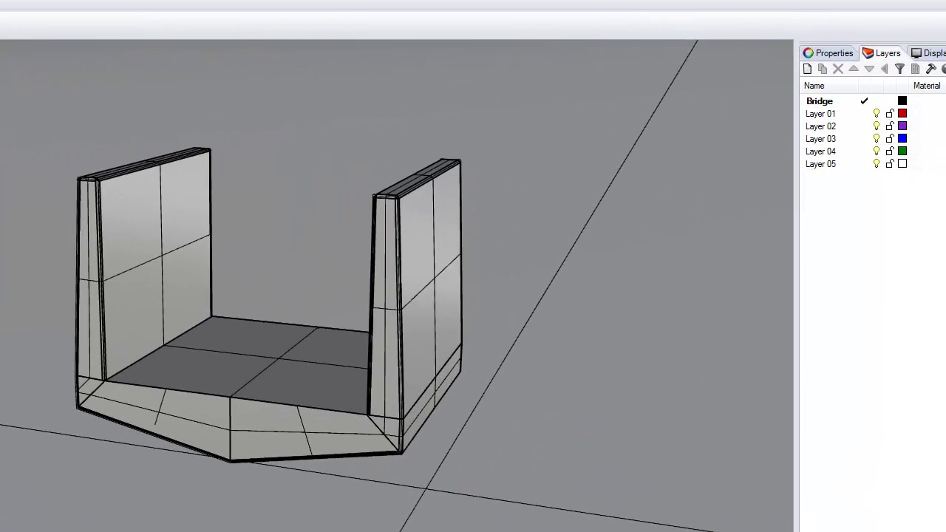
key("ctrl+s")
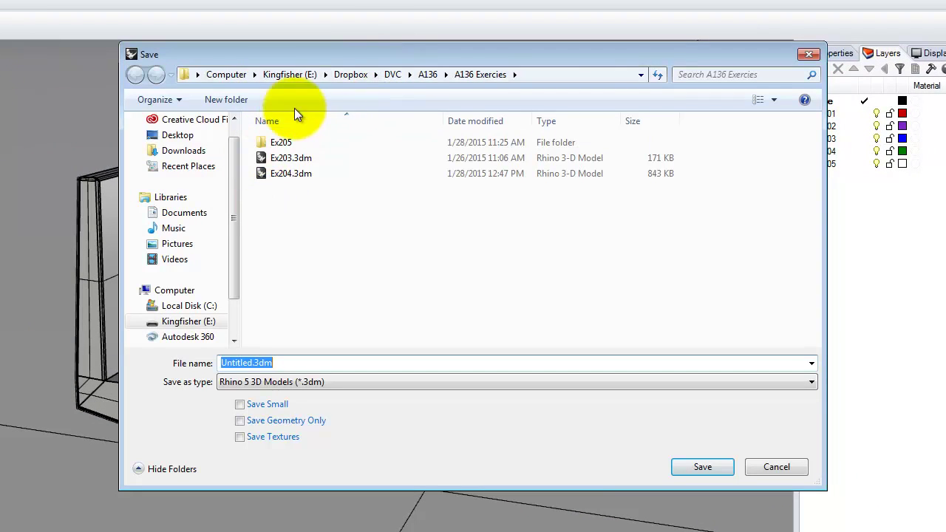
left_click(484, 75)
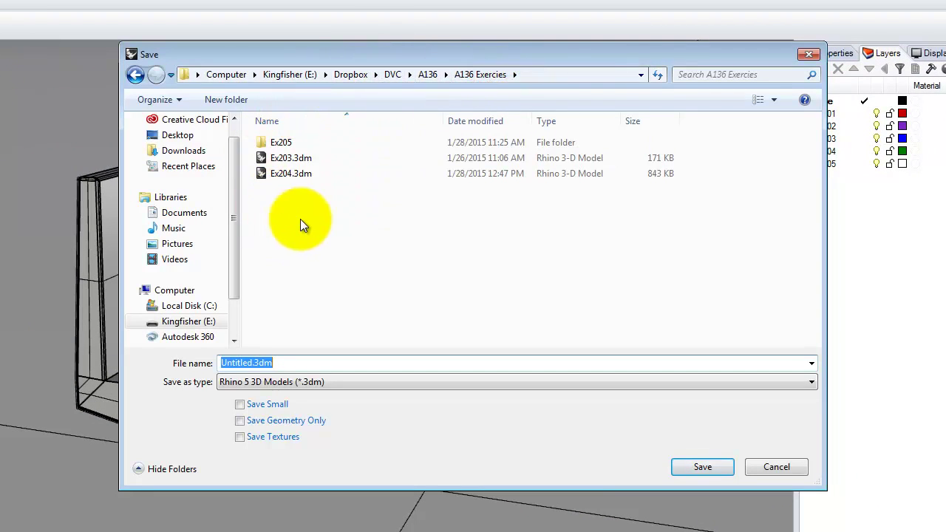
left_click(219, 99)
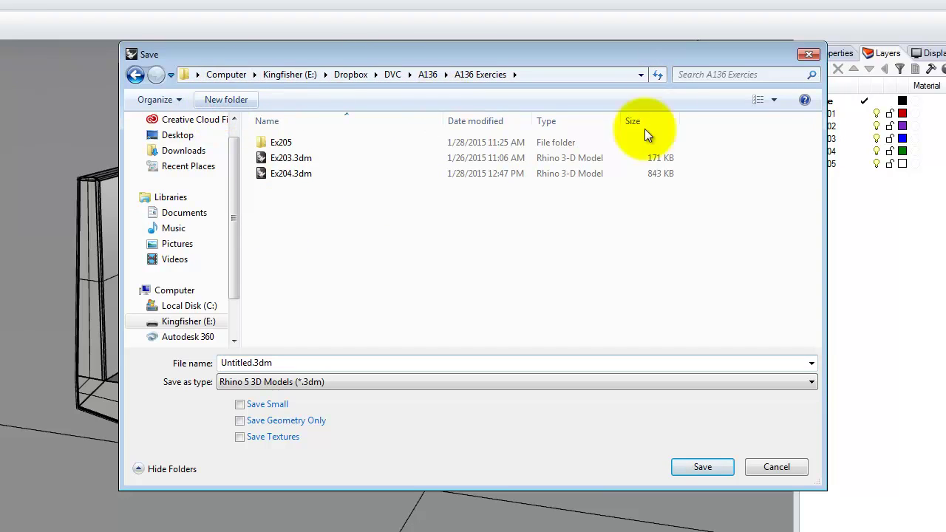
type("Ex206")
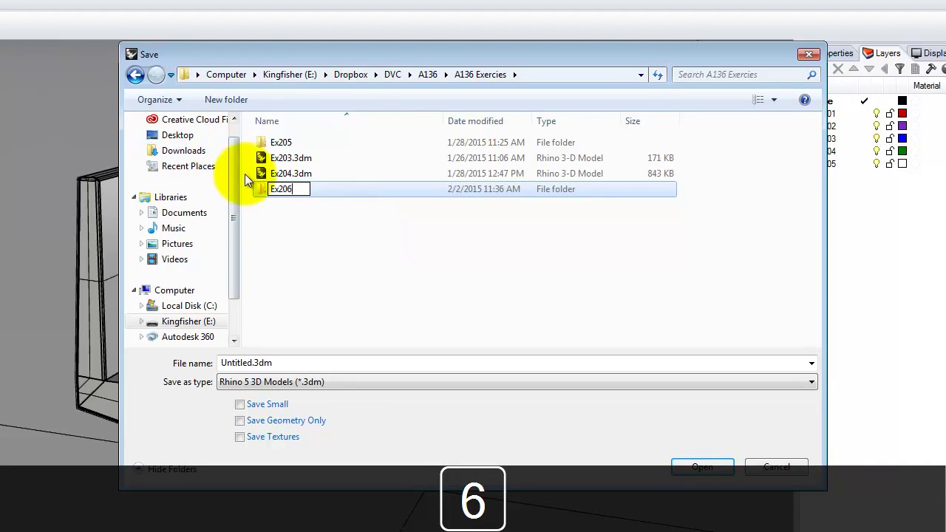
double_click(258, 187)
double_click(250, 363)
type("Ex206")
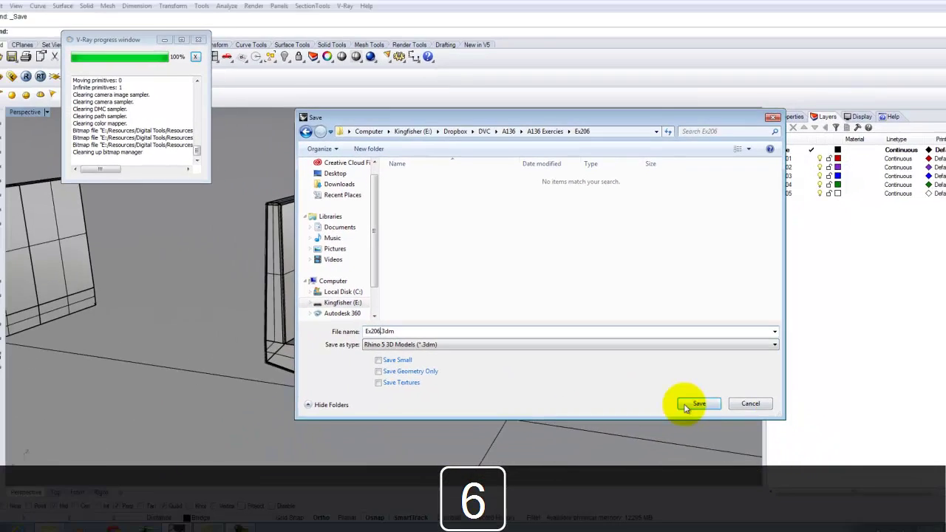
left_click(683, 467)
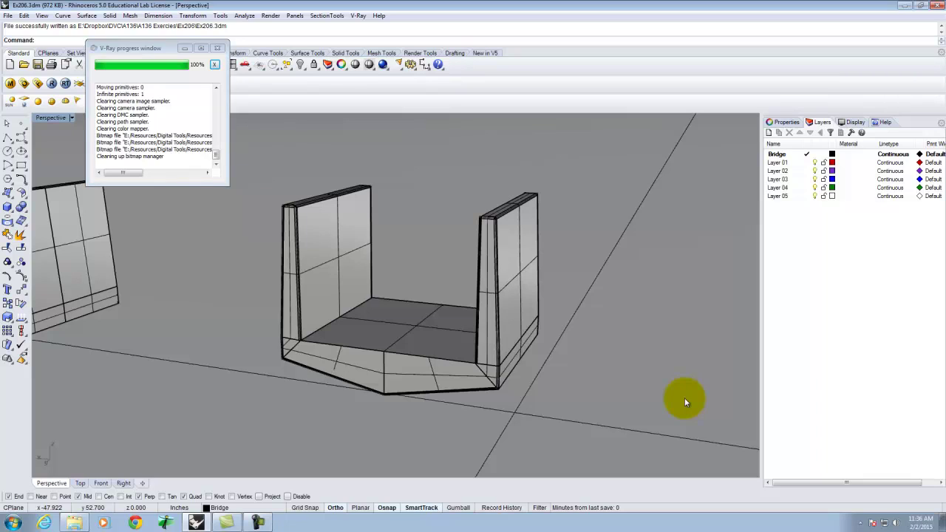
left_click(257, 522)
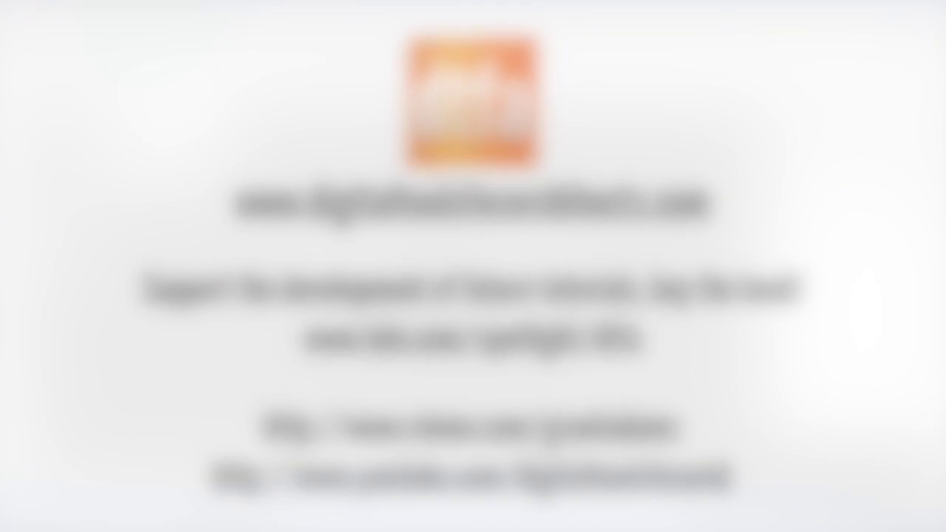